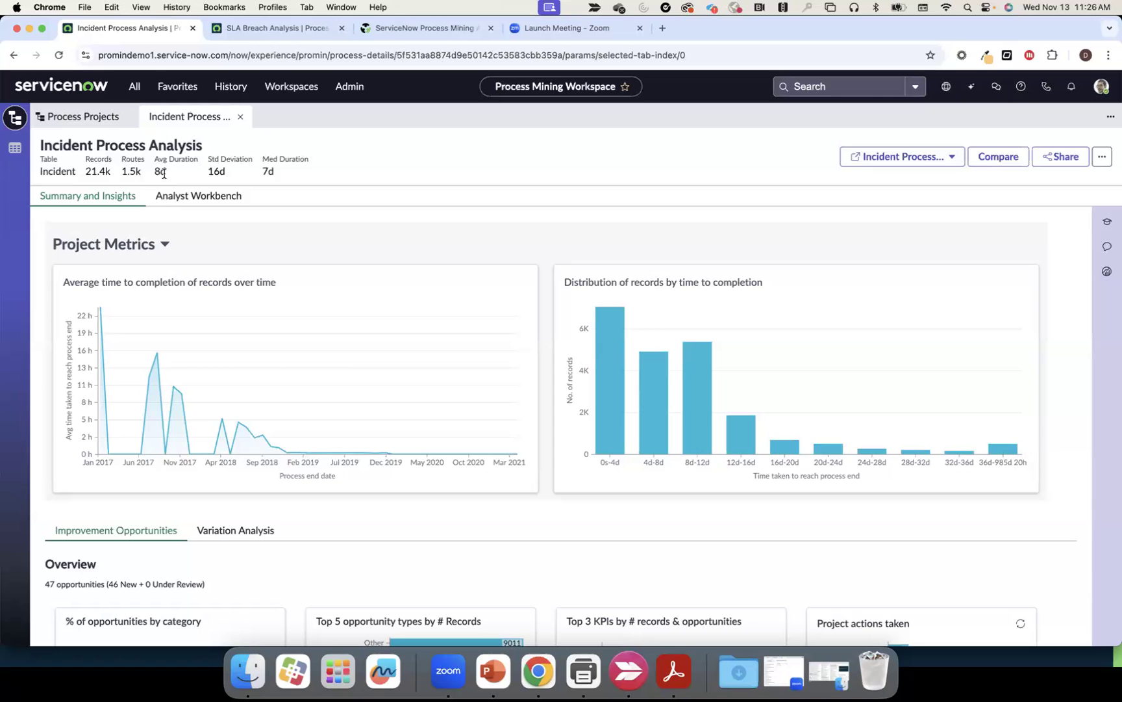
Scroll down the Summary and Insights page to the Opportunities table with 46 new items
scroll(212, 224, down, 5)
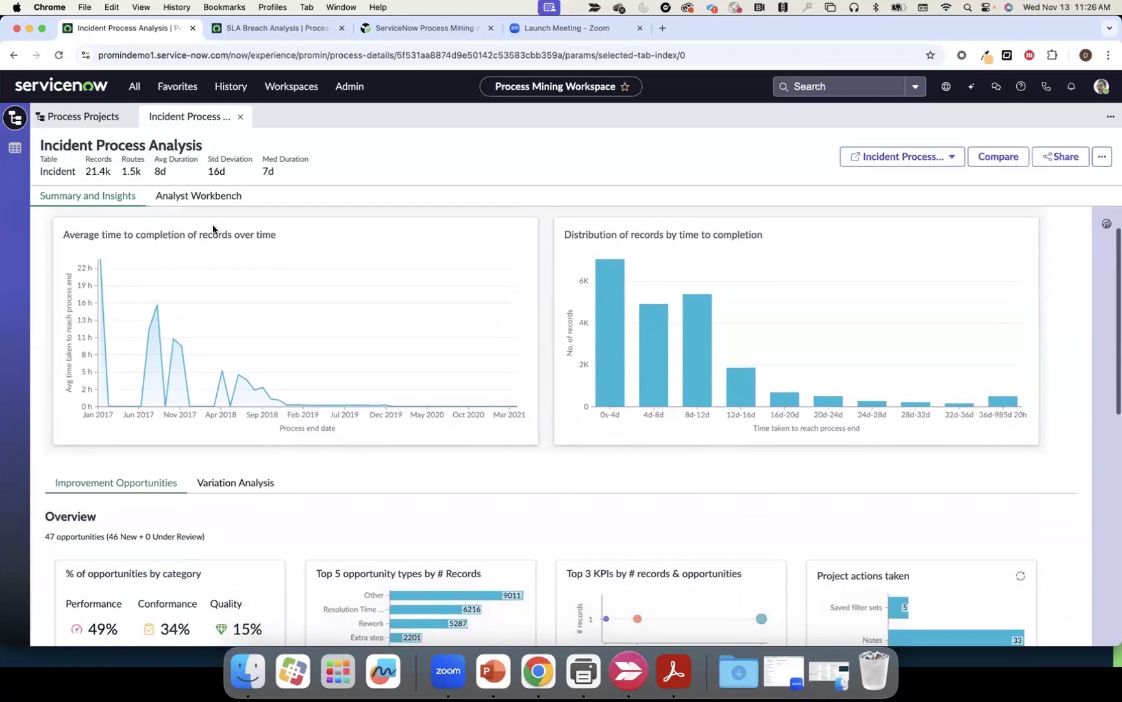
scroll(212, 225, down, 6)
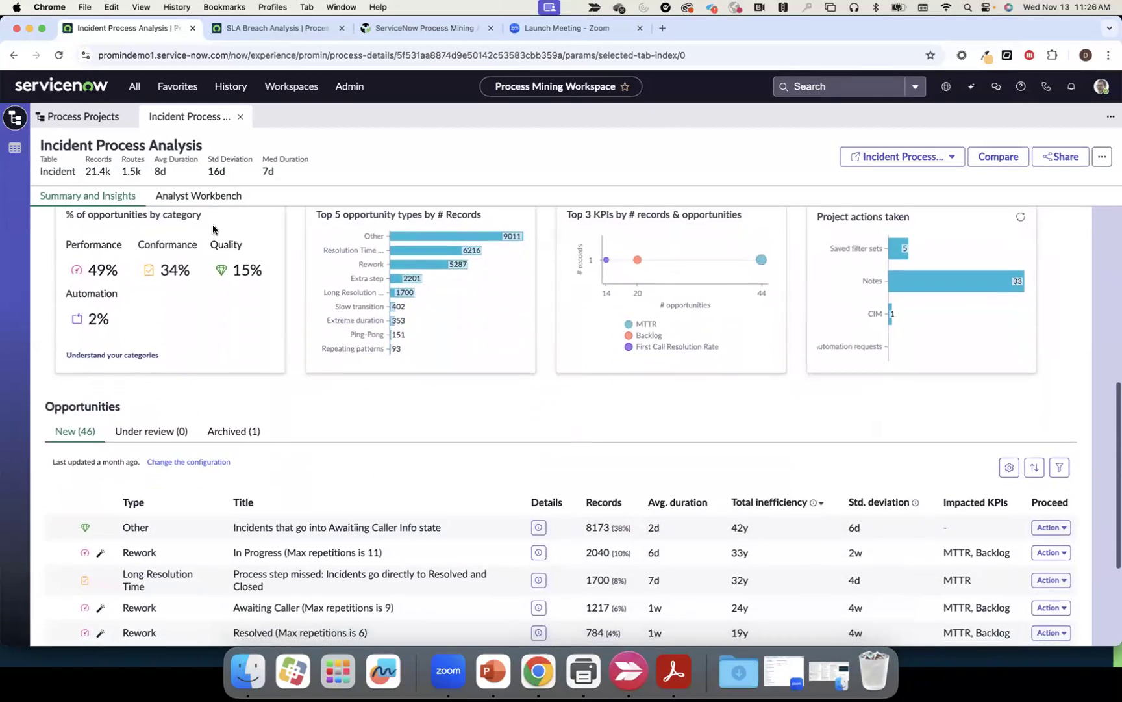
scroll(213, 229, down, 1)
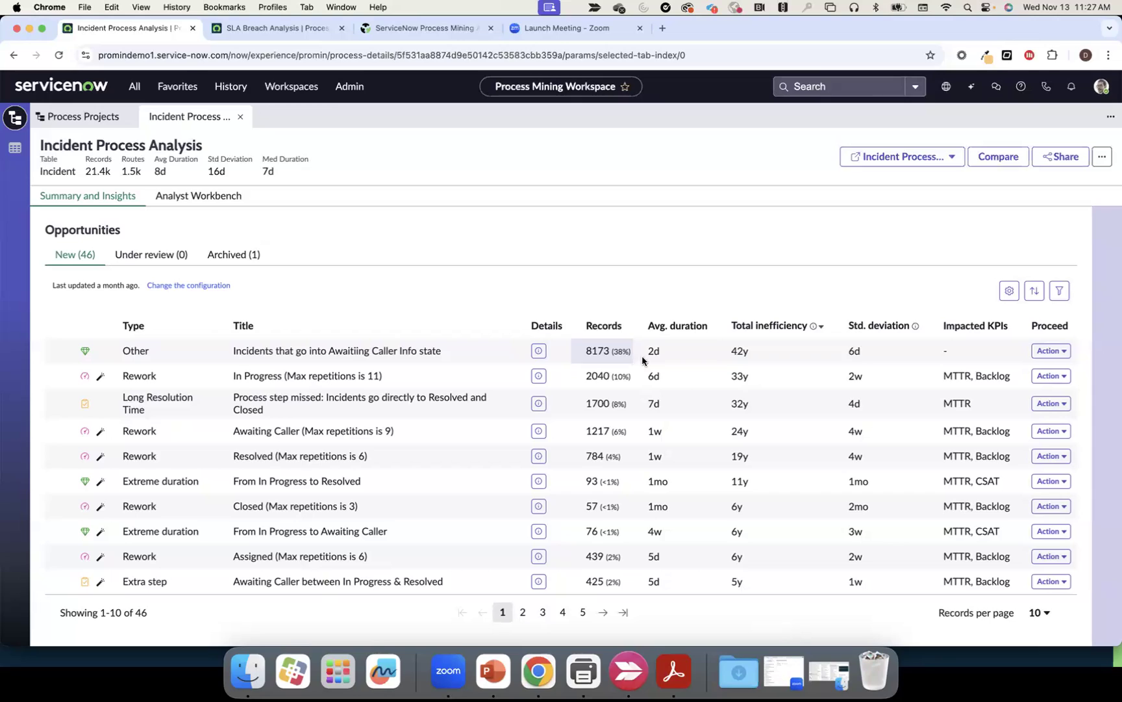
mouse_move(741, 350)
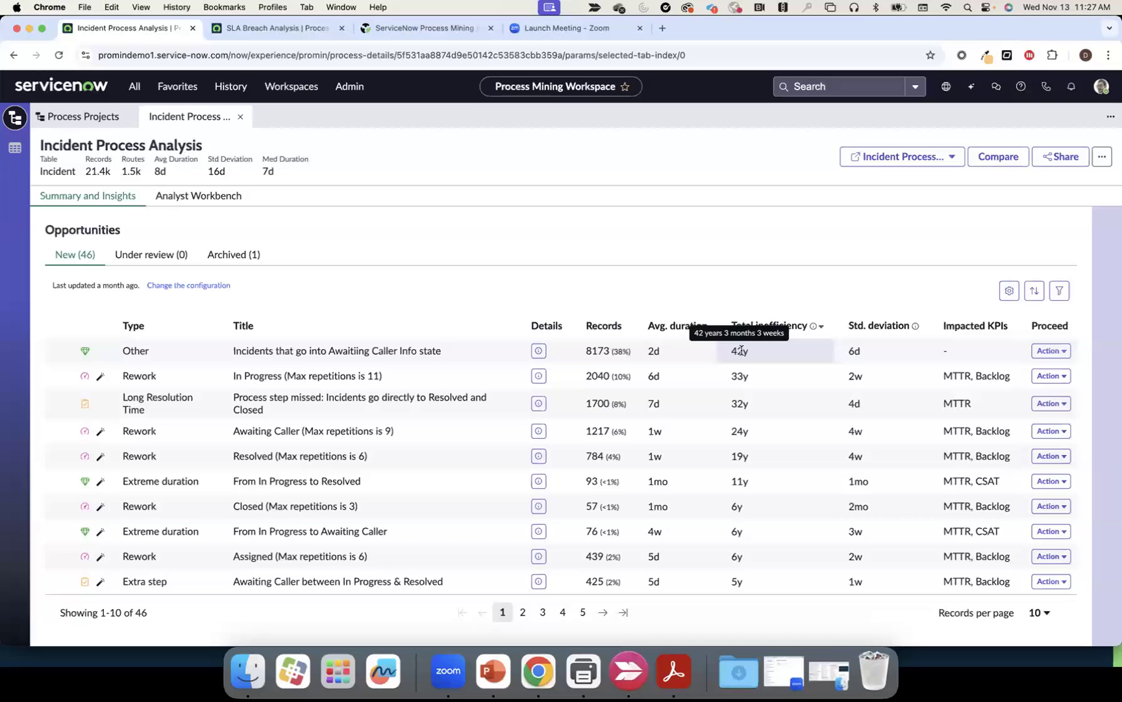
click(1045, 352)
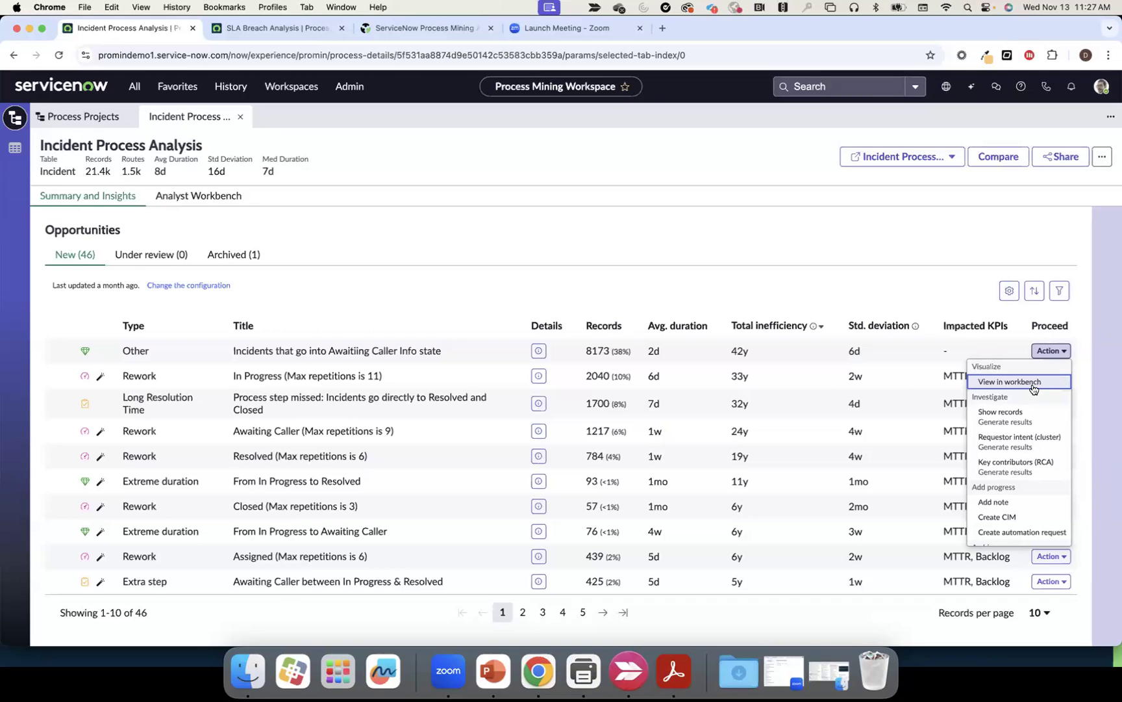
click(921, 295)
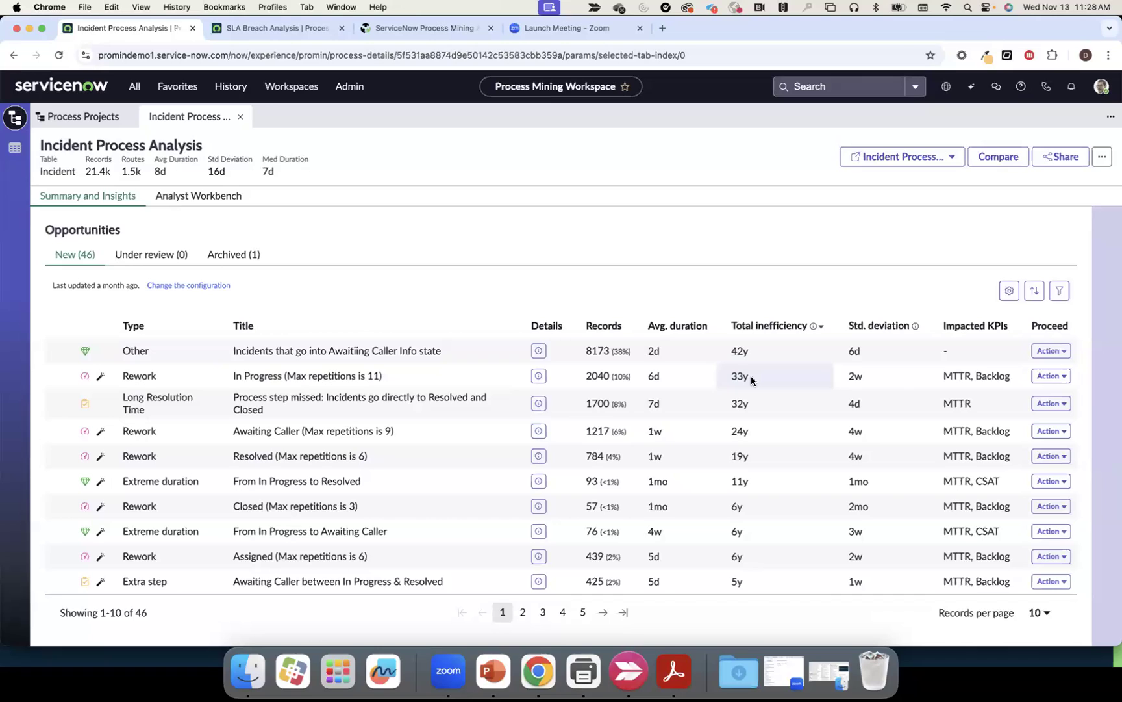
click(1043, 378)
click(881, 278)
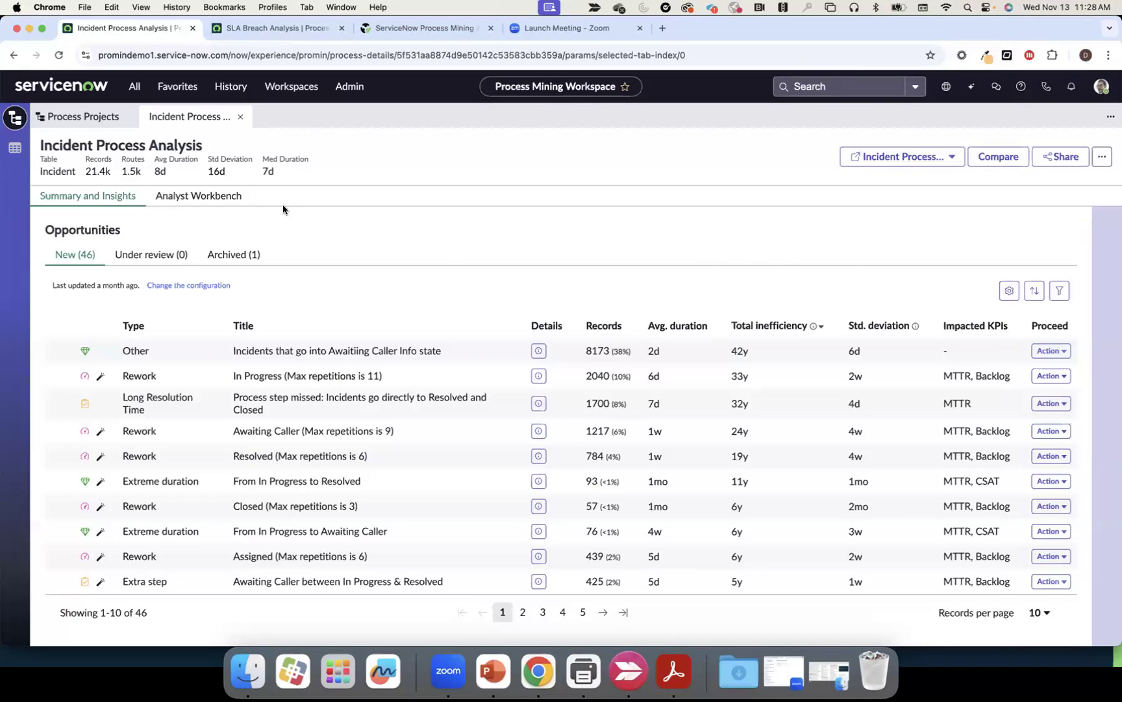
Open the incident map in Analyst Workbench, set Connections to 35%, and zoom in to 76%
click(199, 201)
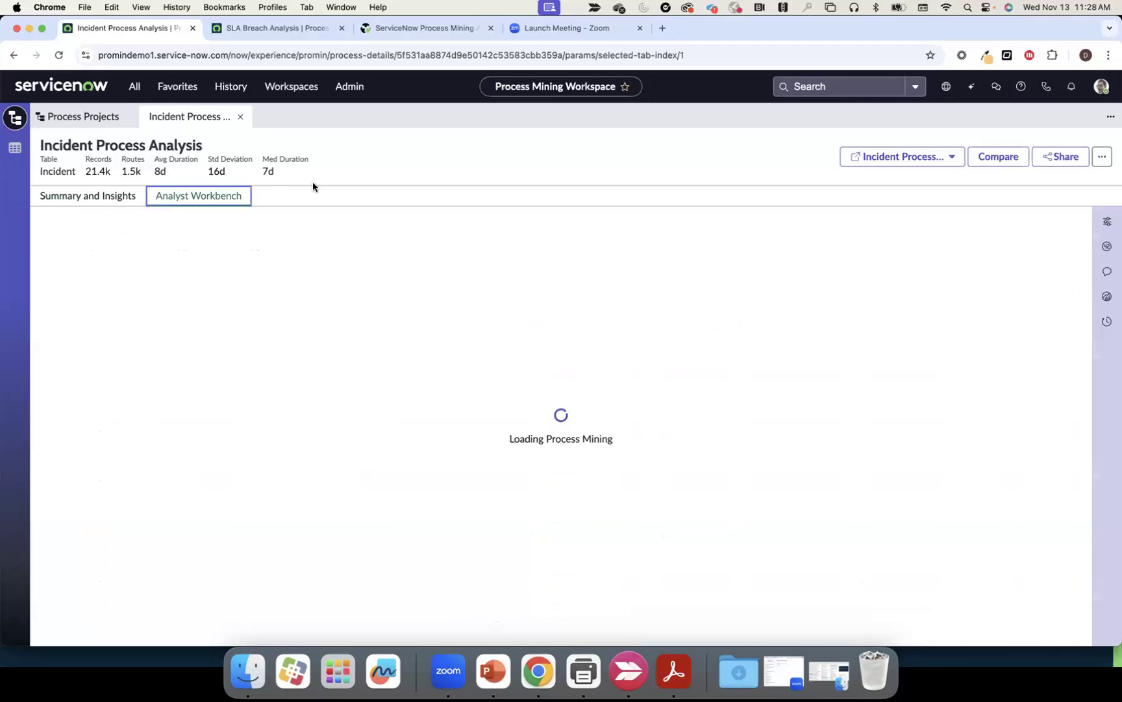
click(1107, 221)
click(952, 332)
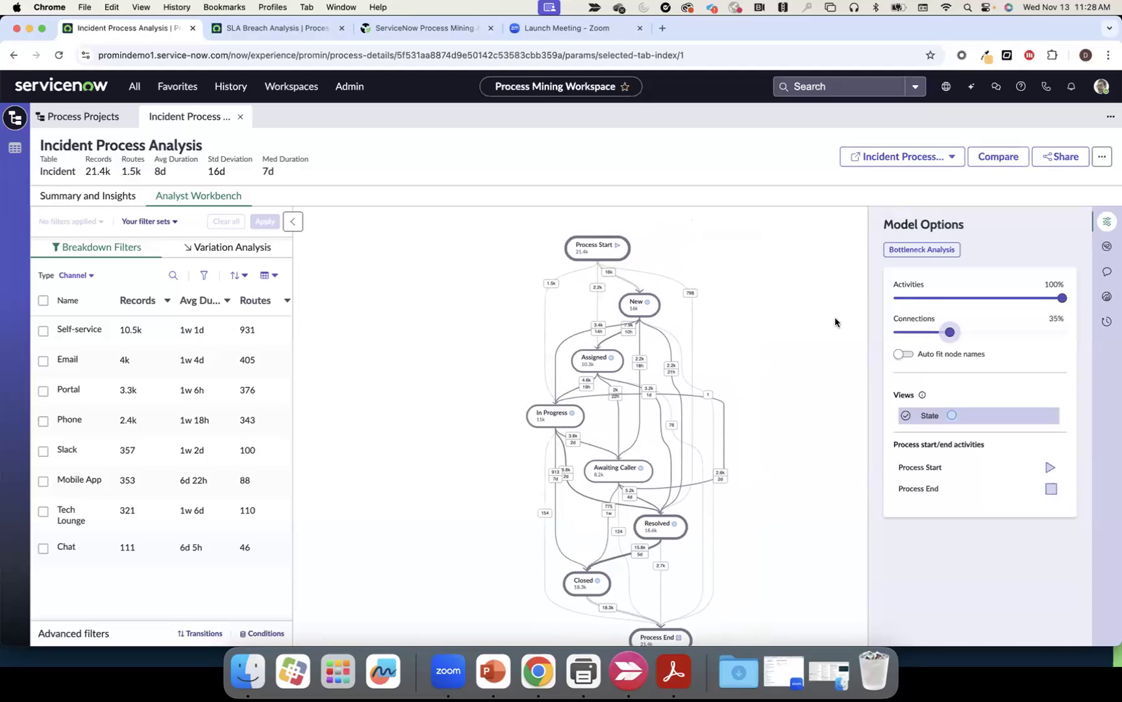
click(1107, 221)
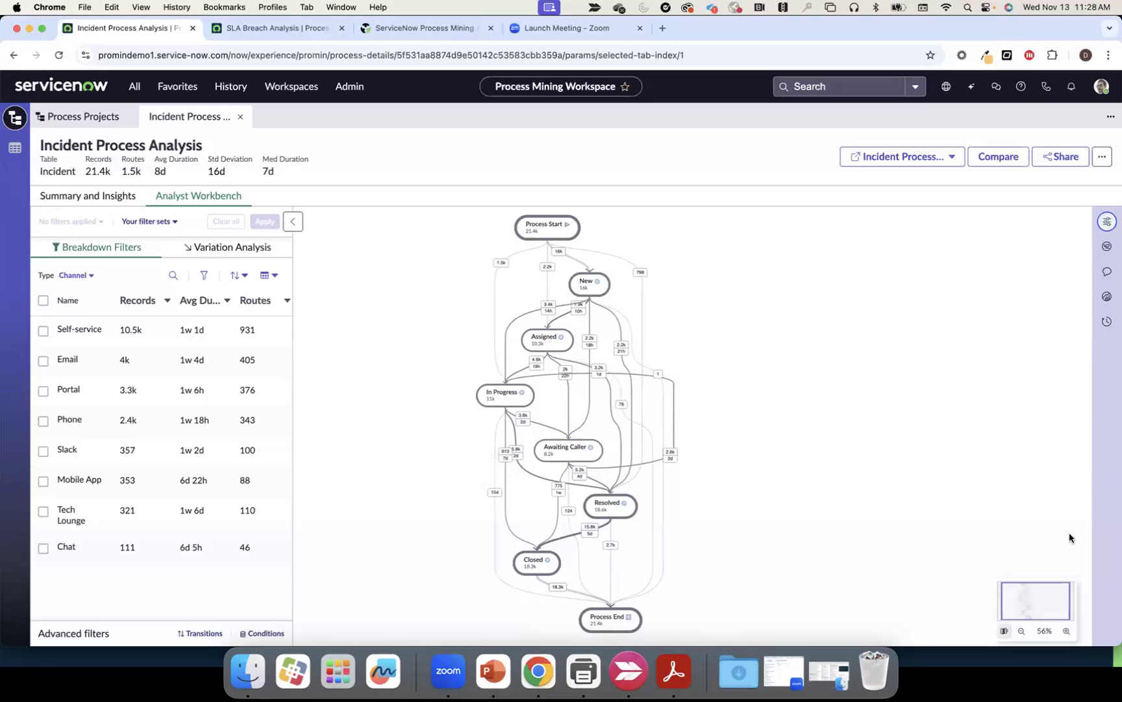
click(1067, 631)
scroll(922, 511, up, 2)
scroll(922, 511, left, 1)
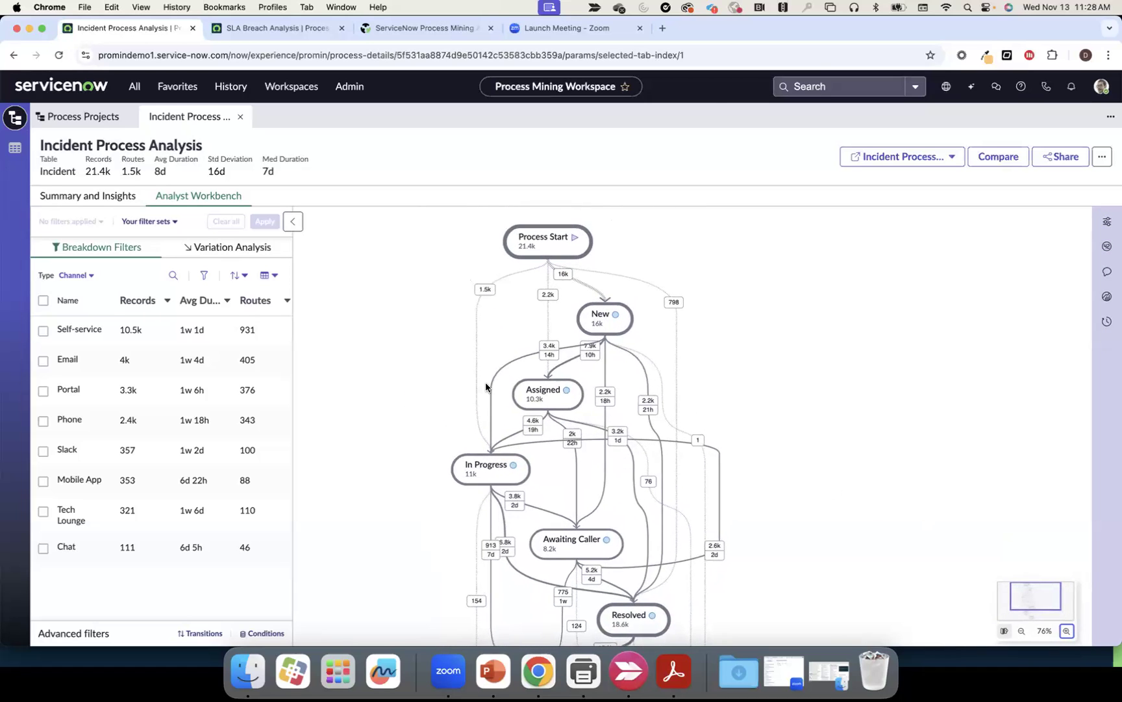
click(87, 276)
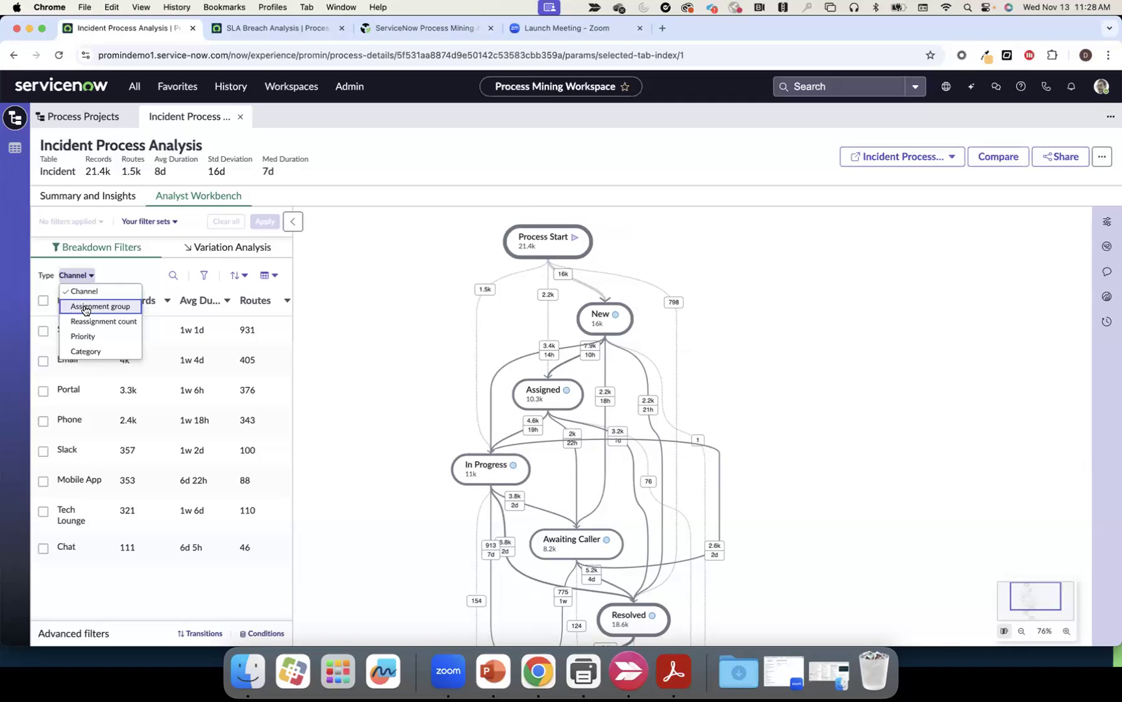
click(86, 308)
click(88, 276)
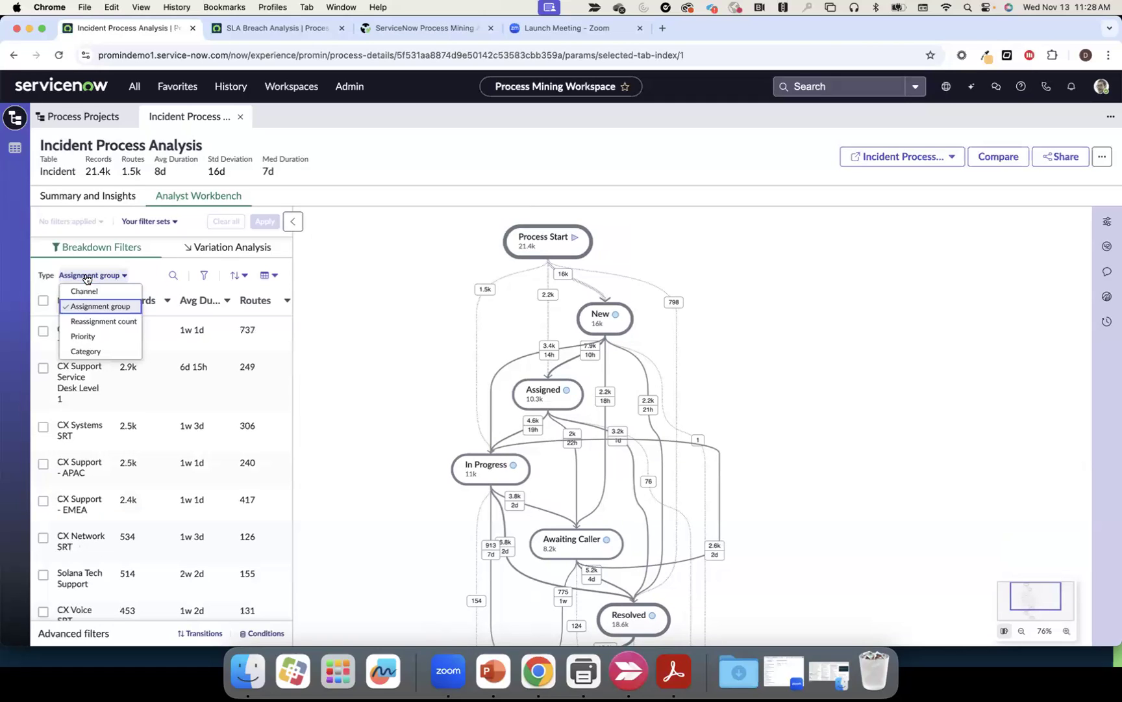
click(84, 291)
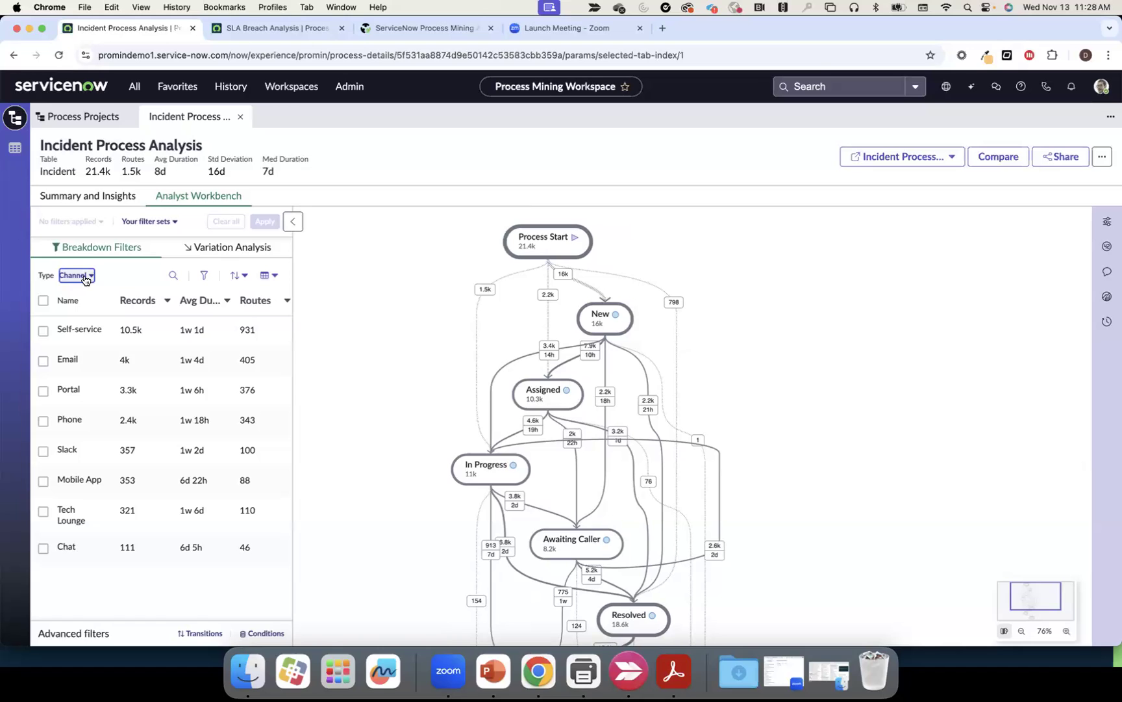
click(76, 276)
click(82, 335)
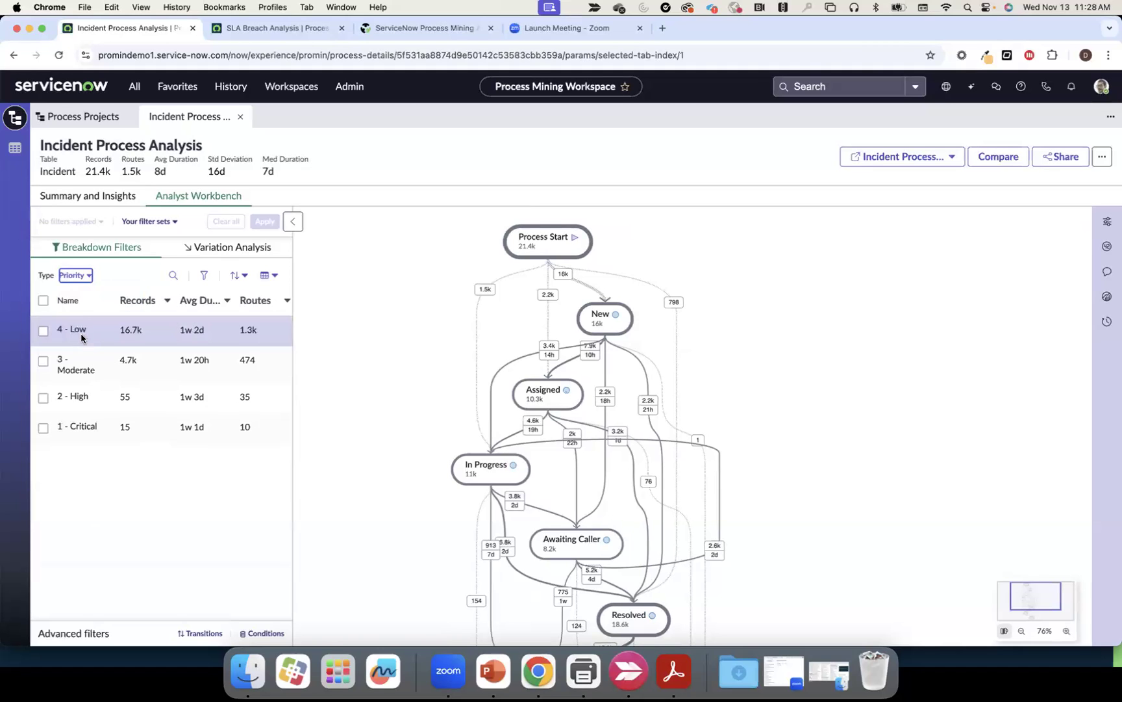
click(77, 275)
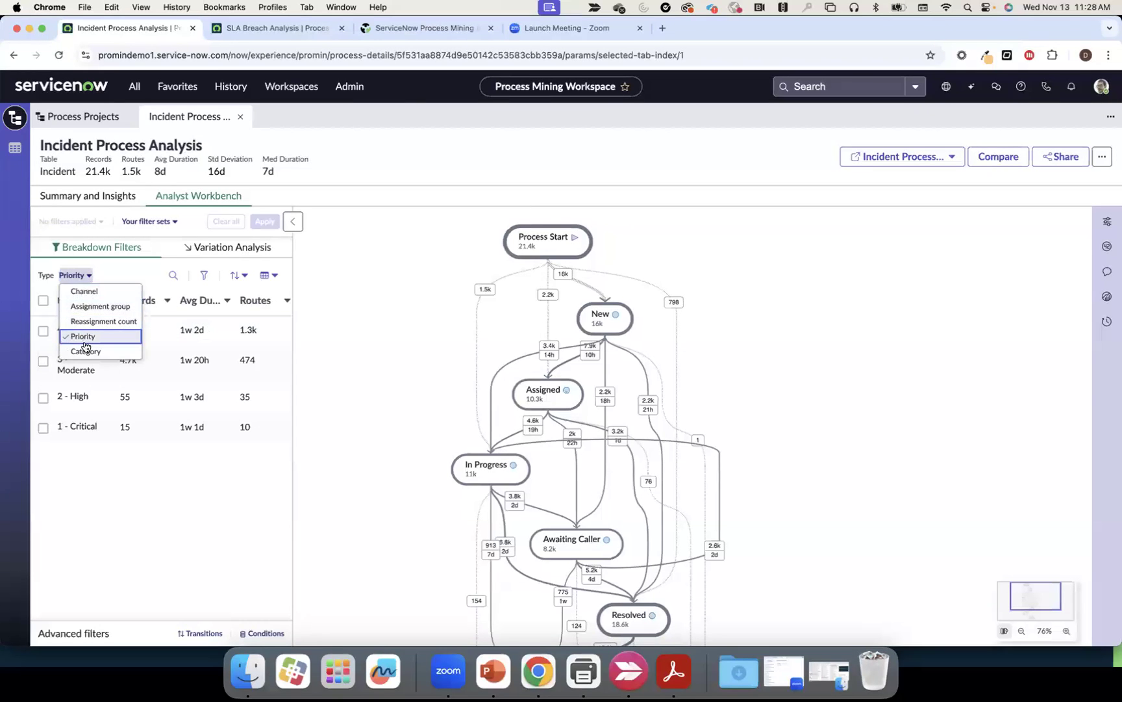
click(82, 292)
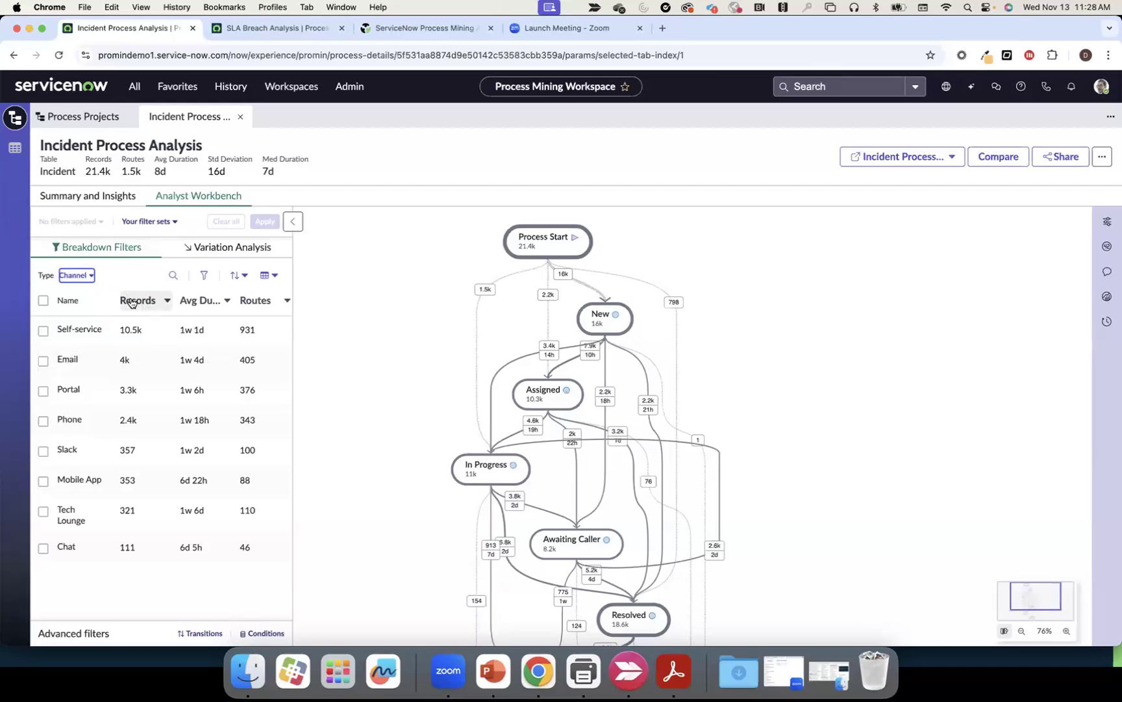
mouse_move(128, 327)
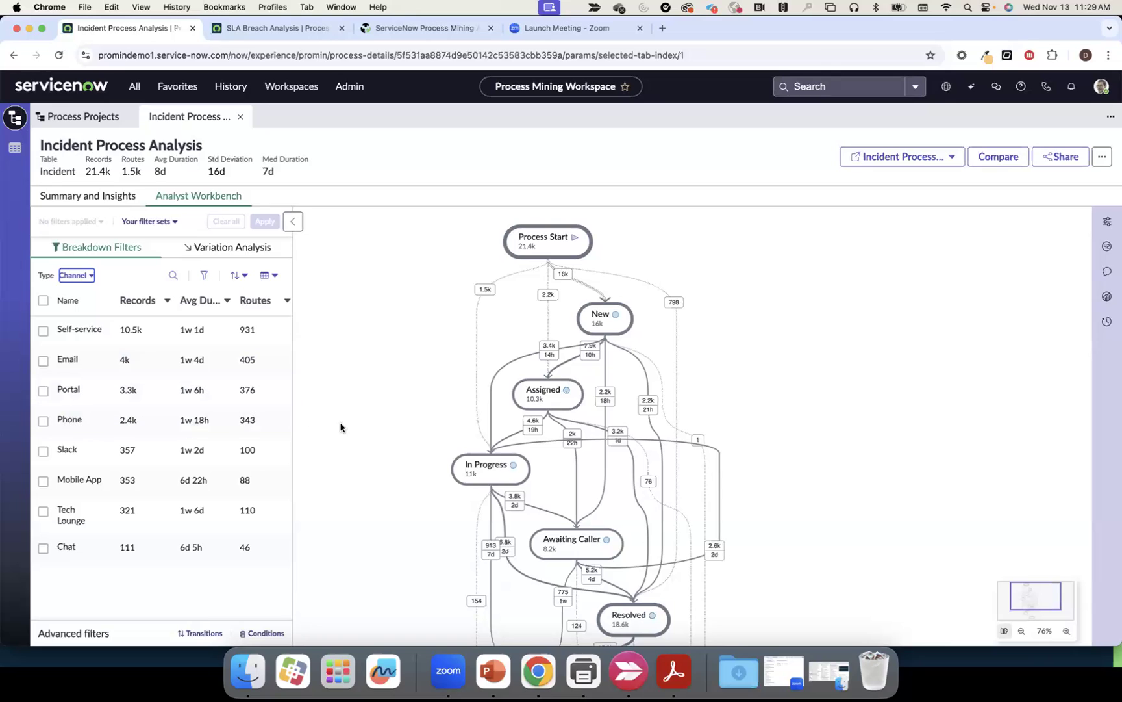
Filter on the Awaiting Caller transition (8.2k incidents) and show the Global Metrics panel
click(592, 544)
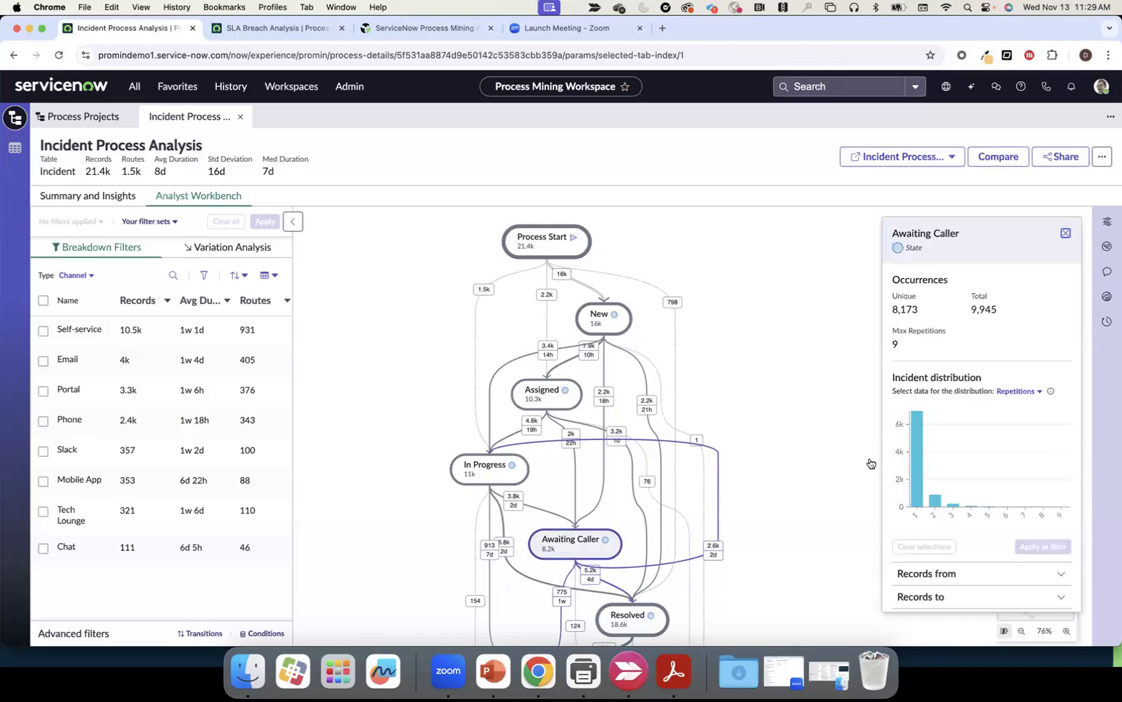
scroll(939, 487, down, 2)
click(953, 589)
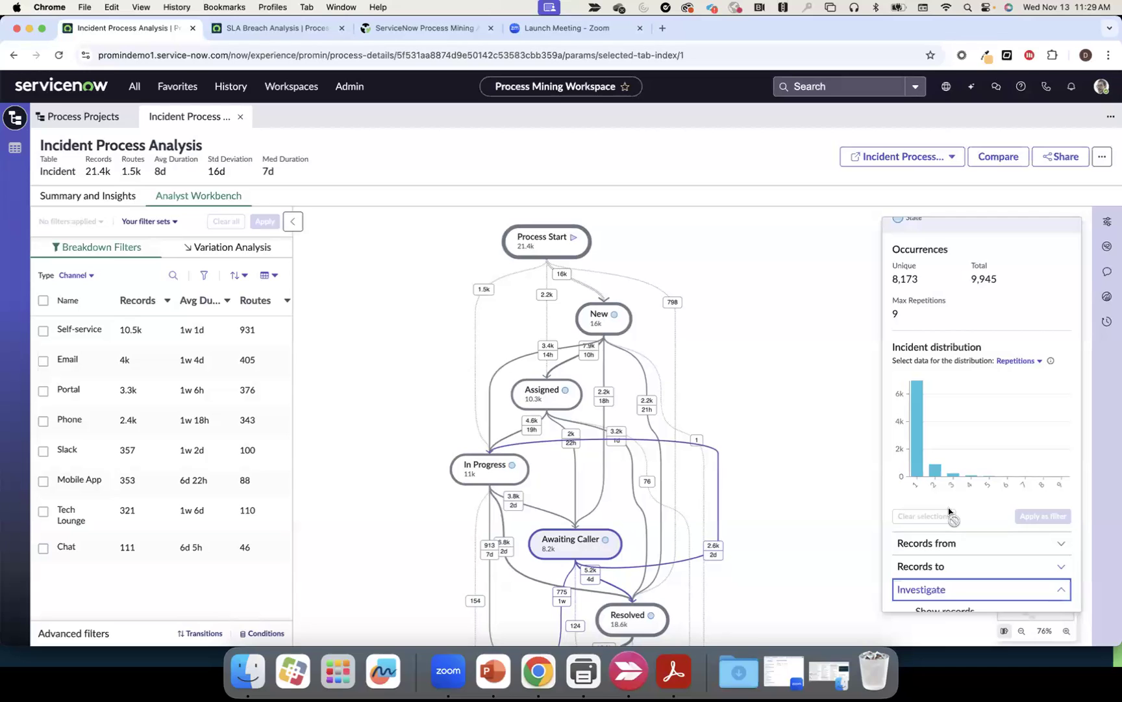
scroll(950, 514, down, 3)
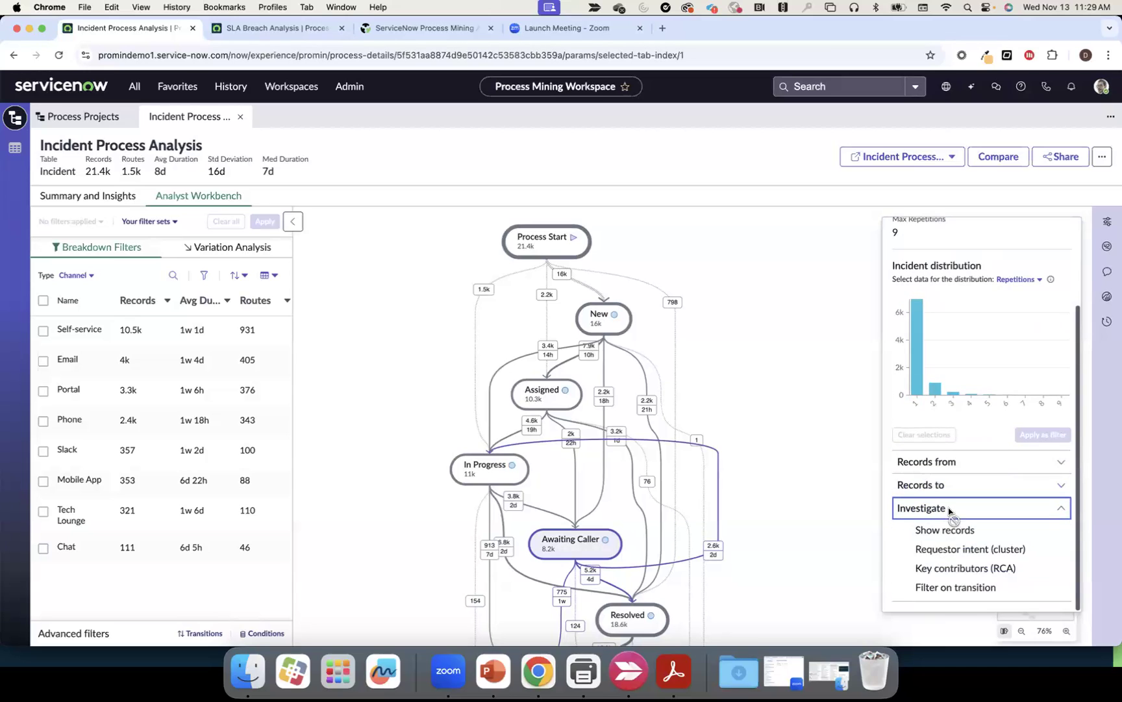
click(949, 588)
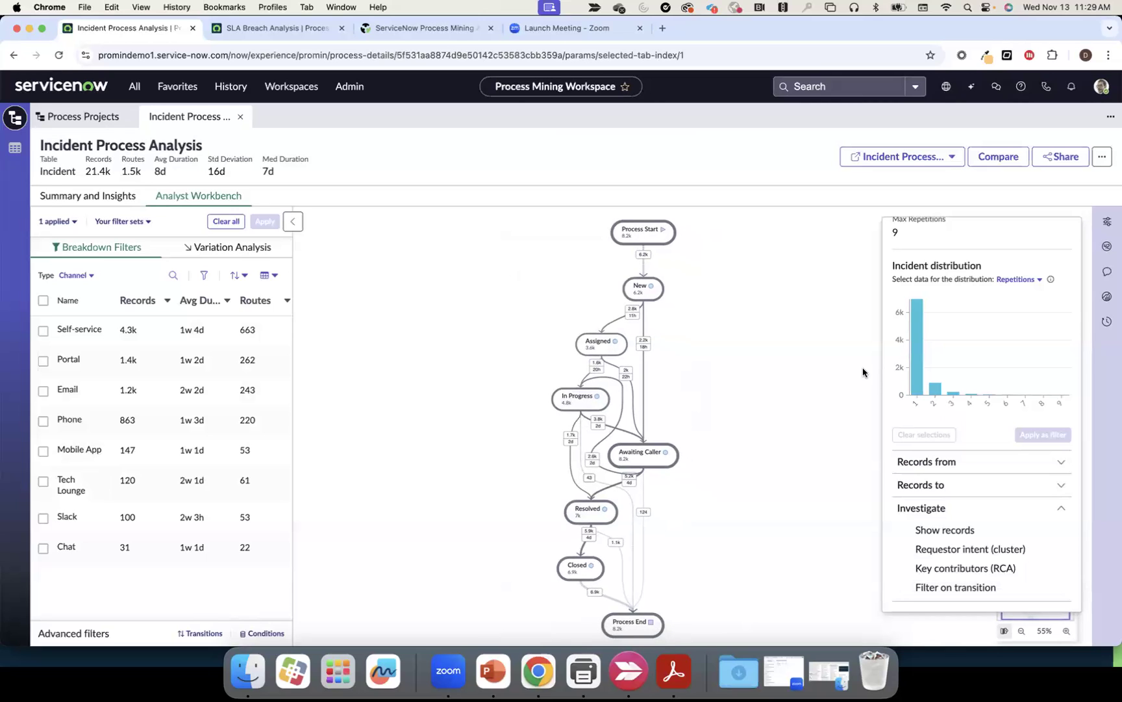
click(1107, 246)
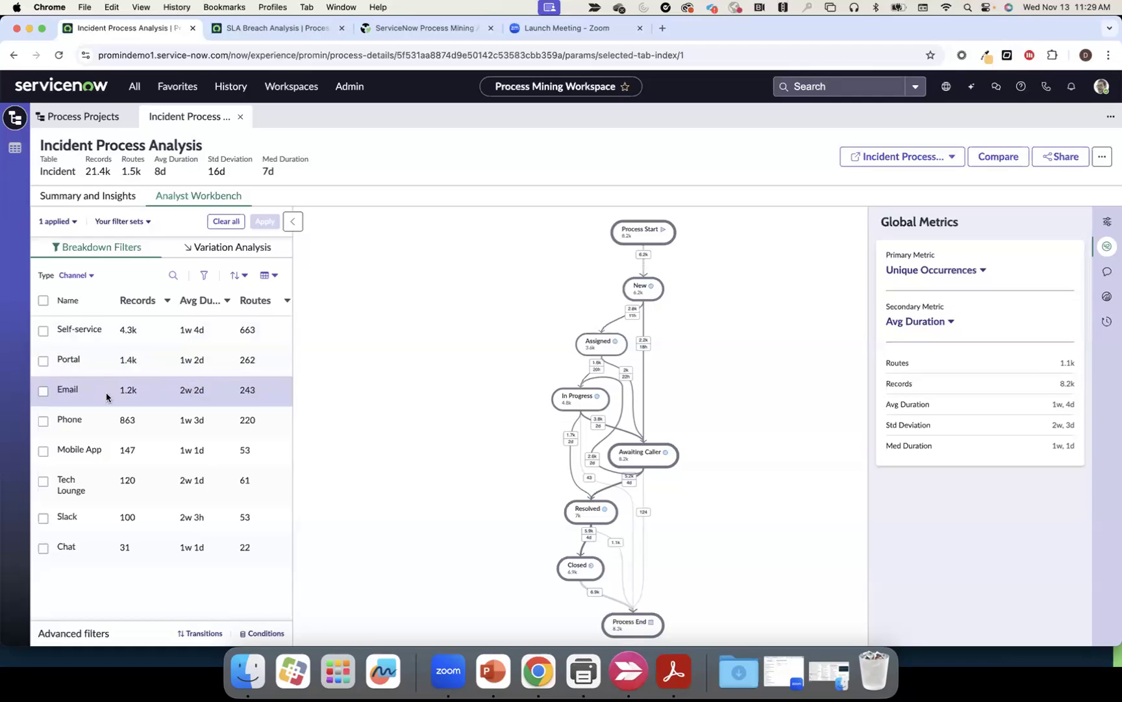
Apply an Email breakdown filter, leaving 1,223 incidents over 243 routes, and select Awaiting Caller
click(43, 394)
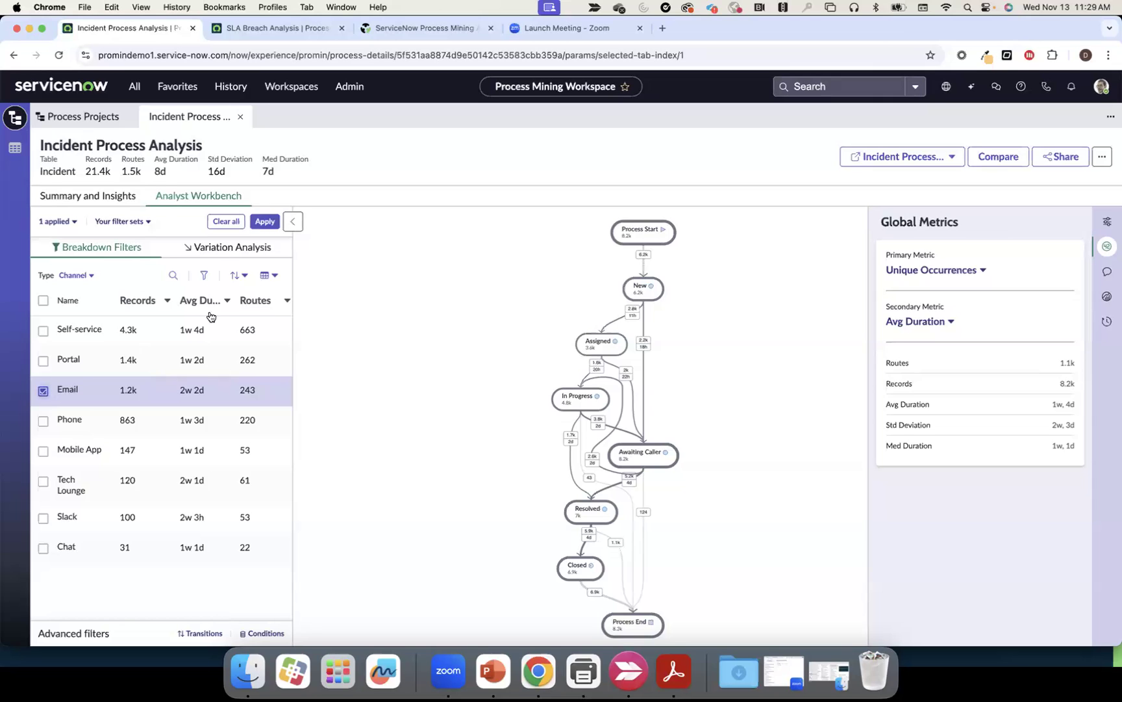
click(264, 222)
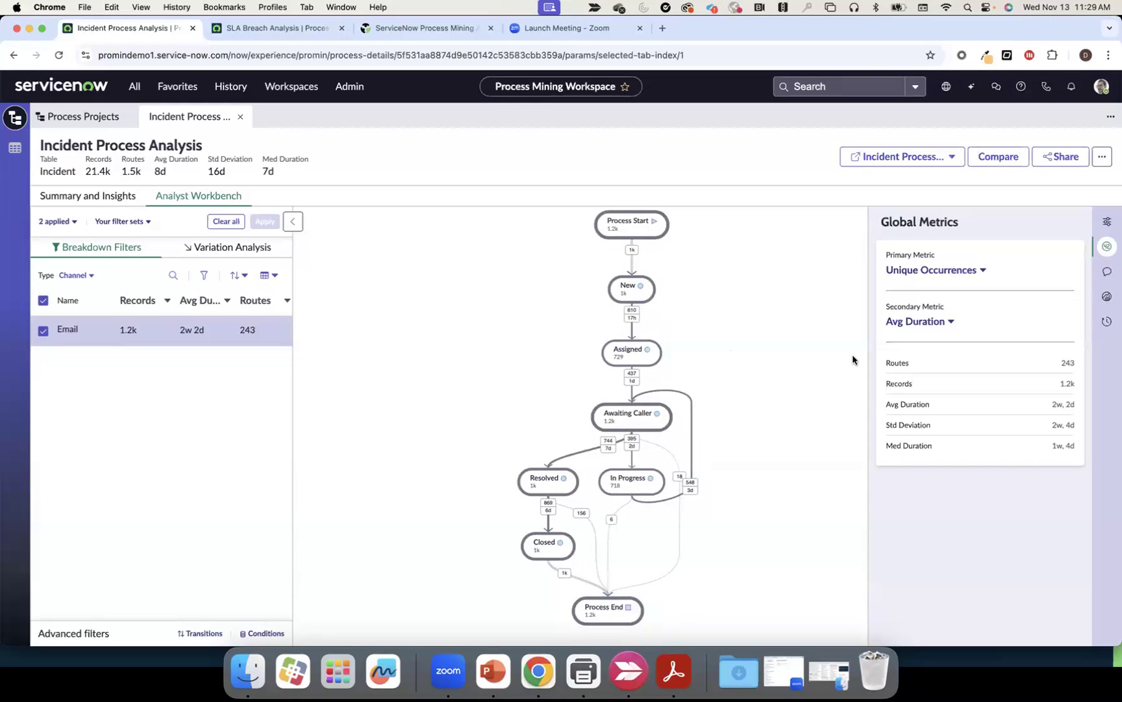
mouse_move(1065, 383)
click(623, 425)
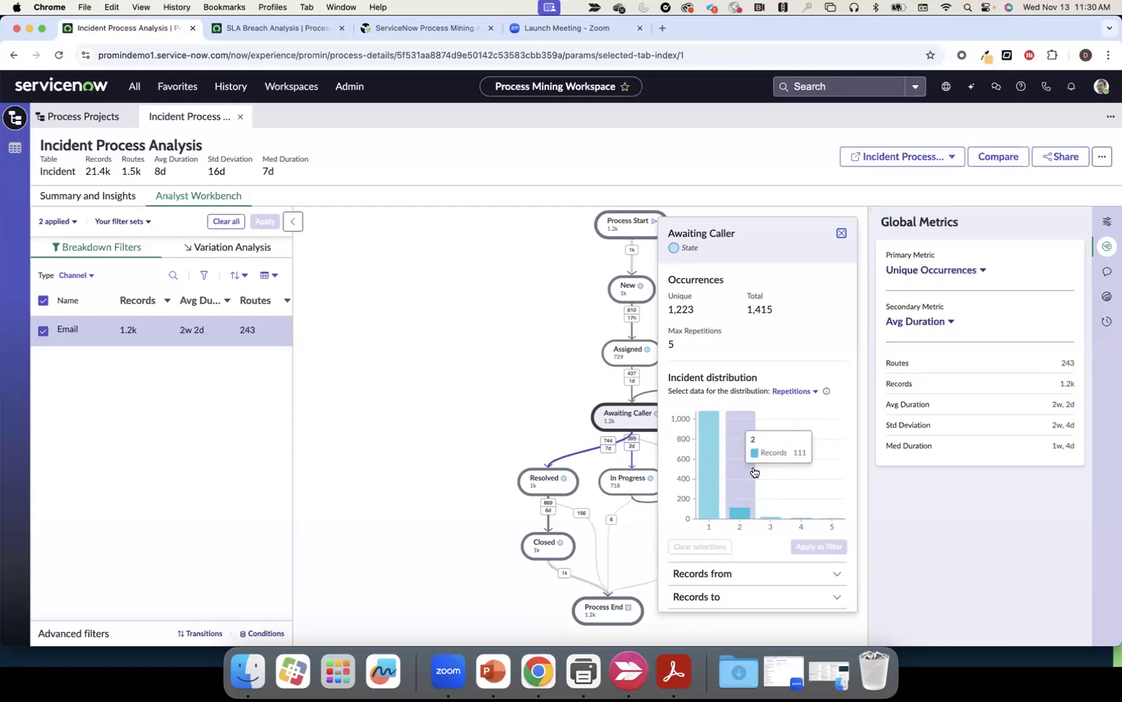
Open the 1,223 Awaiting Caller incident records in a new tab, then return to Incident Process Analysis
scroll(753, 506, down, 2)
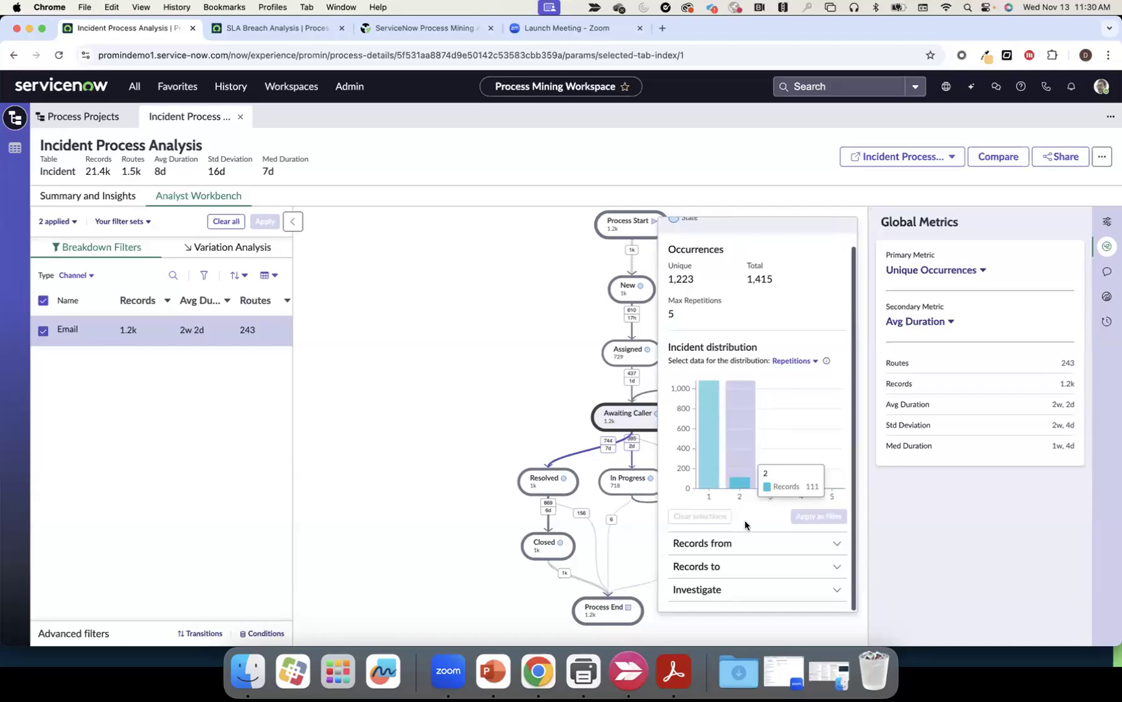
click(719, 591)
scroll(734, 555, down, 3)
scroll(733, 552, down, 1)
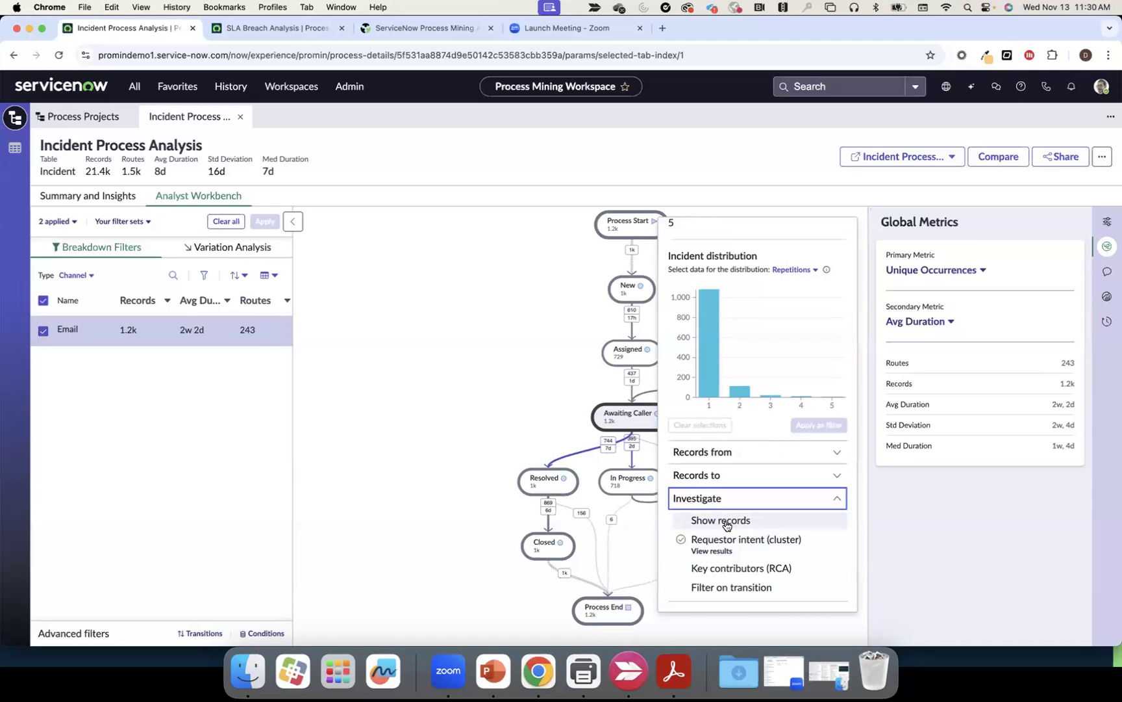
click(721, 520)
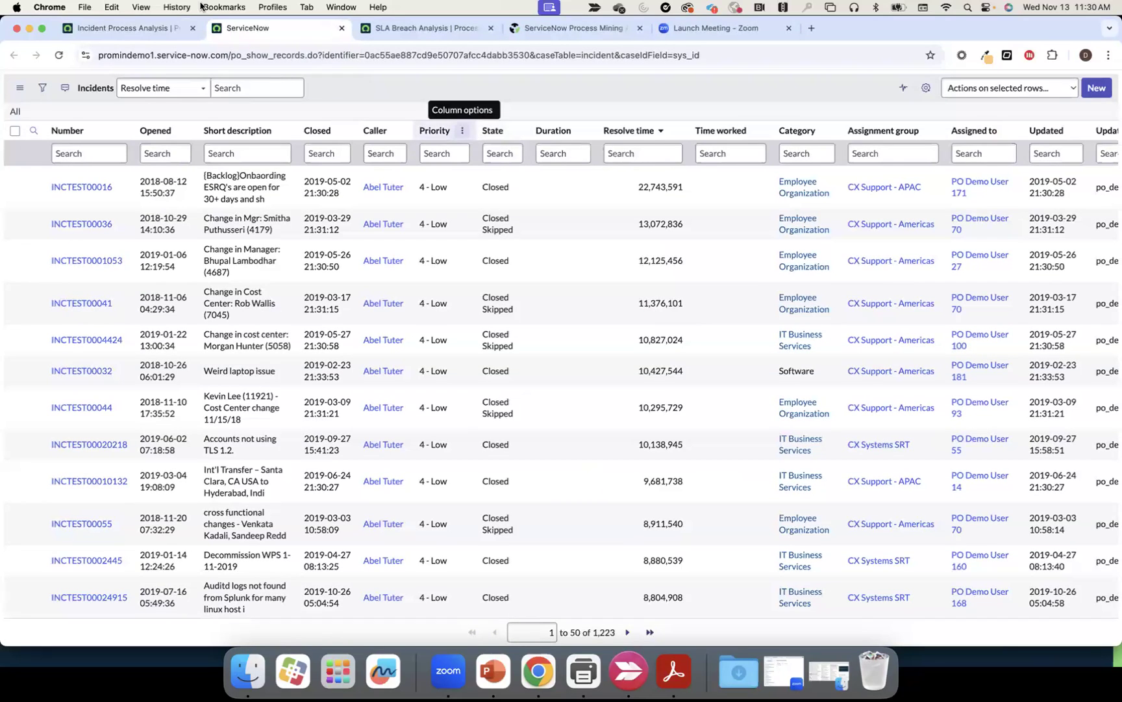
click(141, 24)
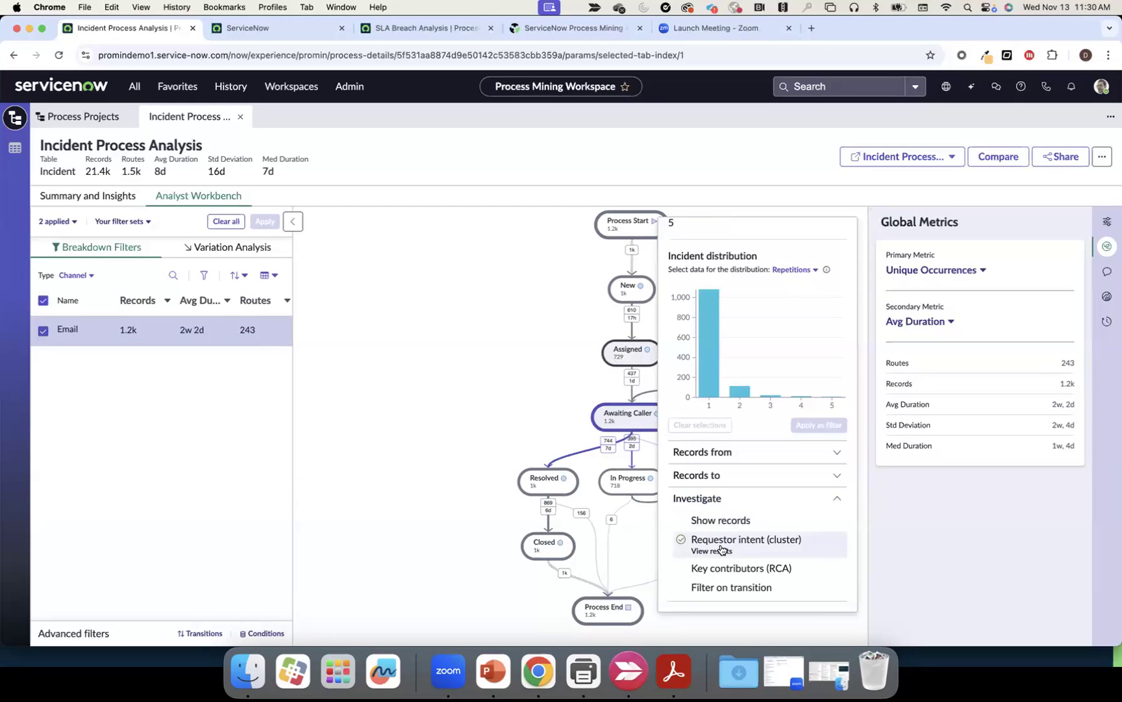
Browse the Requestor intent clusters, open the 42-record email-change cluster's incidents, then close the results
click(718, 551)
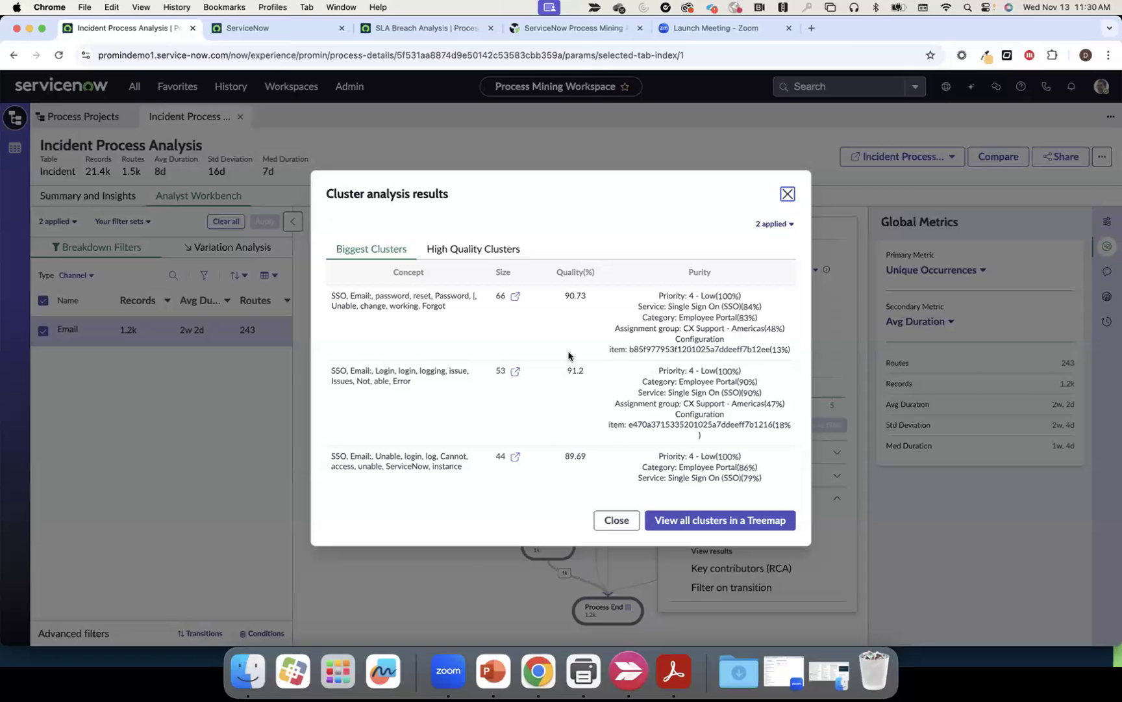
scroll(568, 355, down, 5)
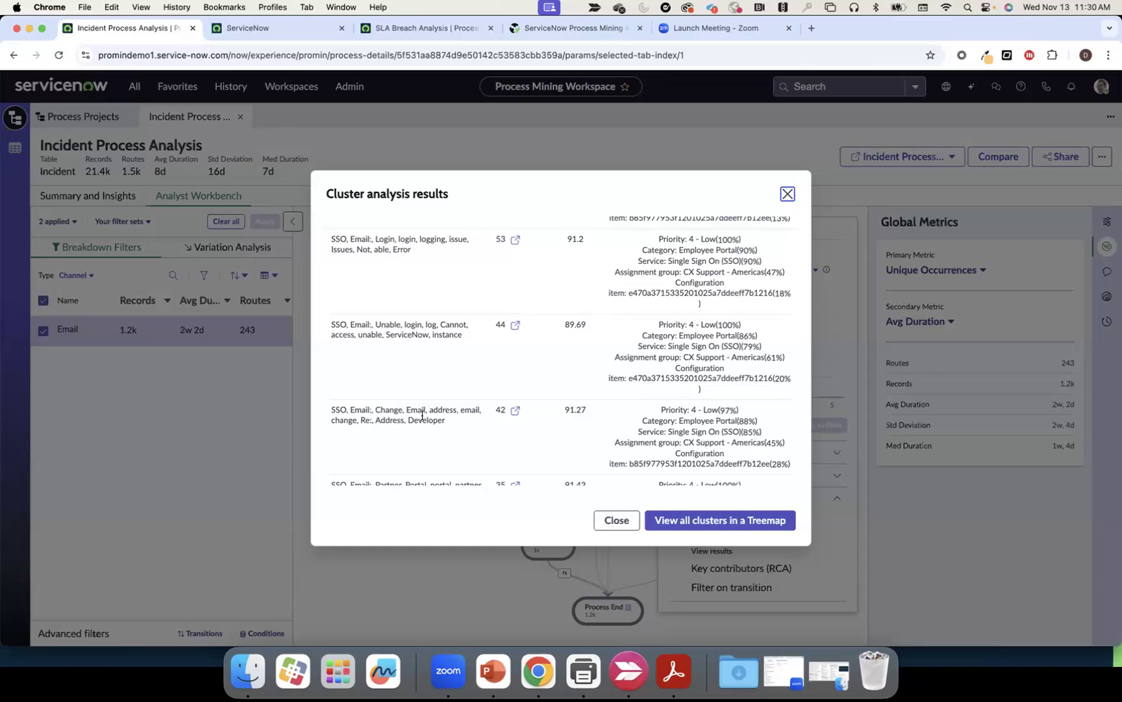
click(514, 411)
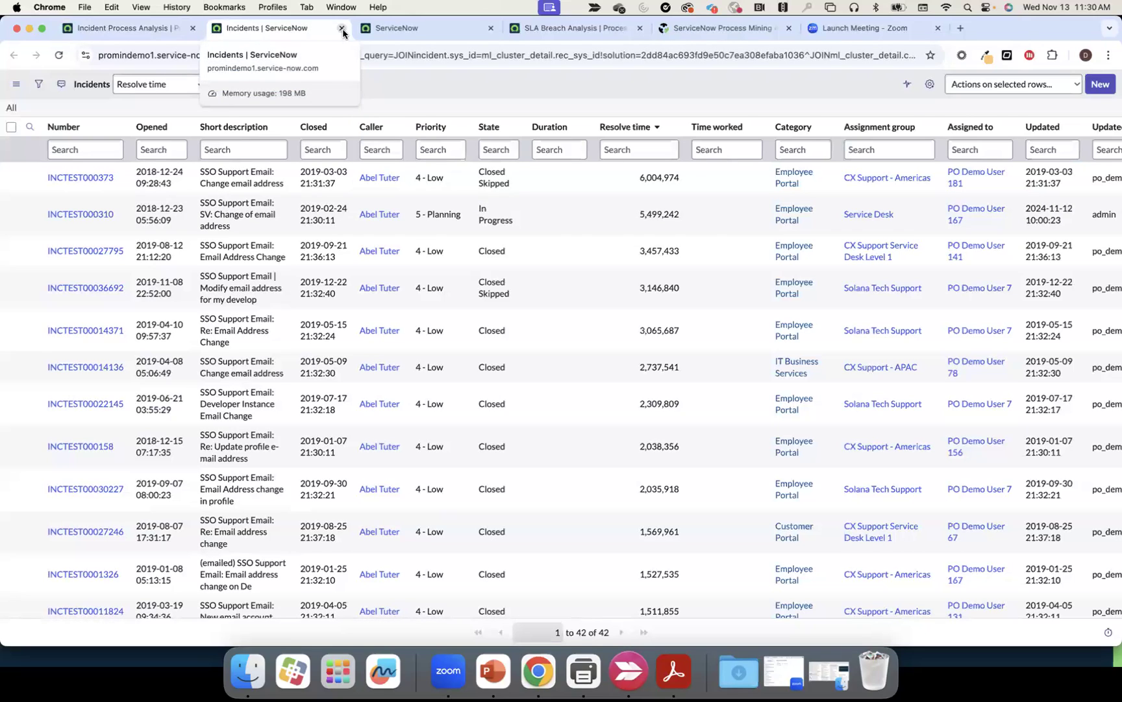
click(343, 29)
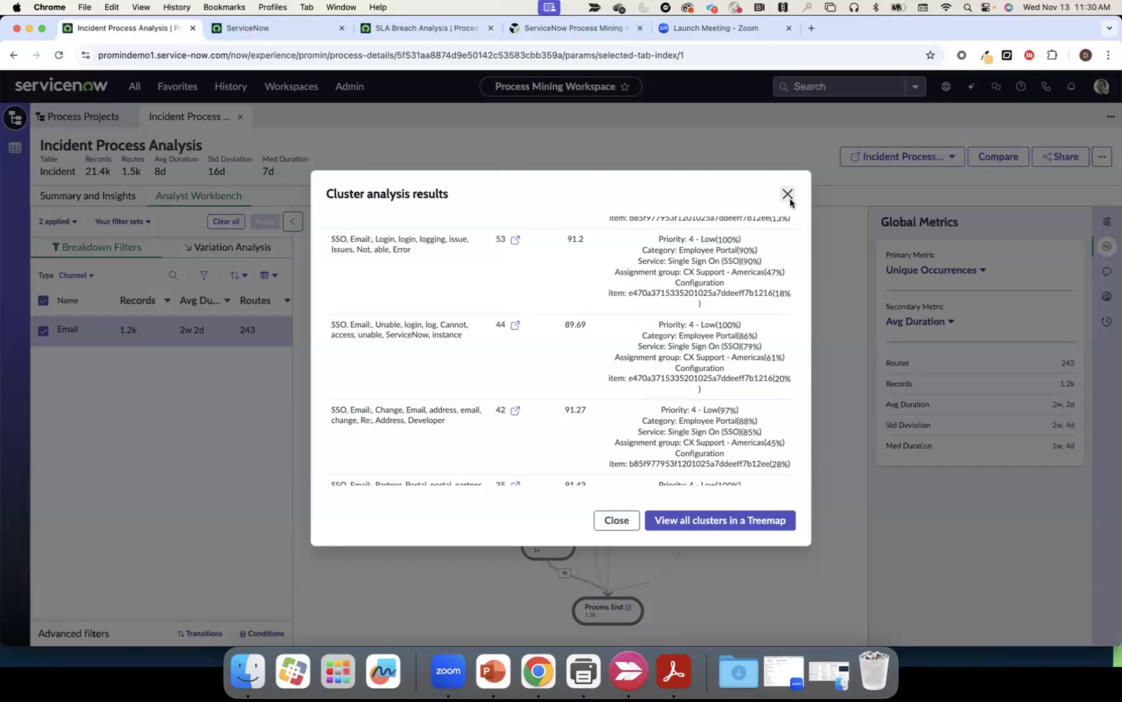
click(787, 194)
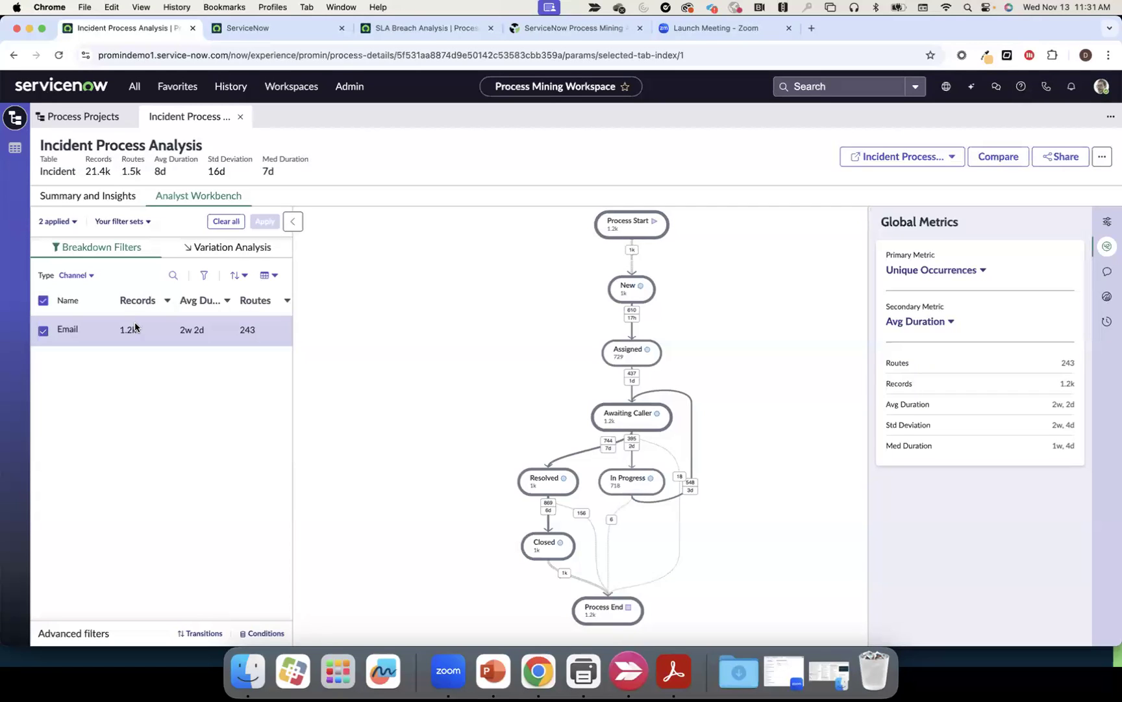
Clear all filters to restore the full 21.4k-record, 1.5k-route map
click(216, 220)
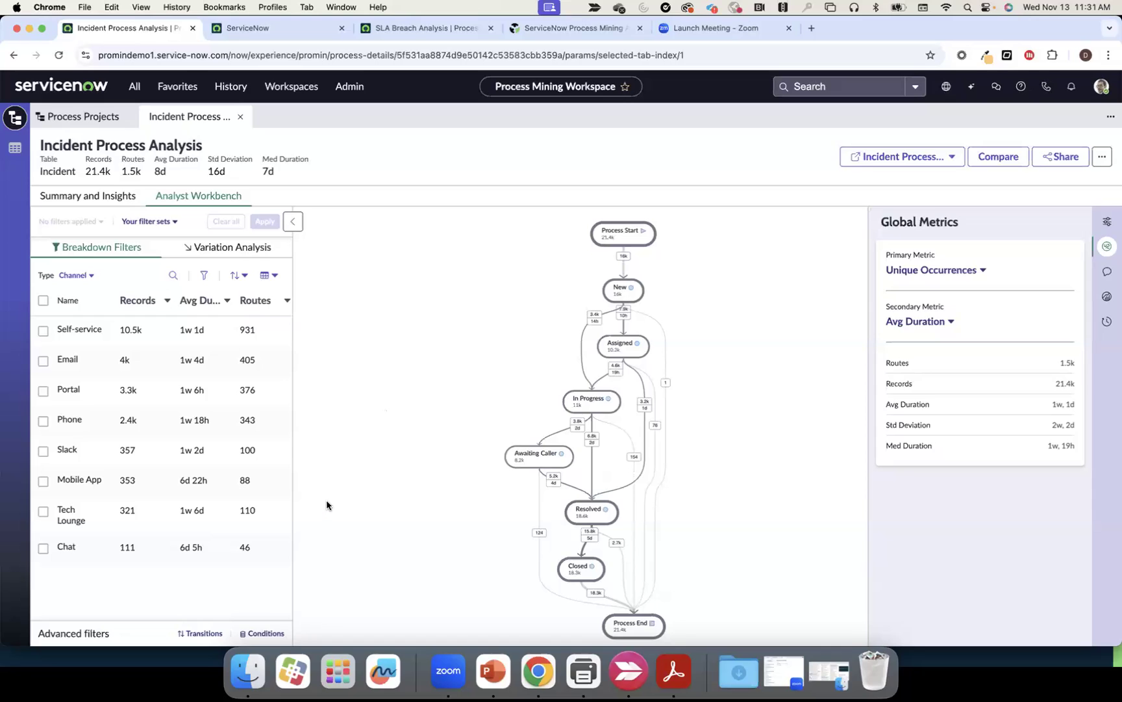
In the Transitions builder, set the first activity to State (incident) is New
click(213, 633)
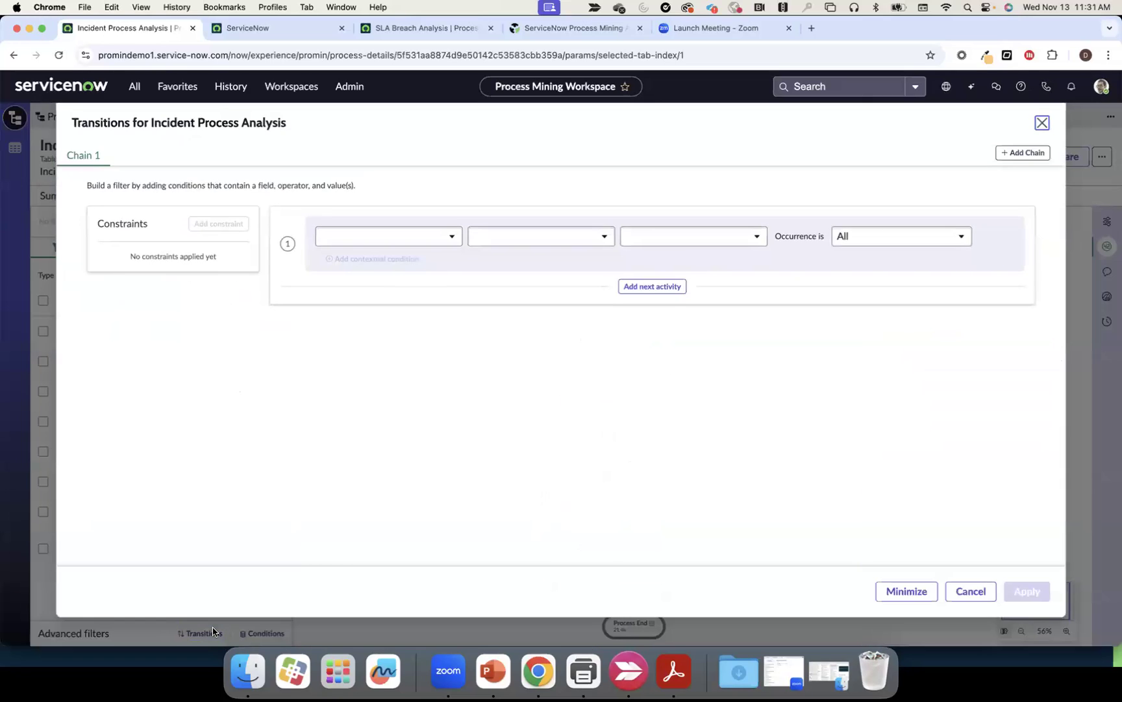
click(453, 241)
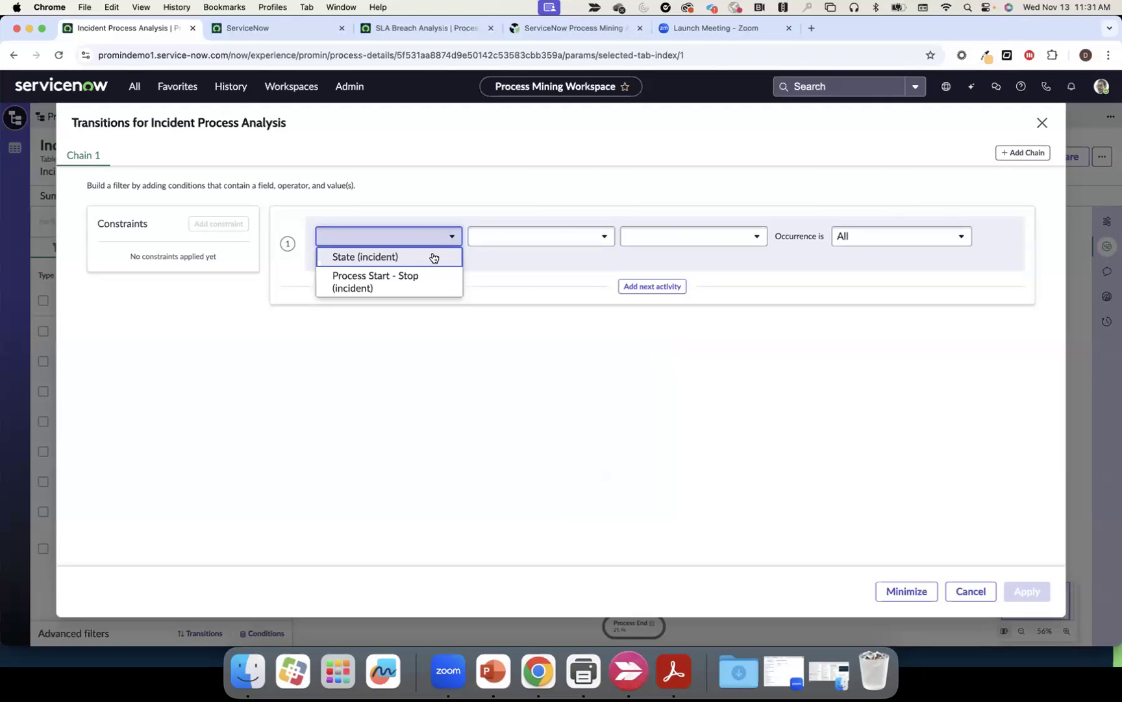
click(432, 256)
click(532, 243)
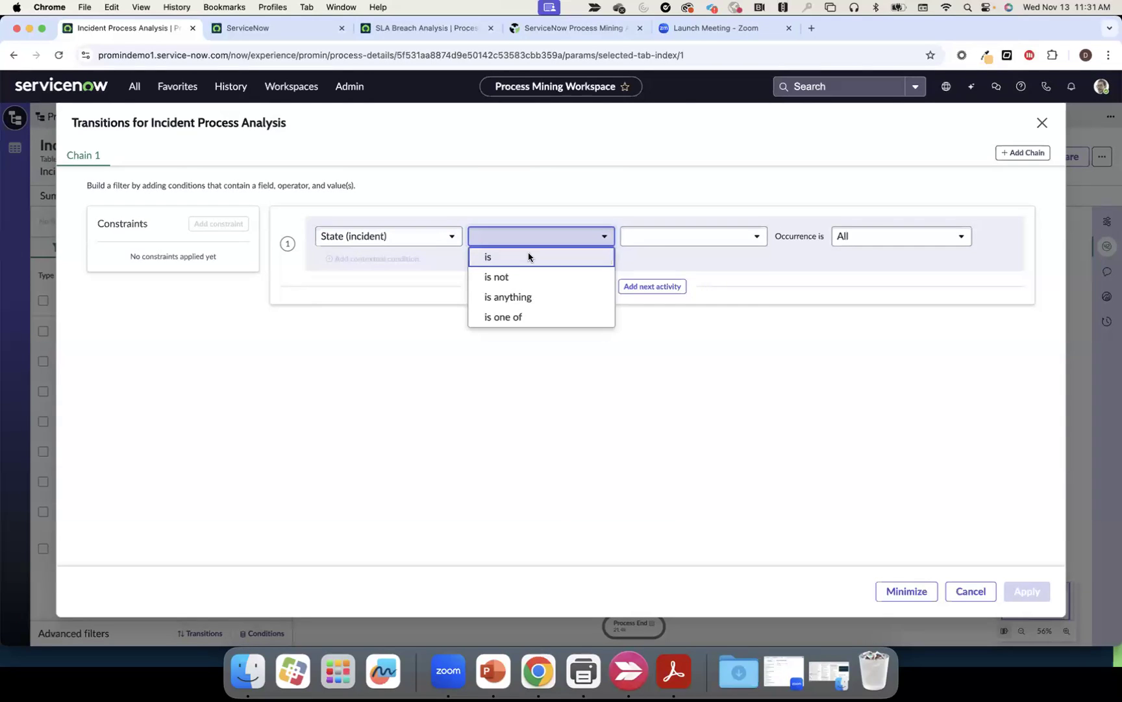
click(530, 257)
click(656, 237)
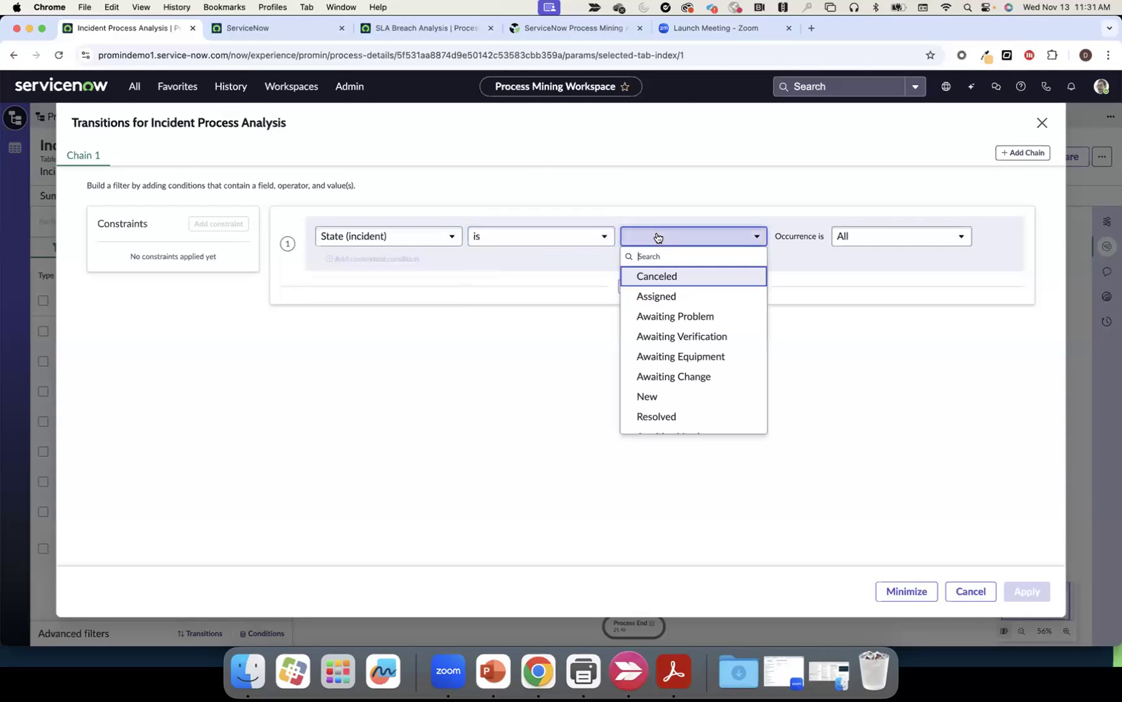
click(649, 395)
Add a second activity, State is In Progress, linked by Eventually followed By
click(652, 290)
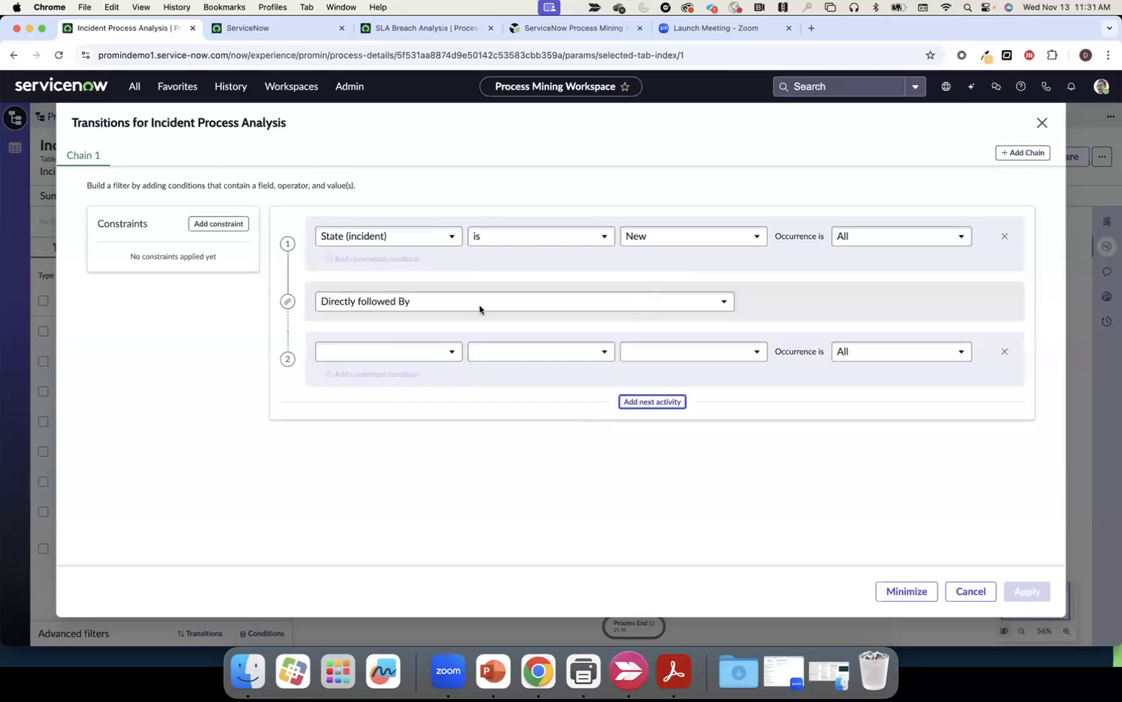
click(447, 304)
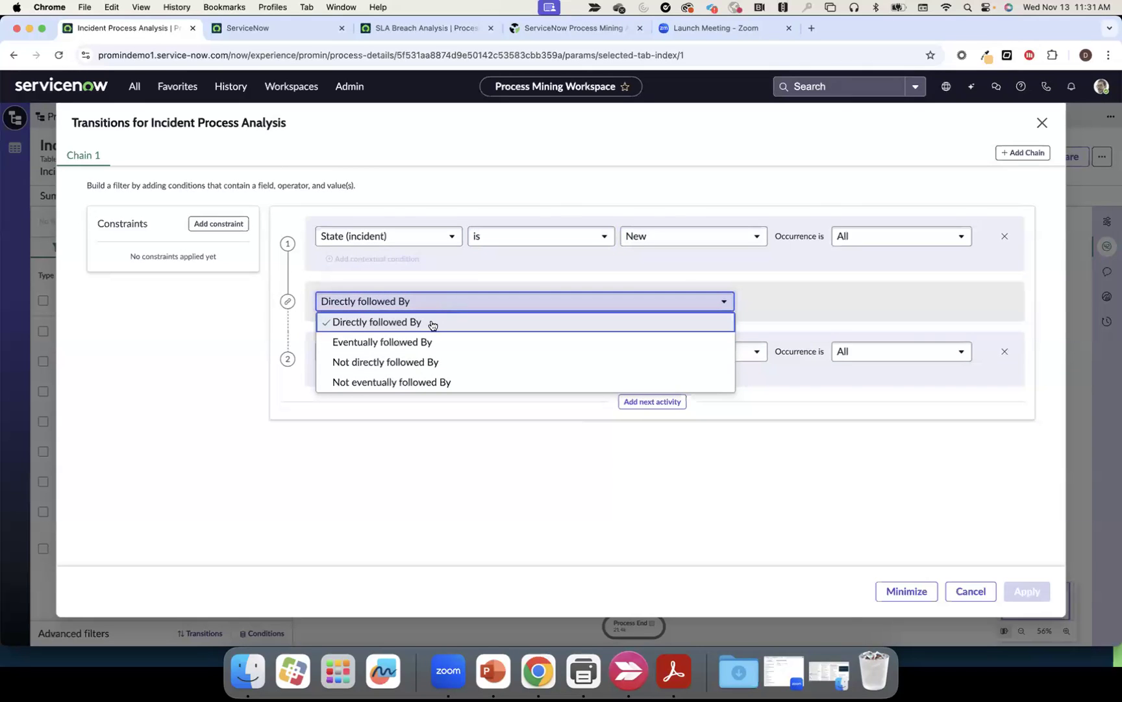
click(428, 341)
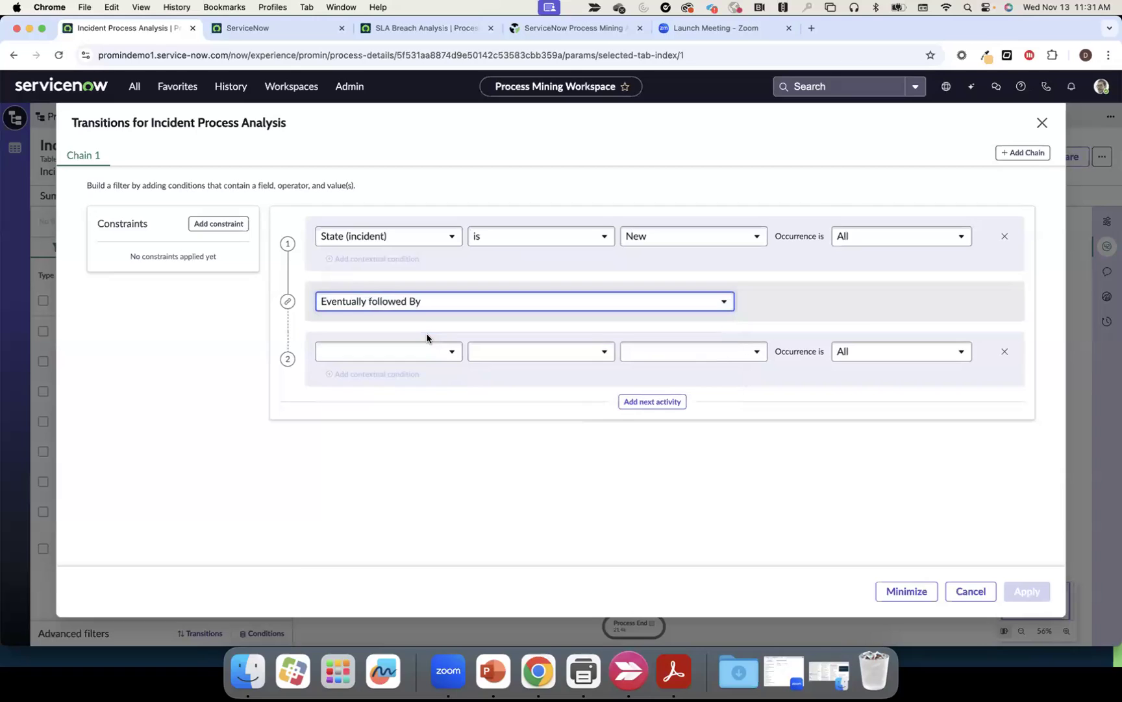
click(444, 352)
click(427, 371)
click(503, 360)
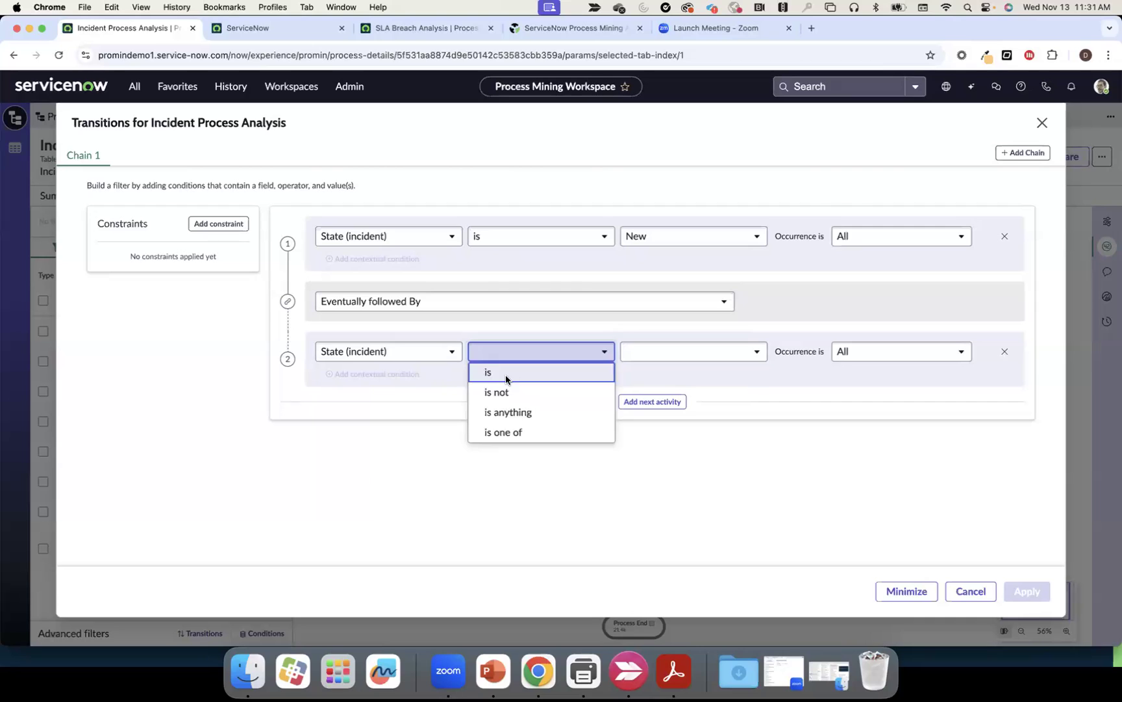
click(504, 377)
click(634, 349)
scroll(663, 496, down, 2)
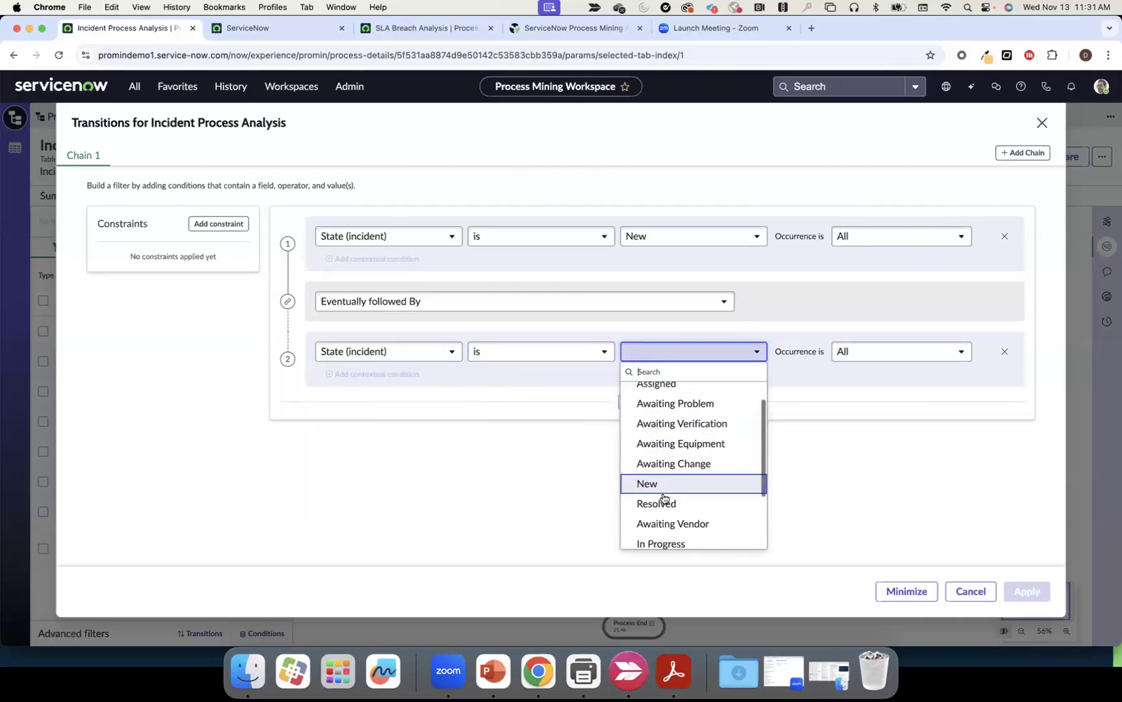
click(664, 504)
Add a third activity, State is Resolved, directly following In Progress
click(652, 402)
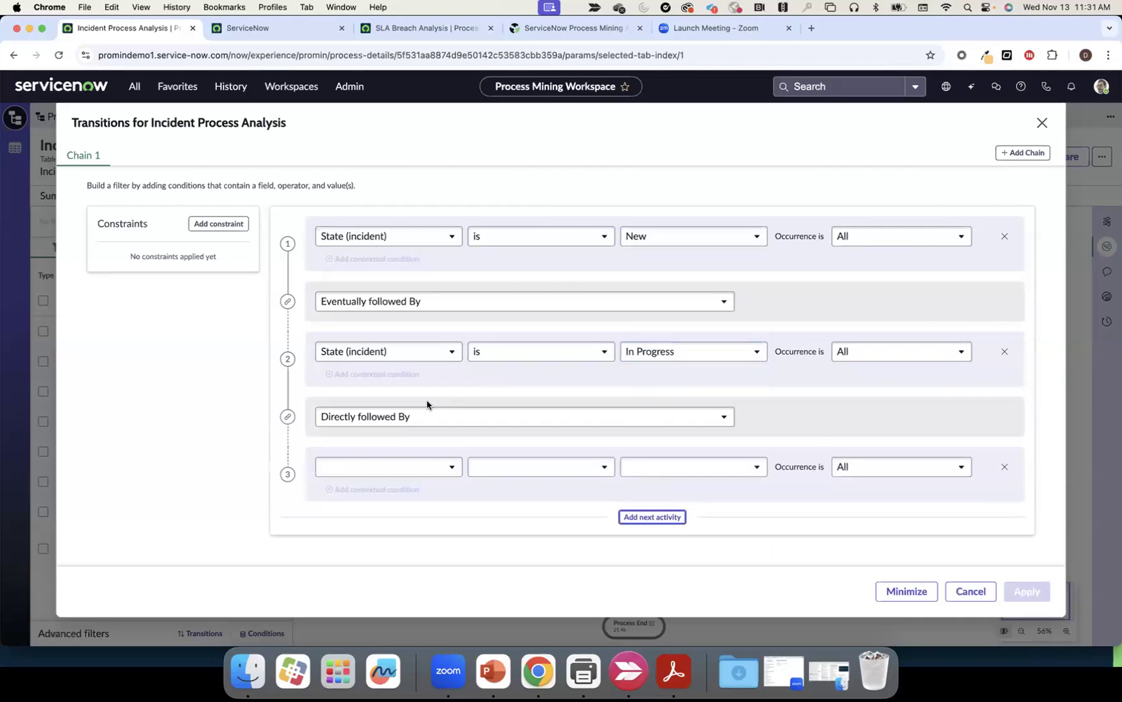
click(383, 466)
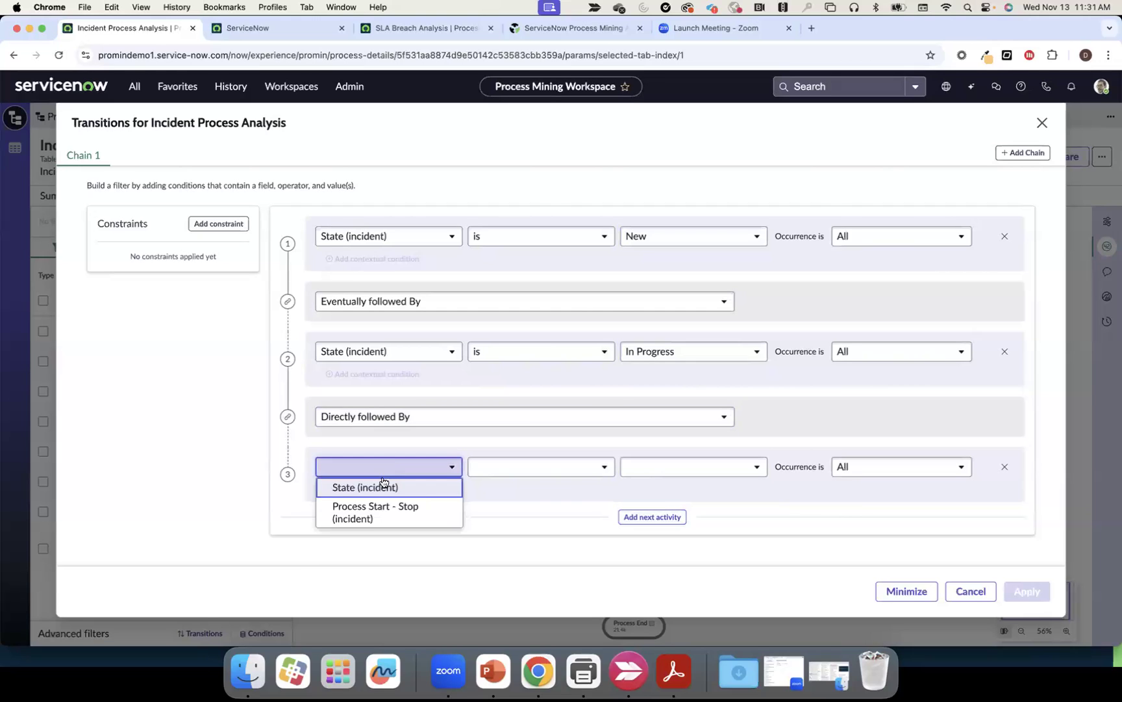
click(381, 489)
click(516, 468)
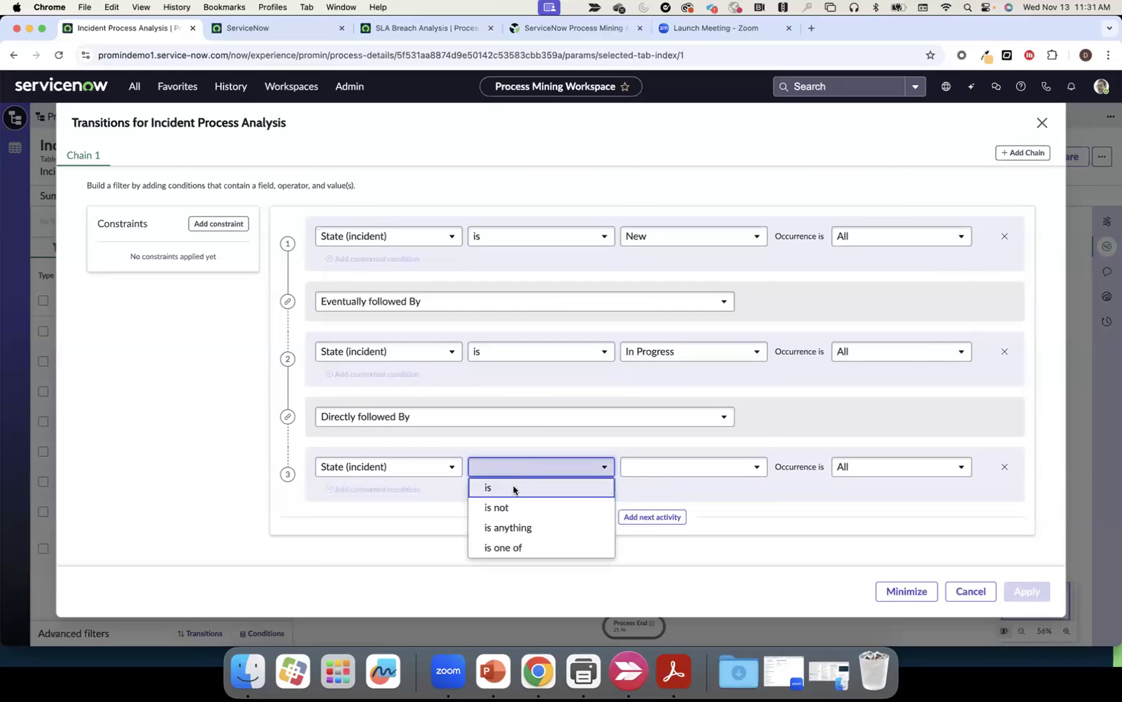
click(516, 488)
click(663, 476)
click(664, 439)
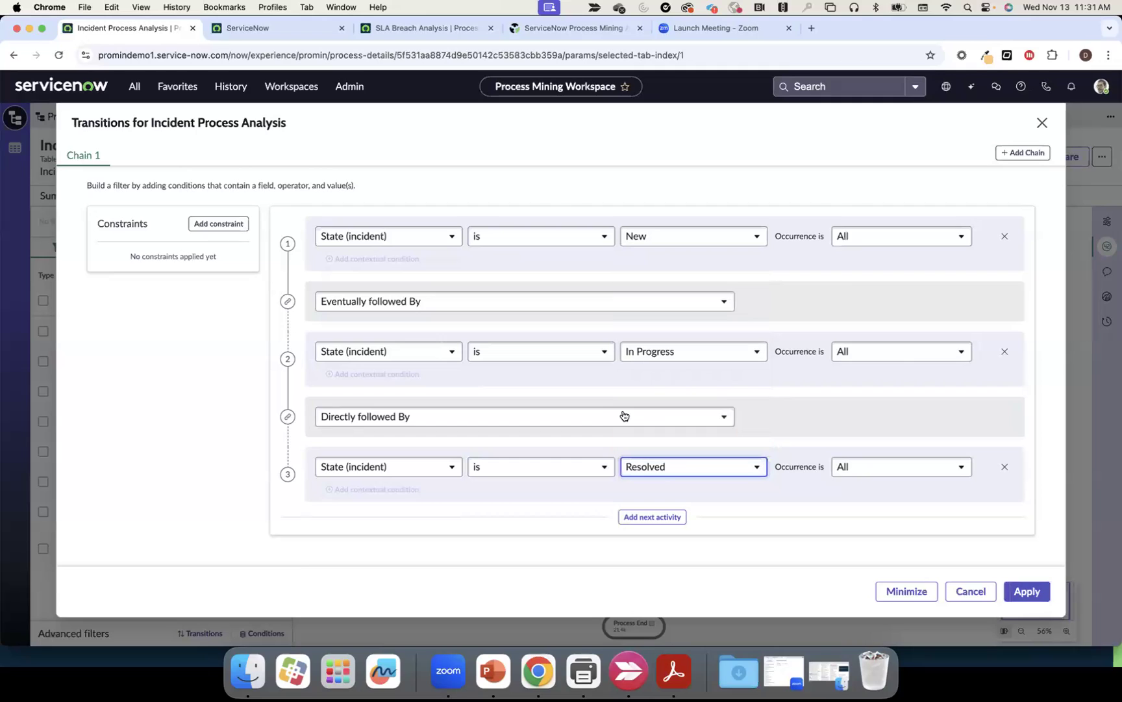
click(221, 227)
Add a 'Route time' constraint from step 1 to step 2 with a 2-day minimum duration
click(173, 285)
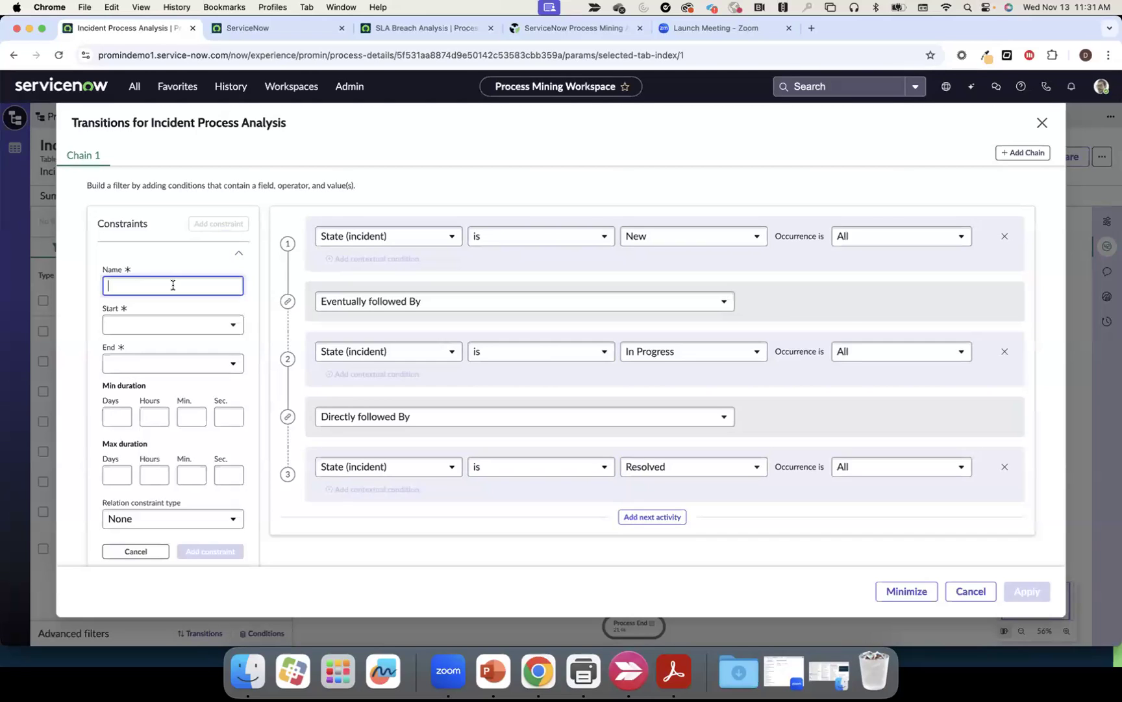
text(Route time)
click(170, 326)
click(158, 348)
click(150, 363)
click(139, 403)
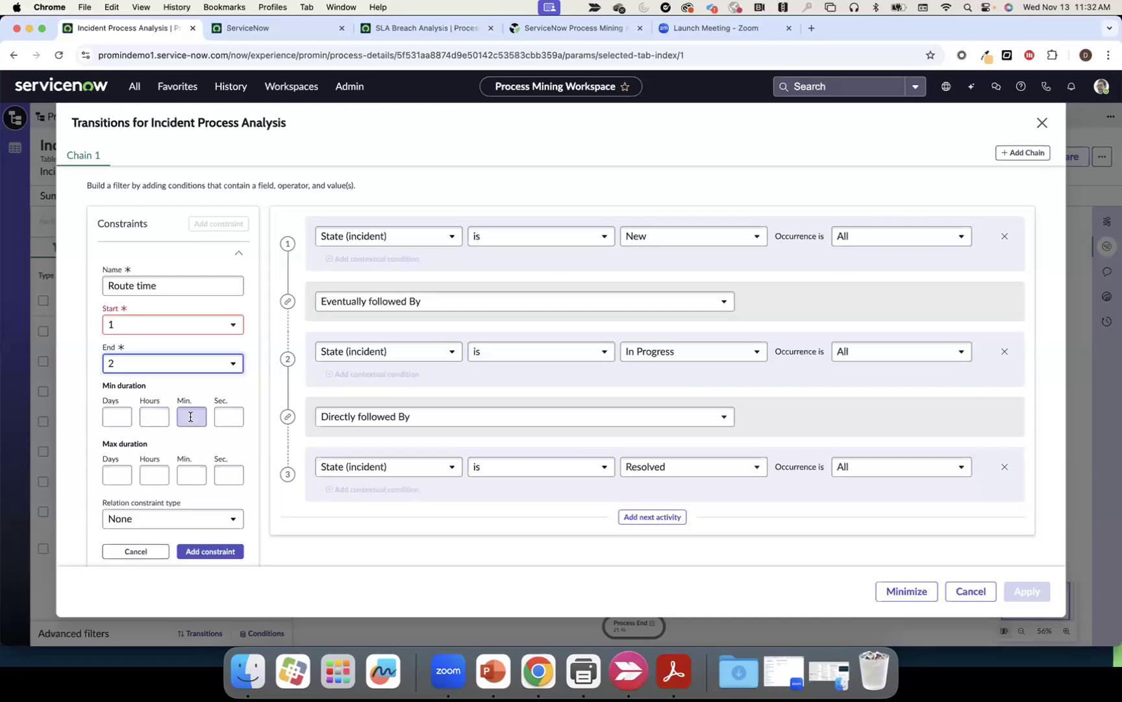
click(120, 418)
text(2)
click(151, 440)
scroll(152, 440, down, 1)
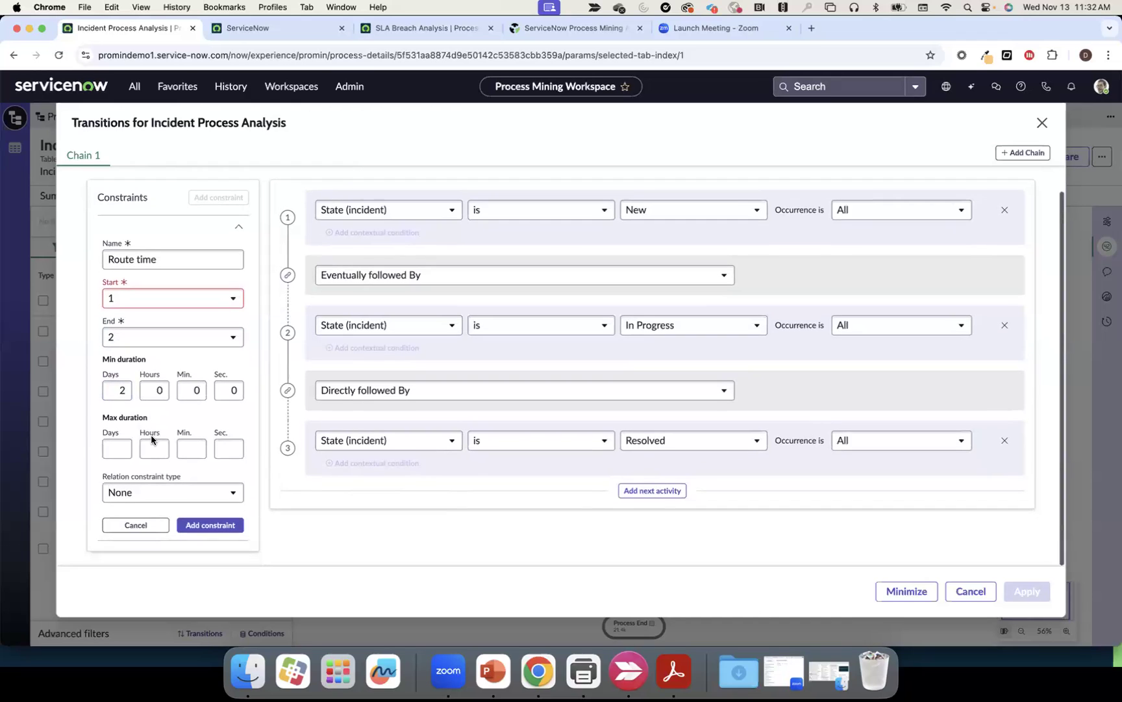
click(202, 524)
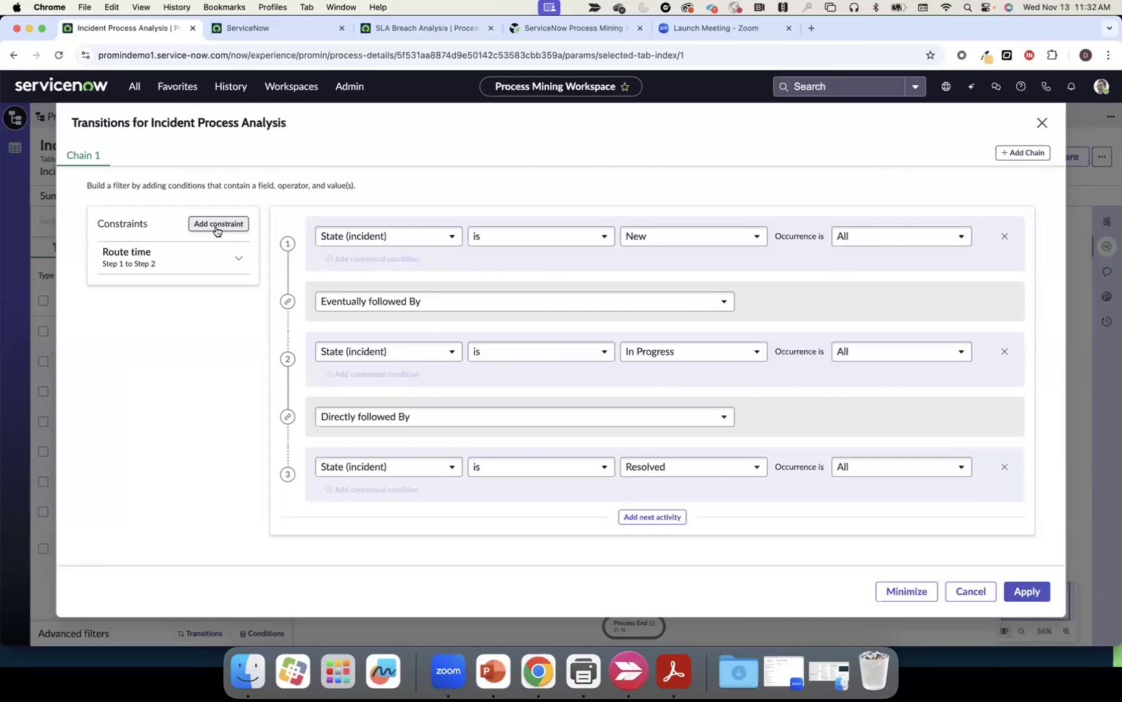
Add a 'Resolve' constraint from step 2 to step 3 capped at 2 hours, then apply the filter
click(217, 231)
click(168, 313)
text(Resolve)
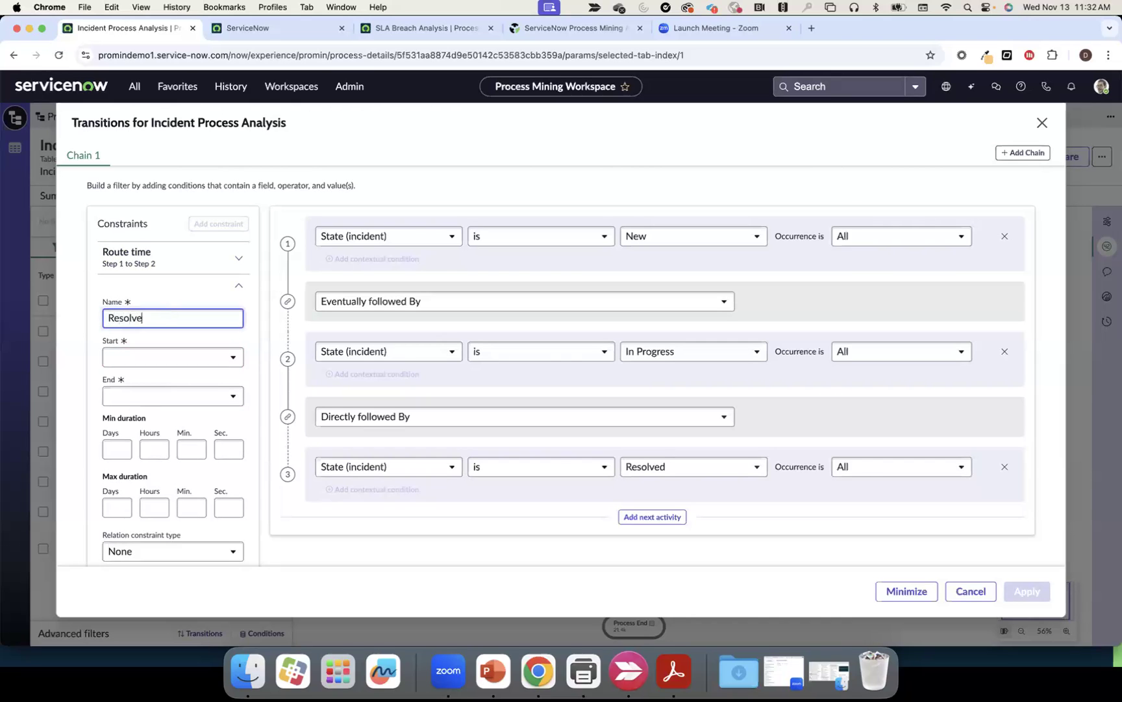
click(164, 358)
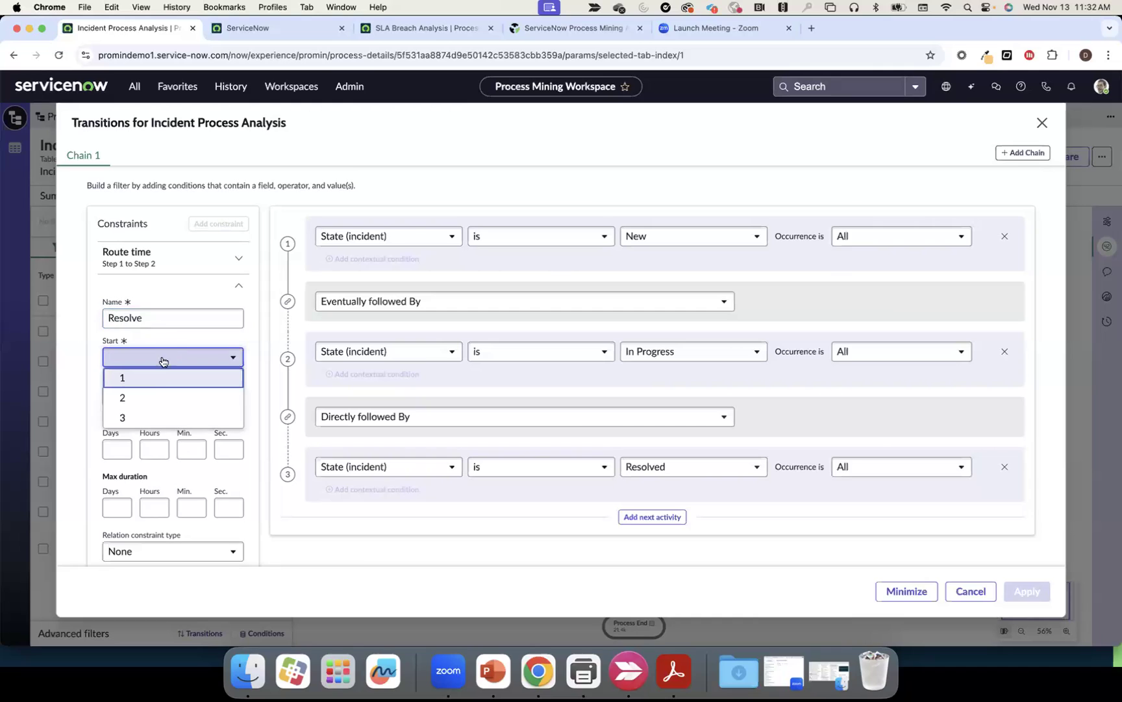
click(146, 397)
click(144, 398)
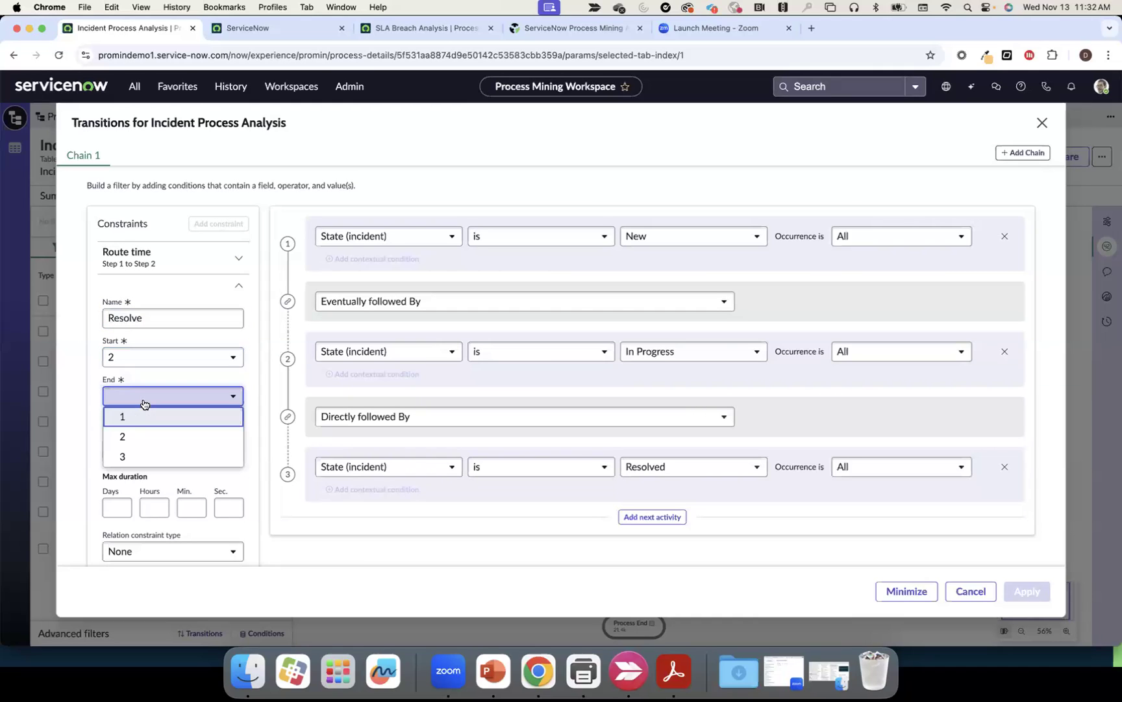
click(142, 453)
scroll(170, 487, down, 1)
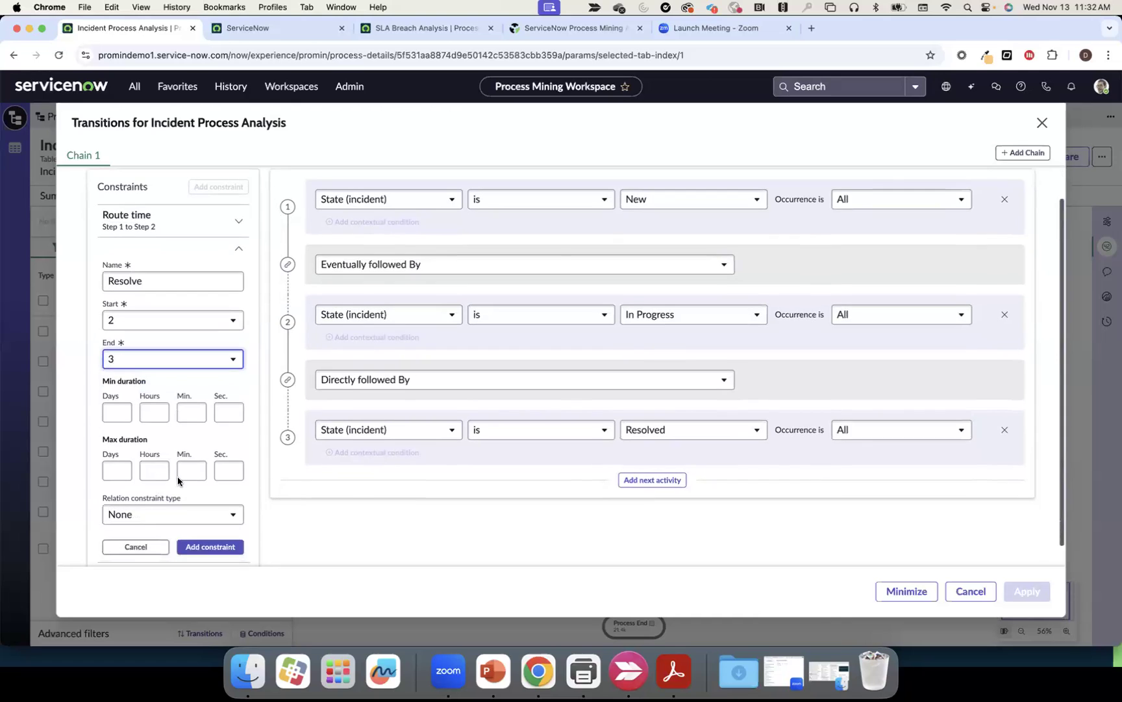
click(156, 469)
text(2)
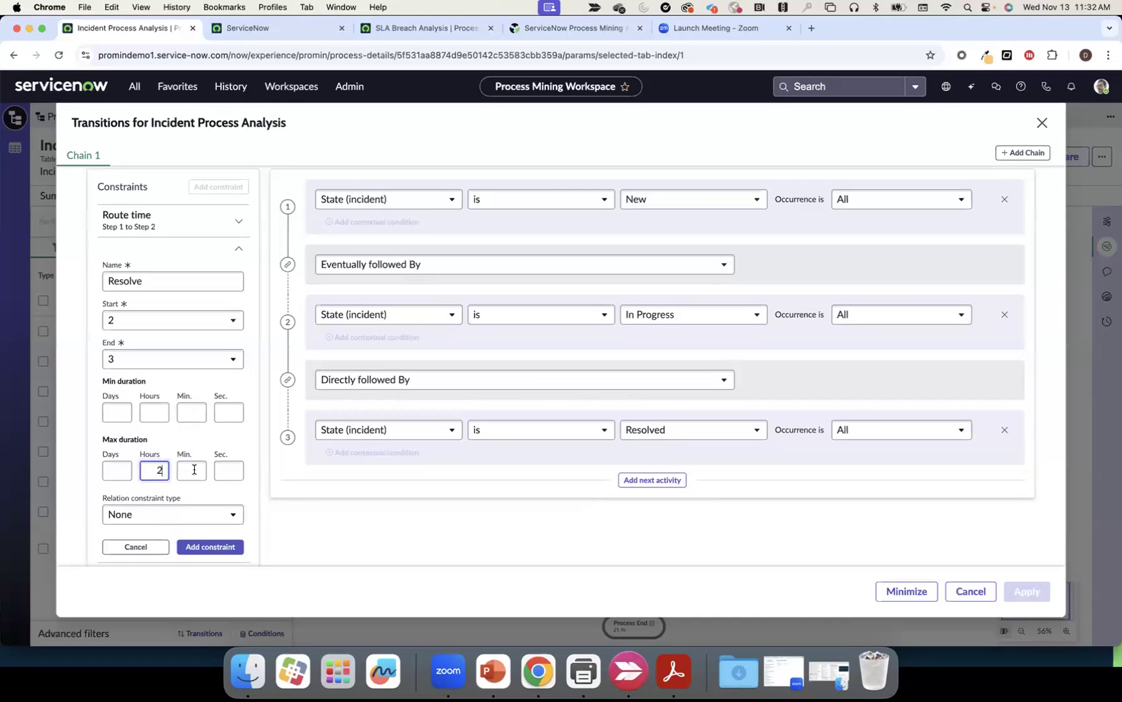
click(206, 444)
click(210, 546)
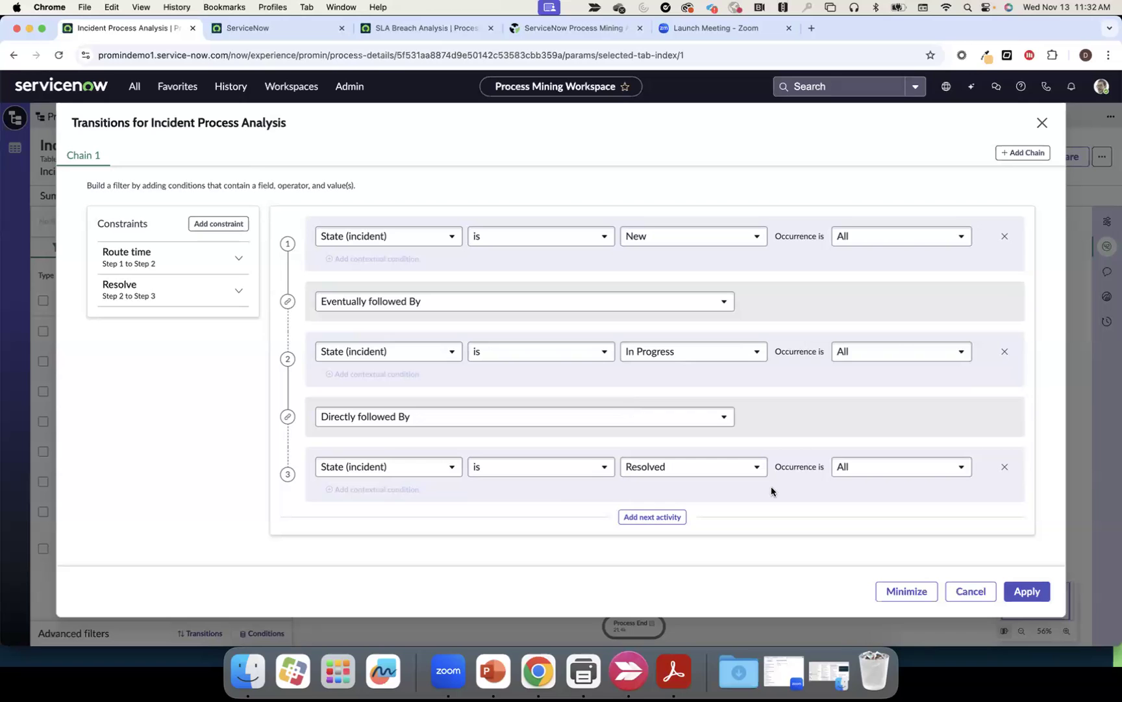
click(1018, 593)
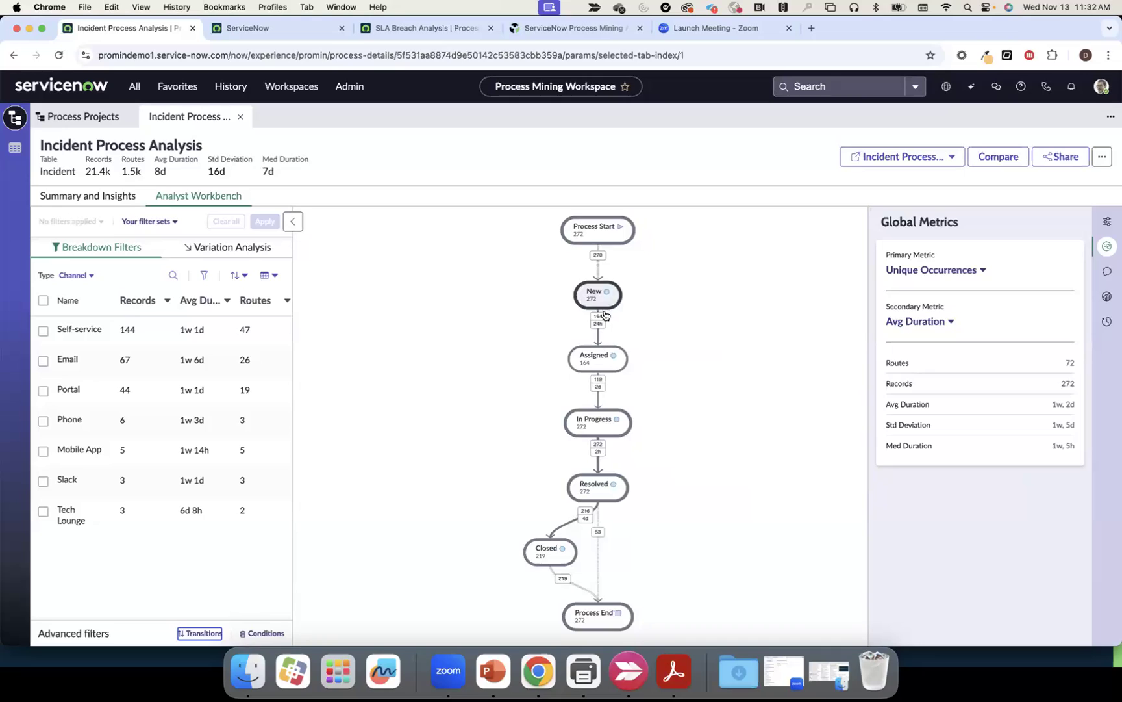
mouse_move(598, 326)
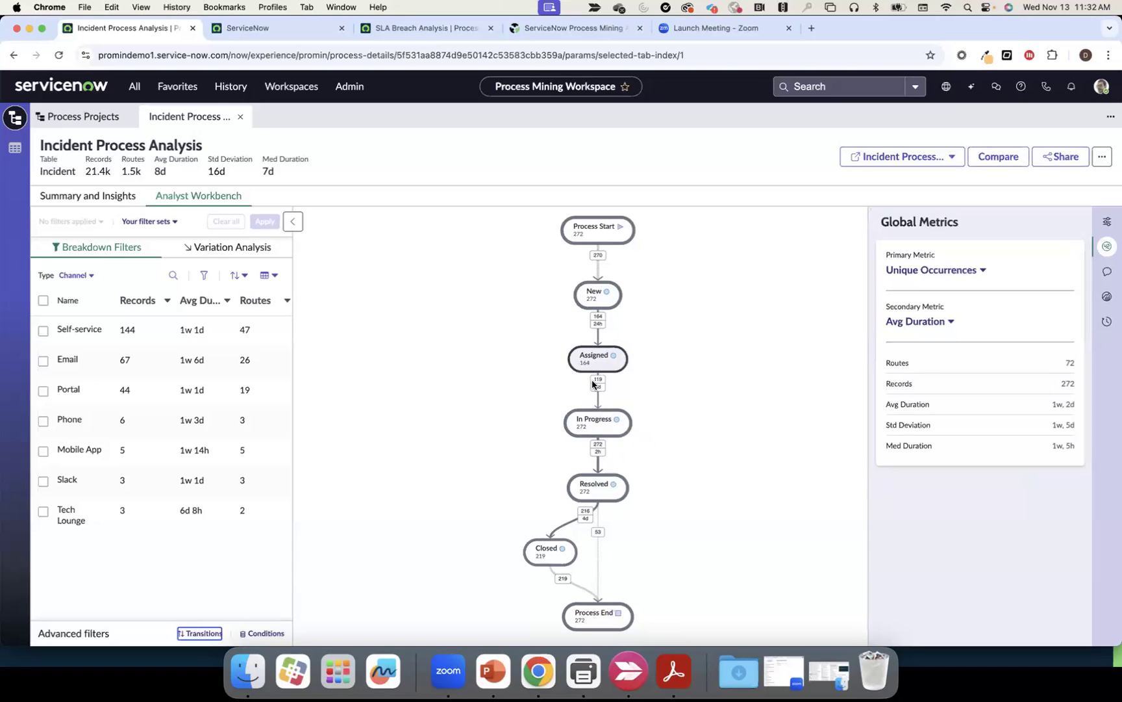
scroll(594, 397, down, 1)
mouse_move(598, 428)
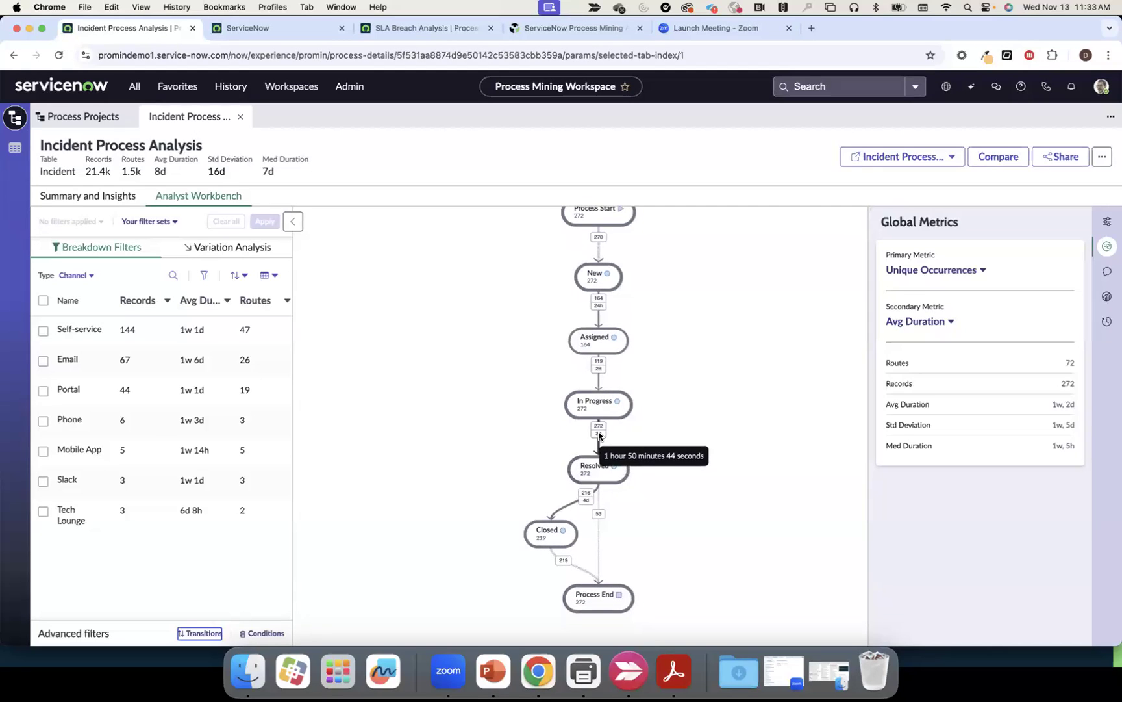
click(599, 434)
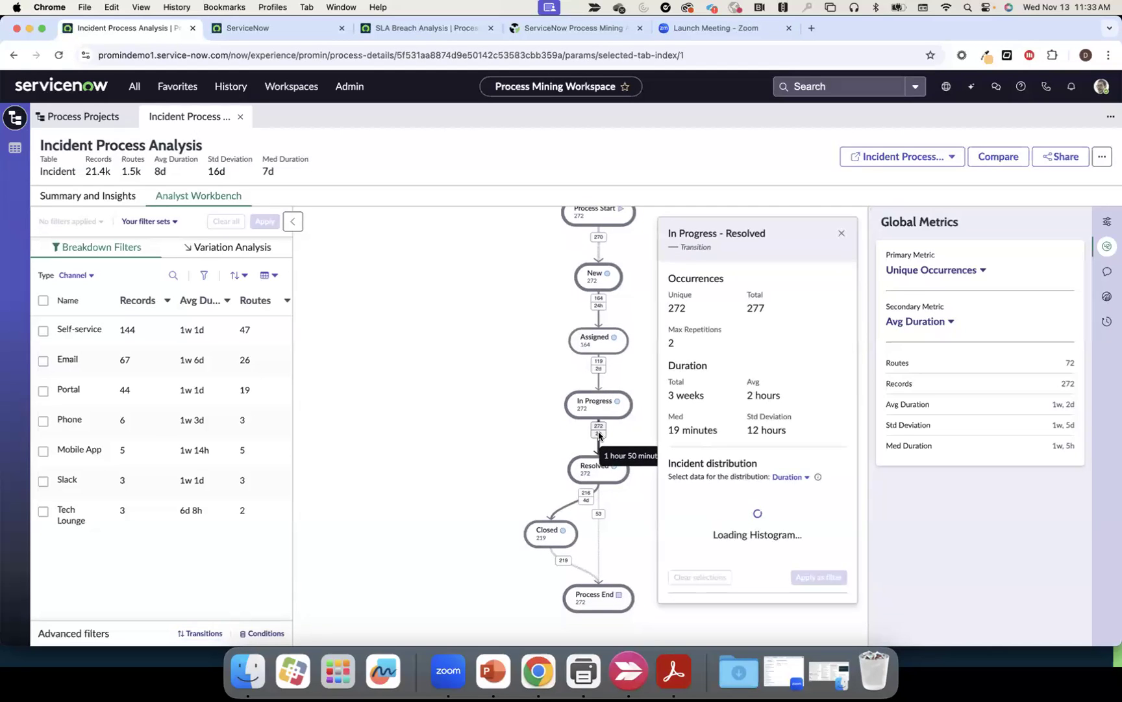
click(842, 232)
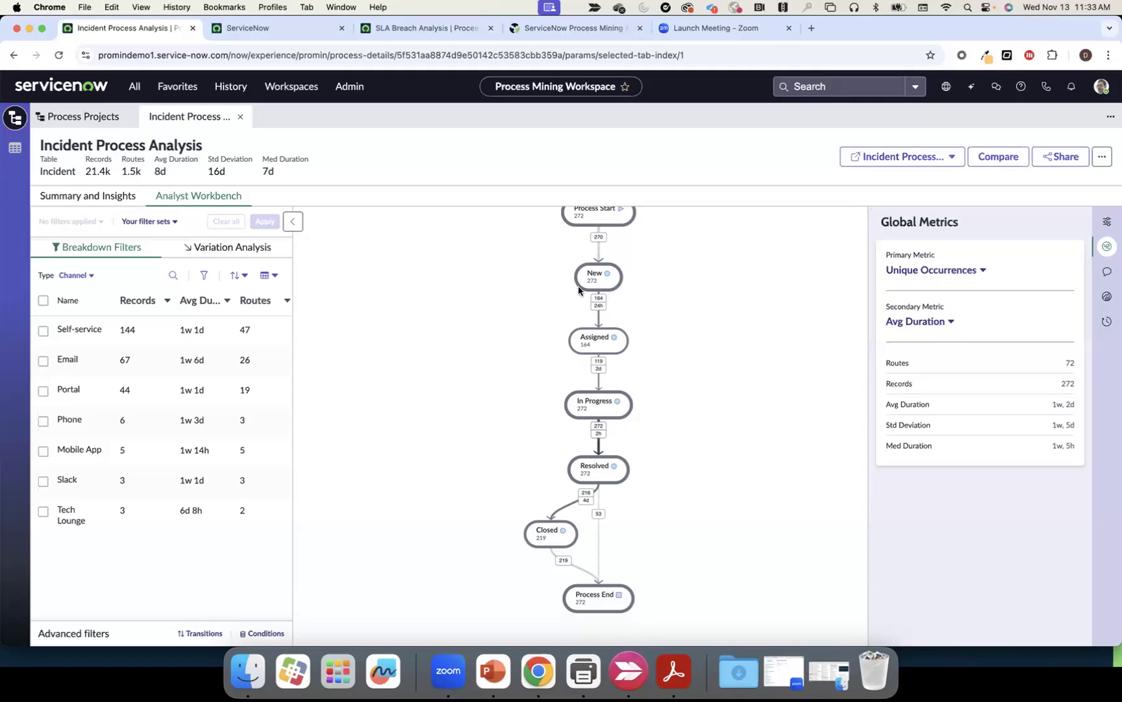
Filter the map to Self-service incidents and start requestor-intent clustering on the Resolved state
click(101, 333)
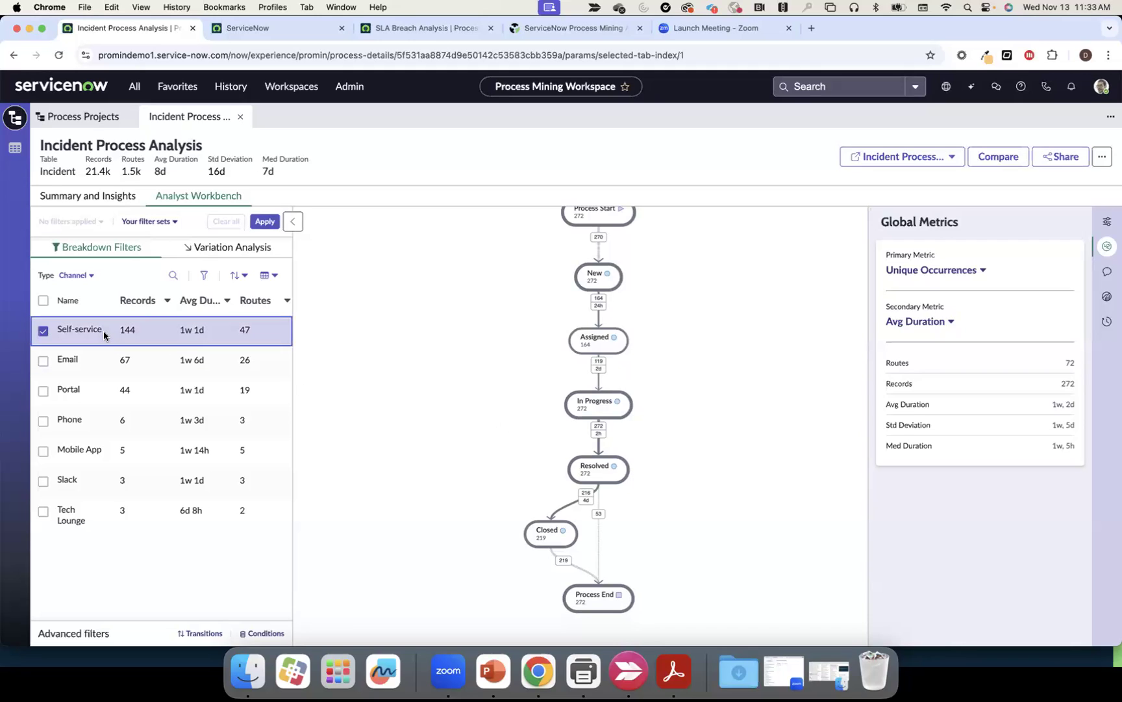
click(270, 223)
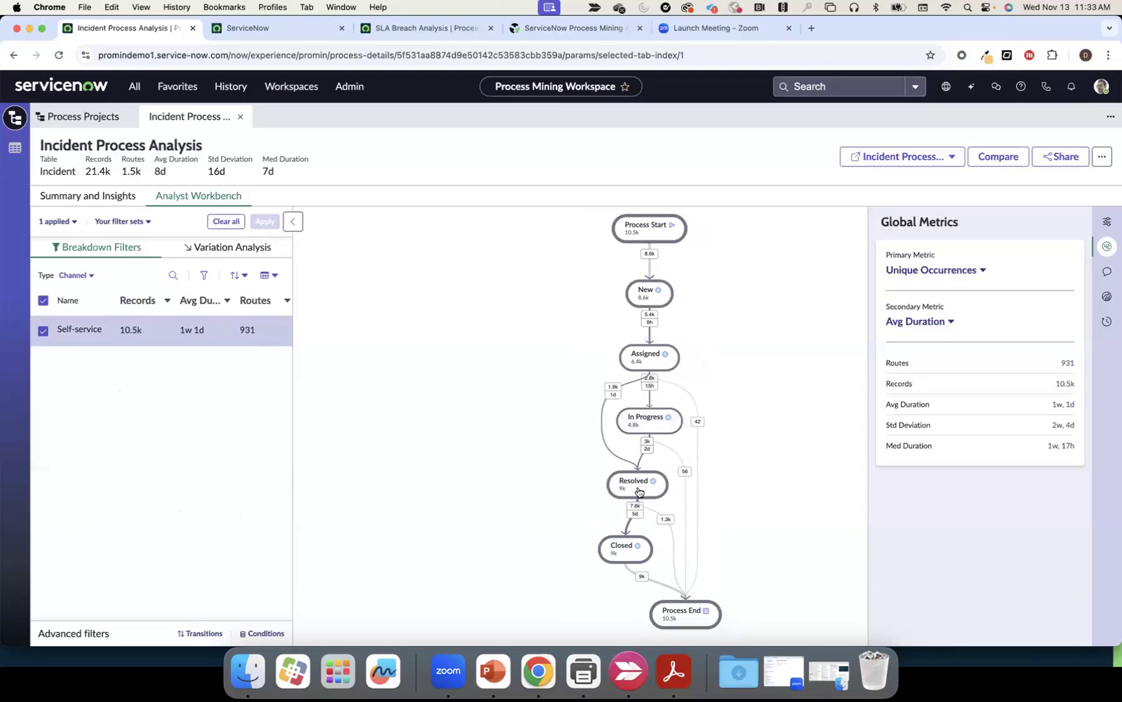
click(637, 486)
scroll(738, 604, down, 1)
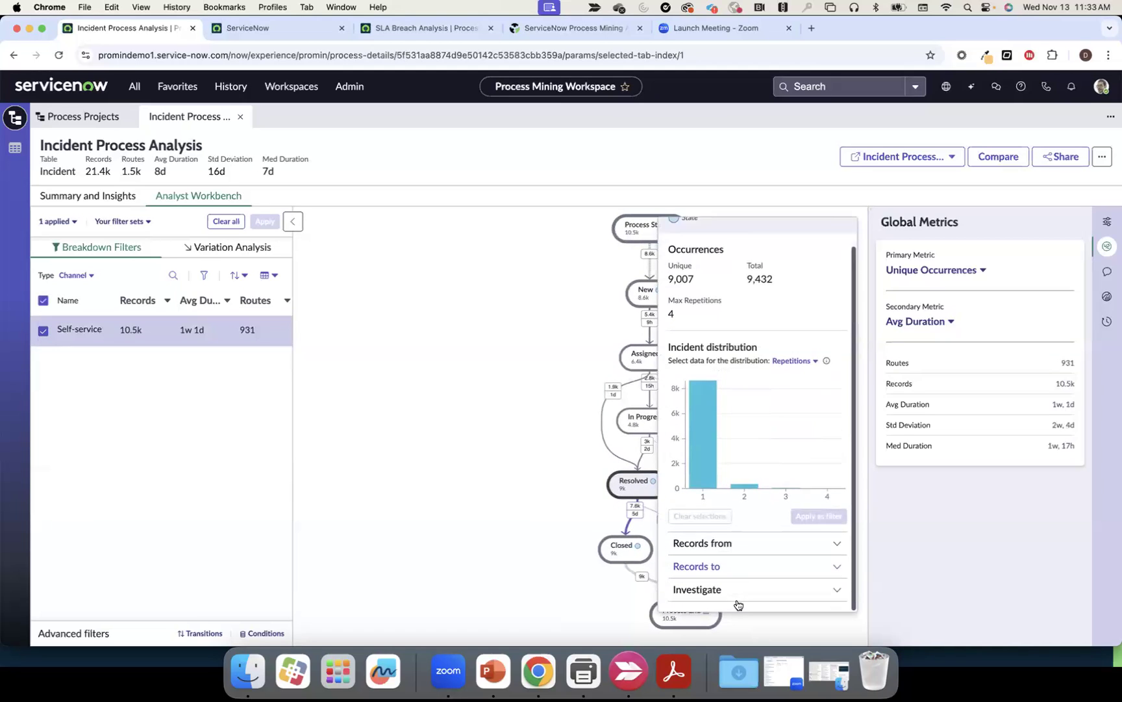
click(734, 591)
click(736, 551)
mouse_move(750, 393)
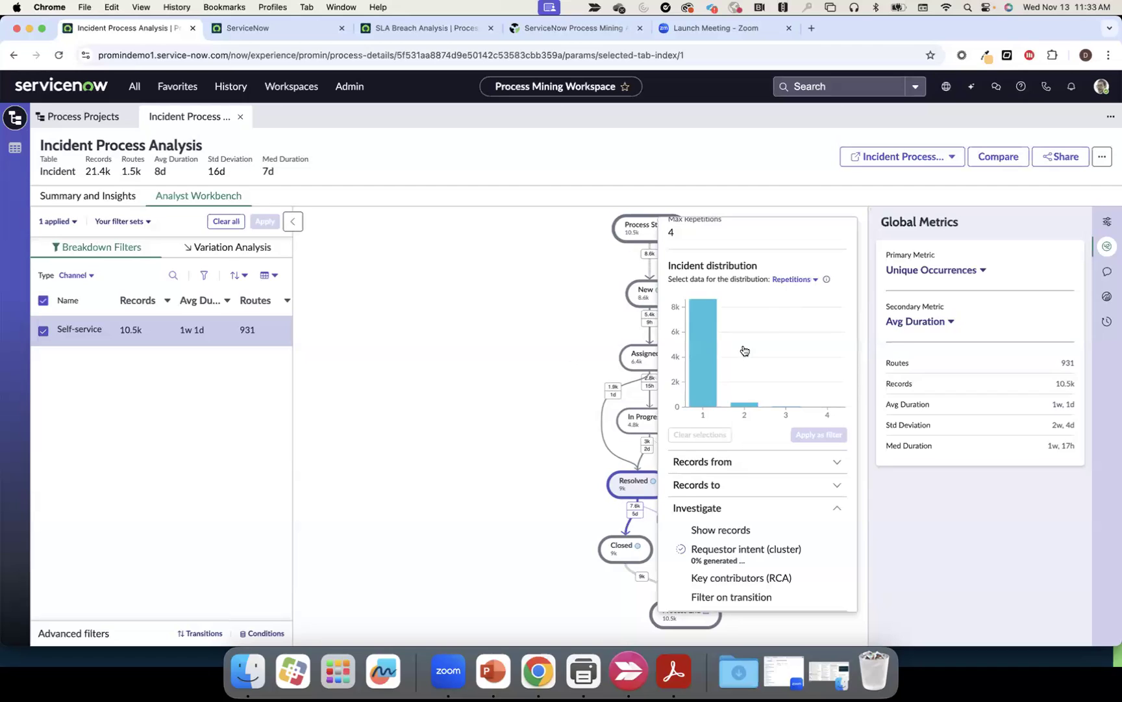
Close the Resolved details and clear all filters to show all 21.4k records
scroll(760, 350, up, 2)
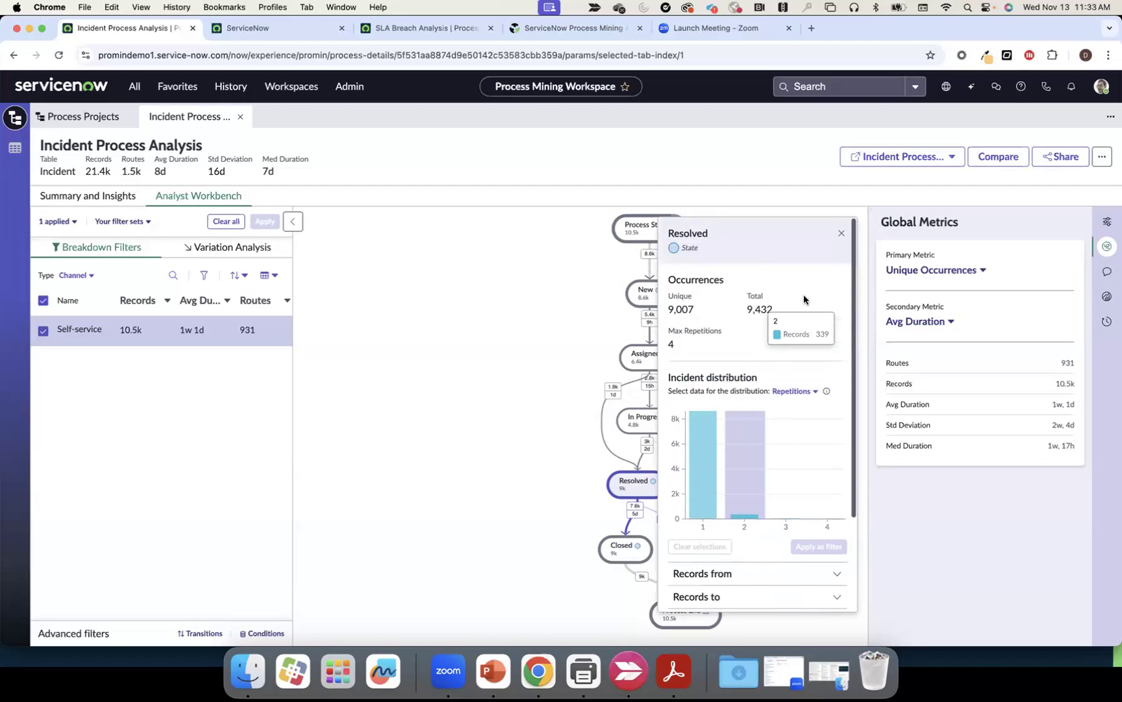
click(842, 235)
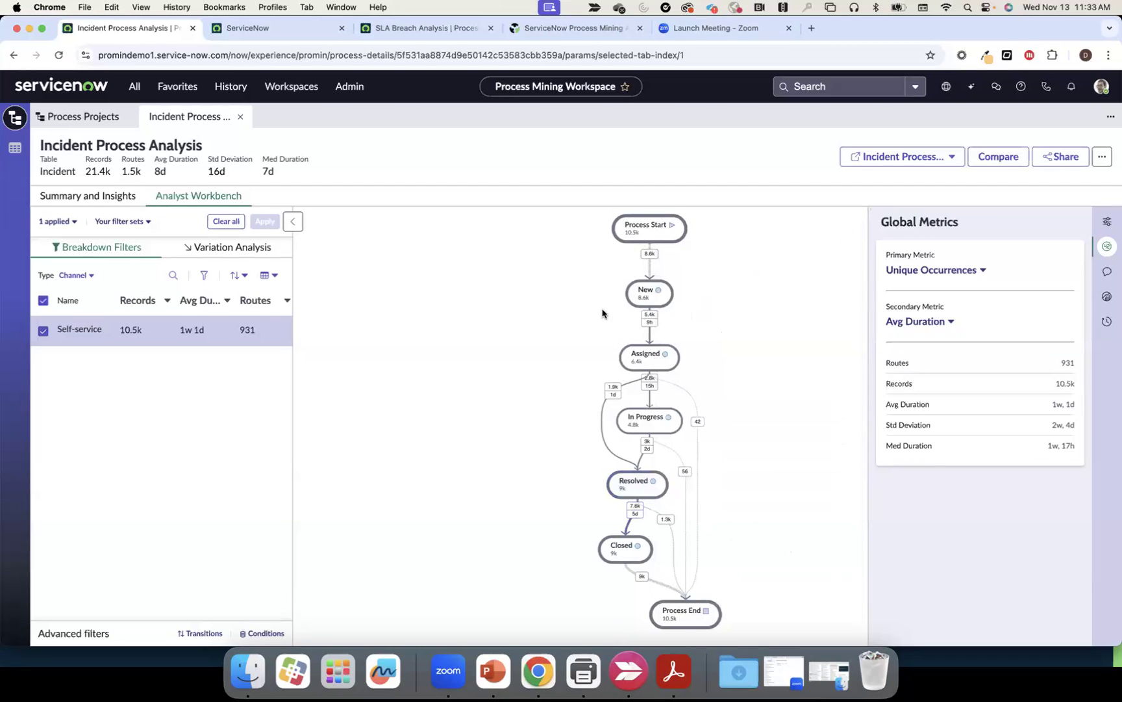
click(228, 222)
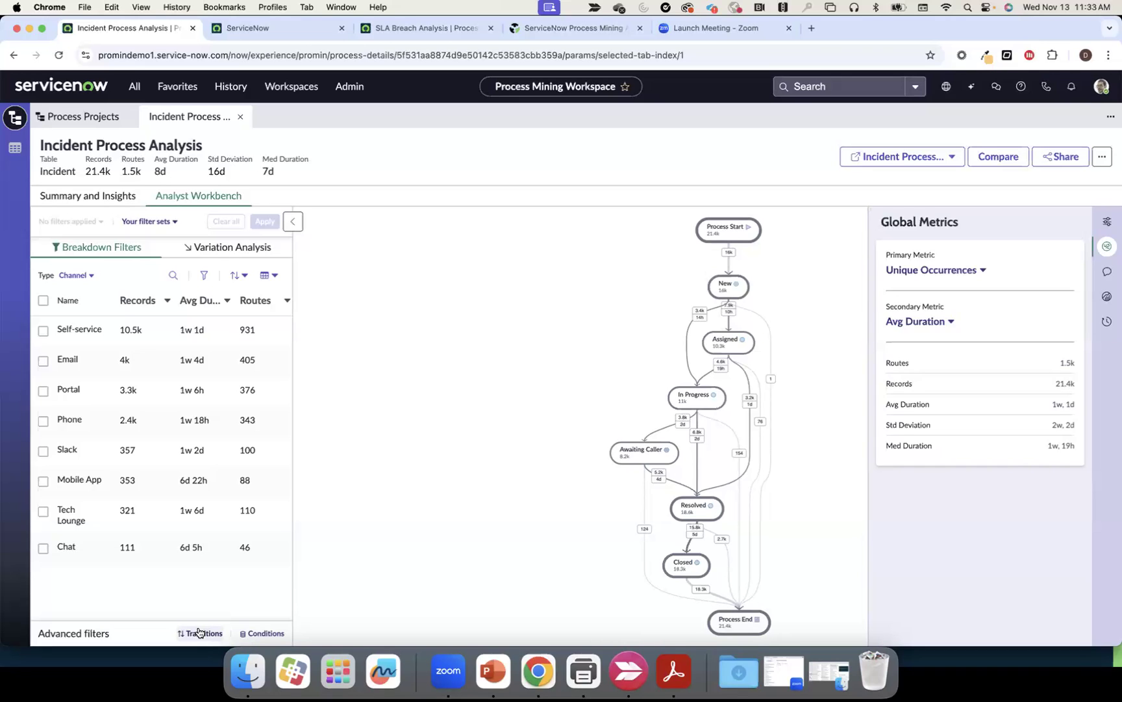
Set transition activity 1 to State is In Progress, limited to its First occurrence
click(199, 631)
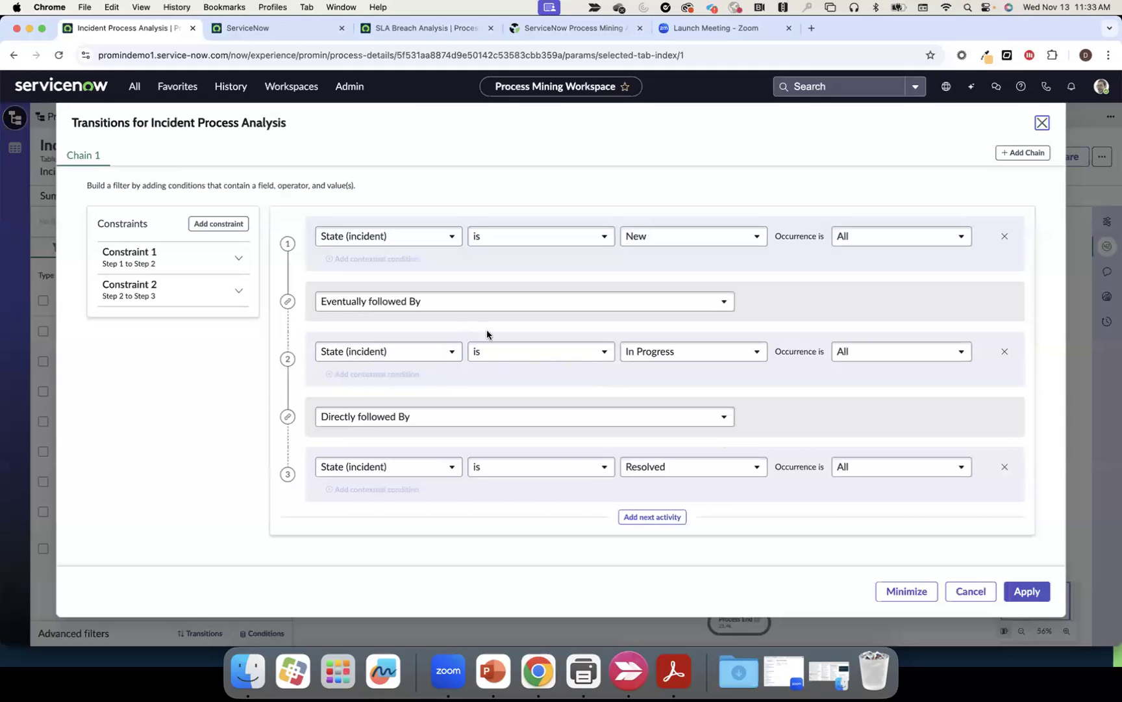
click(973, 593)
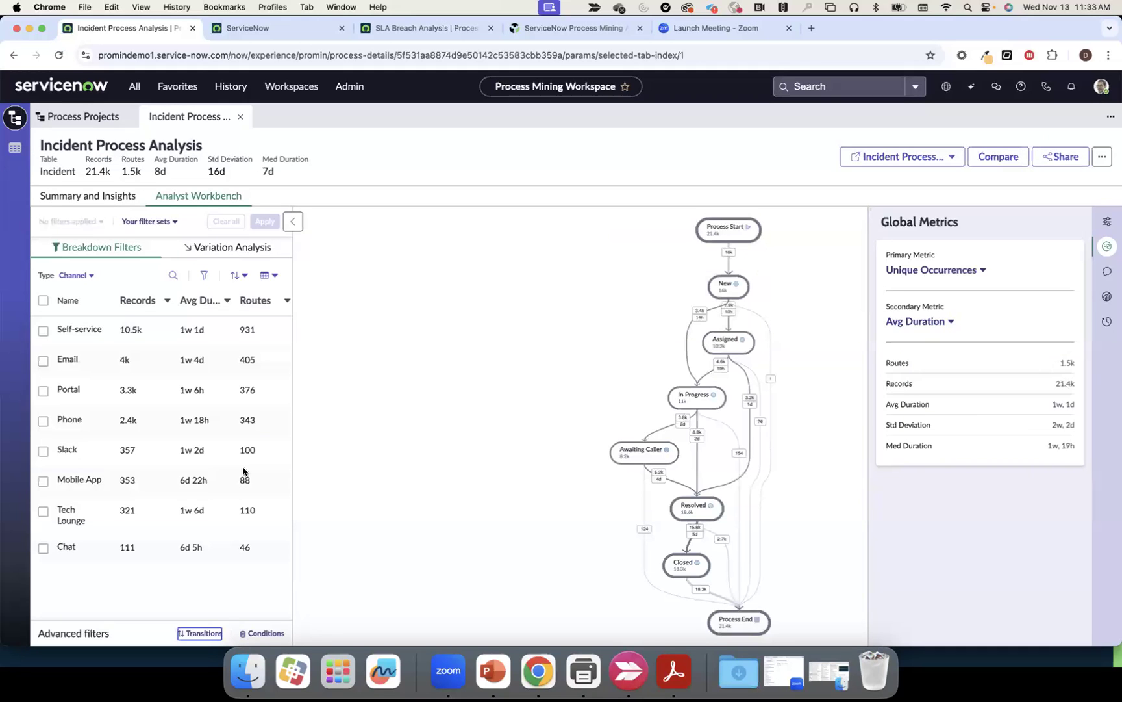
click(199, 633)
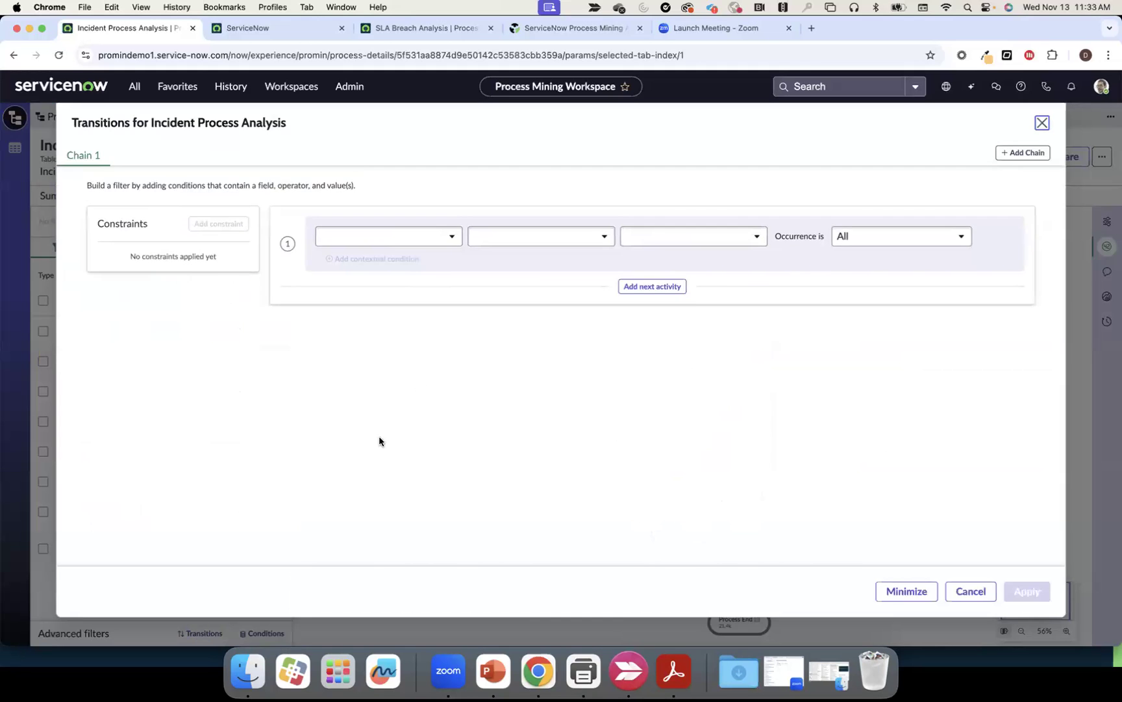
click(451, 238)
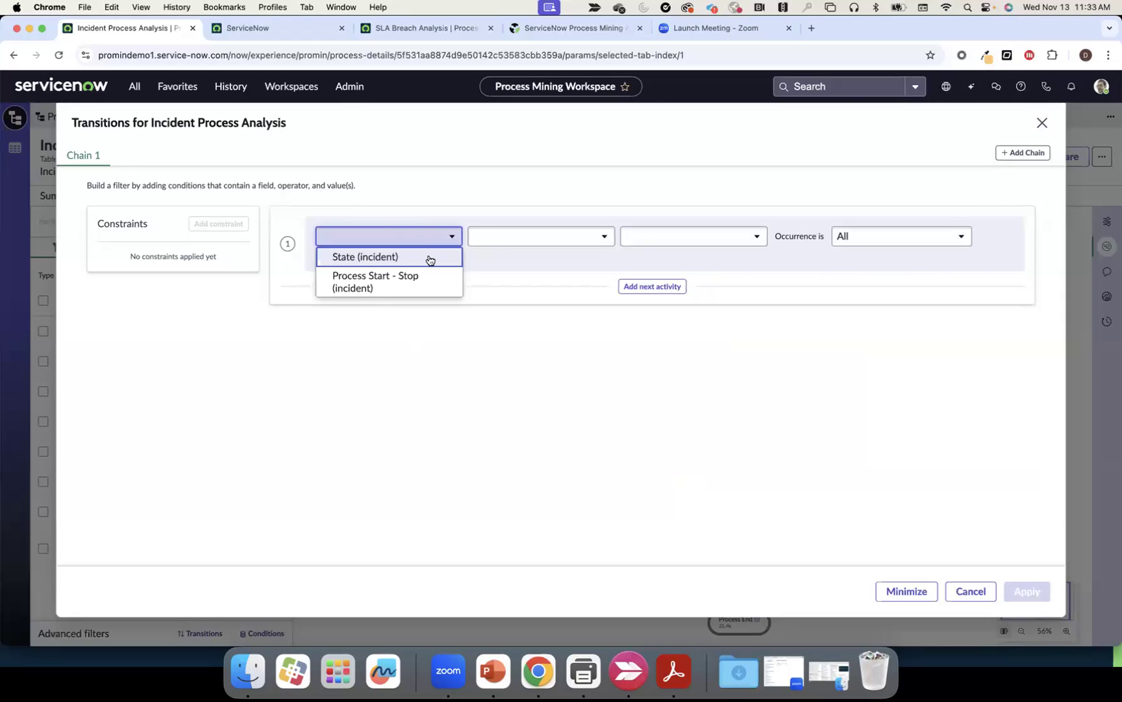
click(429, 256)
click(496, 242)
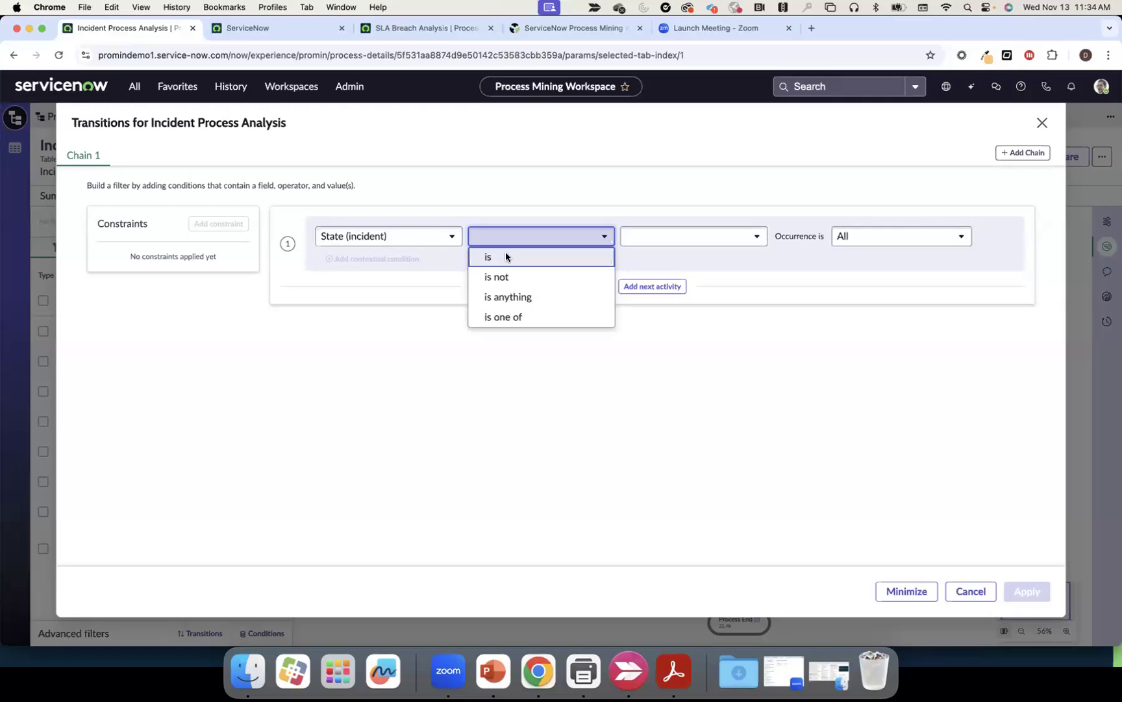
click(505, 257)
click(647, 242)
scroll(664, 428, down, 3)
click(656, 399)
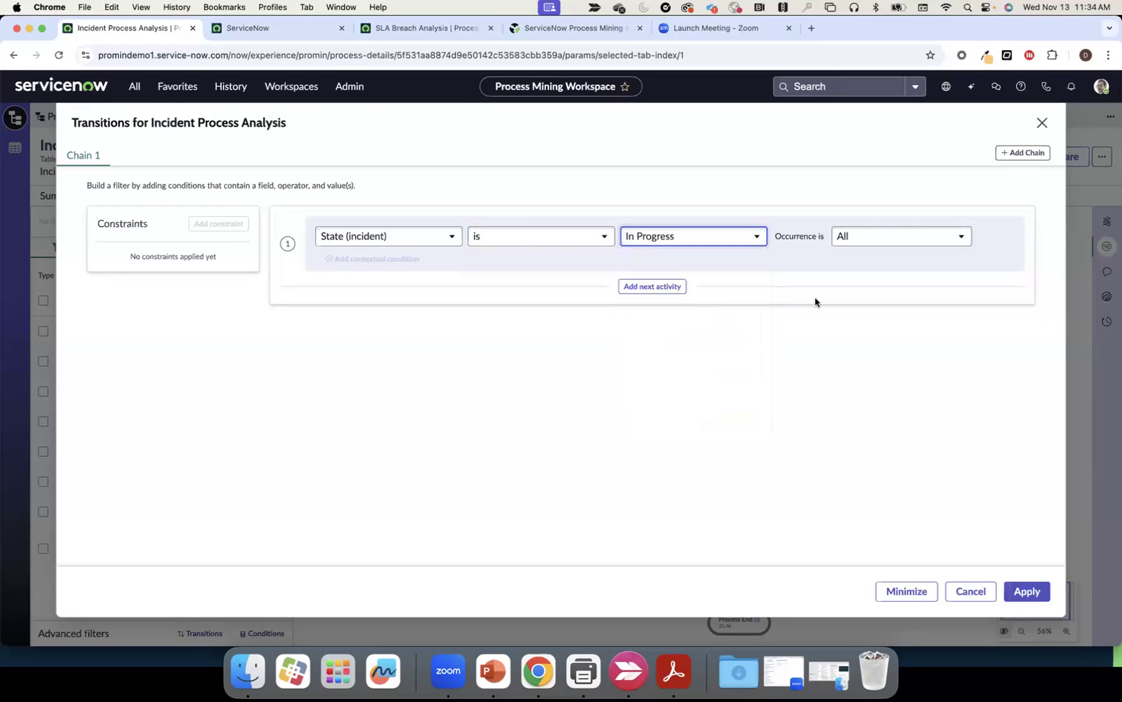
click(858, 237)
click(859, 278)
Add a second activity to the chain with State is Resolved
click(663, 287)
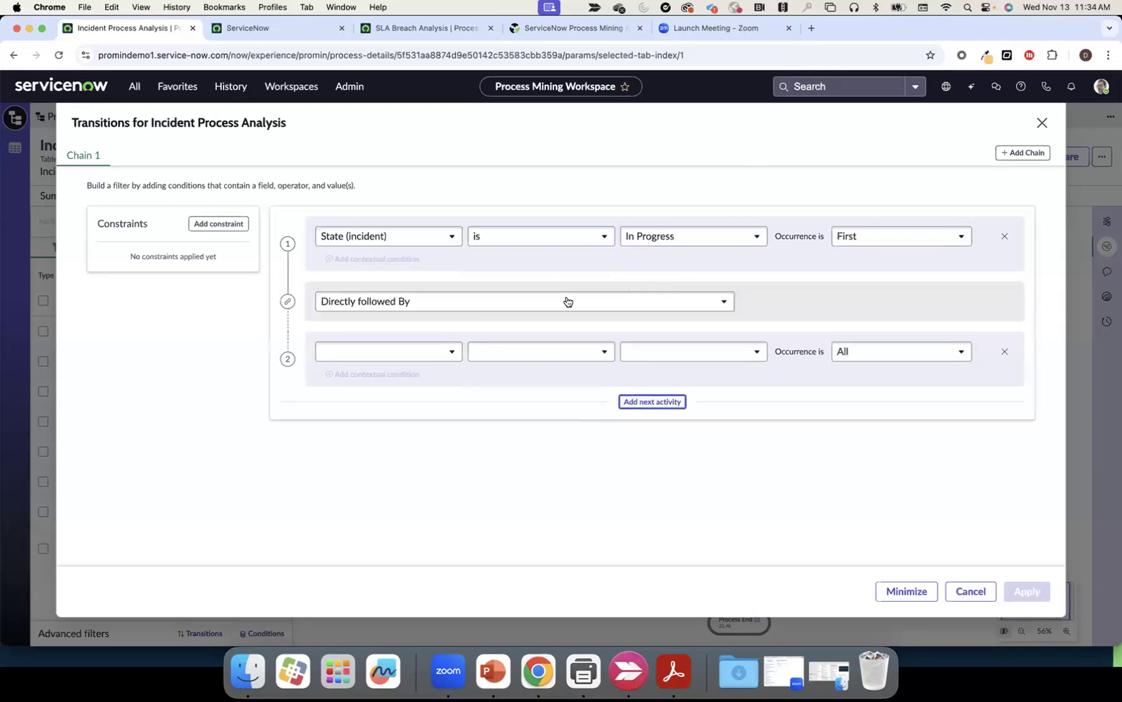
click(442, 353)
click(416, 377)
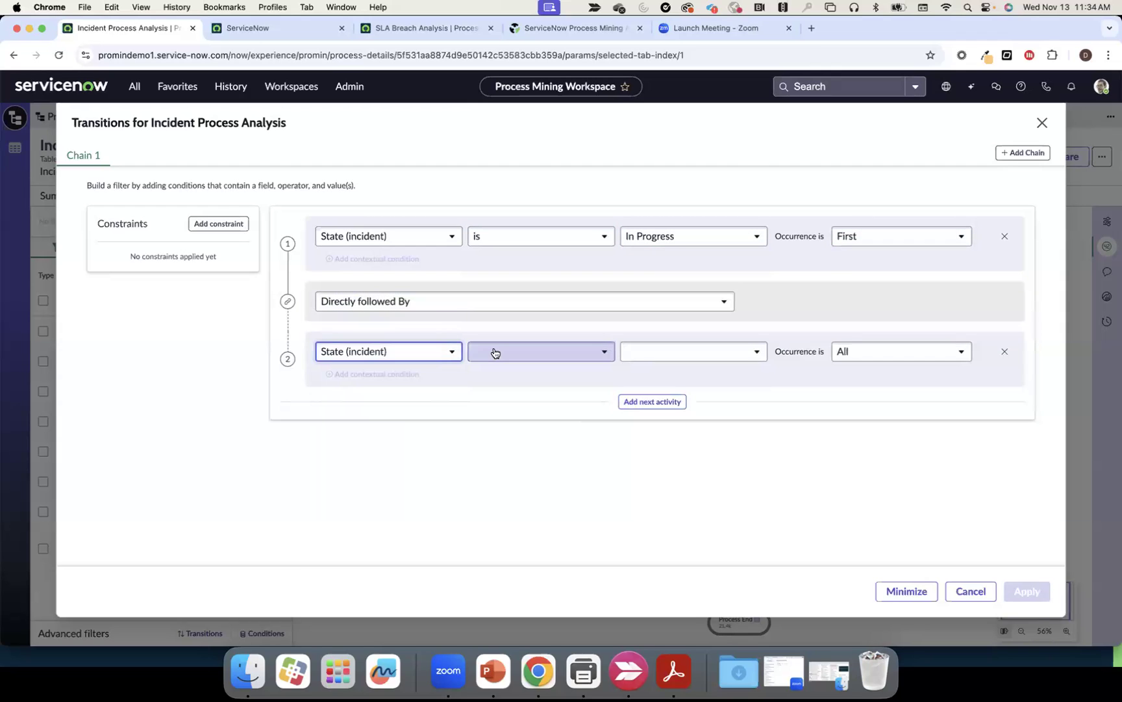
click(494, 353)
click(512, 370)
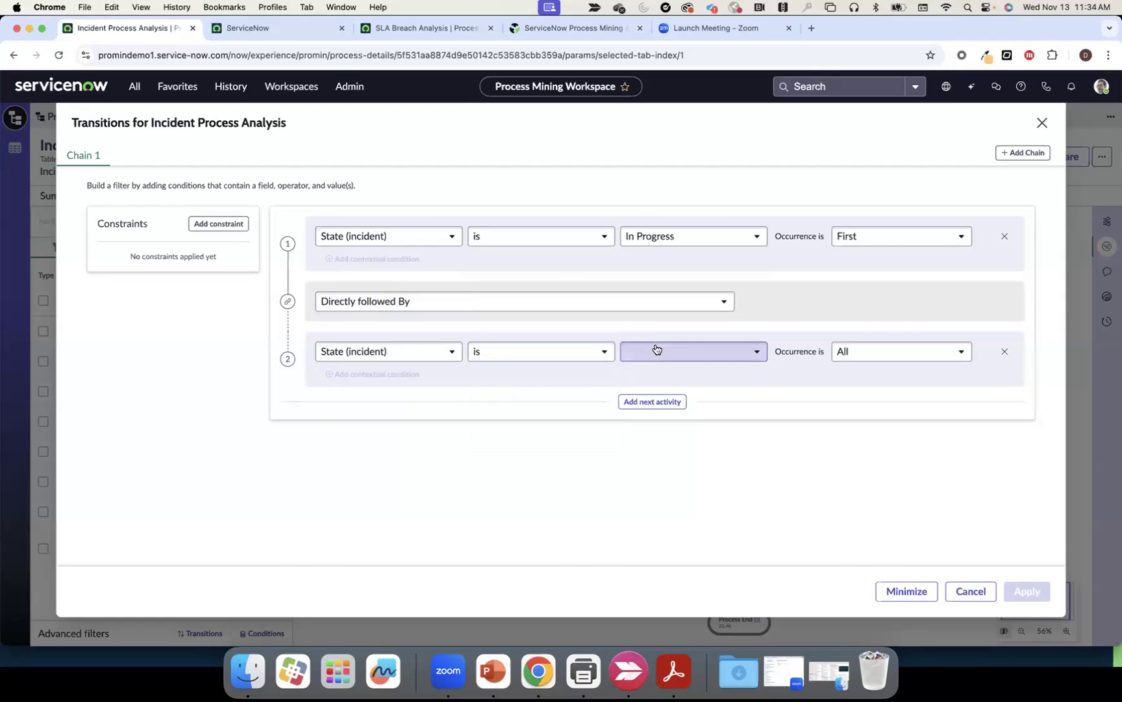
click(656, 351)
click(662, 533)
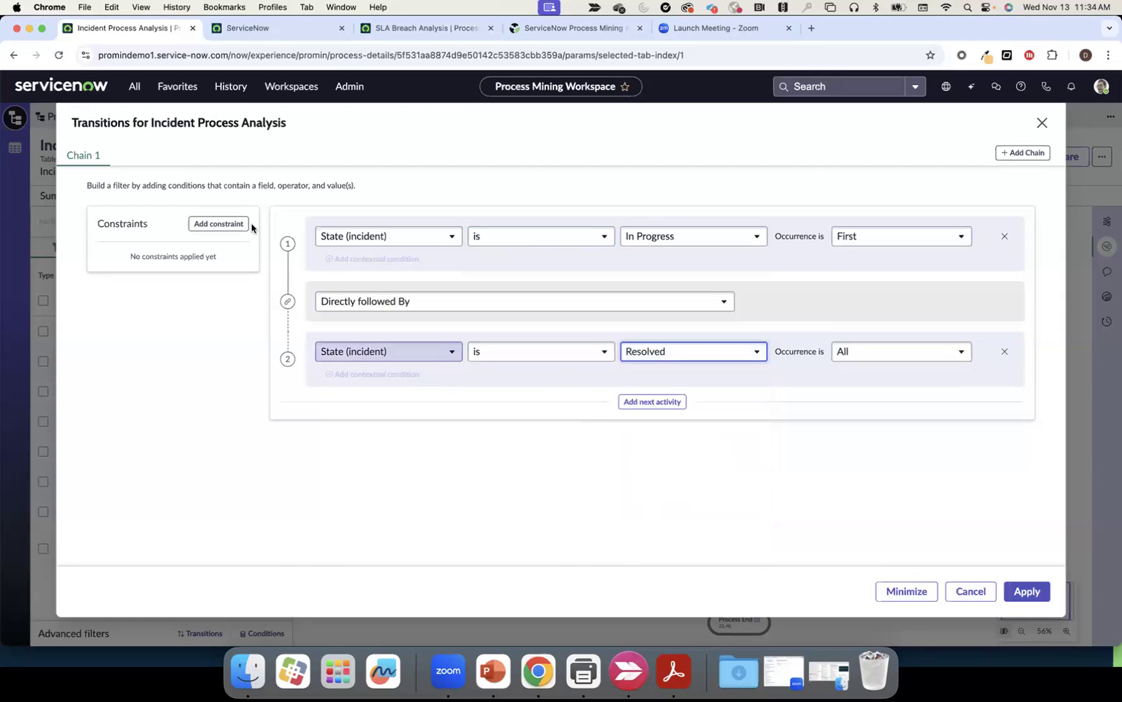
Add the Auto opps constraint, 2–15 minutes from step 1 to step 2, and apply the filter
click(218, 223)
click(186, 290)
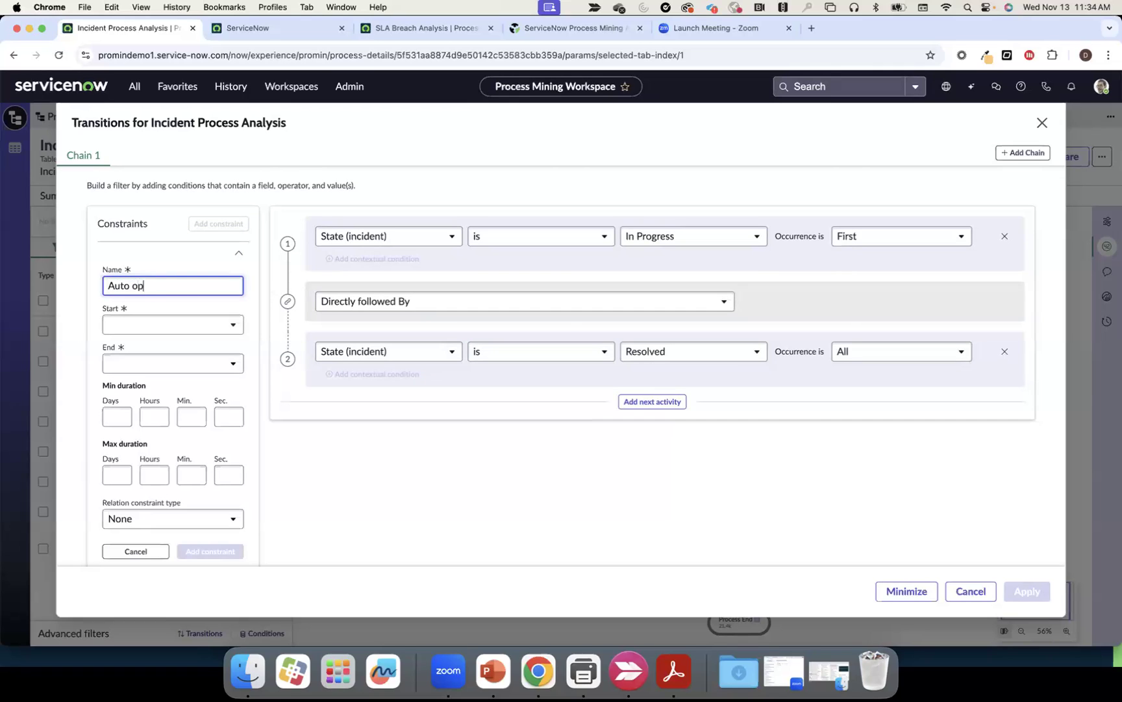
click(188, 322)
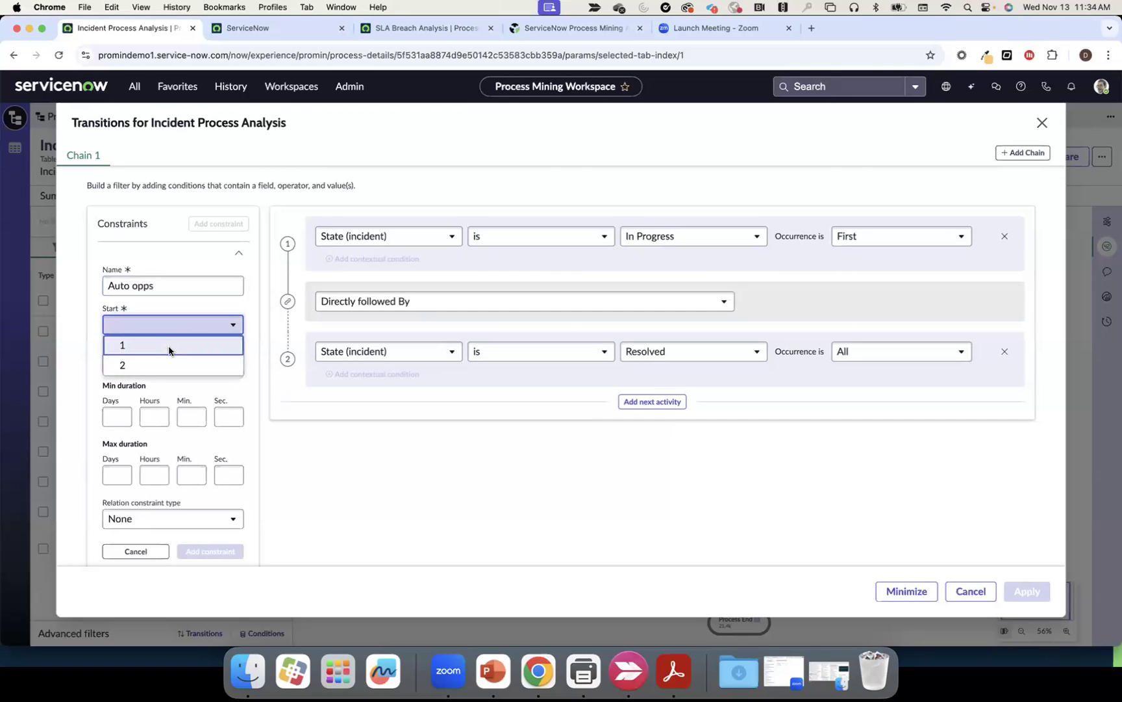
click(169, 345)
click(167, 363)
click(153, 403)
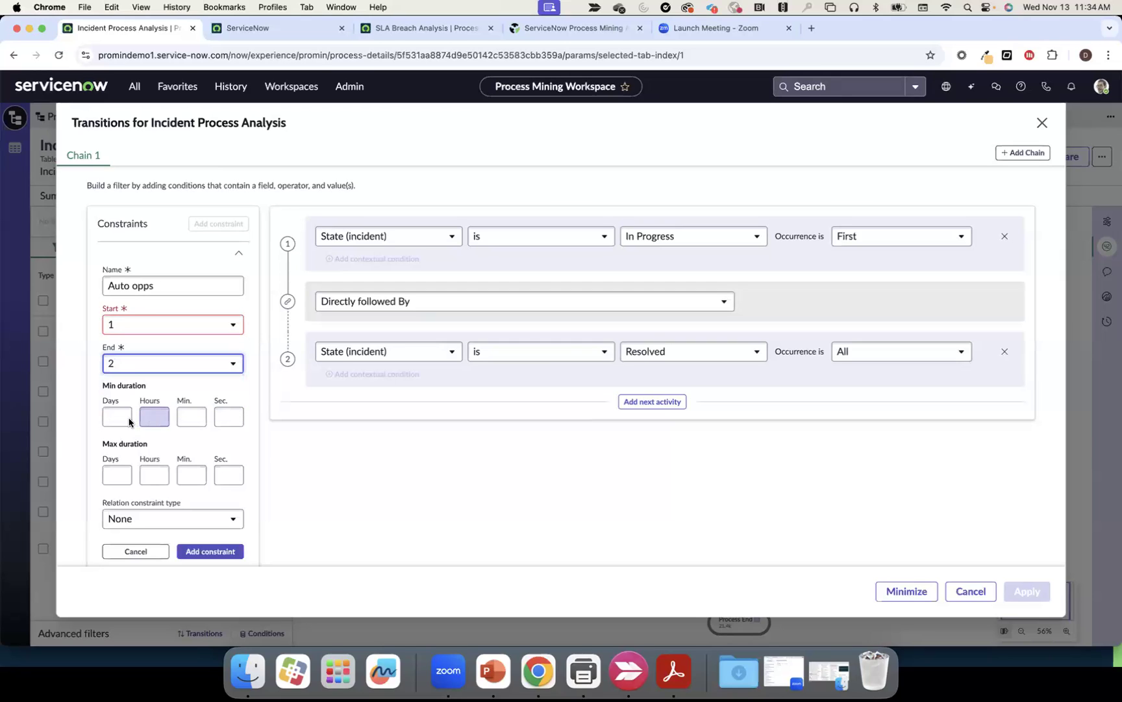
click(184, 421)
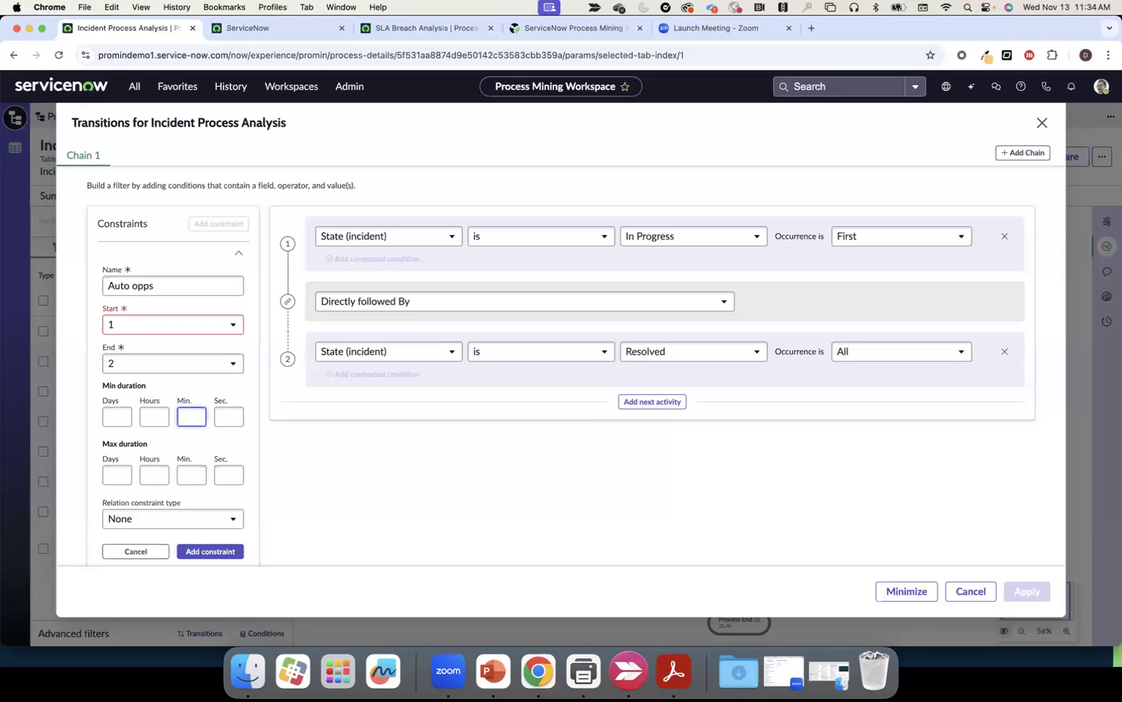
click(199, 438)
click(195, 475)
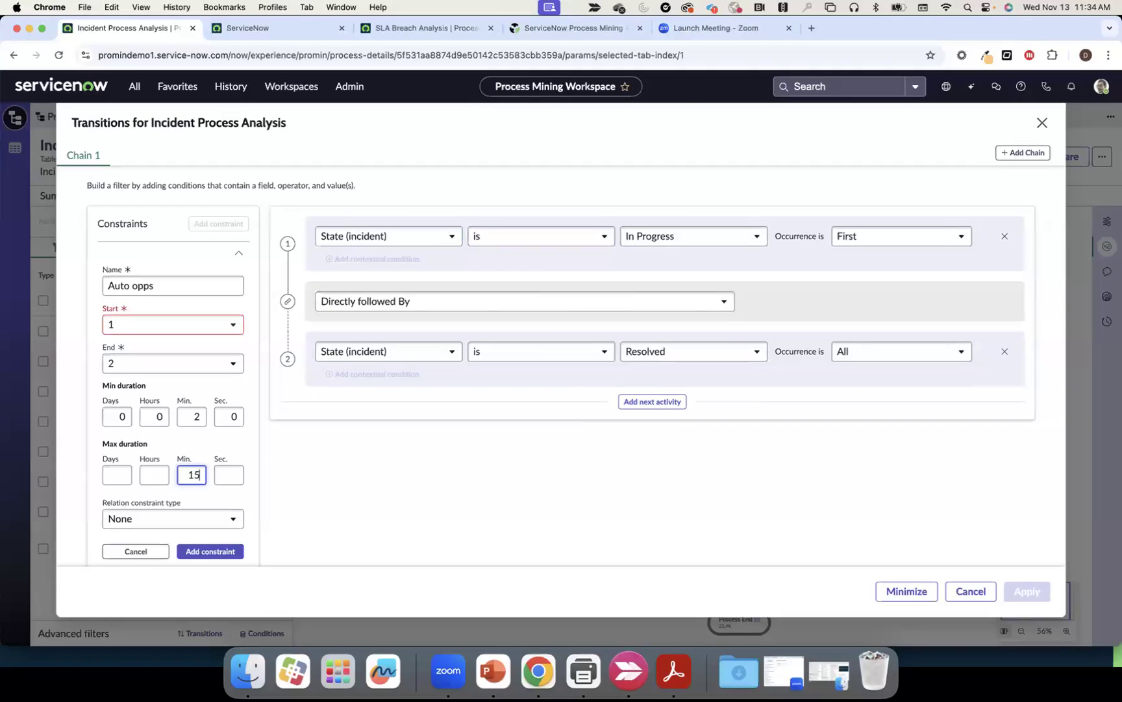
click(221, 495)
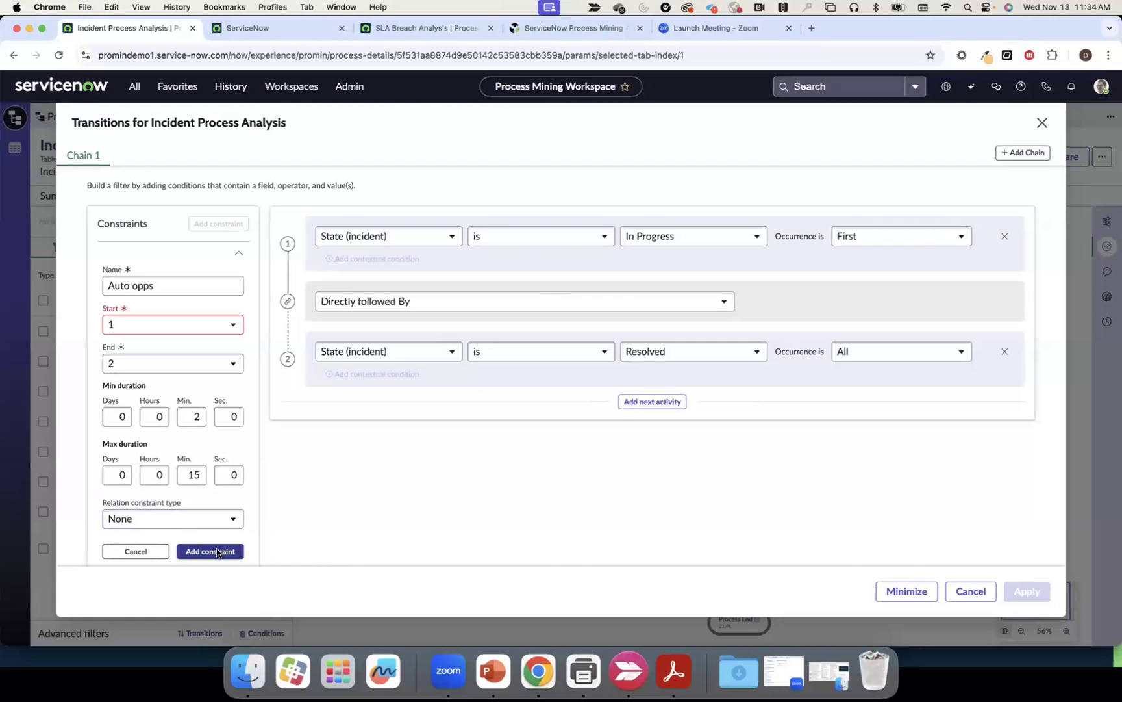
click(217, 552)
click(1028, 584)
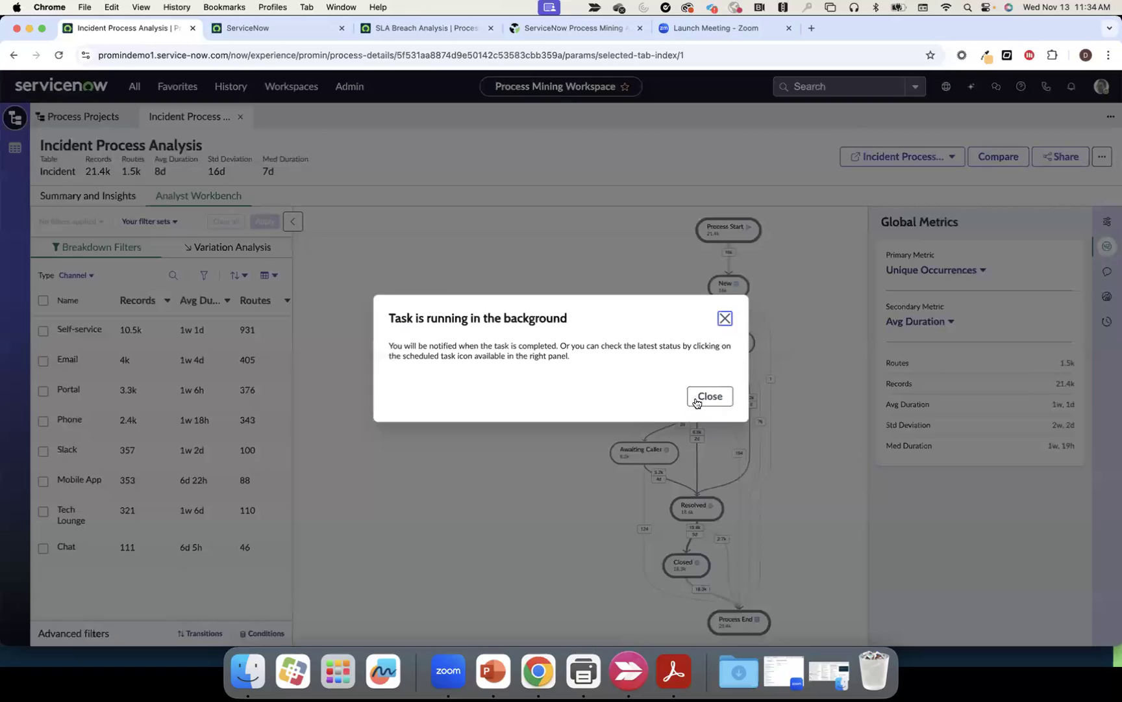
click(695, 402)
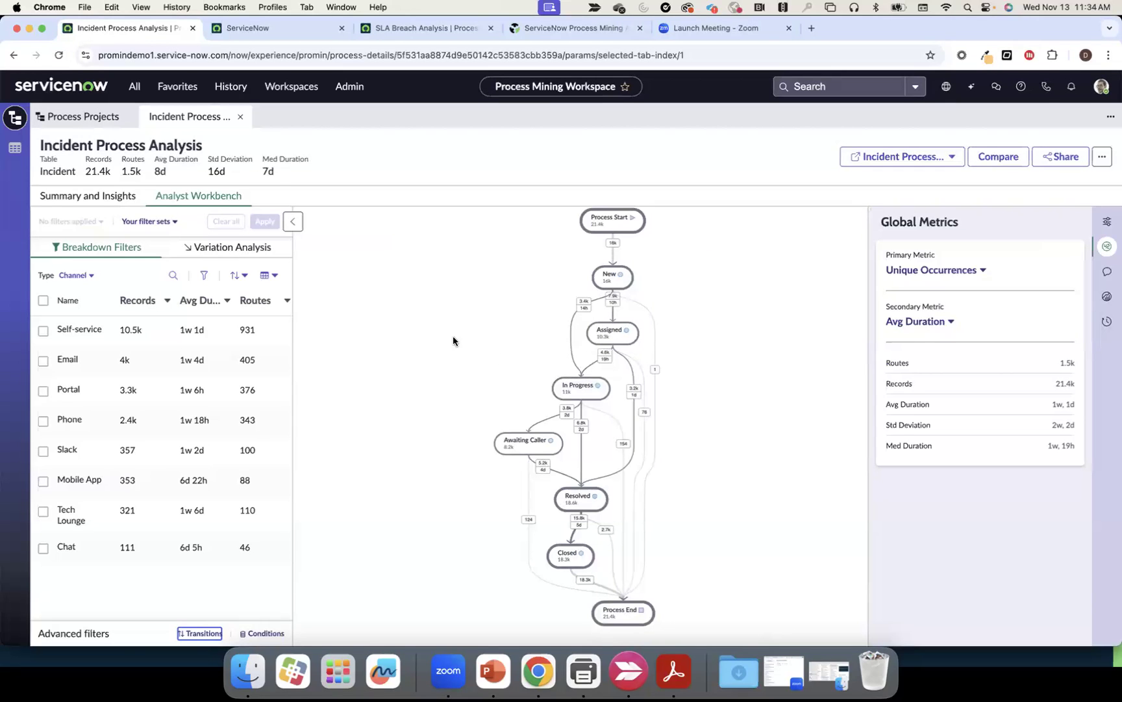
Change the Resolved step's occurrence from All to Last and reapply, leaving 587 records
click(189, 634)
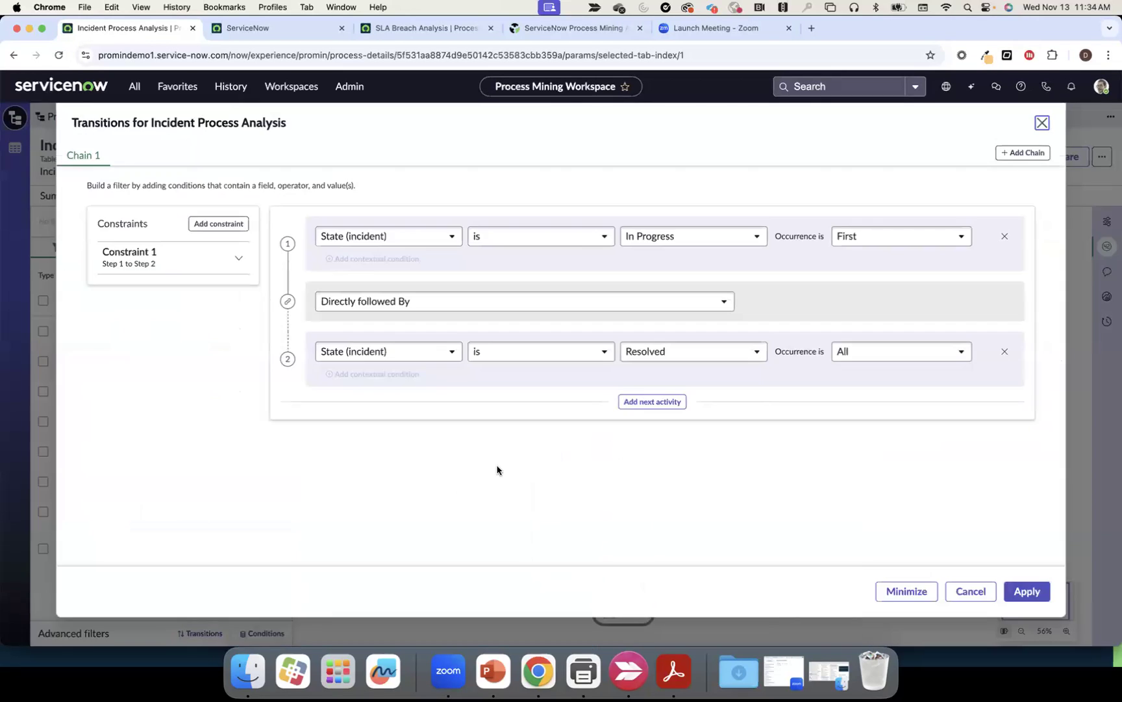
click(864, 358)
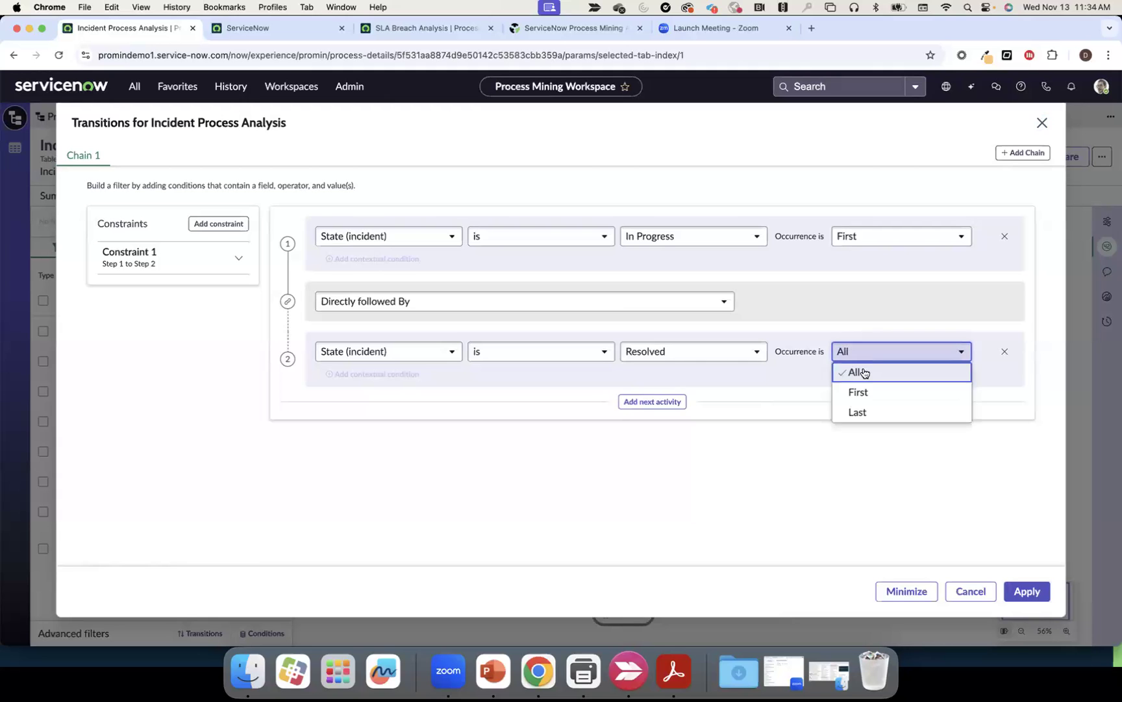
click(865, 416)
click(1027, 592)
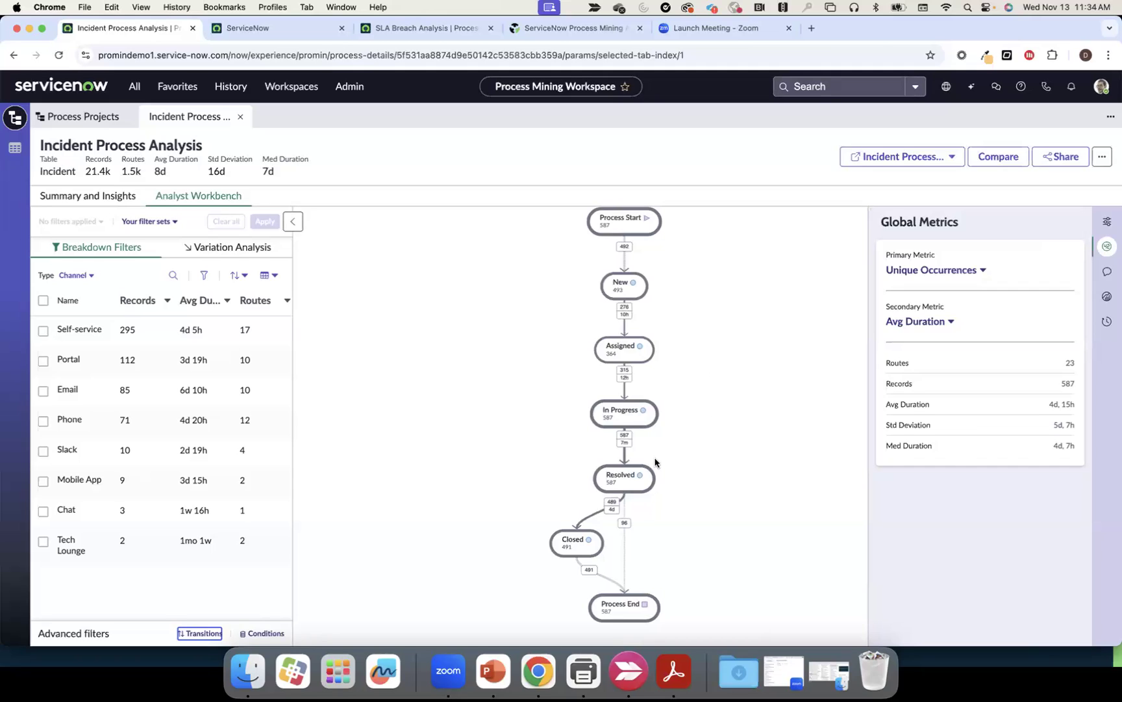
Run the Requestor intent (cluster) investigation on the Resolved activity, then dismiss the notification
click(628, 480)
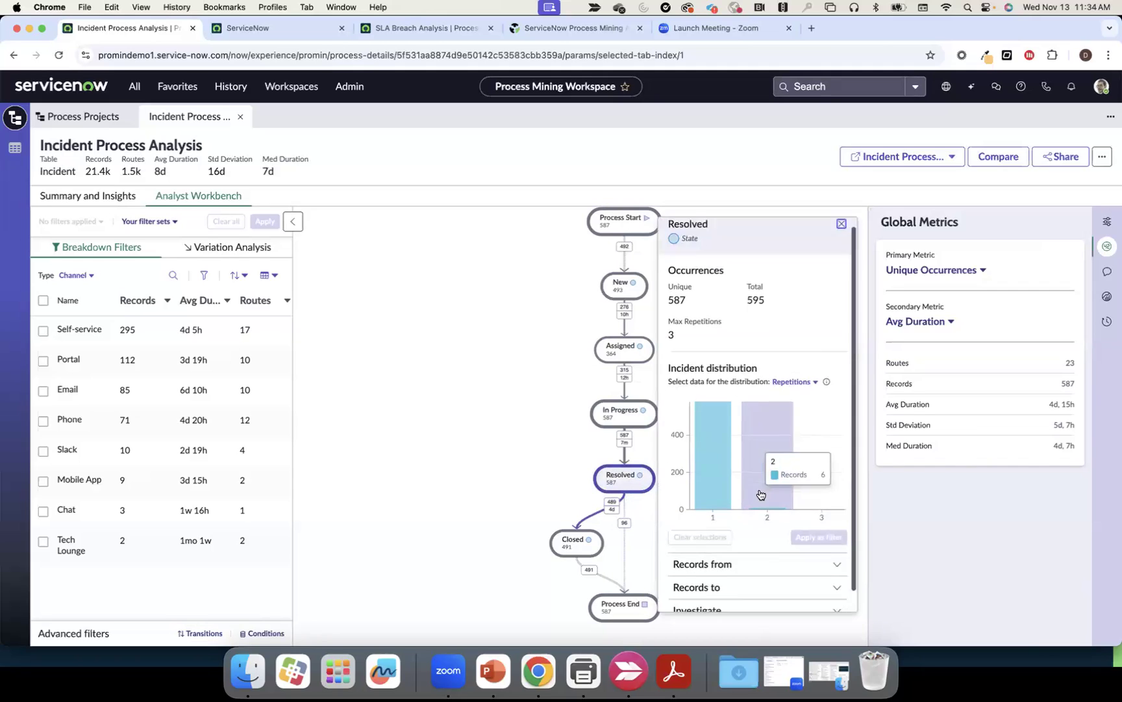
scroll(759, 489, down, 1)
click(744, 588)
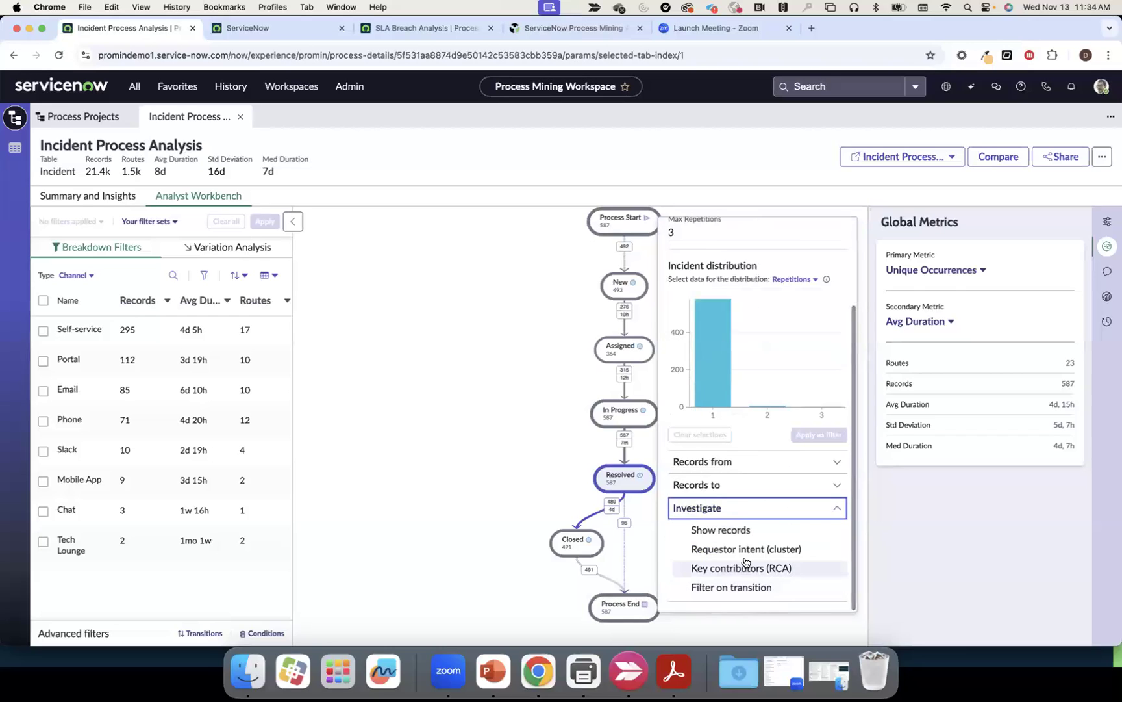
click(745, 549)
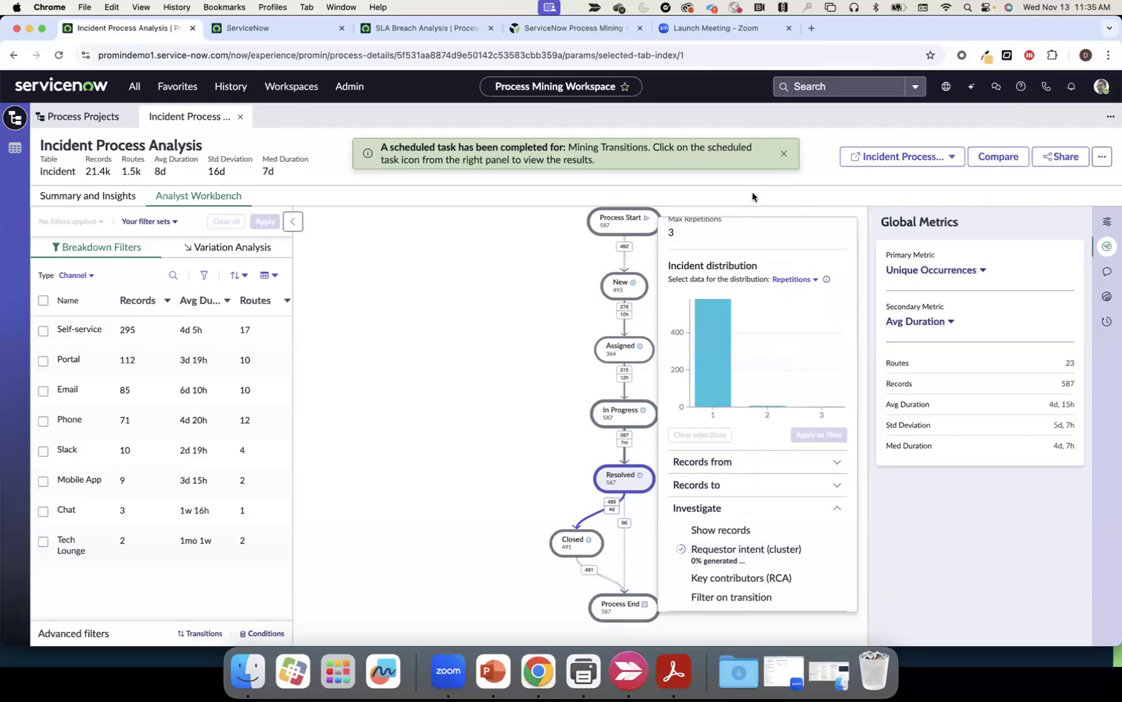
click(783, 156)
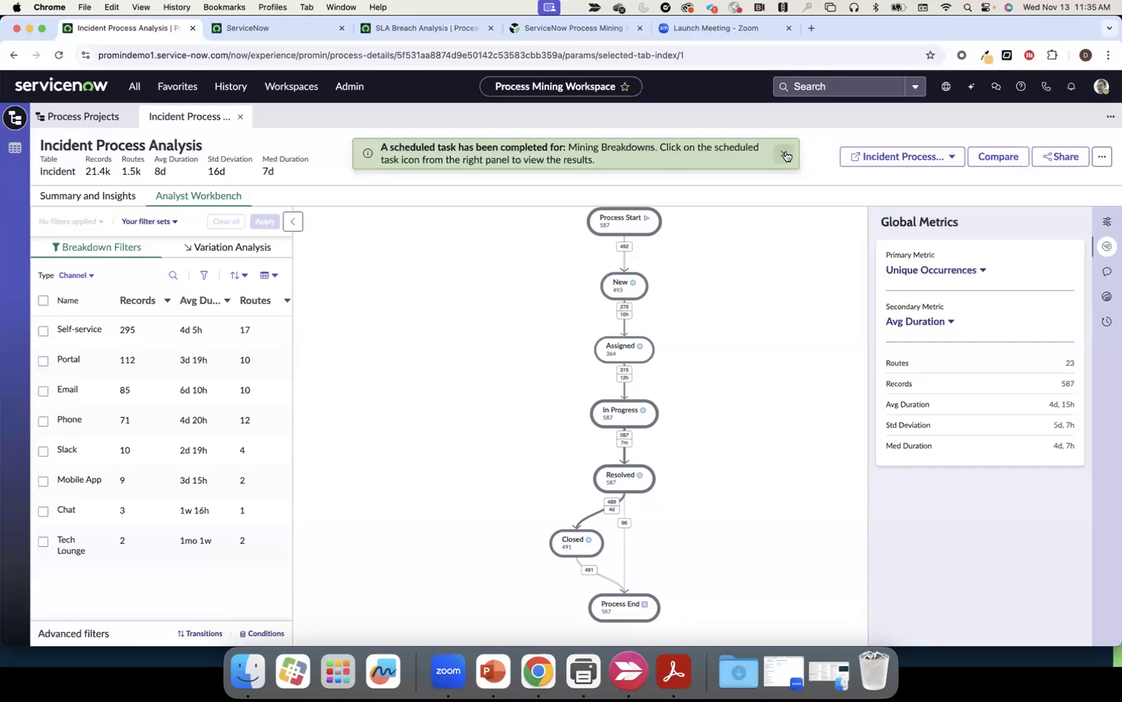
Review the Clustering and Mining Transitions task results, then clear all filters
click(784, 153)
click(1107, 321)
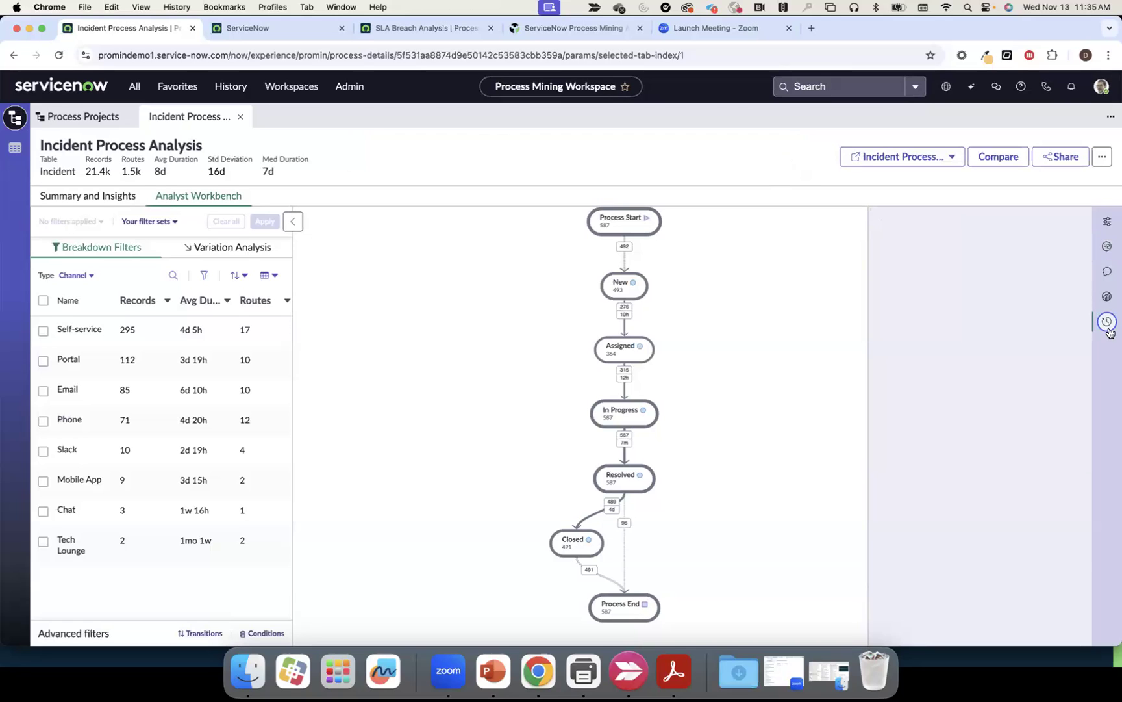
click(1048, 349)
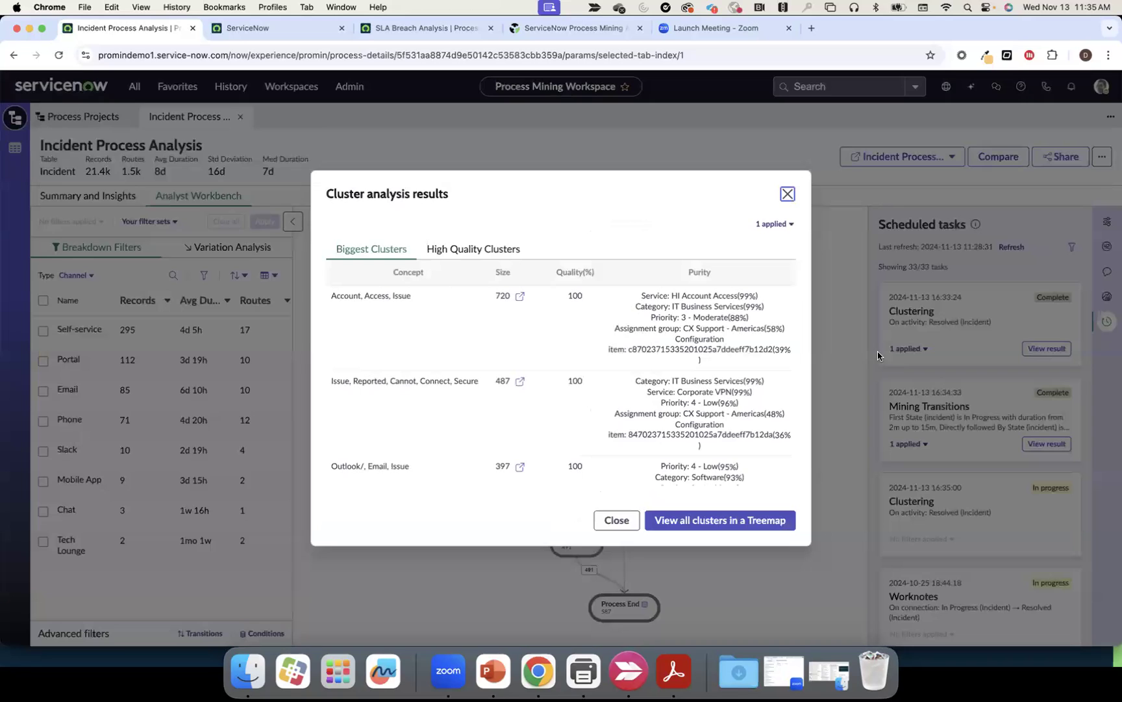
click(788, 195)
click(1046, 444)
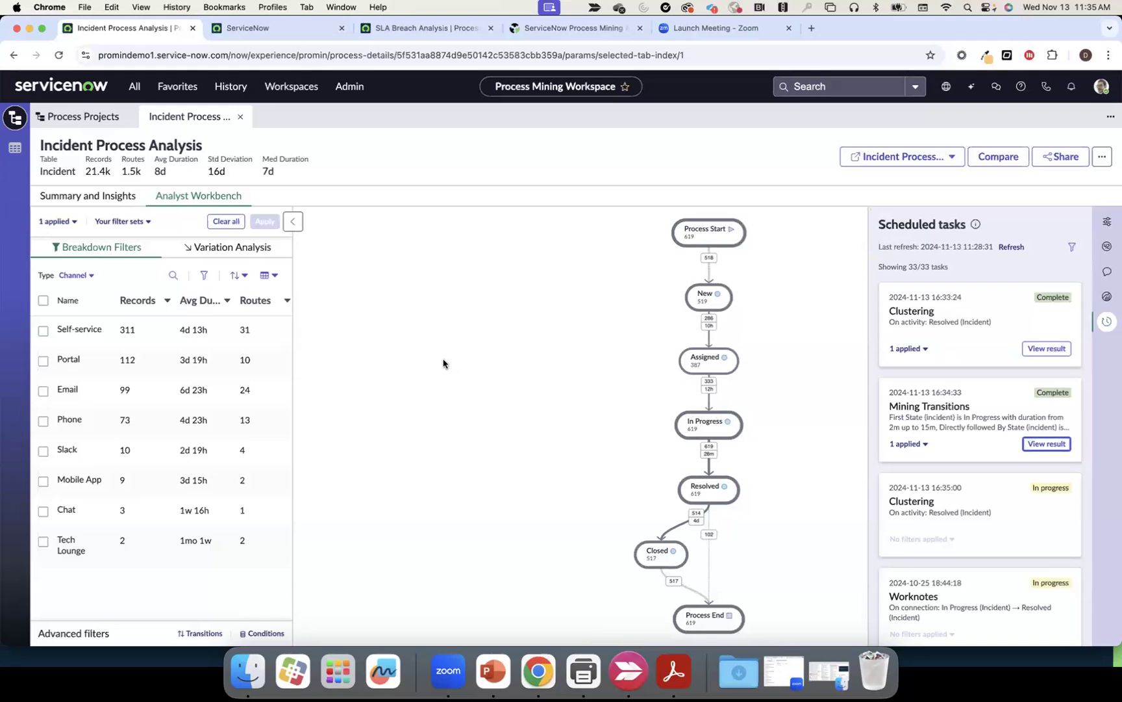
click(238, 223)
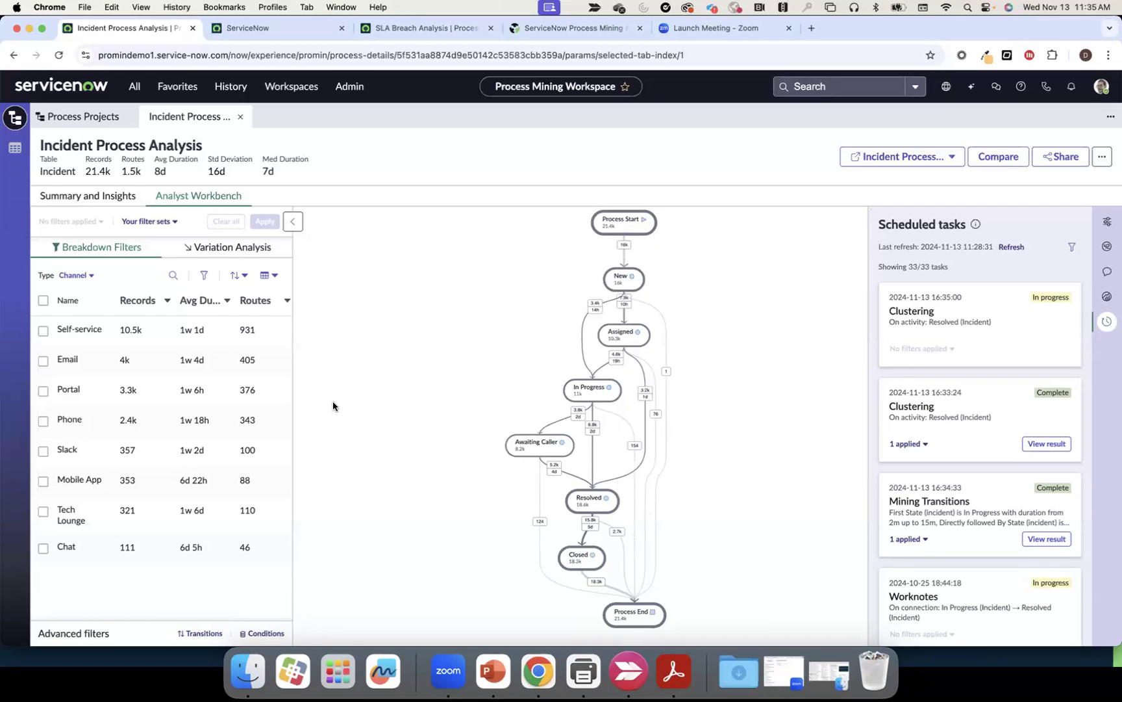
Apply the condition Closed before 2019-10-31, narrowing the map to 17.3k incidents
click(261, 635)
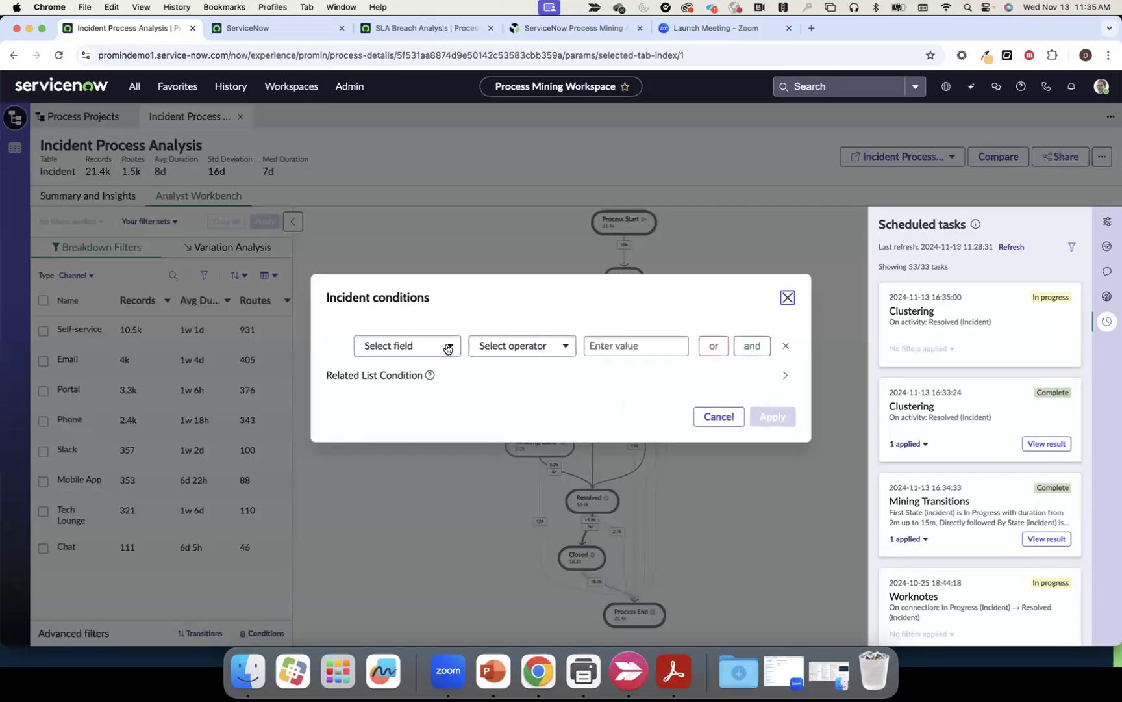
click(448, 349)
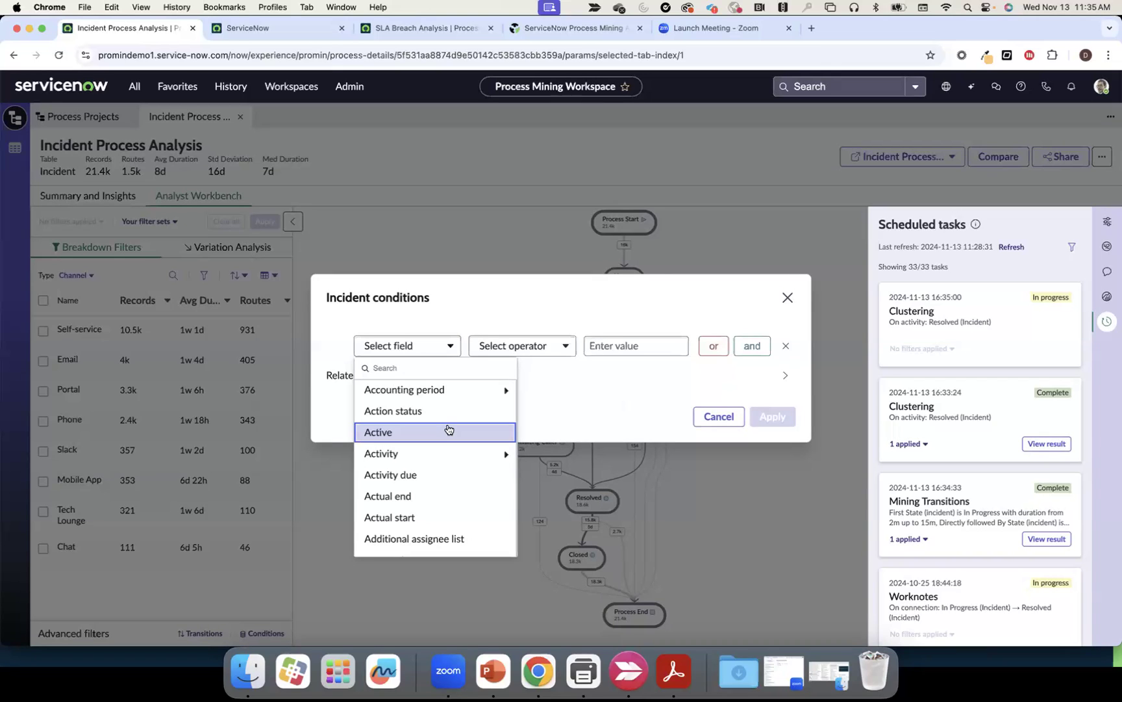
scroll(448, 429, down, 10)
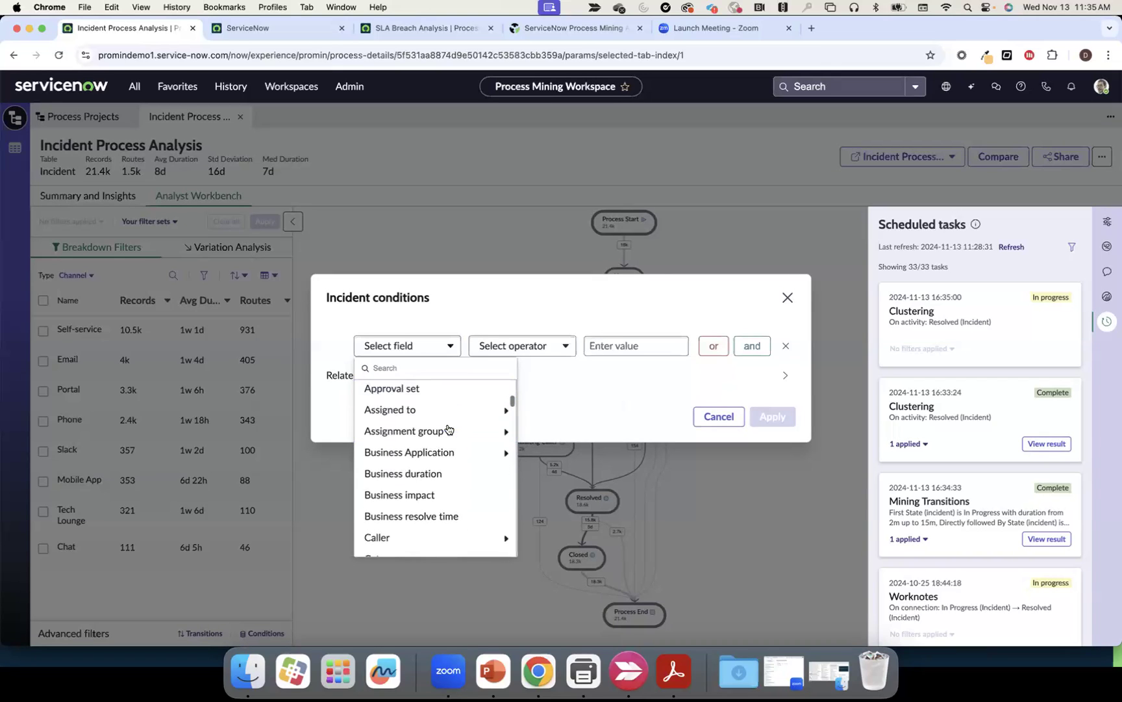
scroll(448, 453, down, 5)
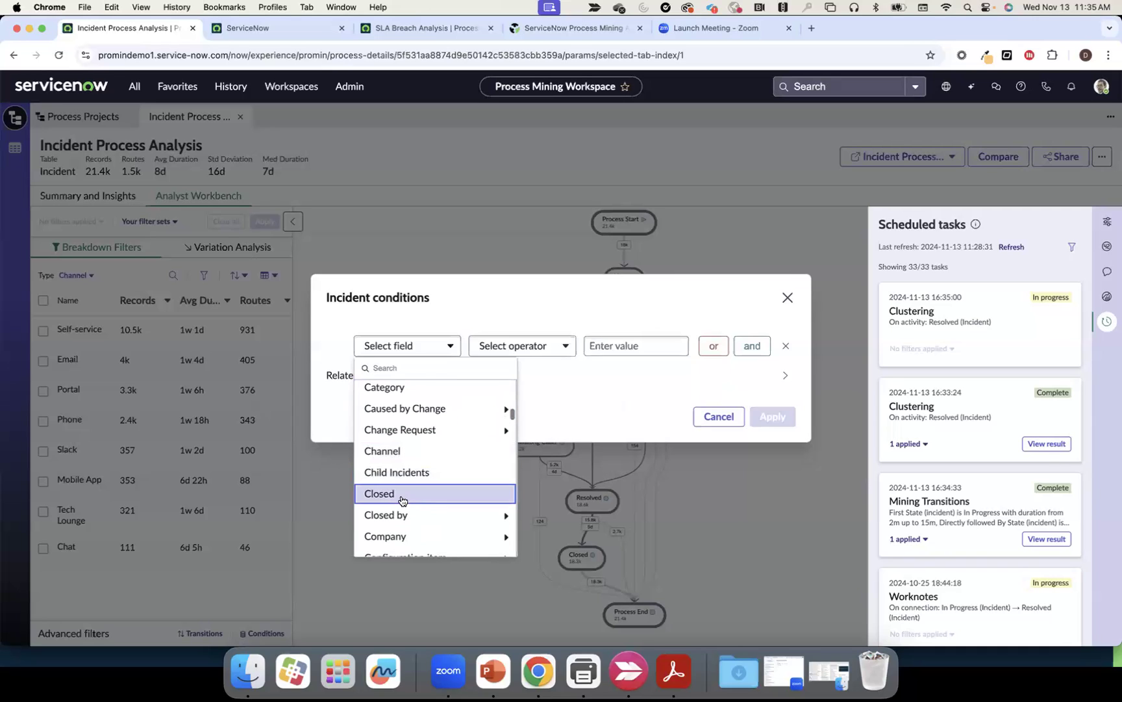
click(401, 496)
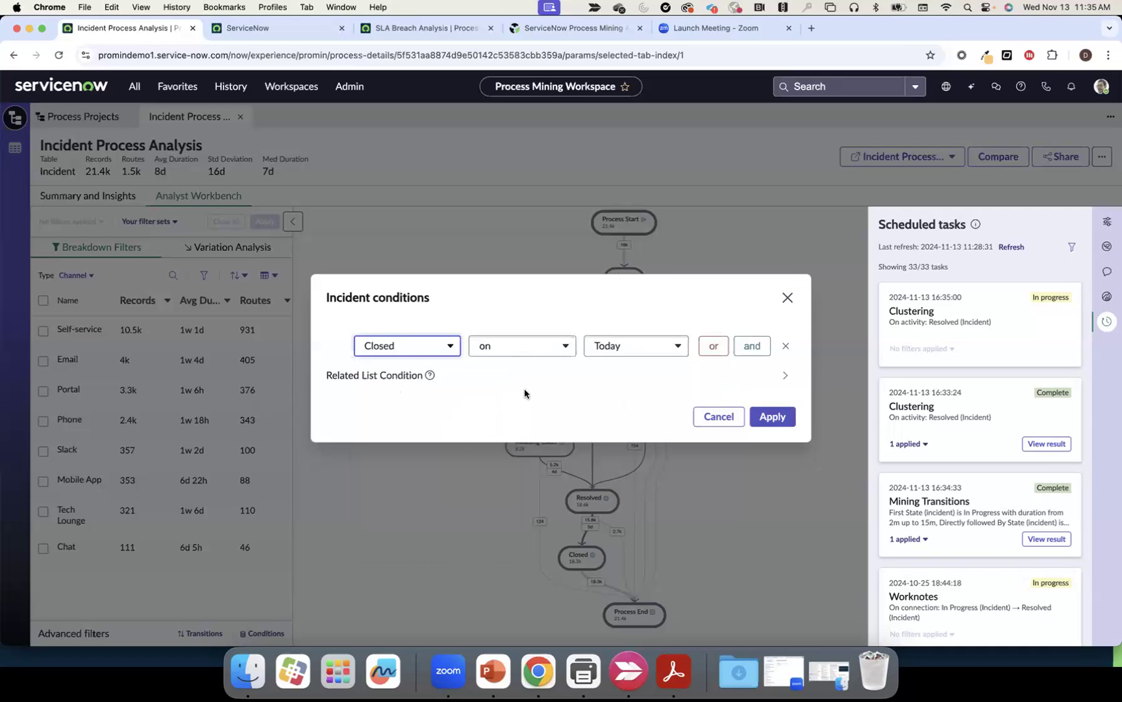
click(553, 347)
click(554, 403)
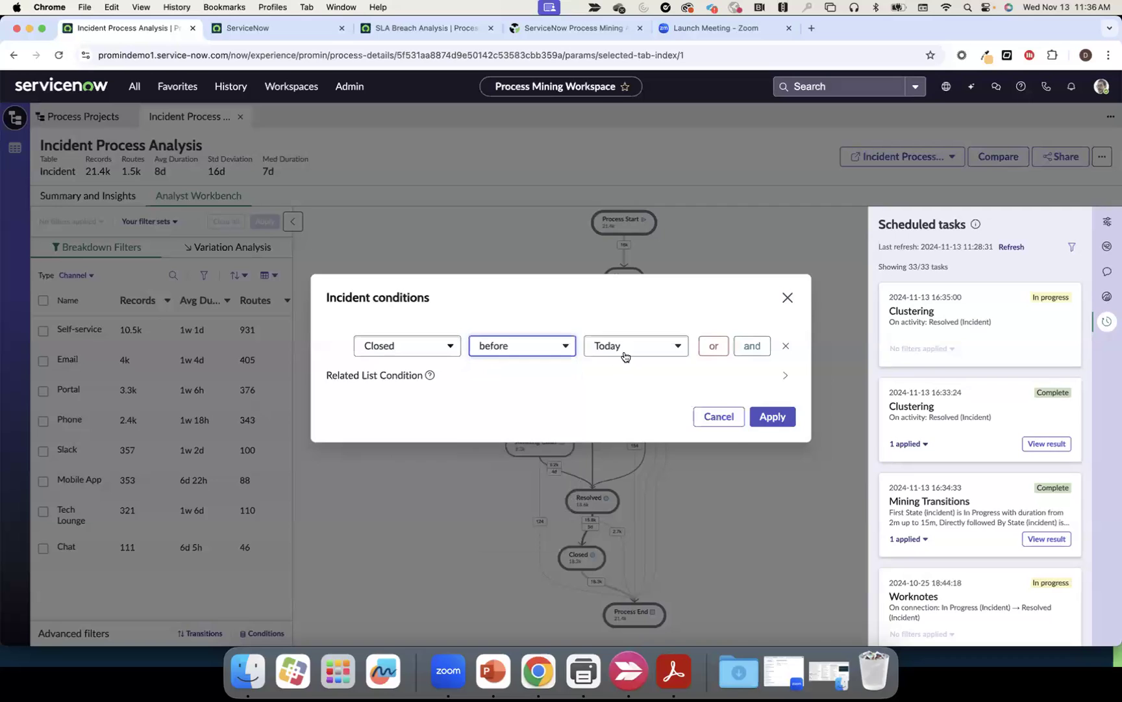
click(624, 355)
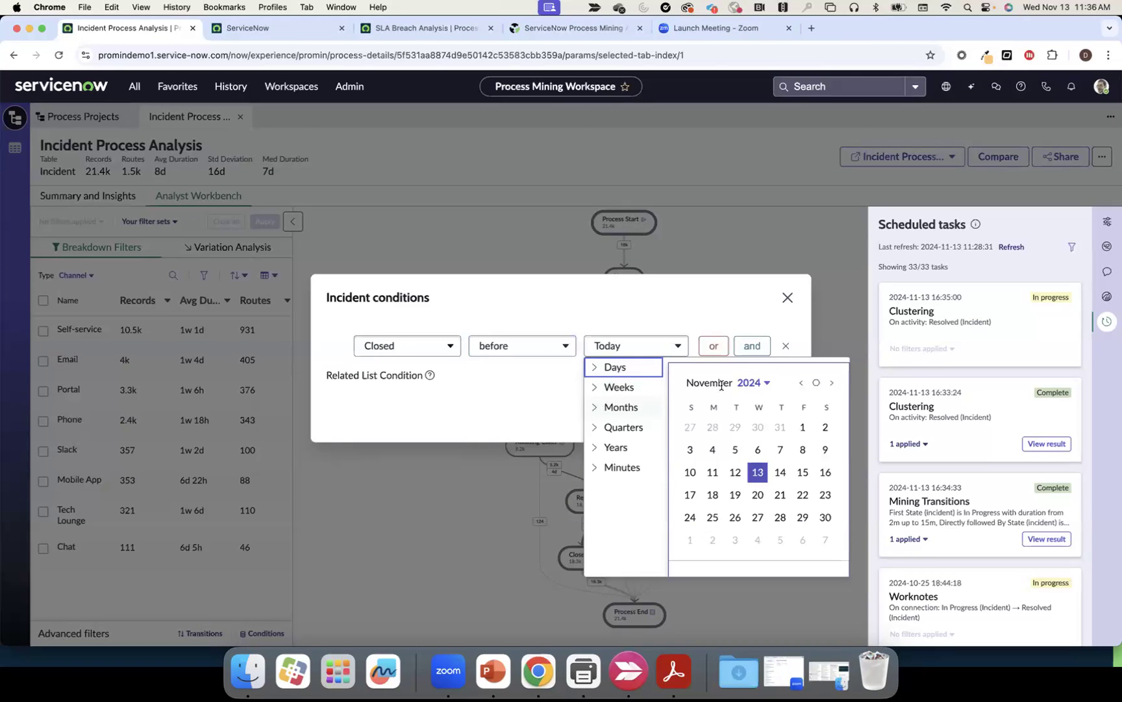
click(750, 382)
scroll(778, 490, down, 10)
scroll(779, 502, down, 2)
click(775, 530)
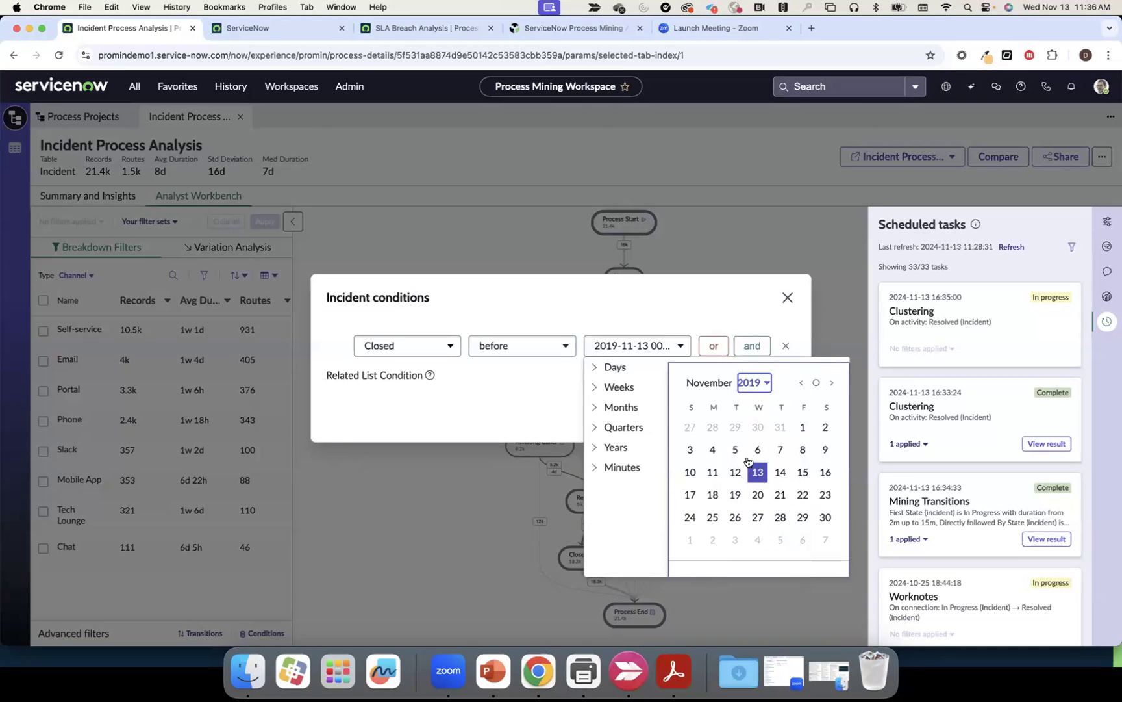
click(801, 383)
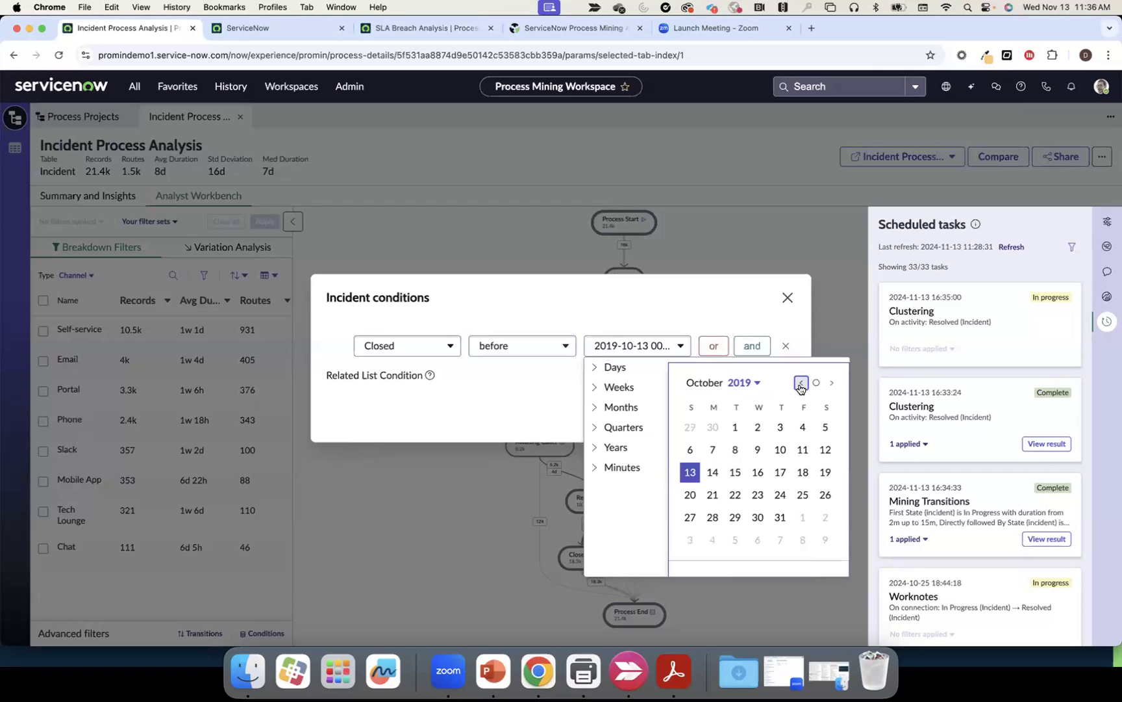
click(780, 517)
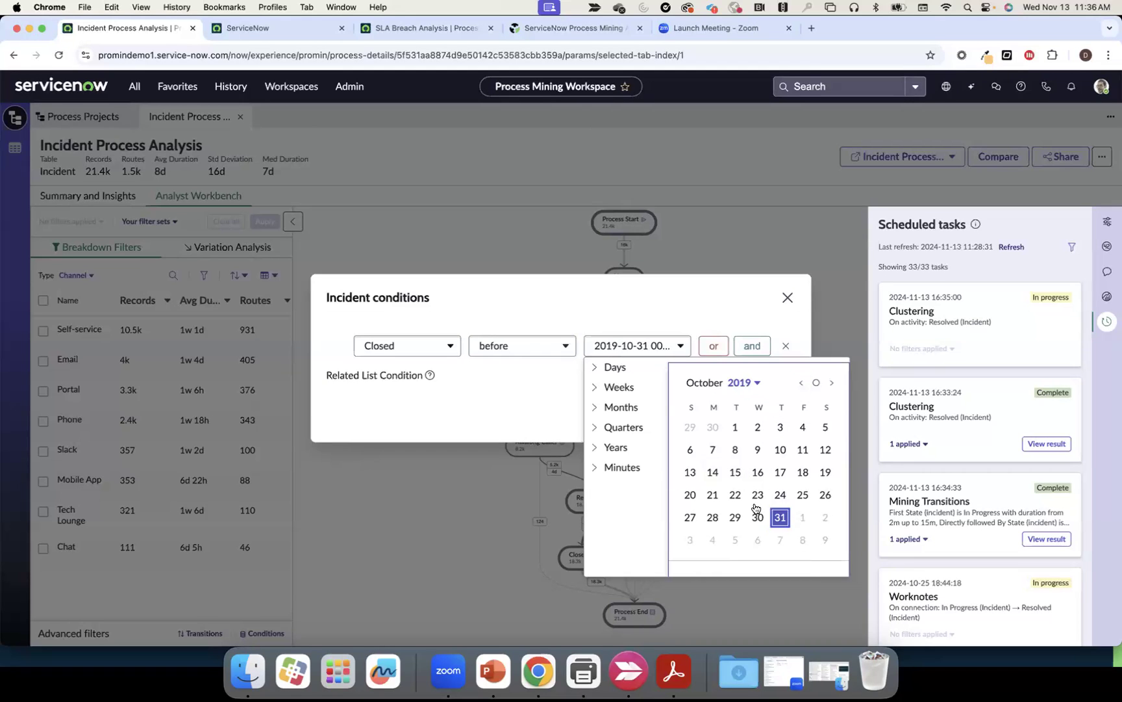
click(522, 425)
click(778, 415)
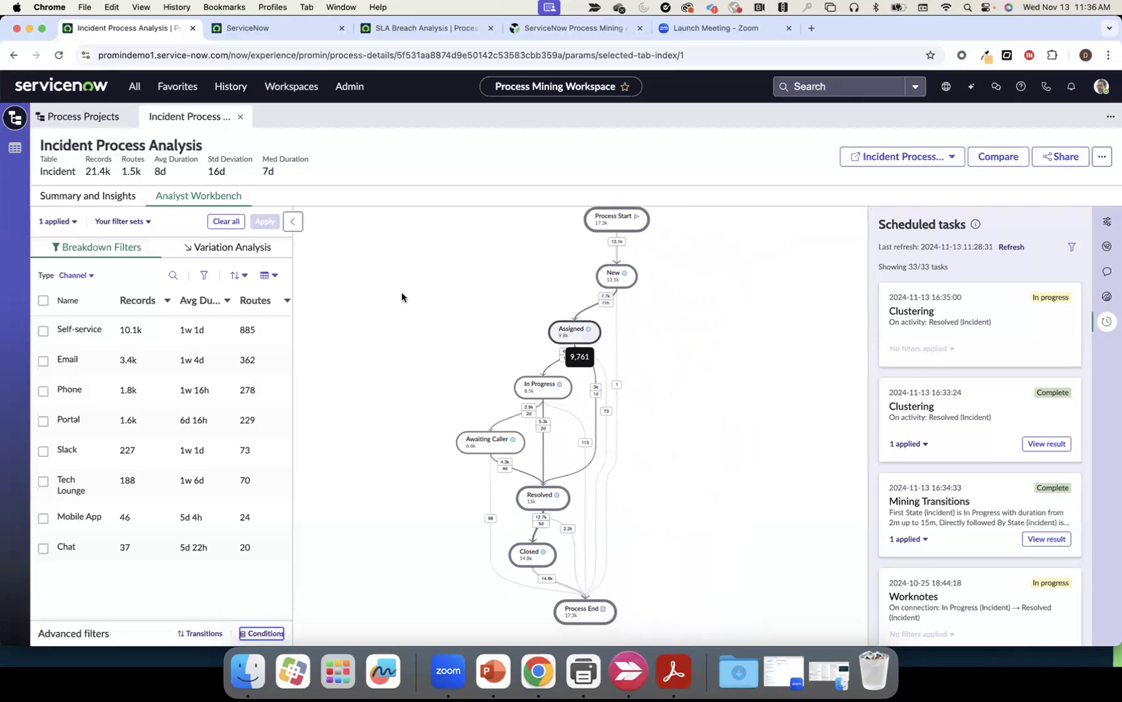
Save the current filter as the set 'Before Halloween' and close the map options panel
click(134, 222)
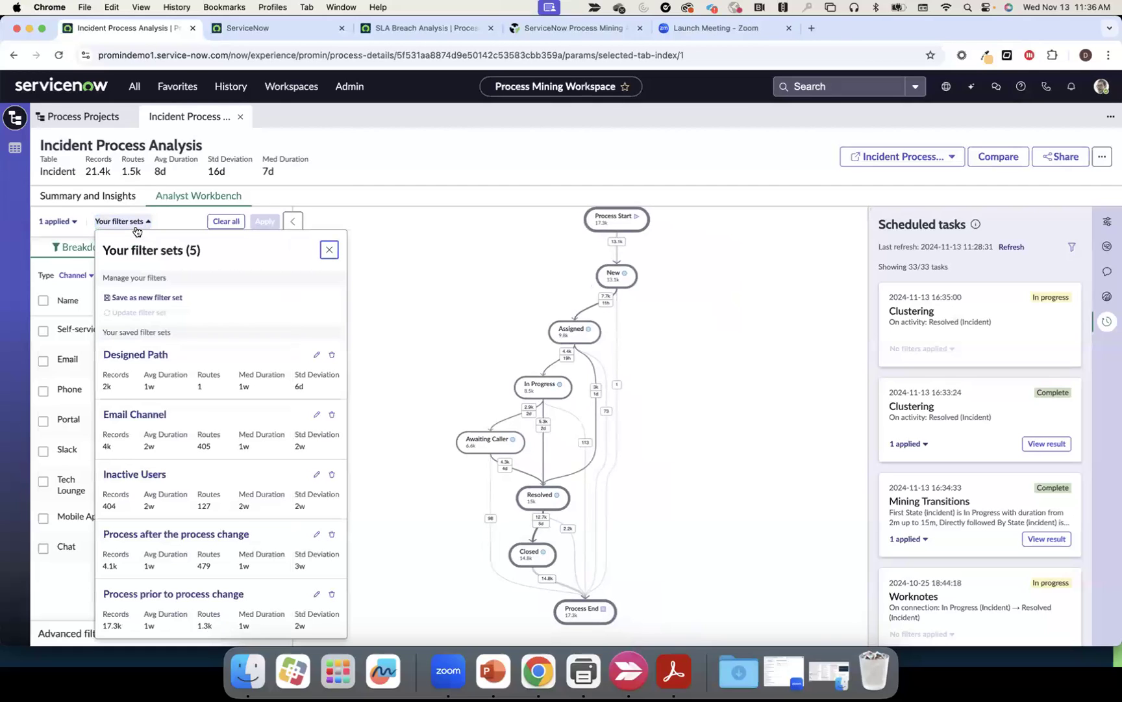
click(146, 296)
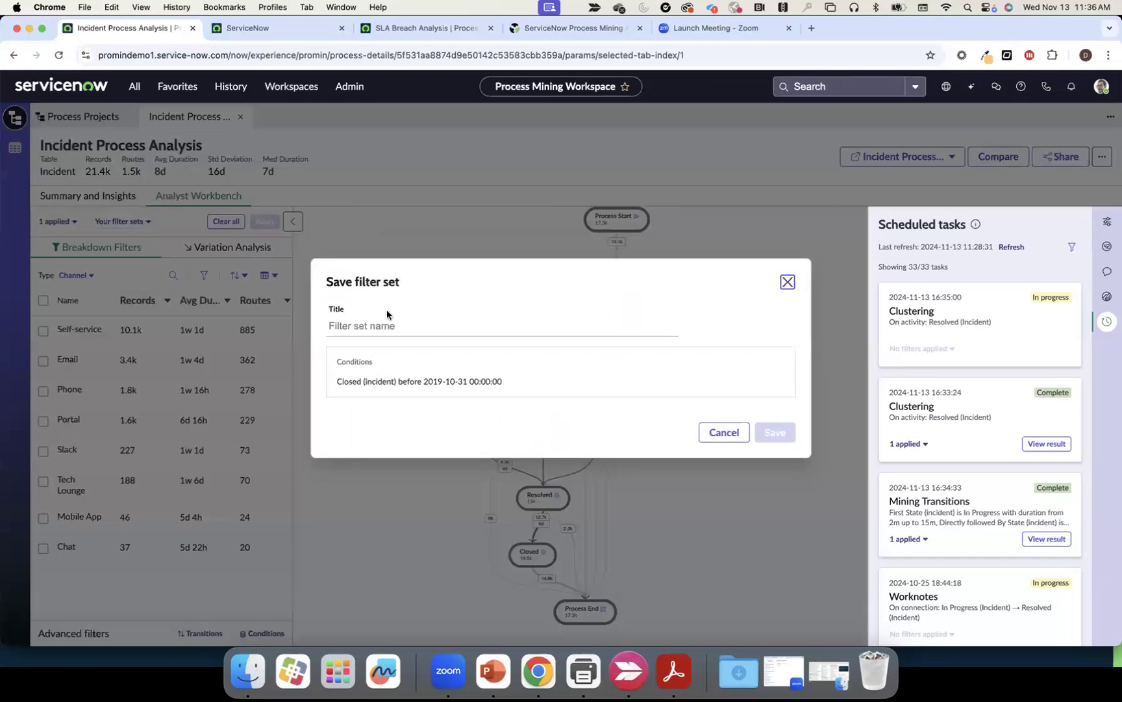
text(Before Halloween)
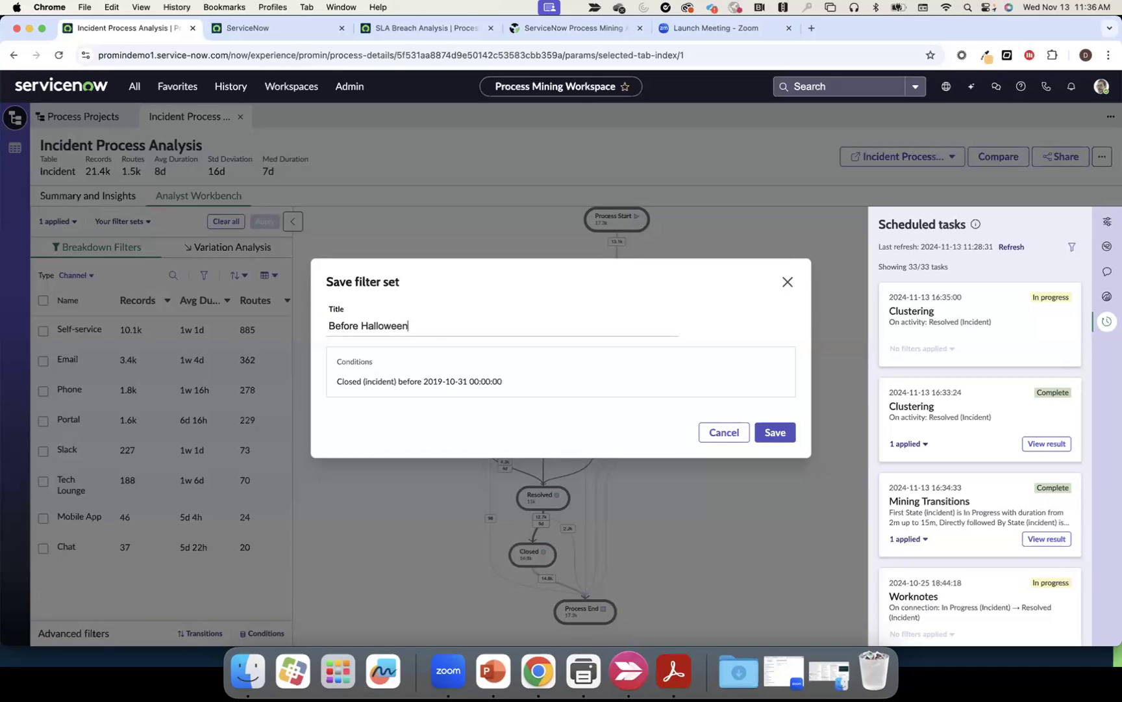
click(773, 431)
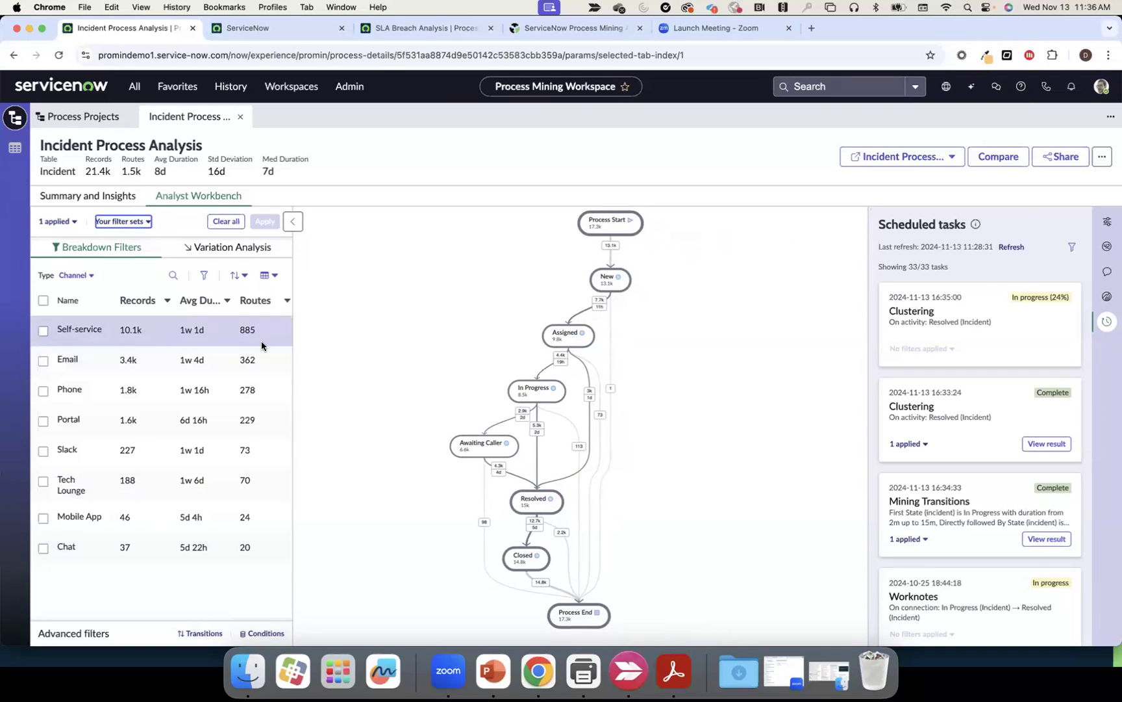
click(1105, 223)
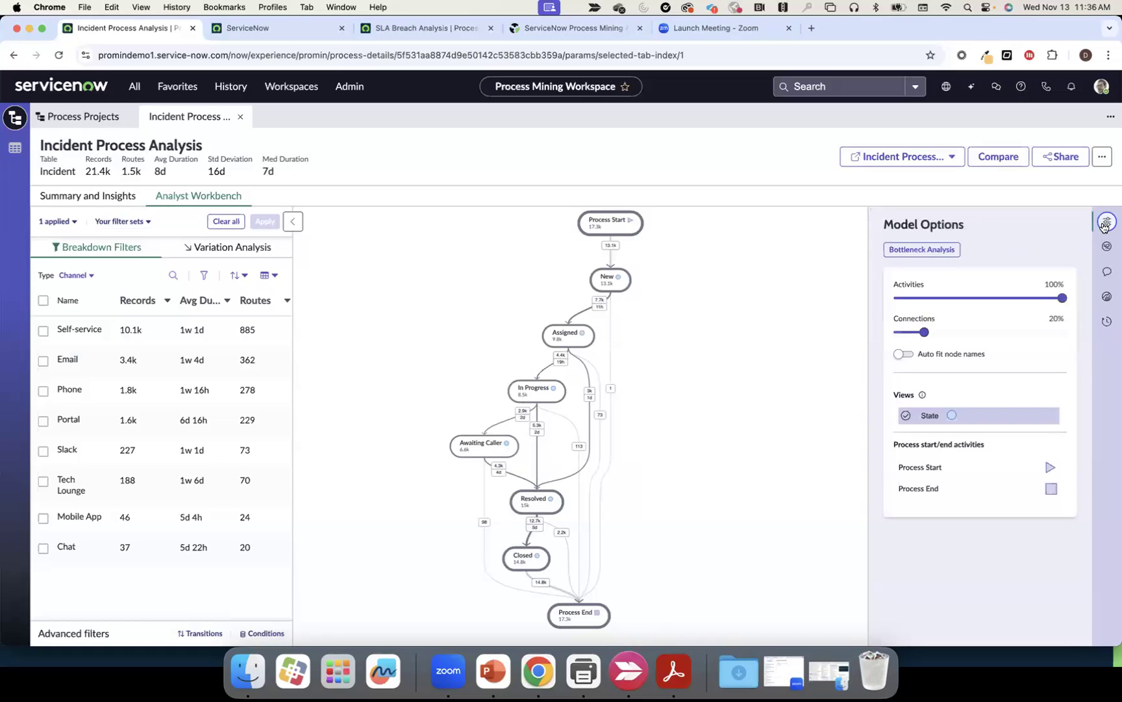
click(1104, 224)
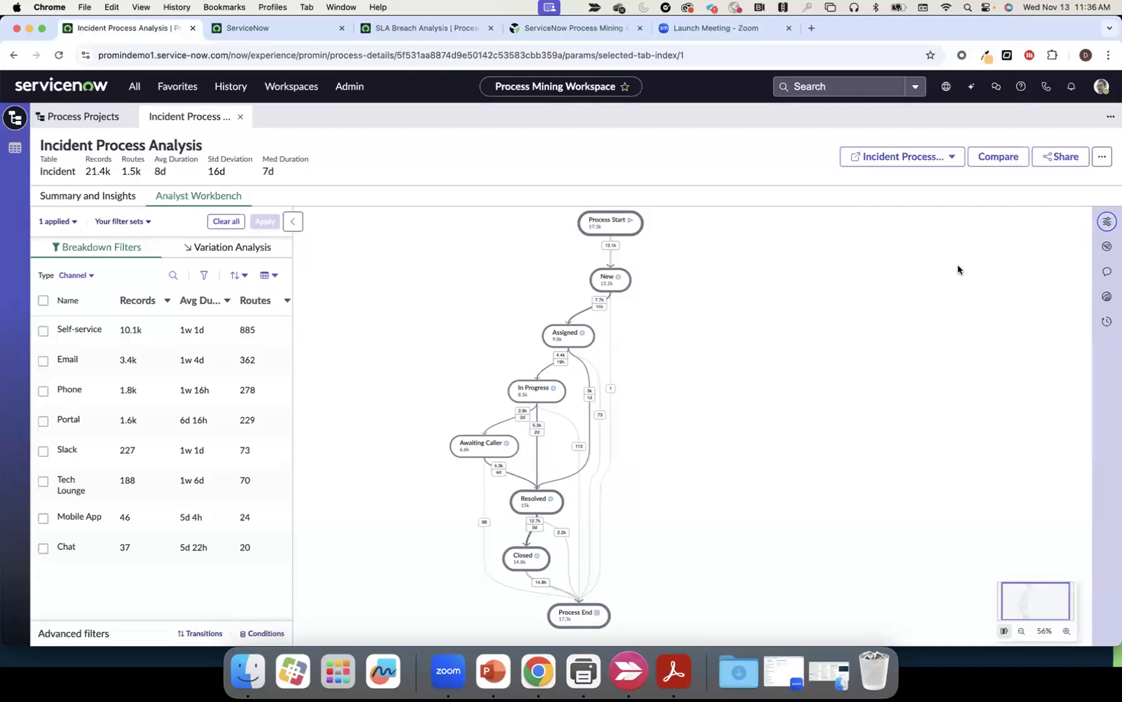
Start a model comparison with Model B filtered to 'Process after the process change'
click(993, 162)
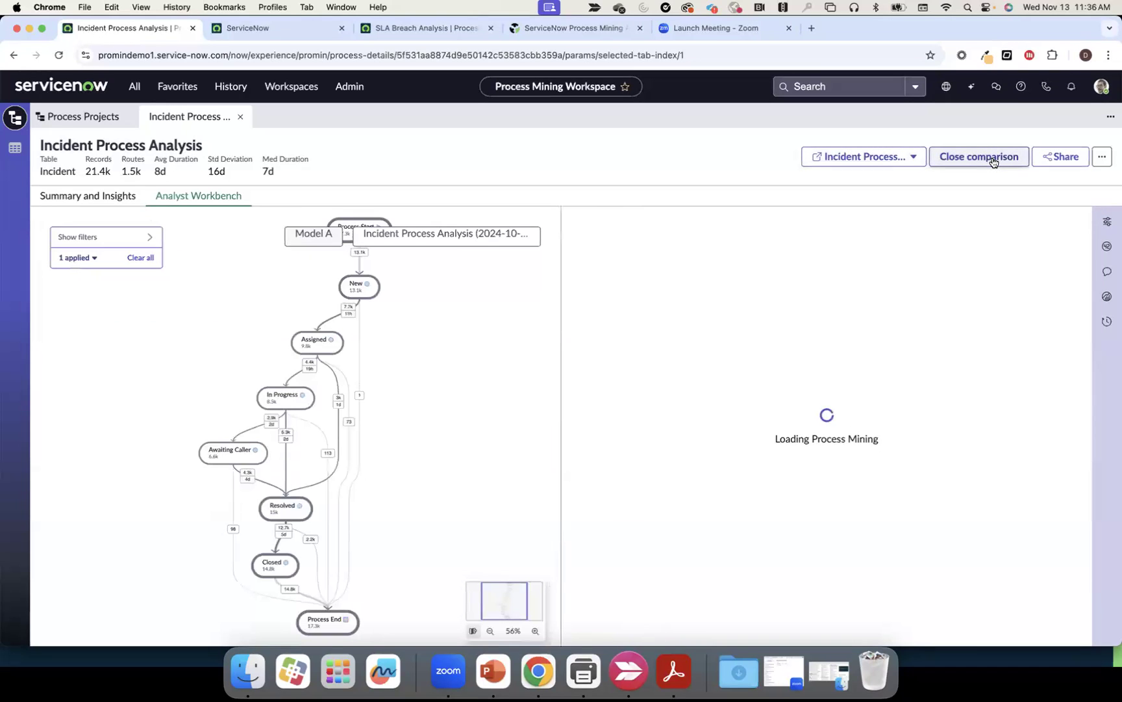
click(1052, 239)
click(966, 221)
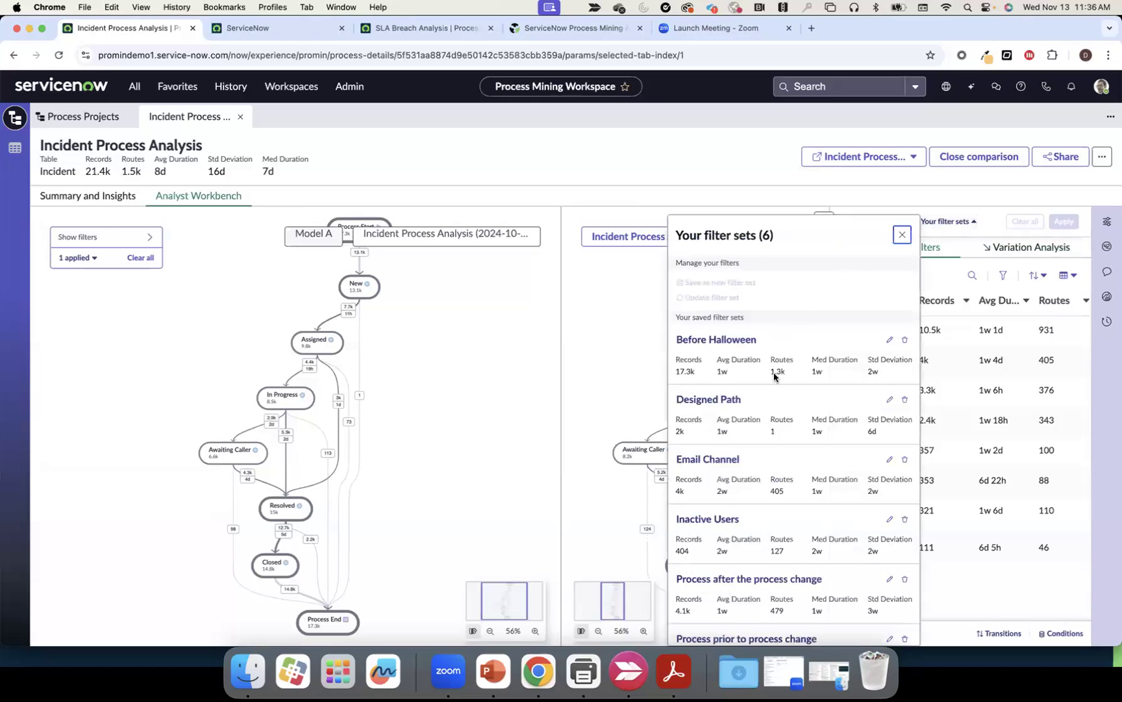
scroll(776, 376, down, 2)
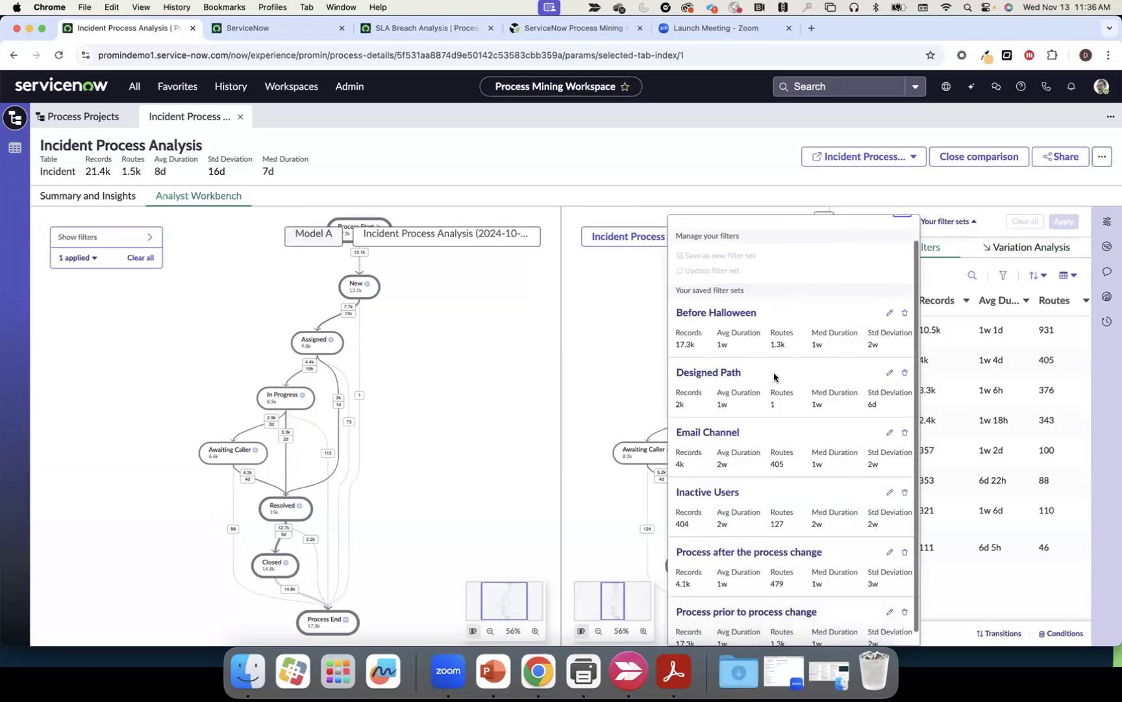
click(742, 545)
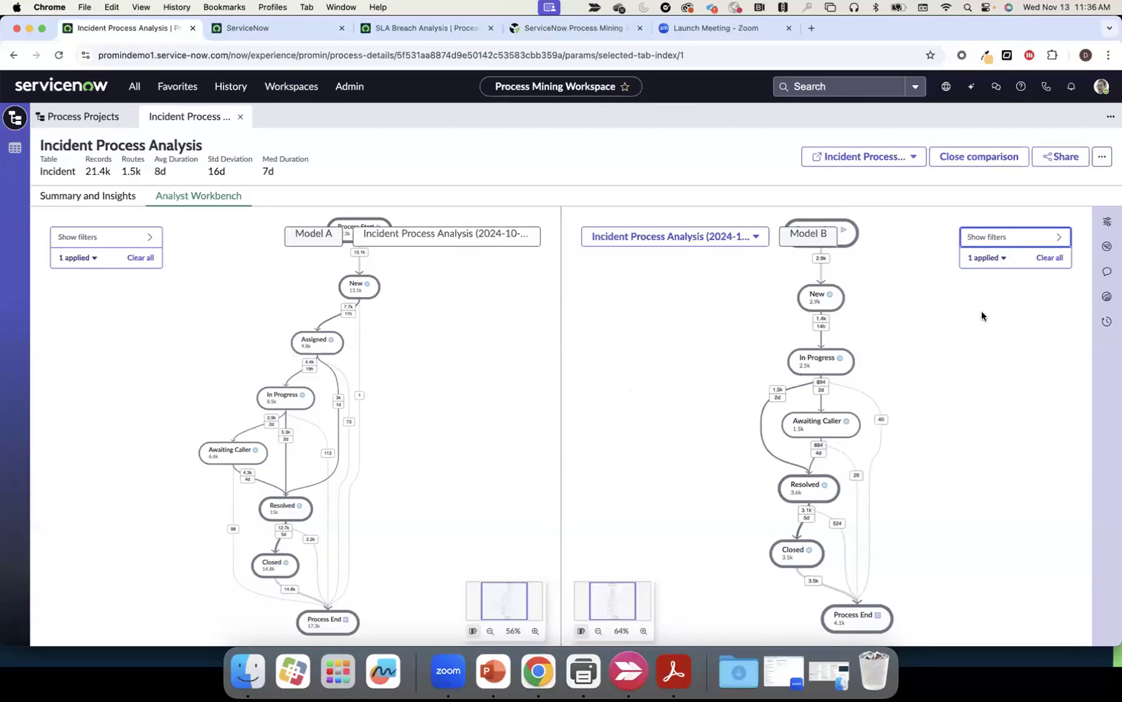
View the Model A versus Model B comparison statistics, then close them
click(1107, 221)
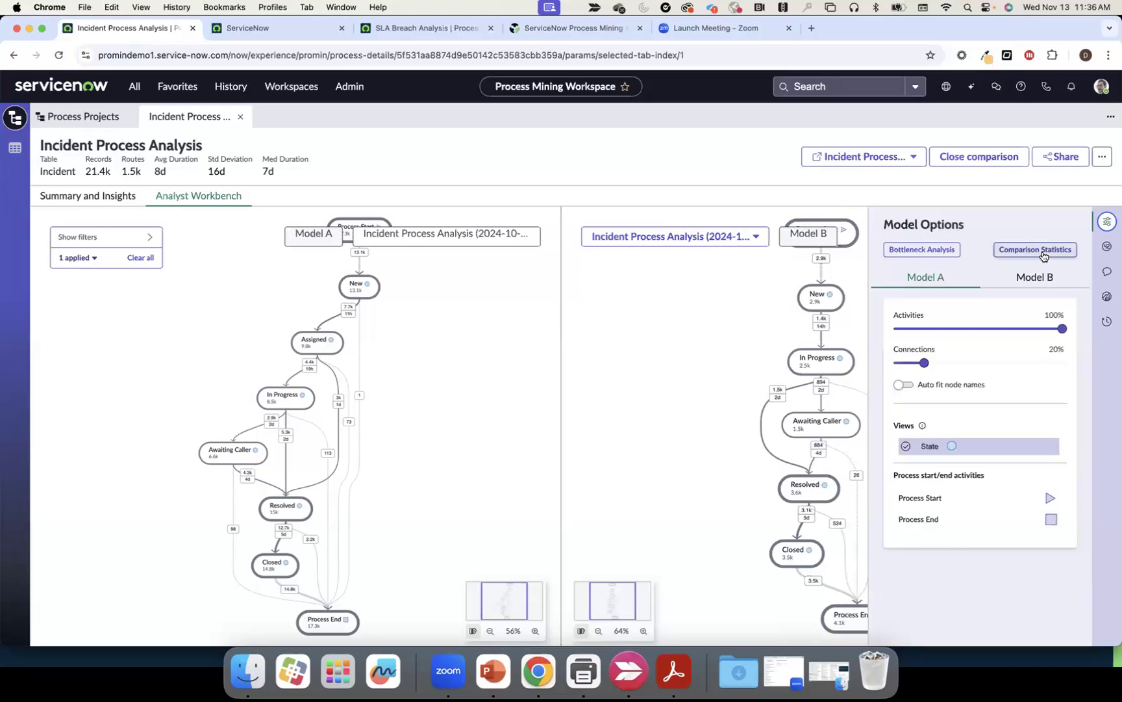
click(1035, 250)
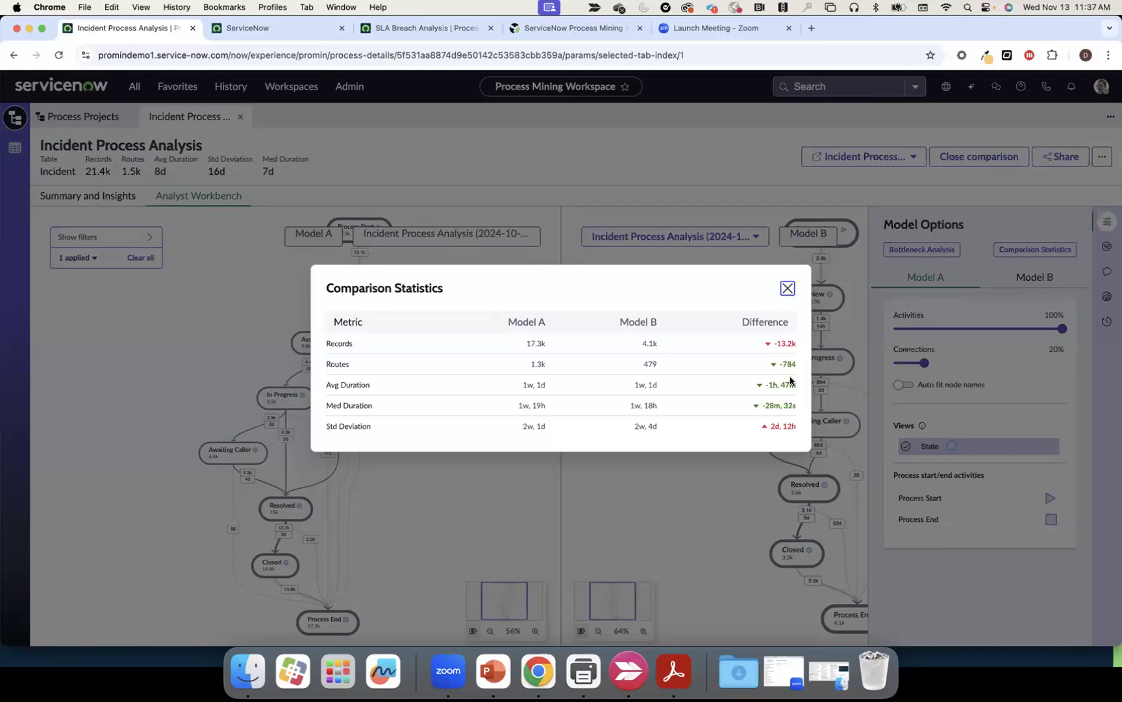
click(788, 288)
click(1107, 222)
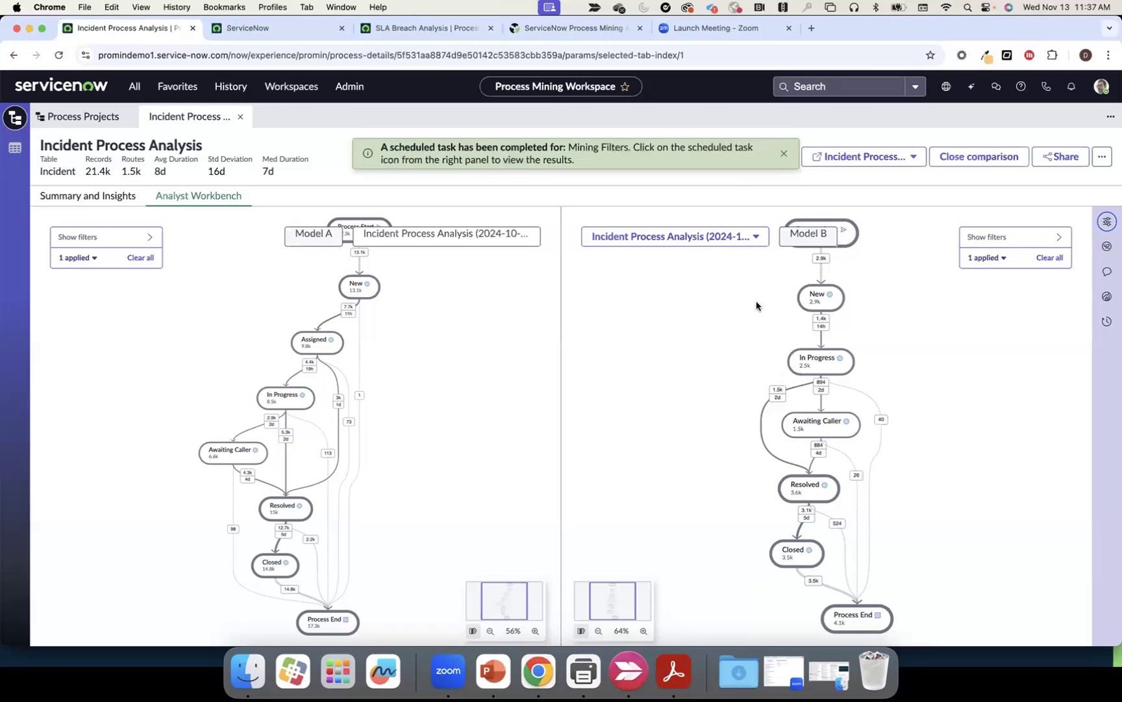
click(785, 154)
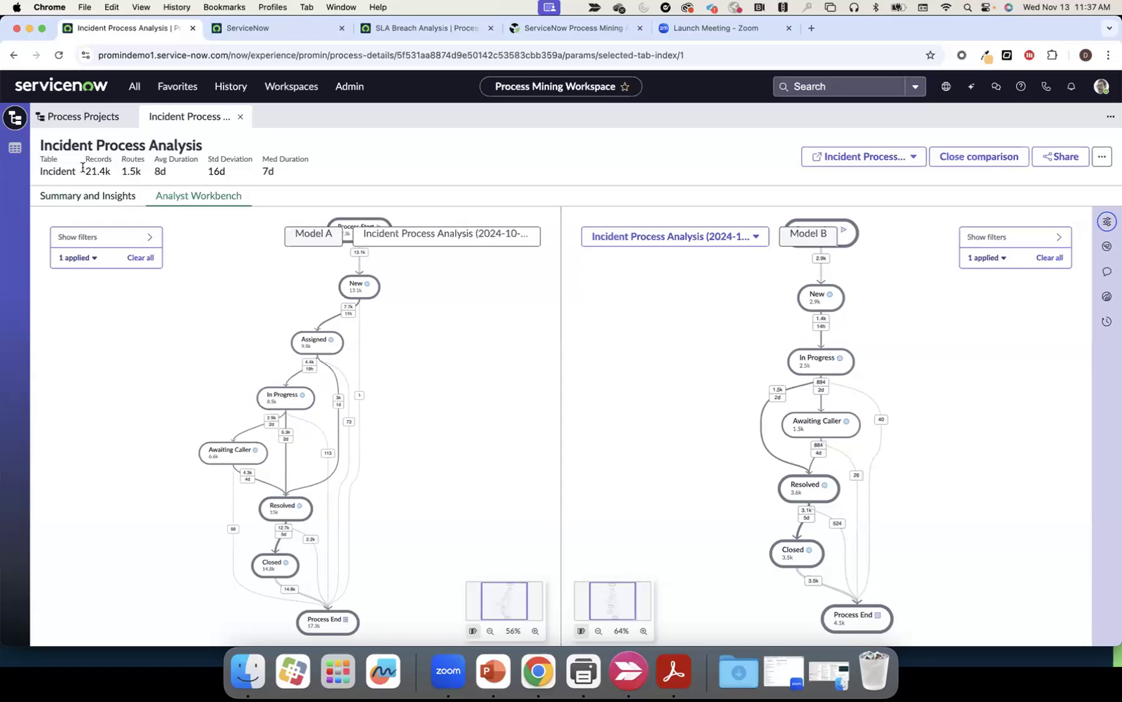
Search process projects for 'Assign' and open Assignment Group Analysis
click(91, 123)
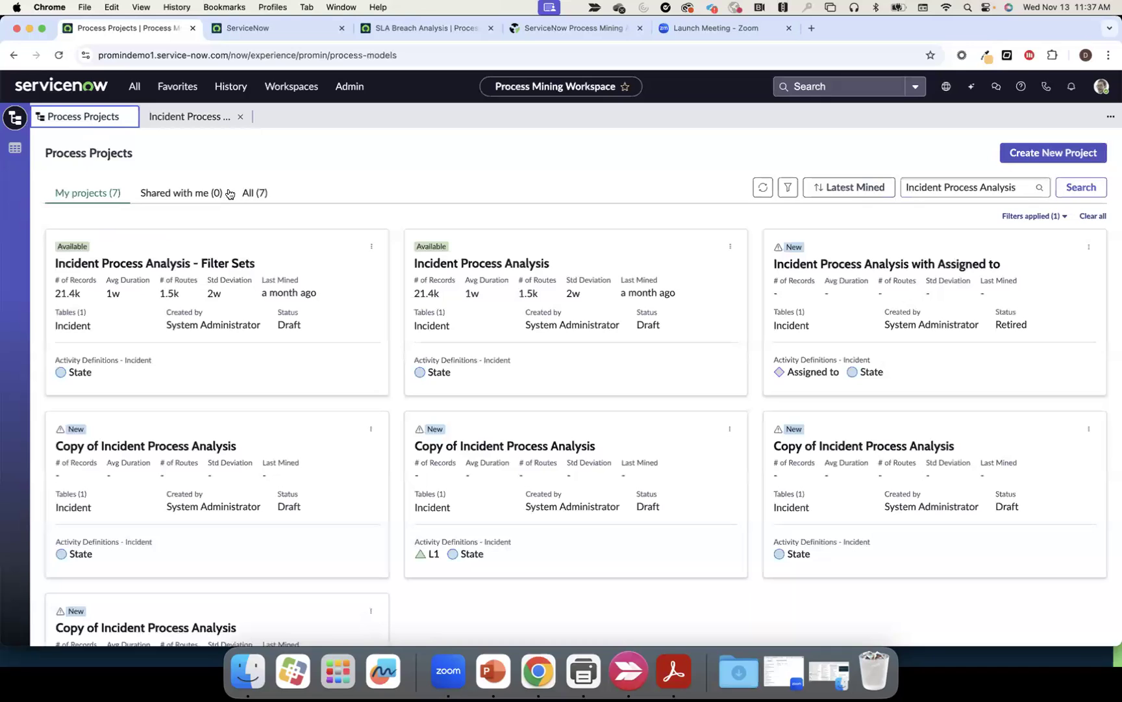
click(1016, 187)
drag(1018, 187, 903, 188)
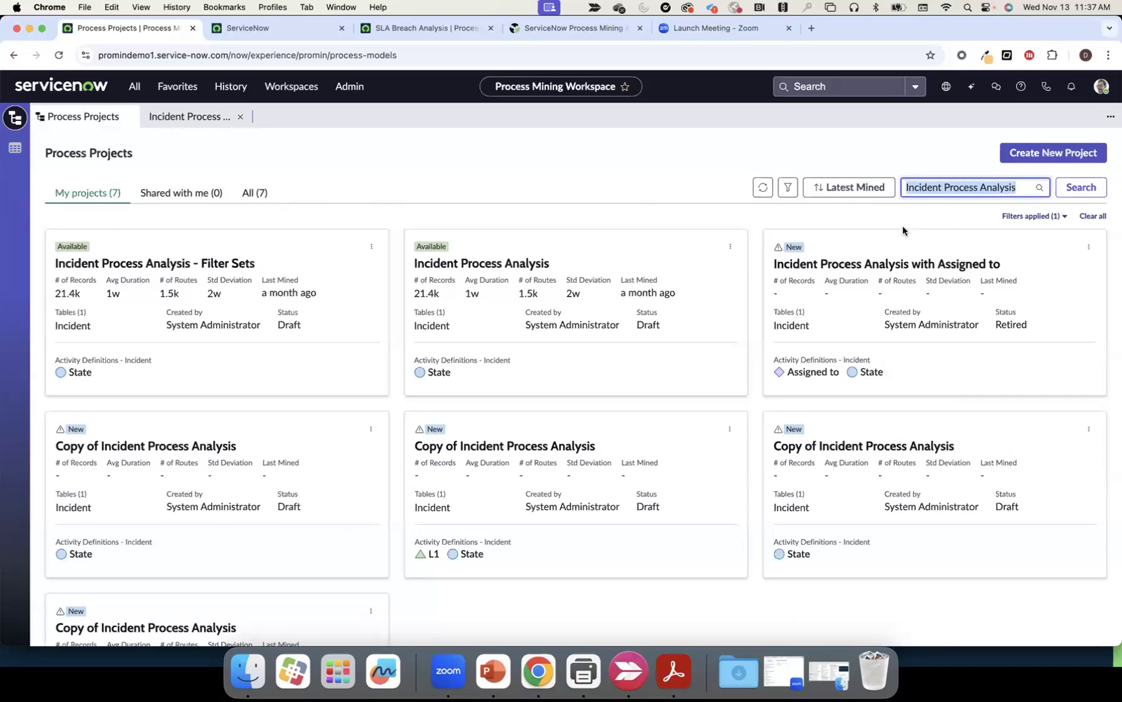
text(Assign)
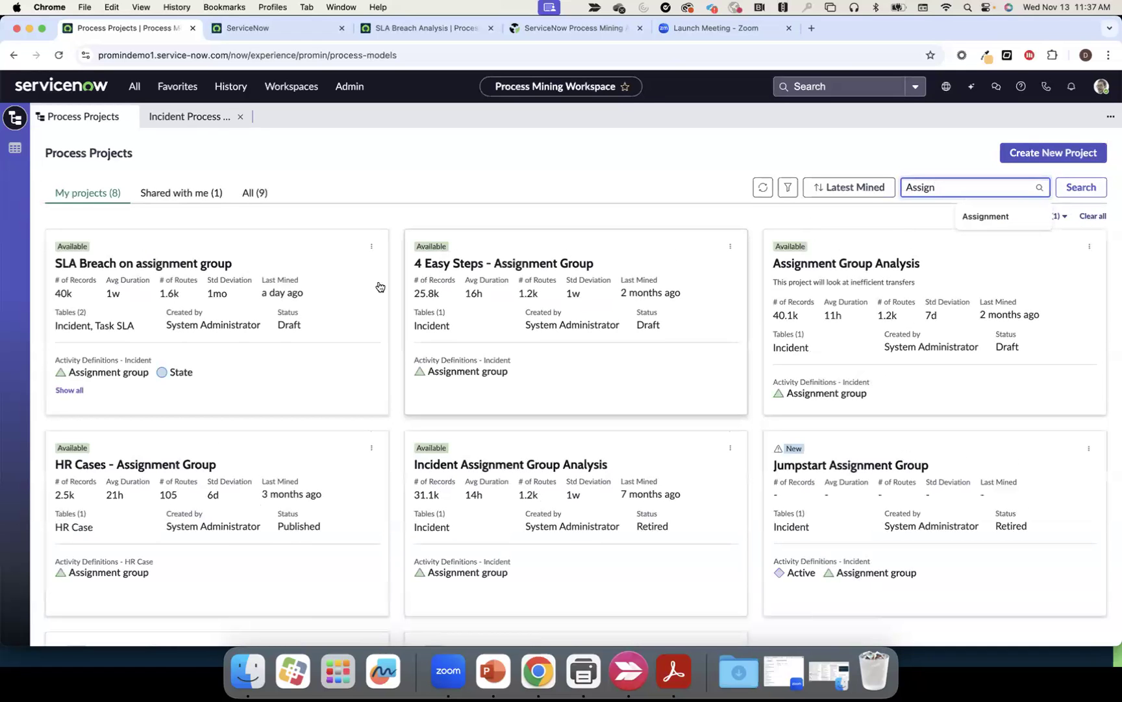
click(853, 263)
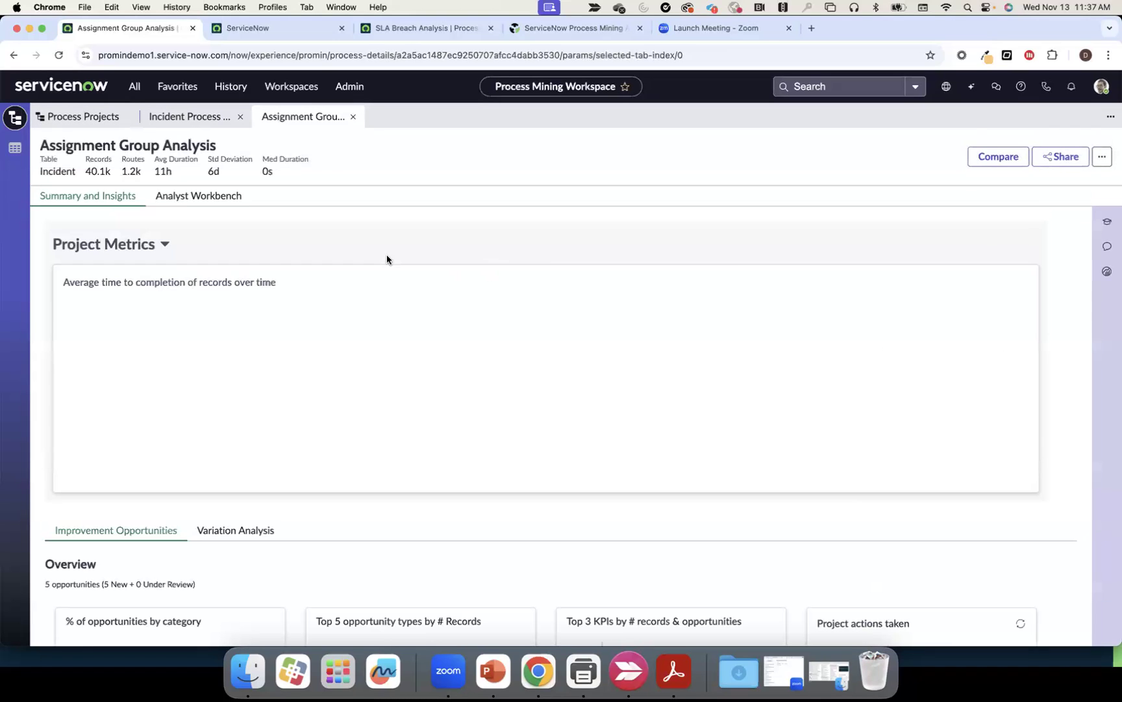
Show the project's Analyst Workbench map with connections set to 45%
click(215, 197)
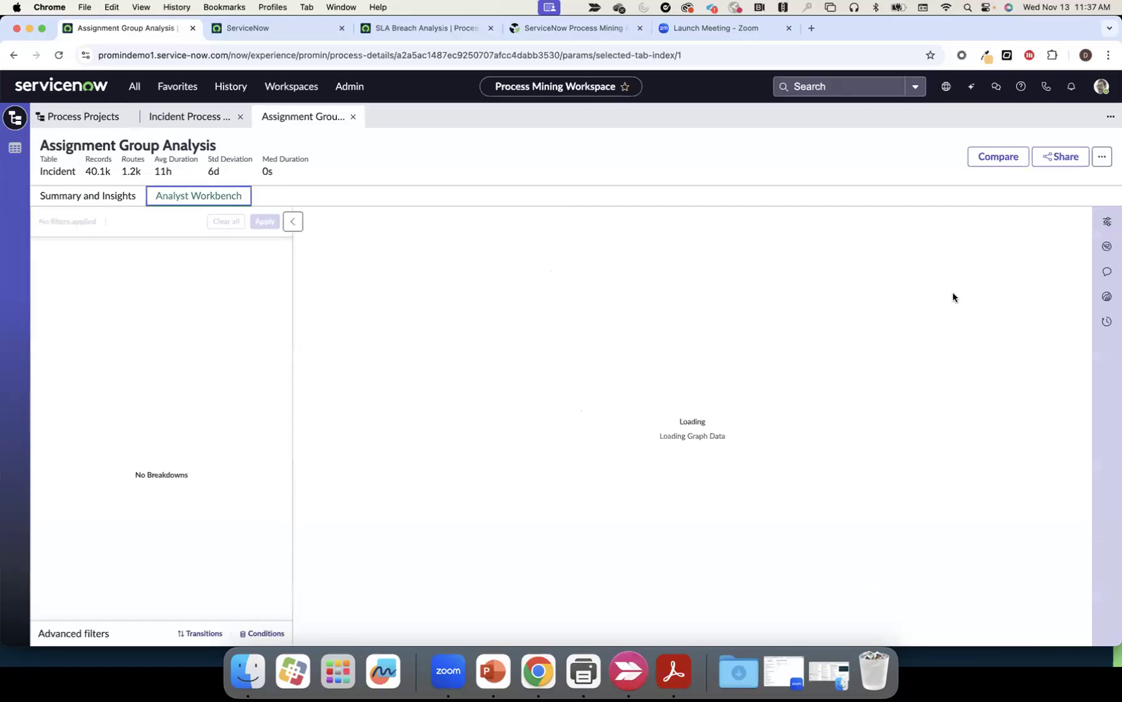
click(1107, 221)
click(967, 333)
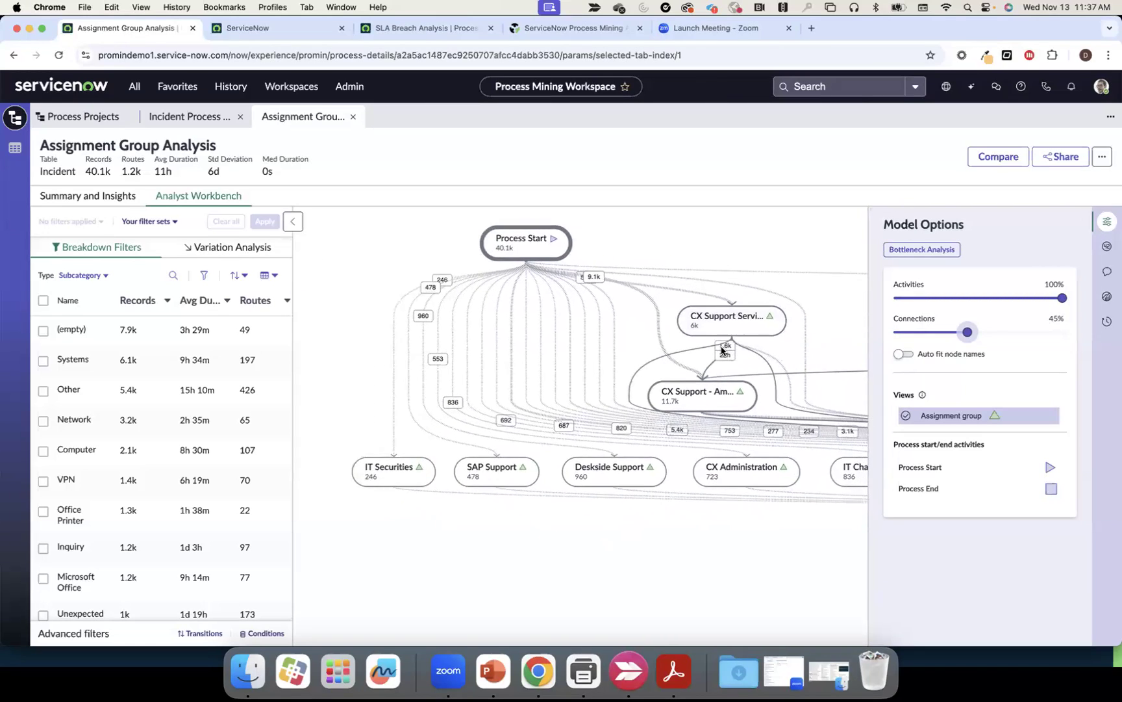
Inspect the Service Desk Level 1 to Americas transition, then list the 1,205 route variations
click(723, 349)
scroll(775, 352, down, 2)
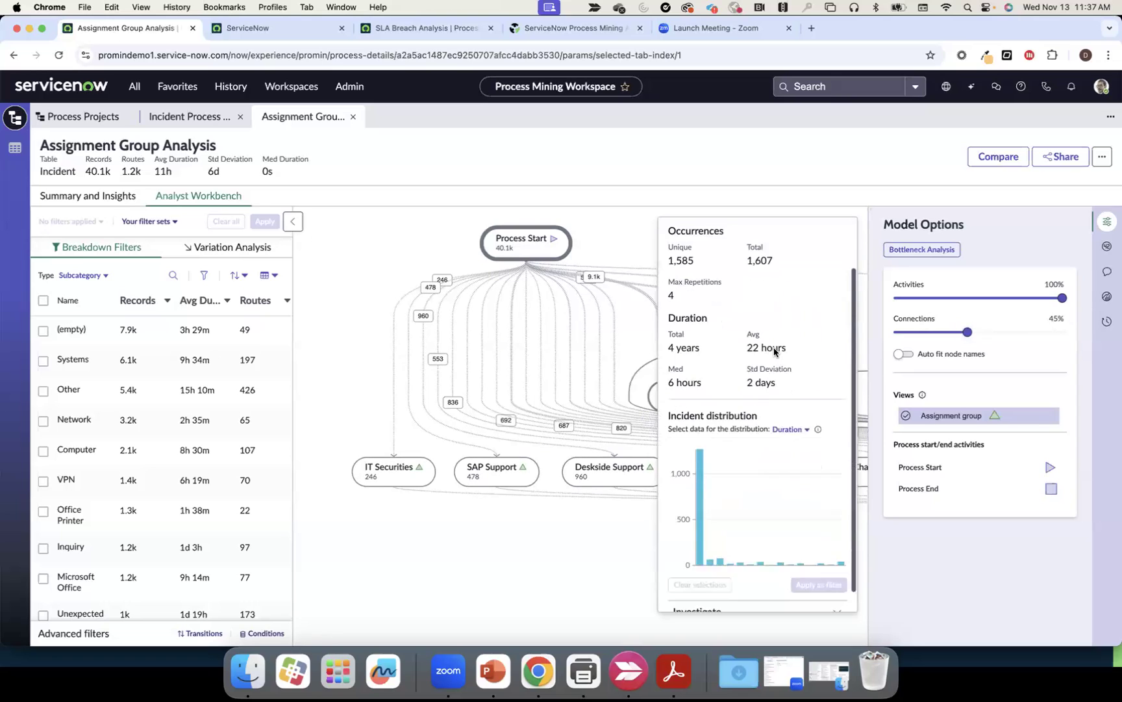
scroll(774, 352, down, 1)
click(1107, 221)
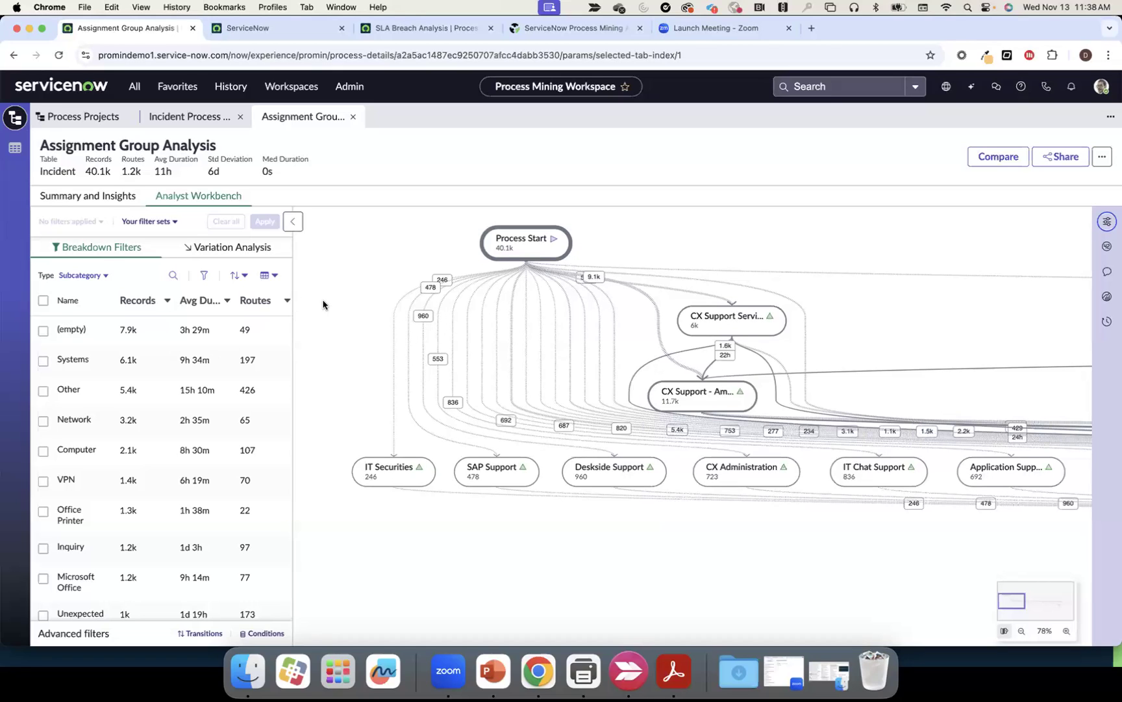
click(241, 248)
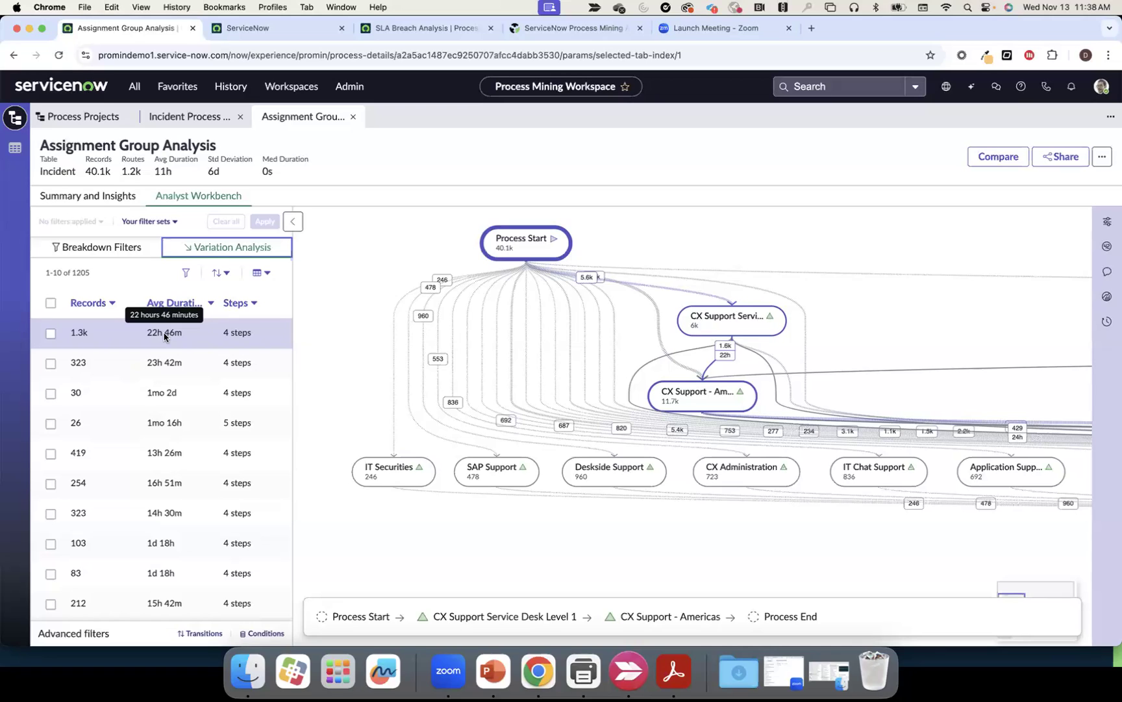
Define a route filter condition of Steps greater than 4
click(221, 273)
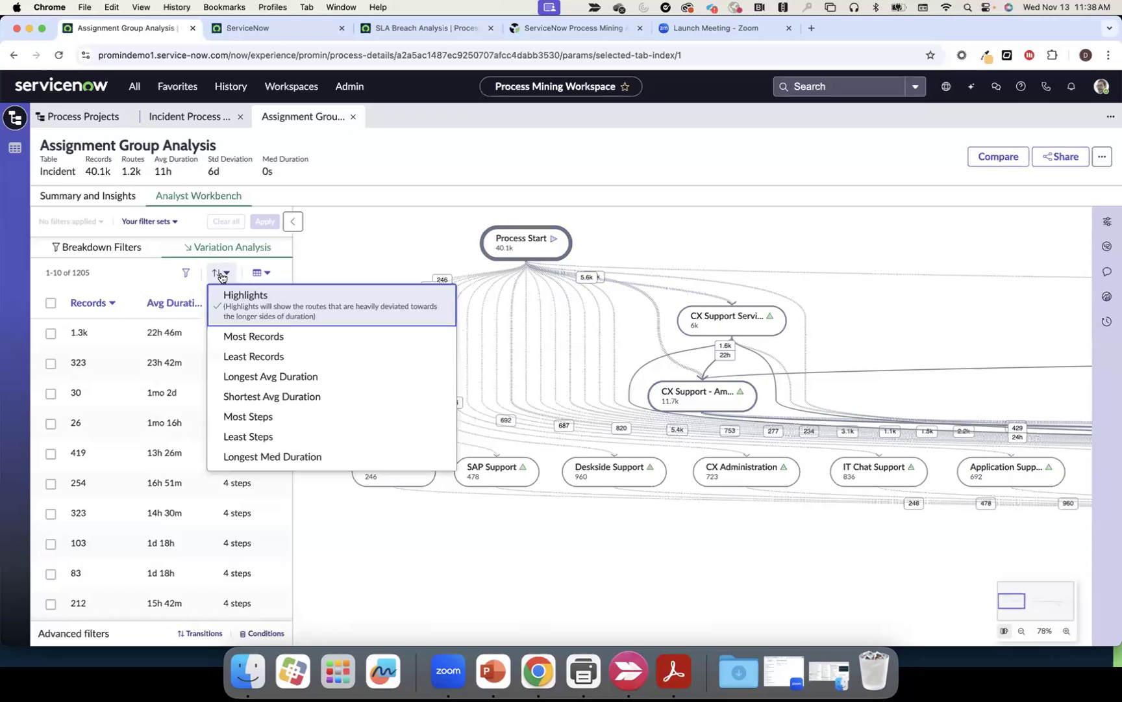
click(189, 272)
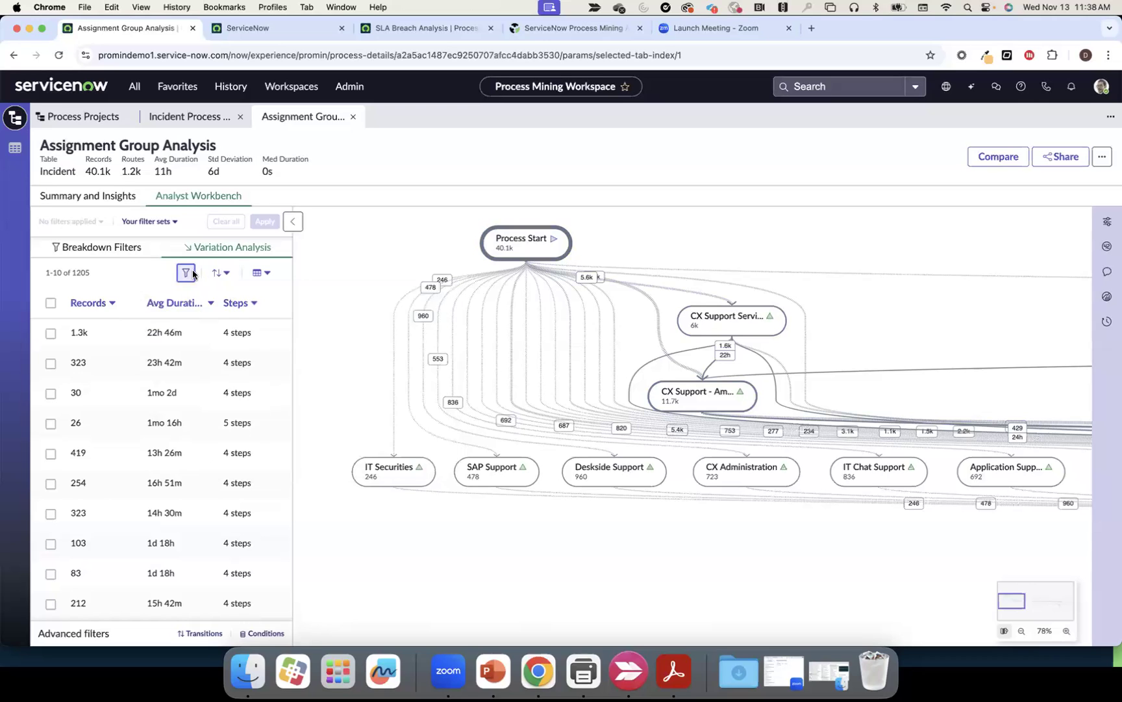
click(401, 359)
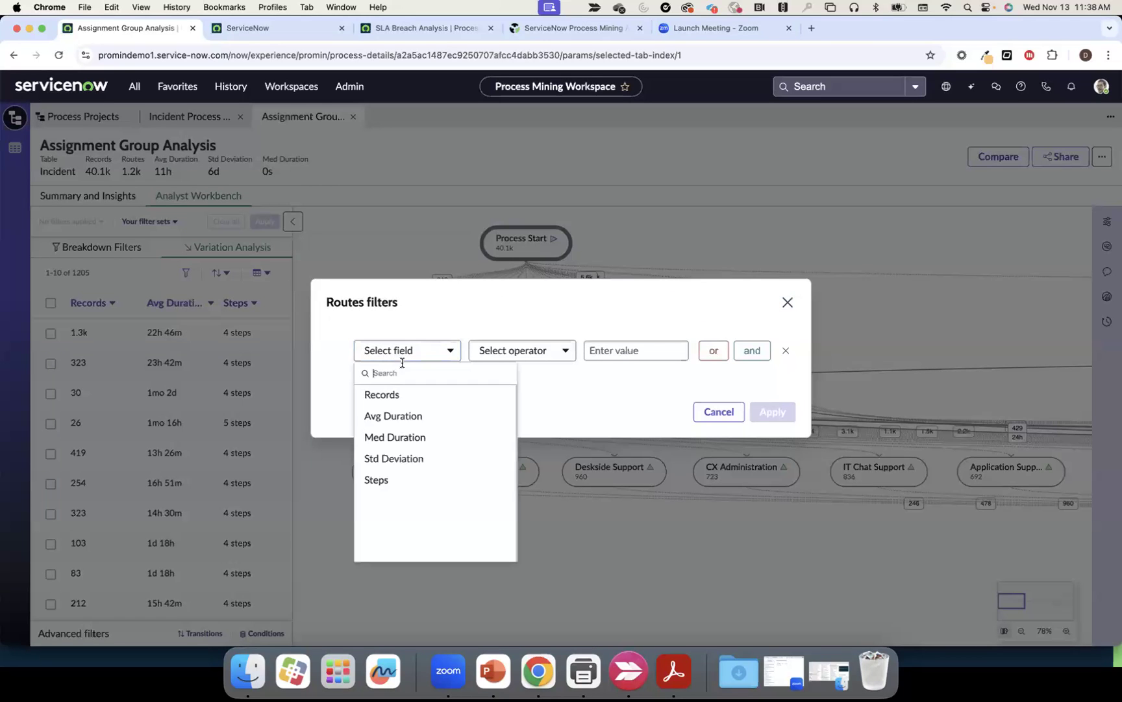
click(395, 478)
click(554, 356)
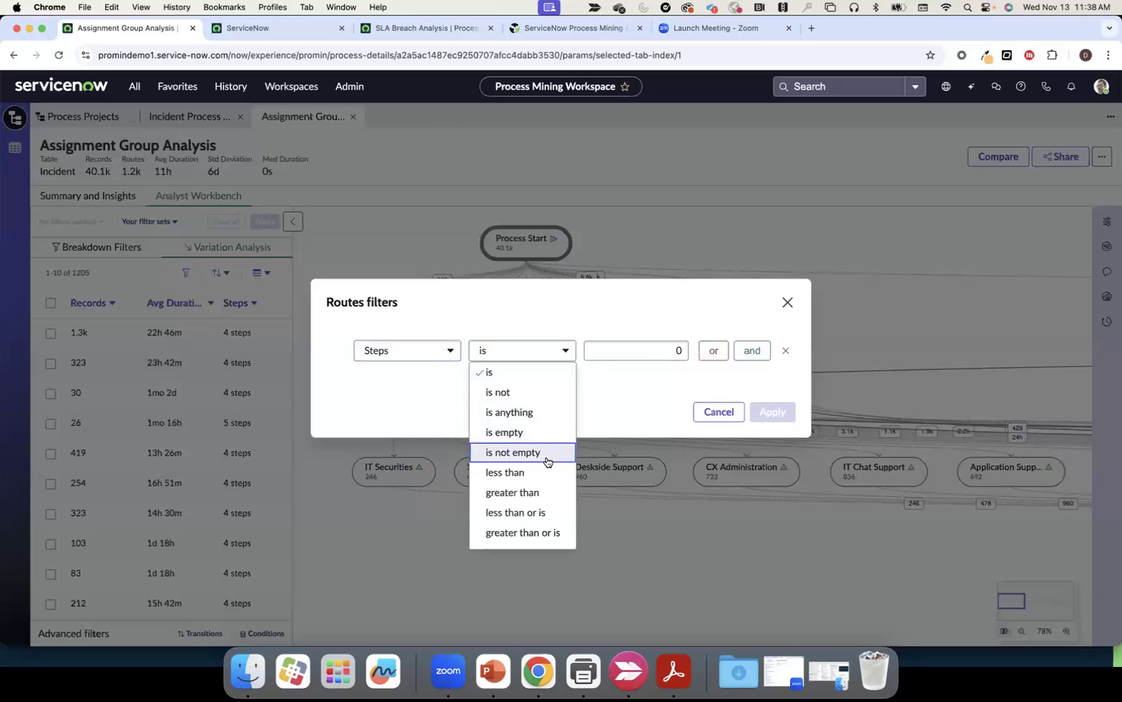
click(540, 494)
click(675, 351)
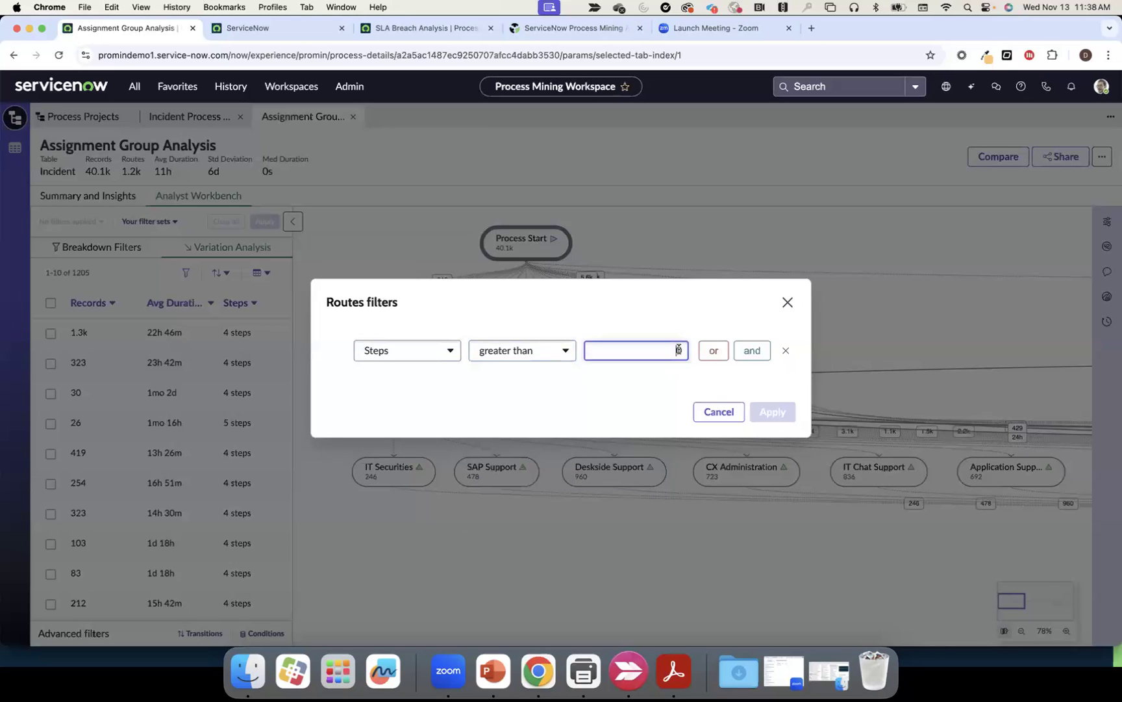
text(4)
Add an 'and' condition of Records greater than 10 and apply the route filter
click(751, 351)
click(453, 372)
click(415, 414)
click(556, 375)
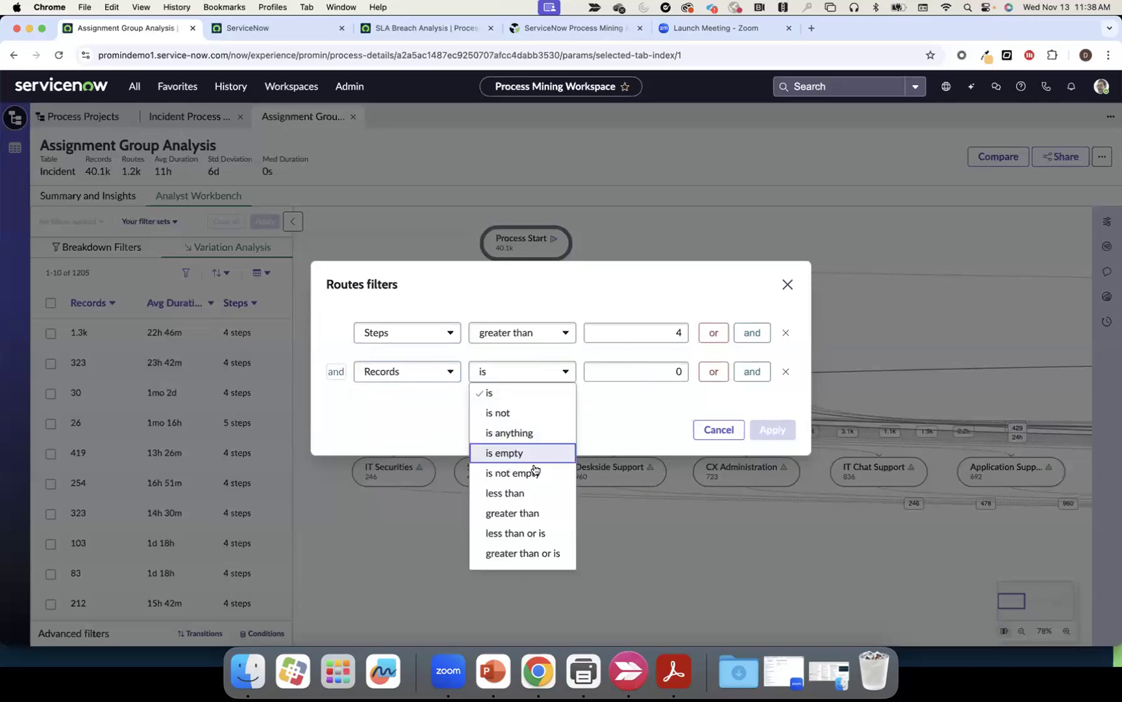
click(531, 513)
click(656, 371)
text(1)
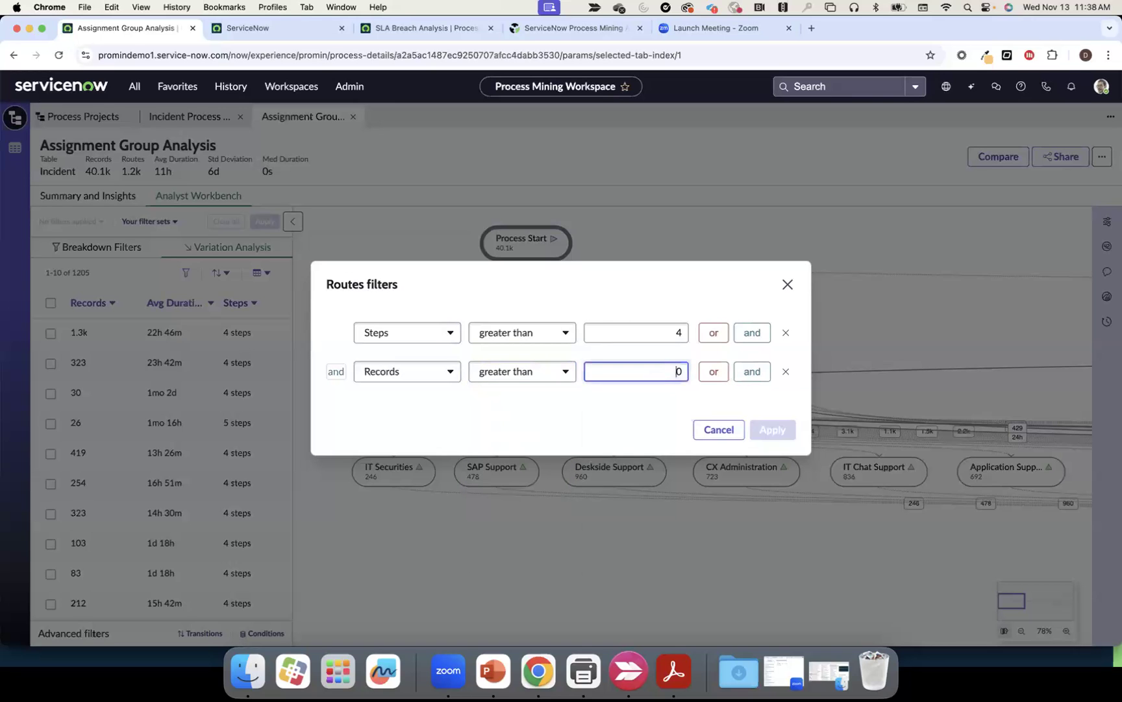
click(761, 441)
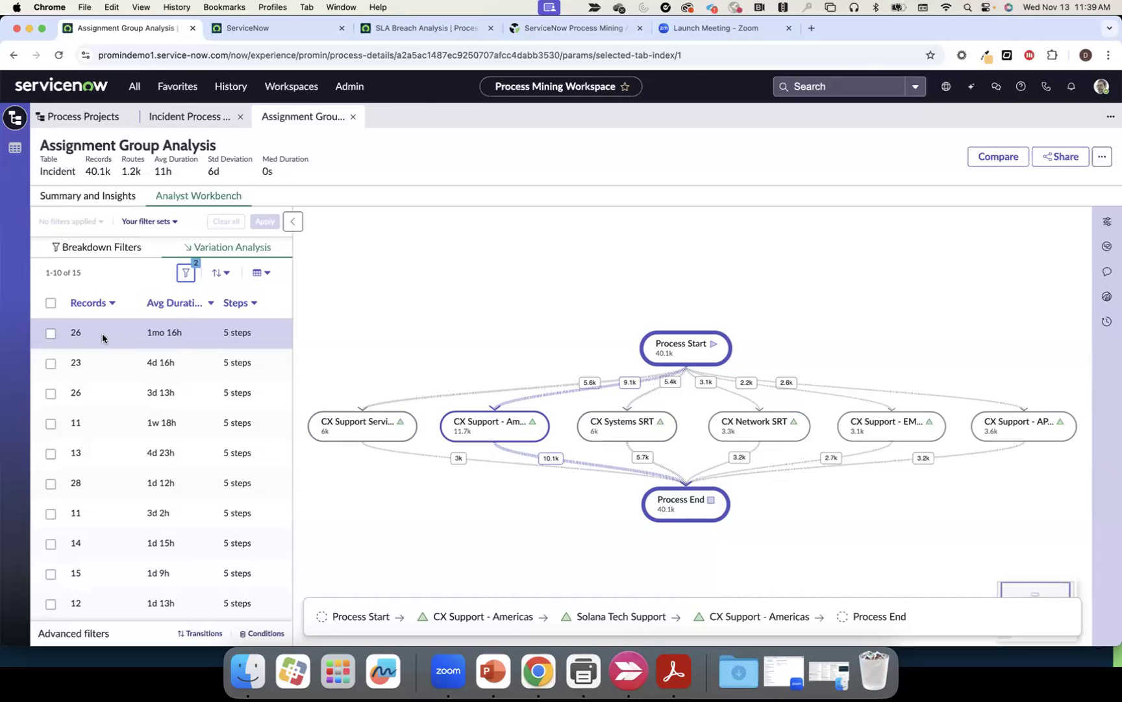
Filter the map to show only the first remaining route variation
click(50, 334)
click(265, 222)
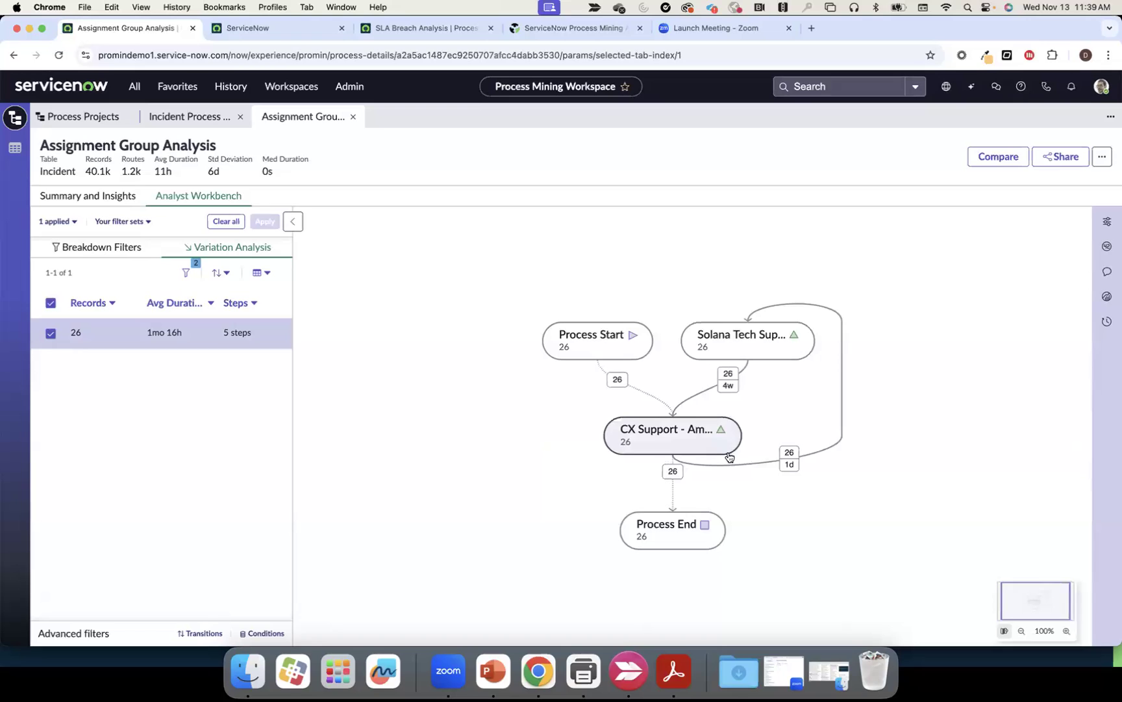
mouse_move(788, 469)
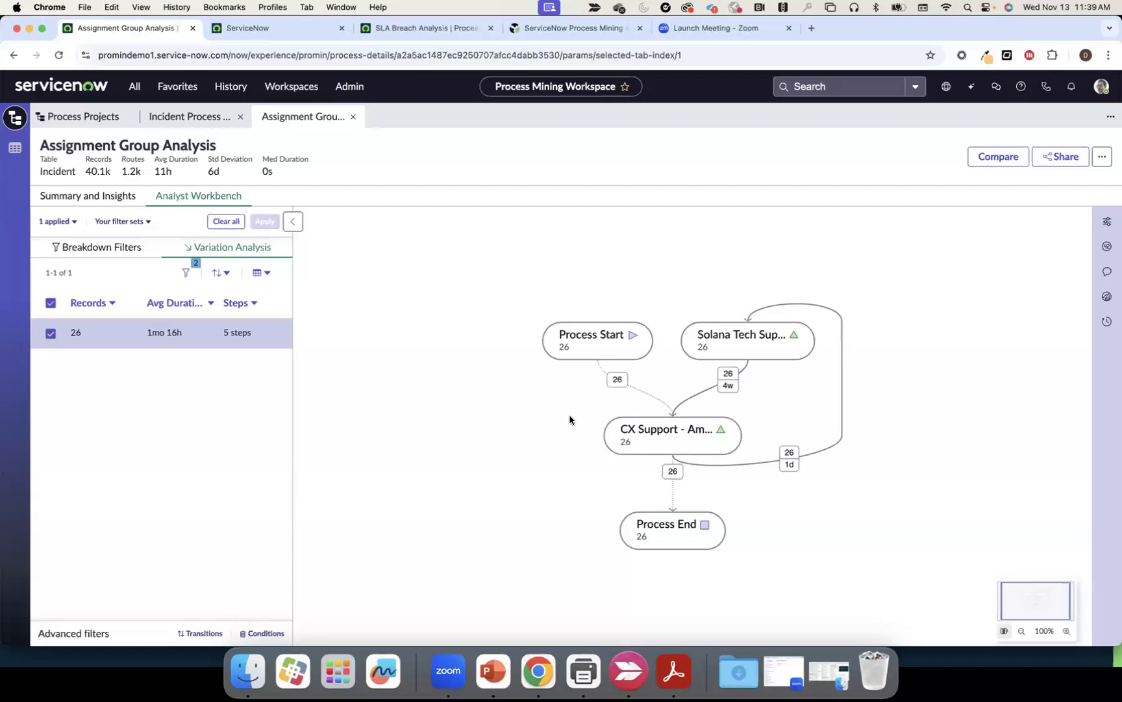
Clear all filters, switch to Breakdown filters, and set map connections to 45%
click(226, 221)
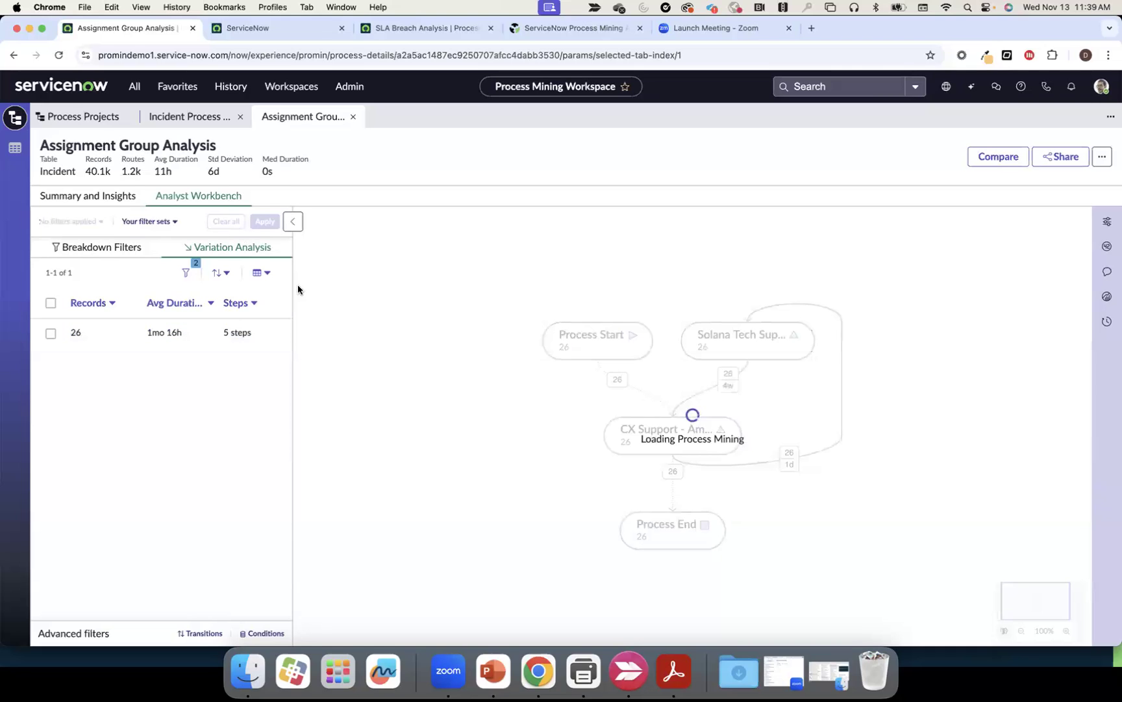
click(120, 250)
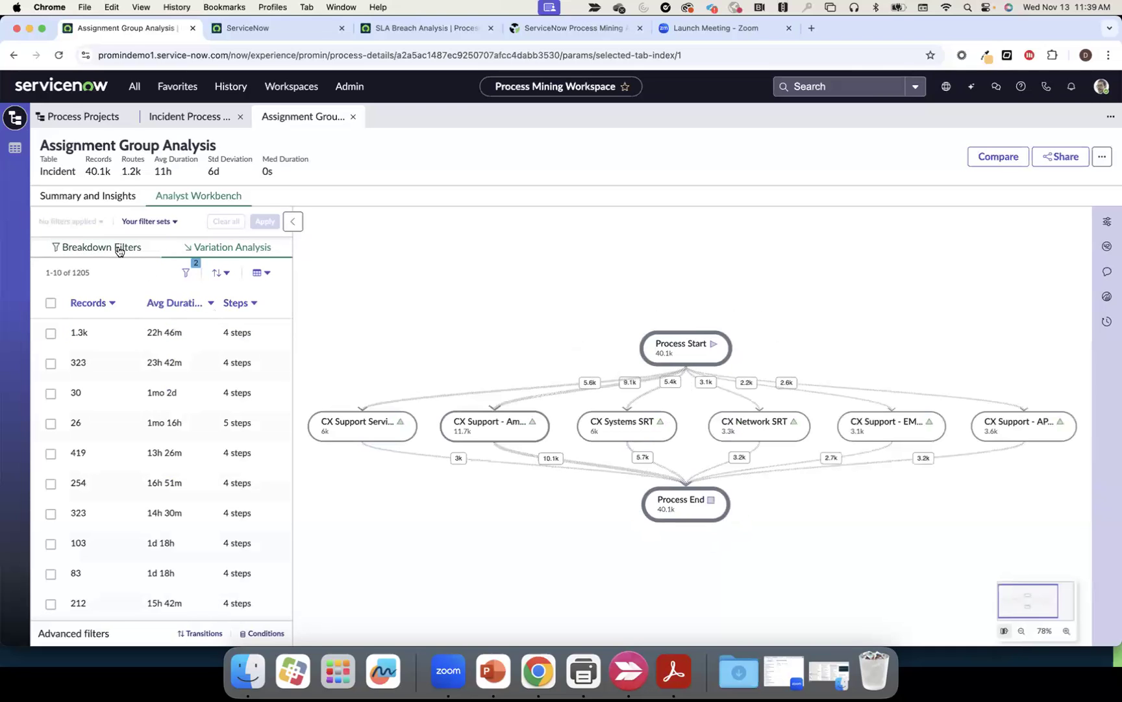
click(1107, 221)
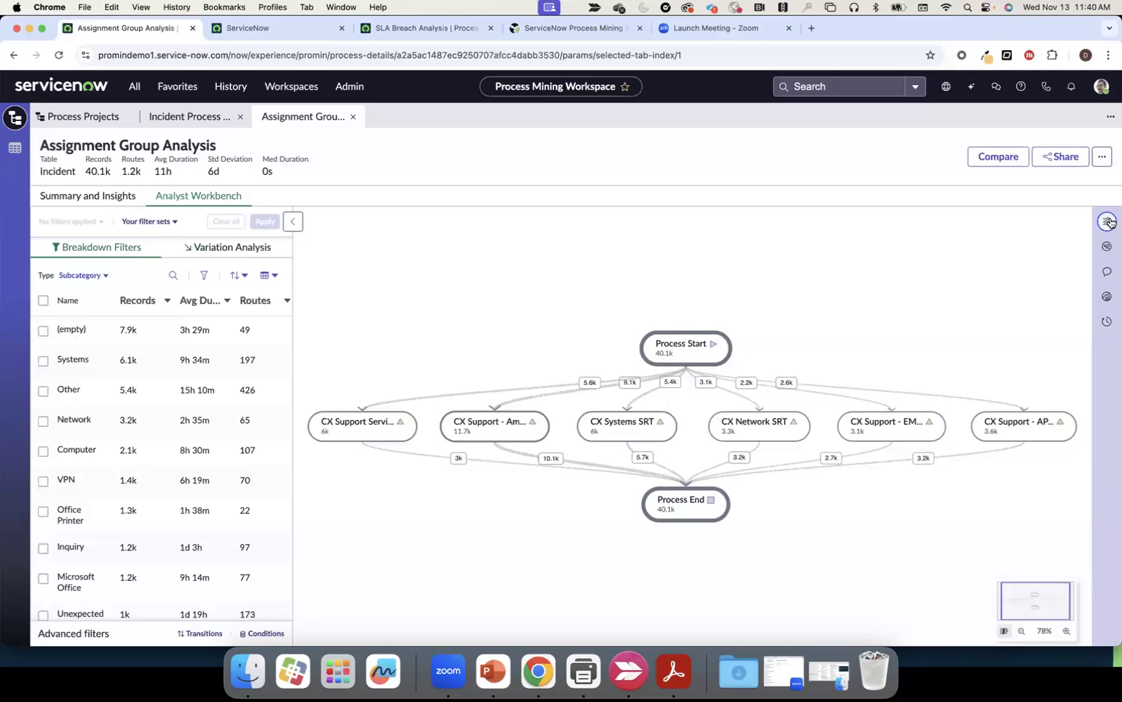
click(966, 333)
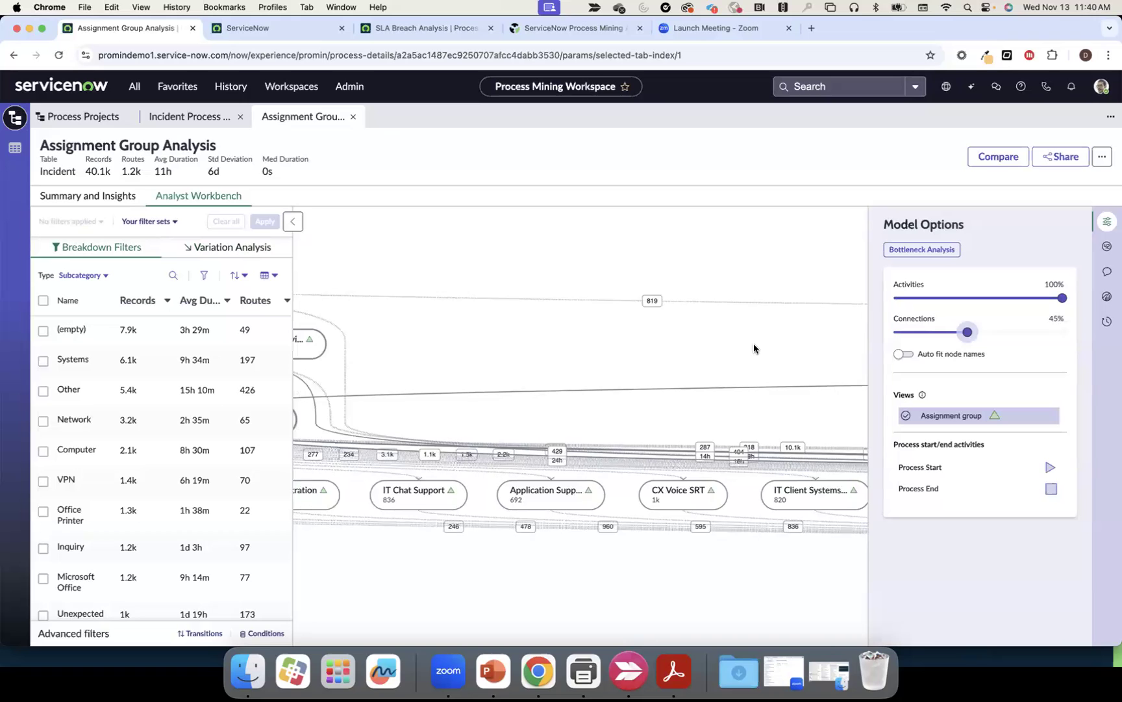
scroll(753, 344, left, 1)
scroll(681, 360, left, 2)
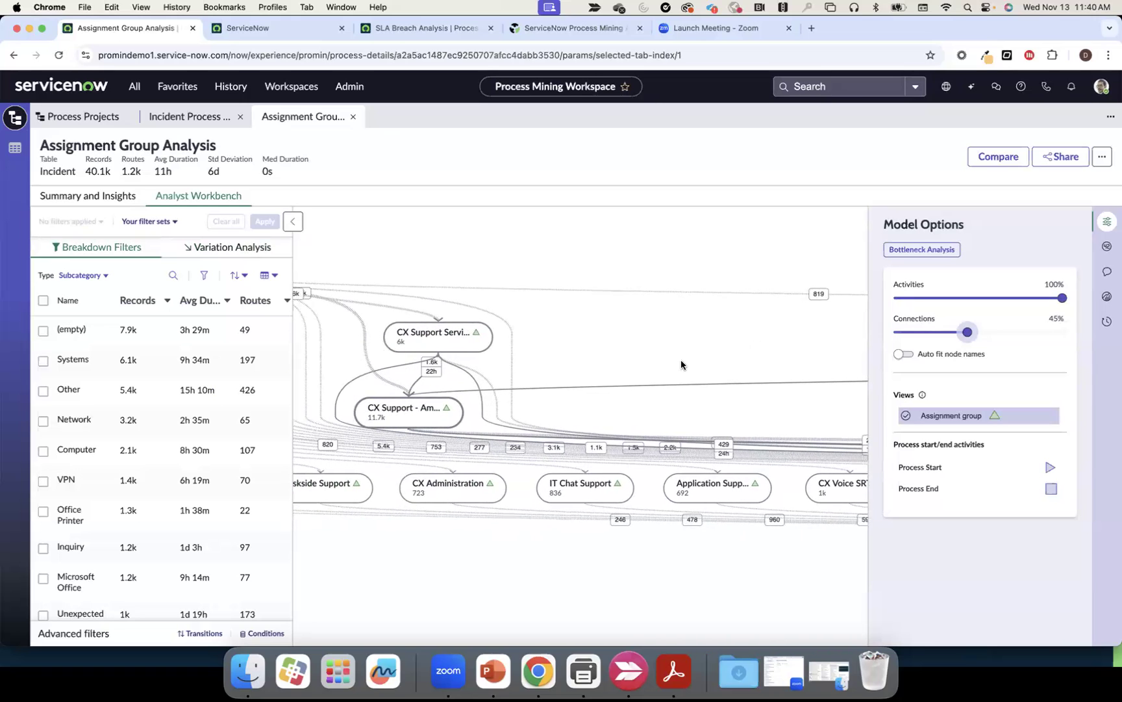
scroll(680, 359, left, 3)
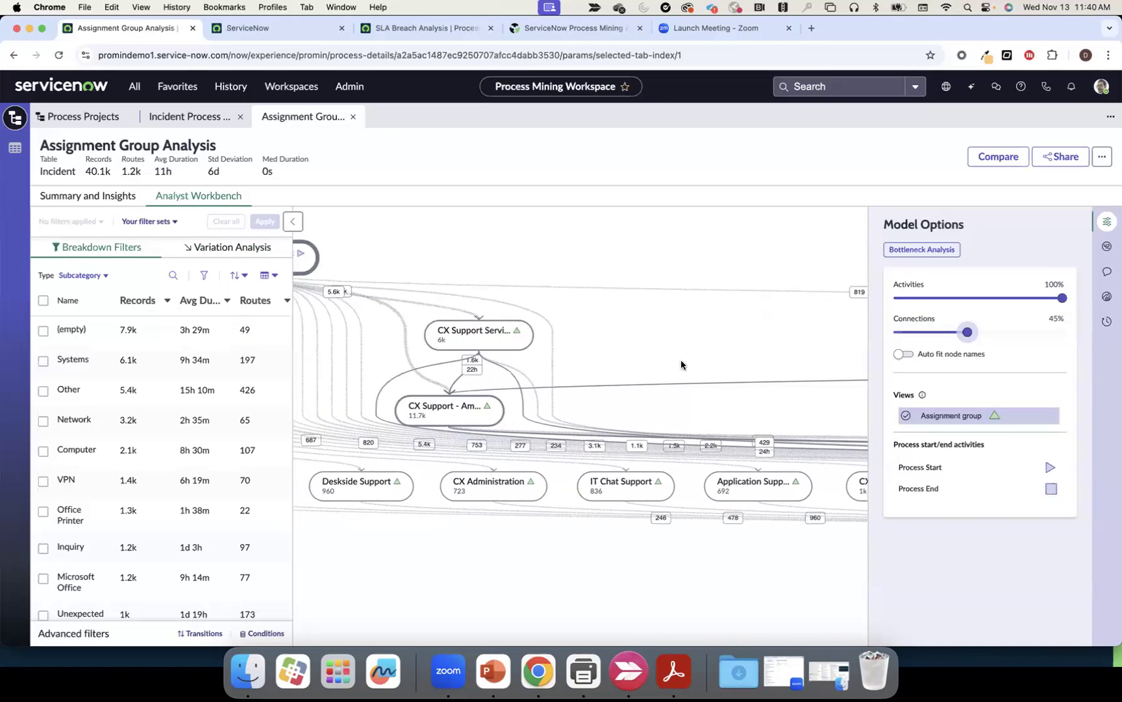
Build a transition where Assignment group 'is anything' directly follows Assignment group 'is anything'
click(205, 632)
click(454, 240)
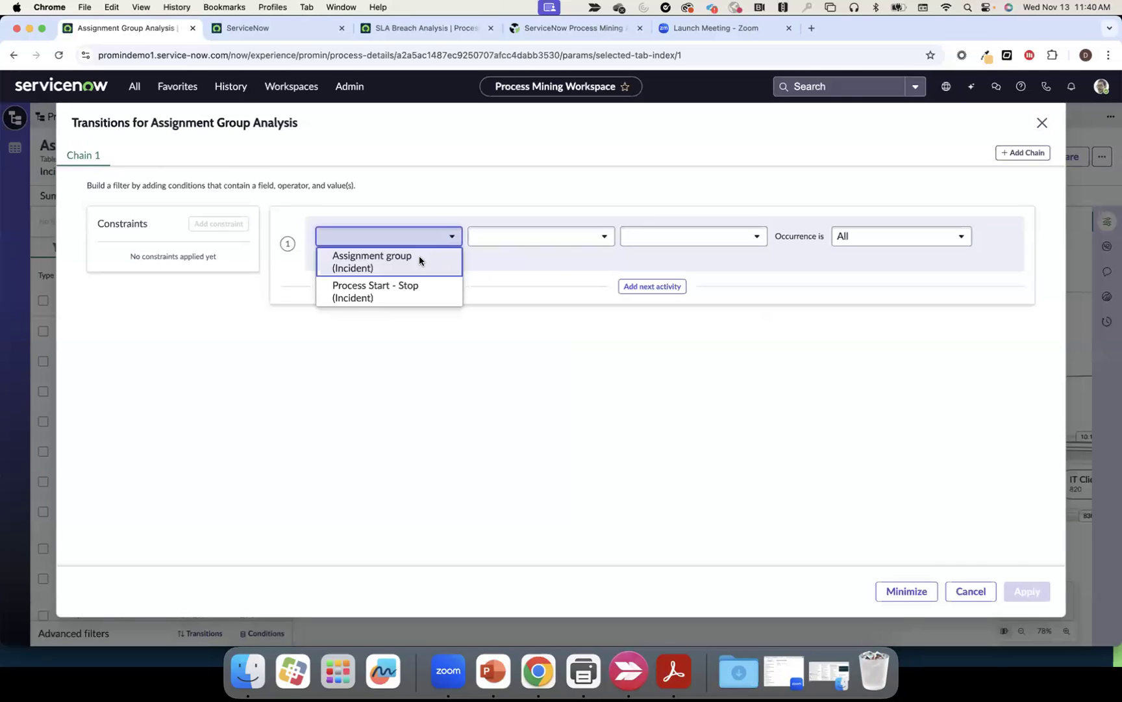
click(419, 256)
click(528, 235)
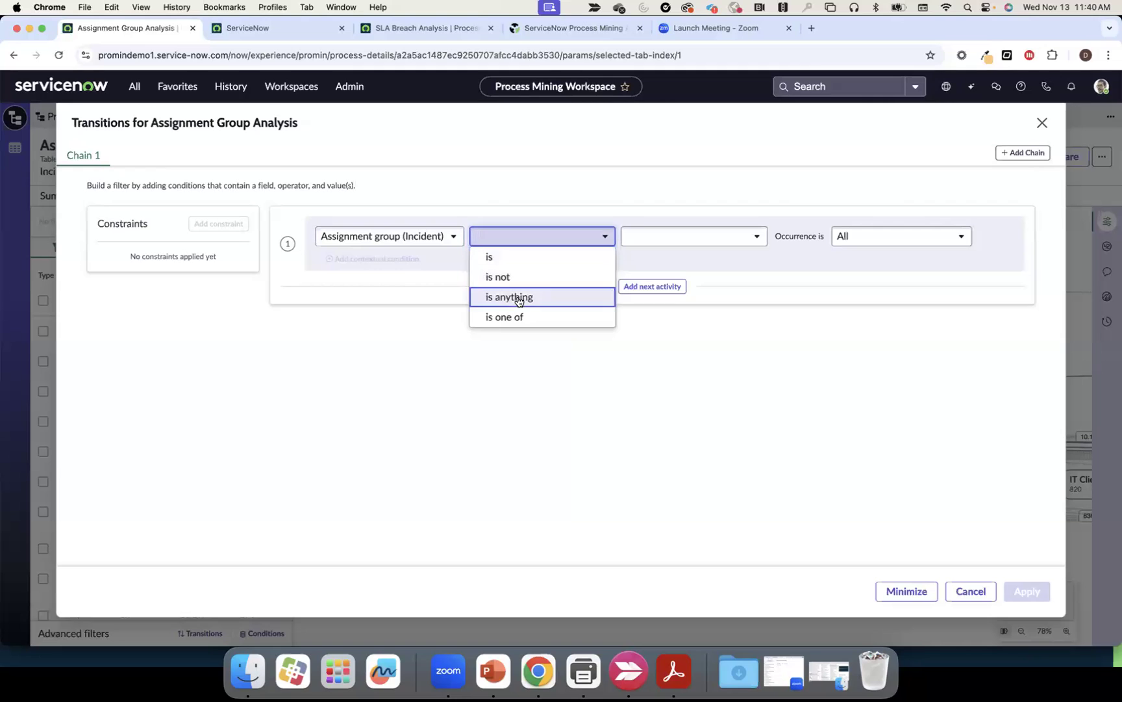
click(518, 297)
click(635, 289)
click(438, 354)
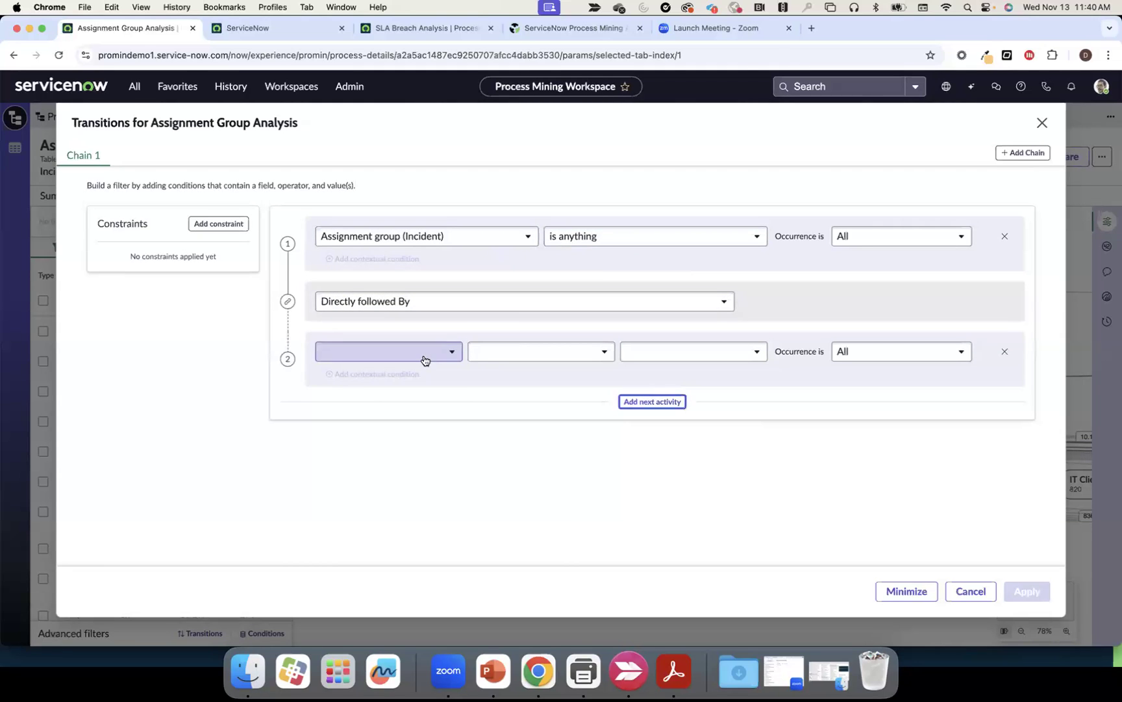
click(408, 376)
click(512, 358)
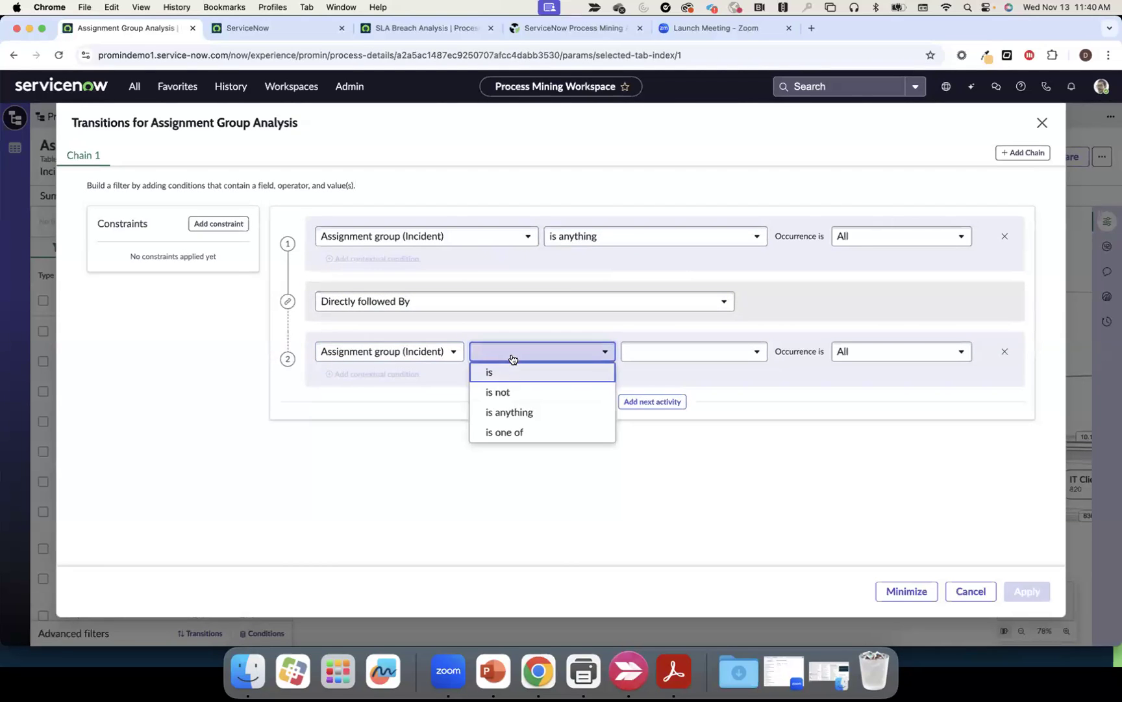
click(509, 412)
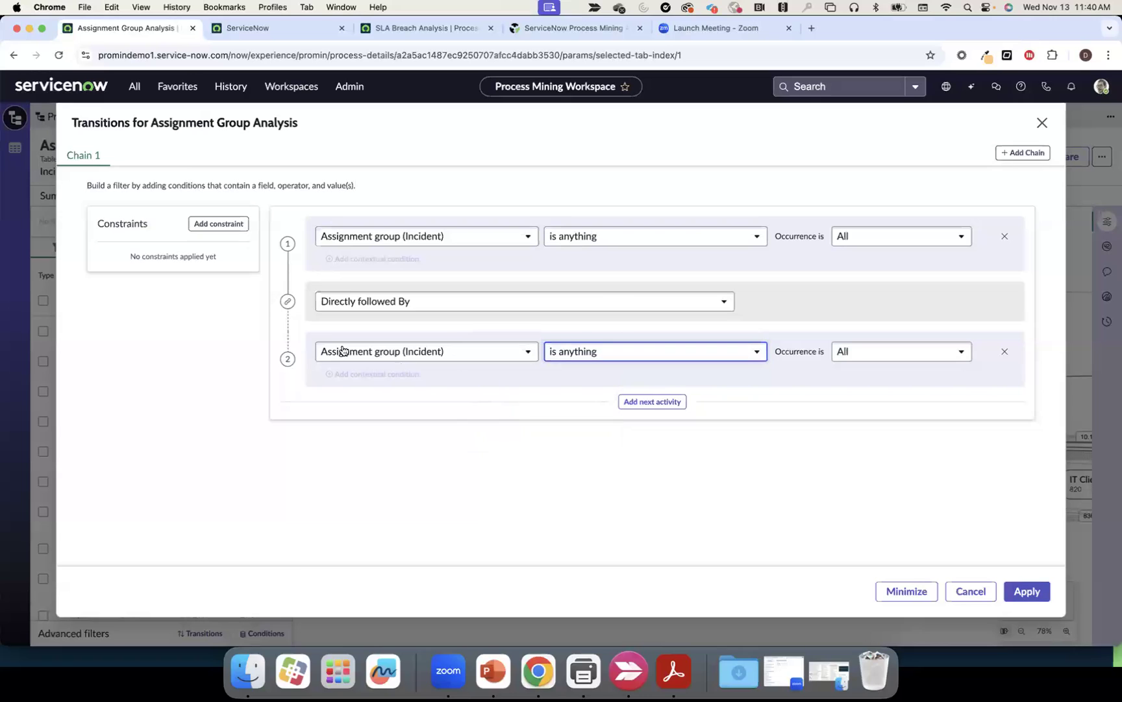
Add a 'Longer than 2 days' constraint from step 1 to 2 with 2-day minimum, and apply
click(218, 223)
click(196, 282)
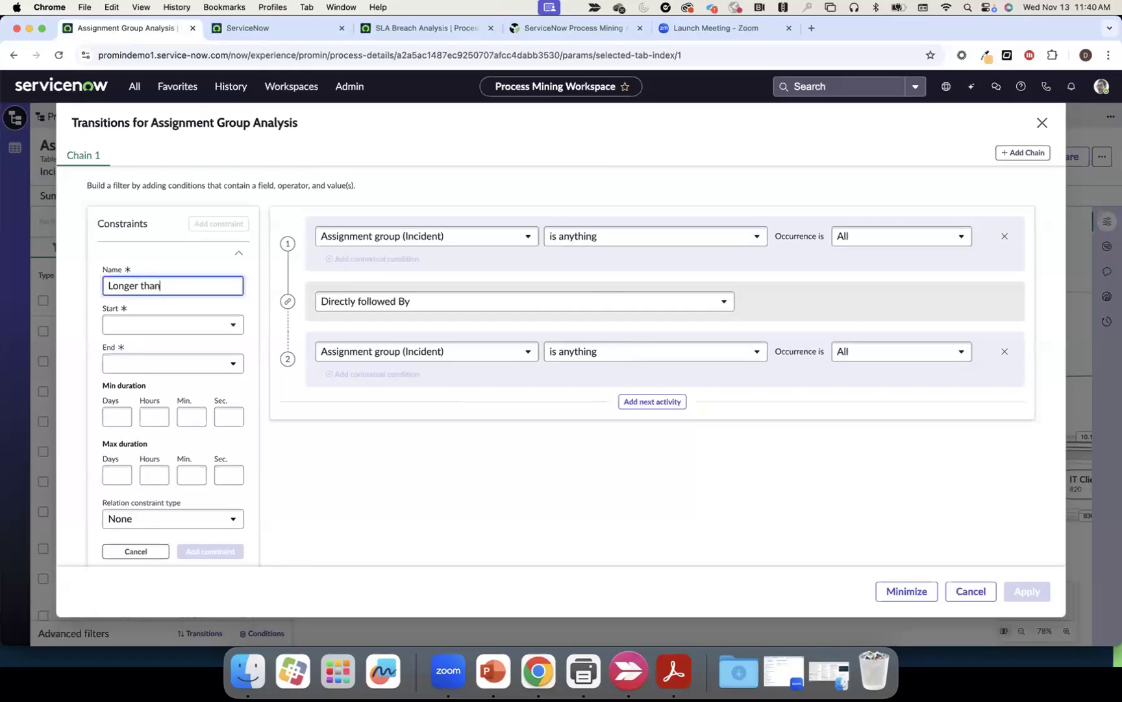
click(220, 327)
click(201, 348)
click(181, 369)
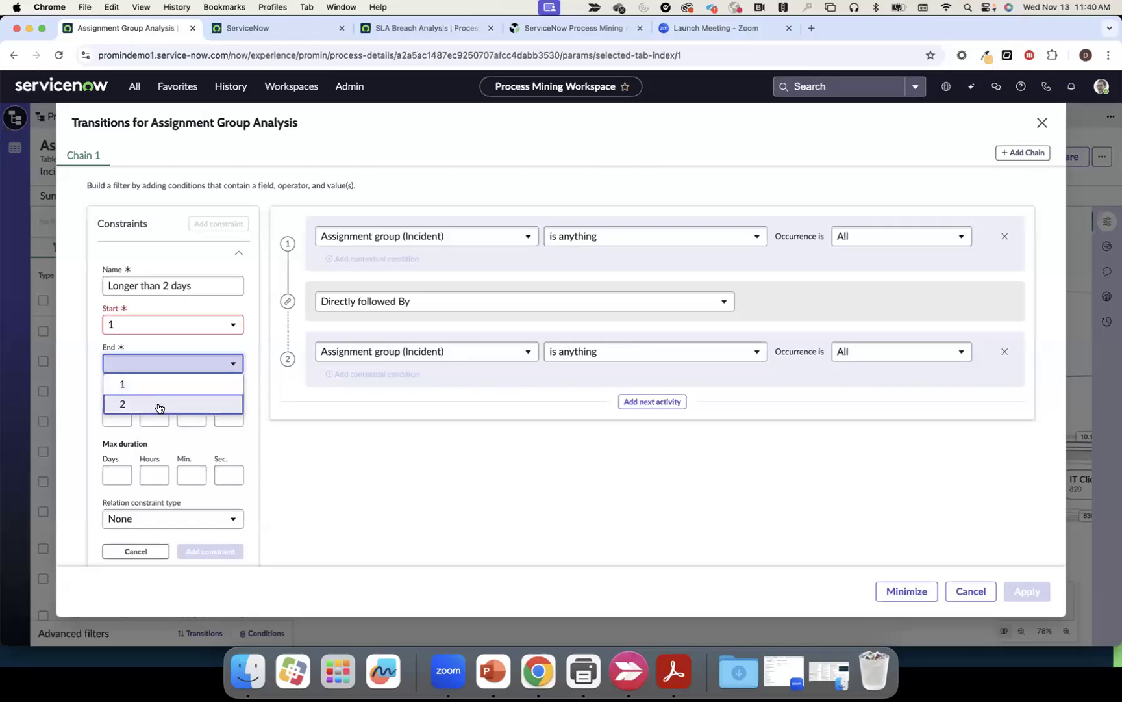
click(155, 403)
click(120, 418)
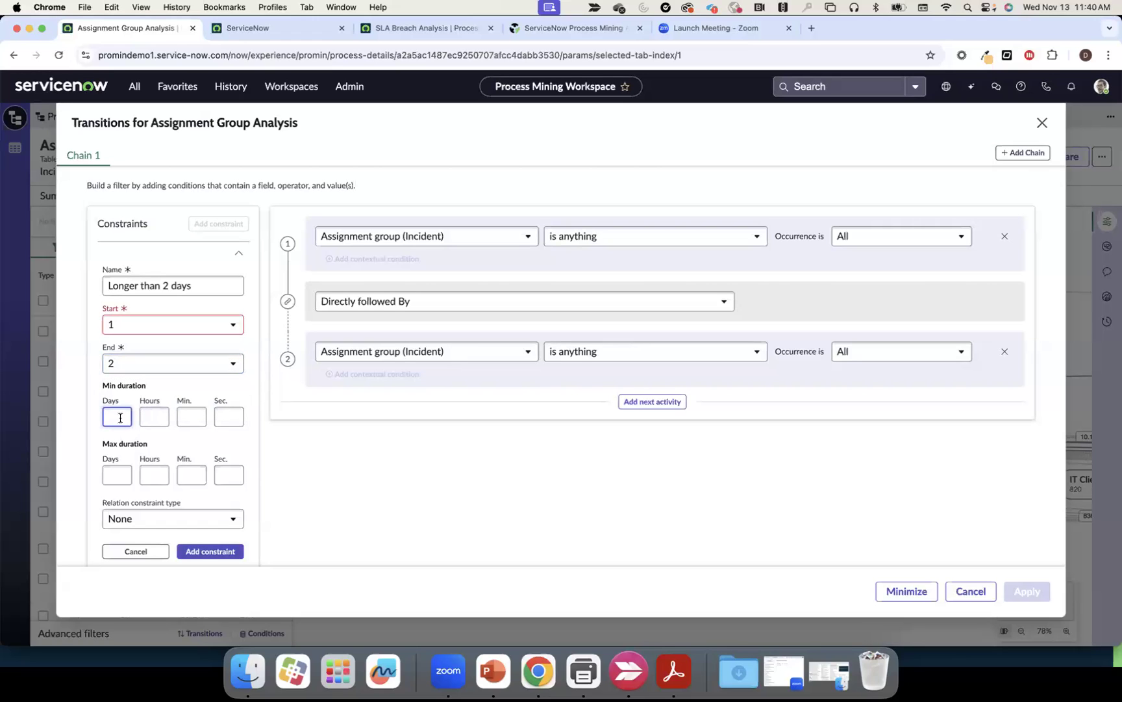
click(178, 442)
scroll(188, 461, down, 1)
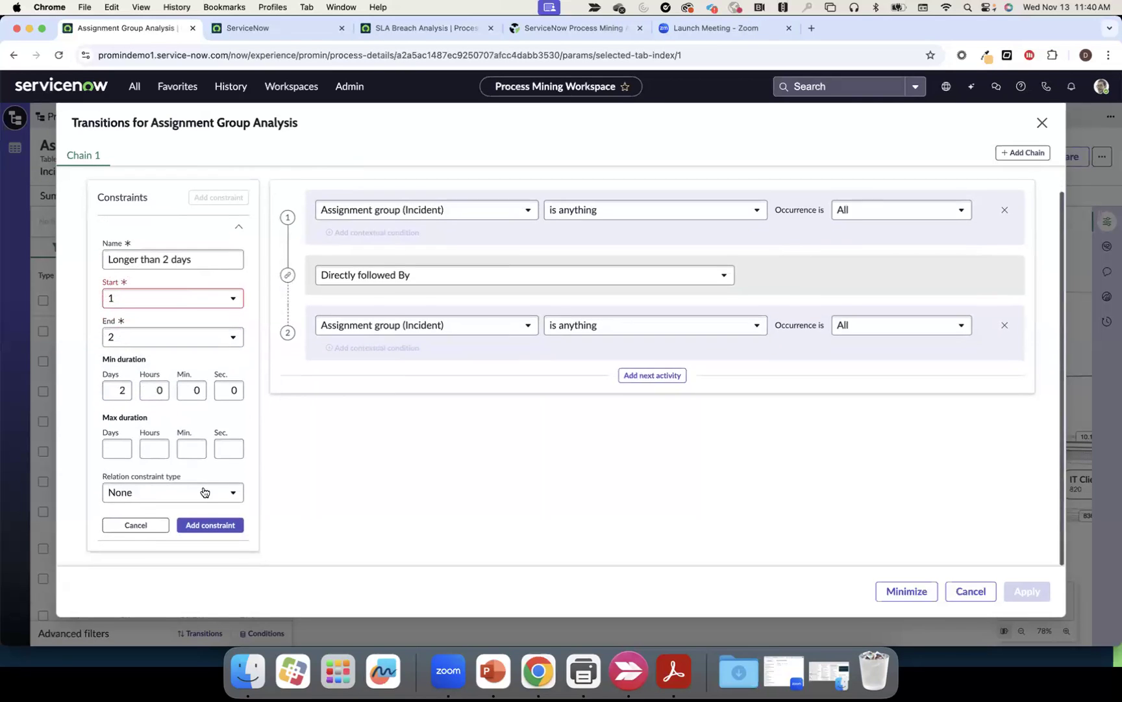
click(211, 524)
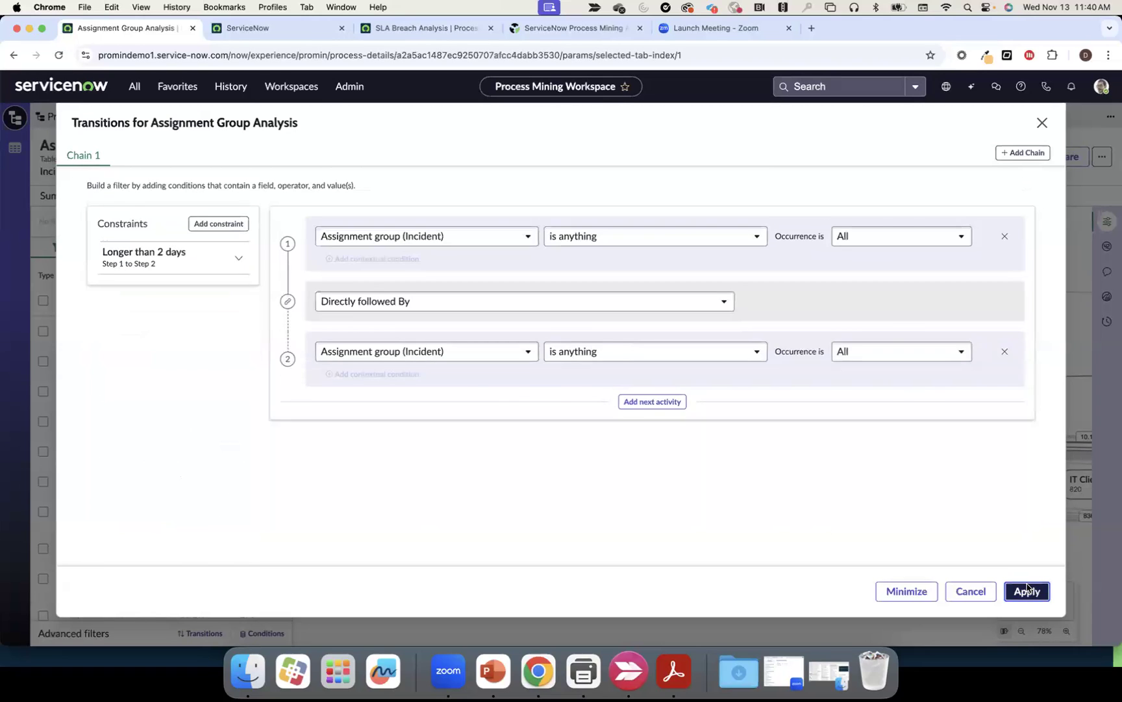
click(1026, 589)
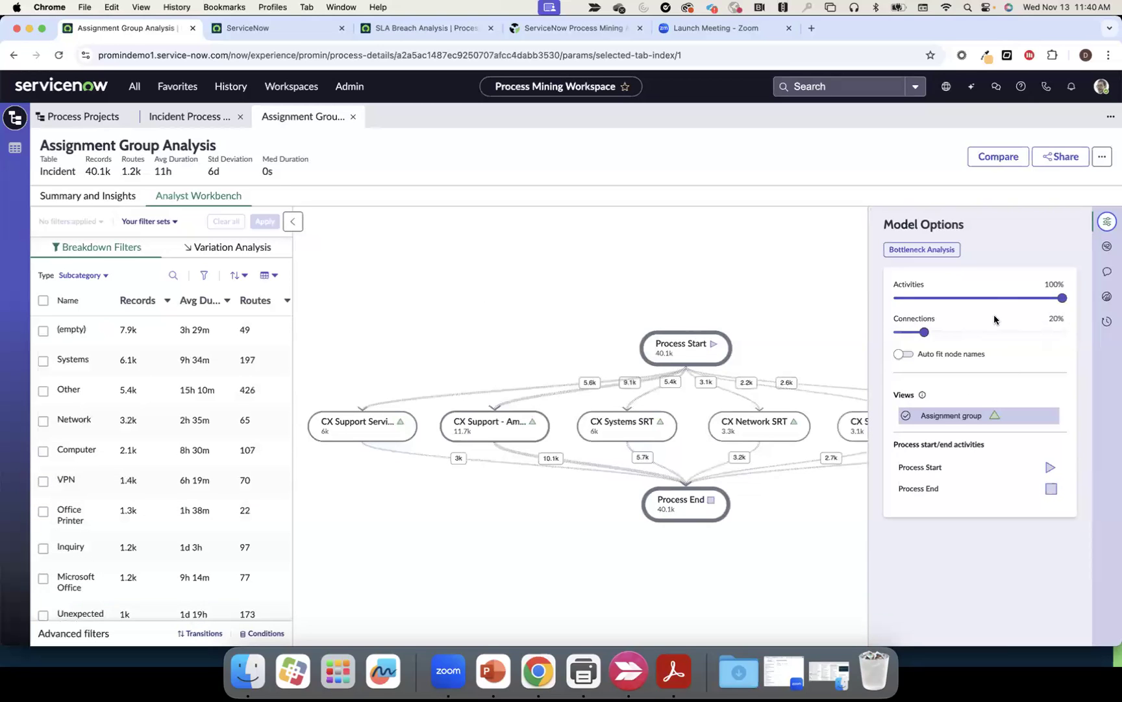
Keep connections at 45% and reapply the transitions filter, dismissing the background-task notice
click(967, 333)
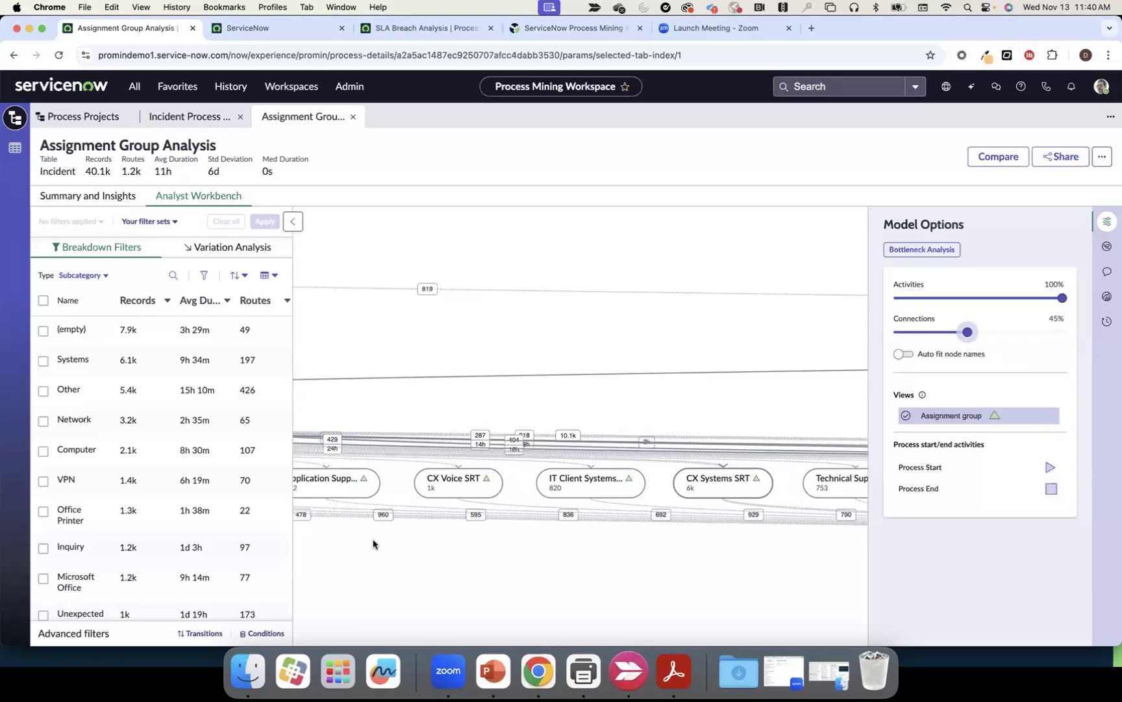
click(201, 633)
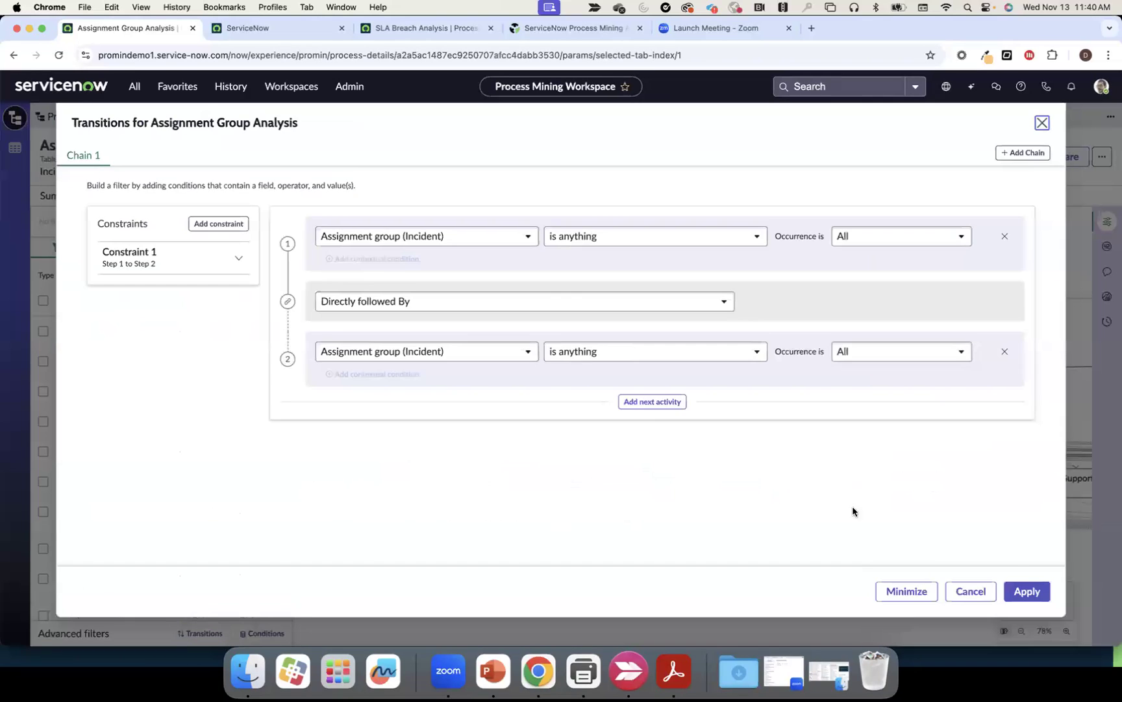
click(1026, 588)
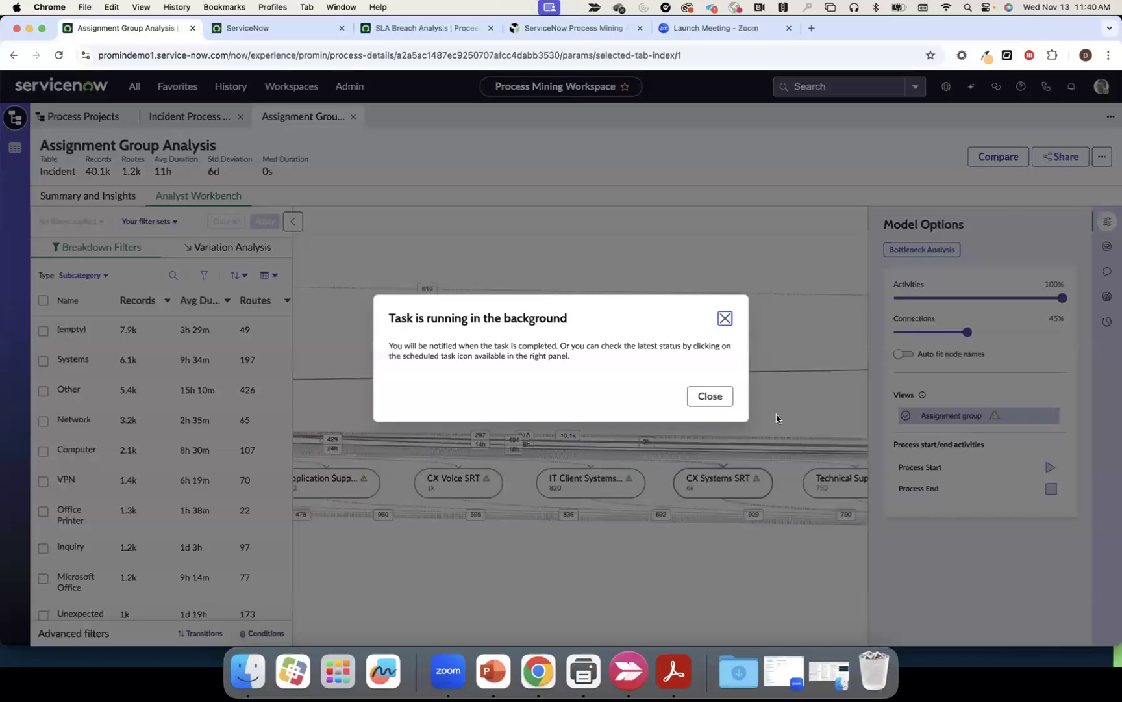
click(1106, 345)
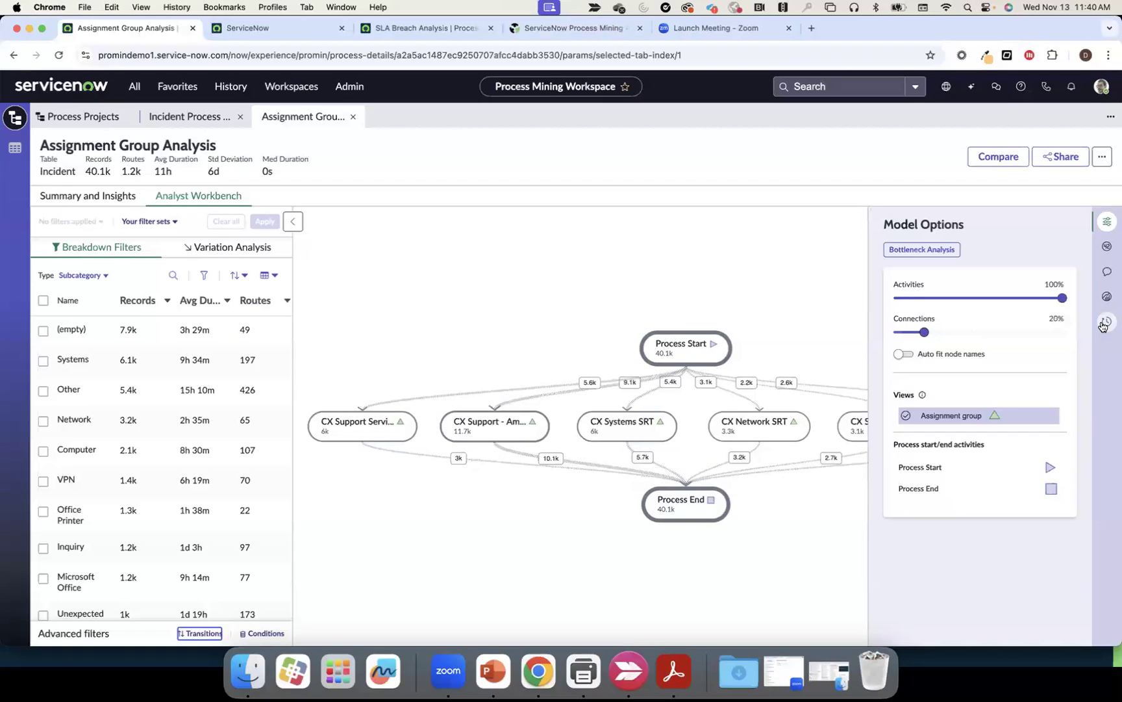
Load the completed Mining Transitions result from Scheduled tasks (1.3k incidents) and close Model Options
click(1104, 322)
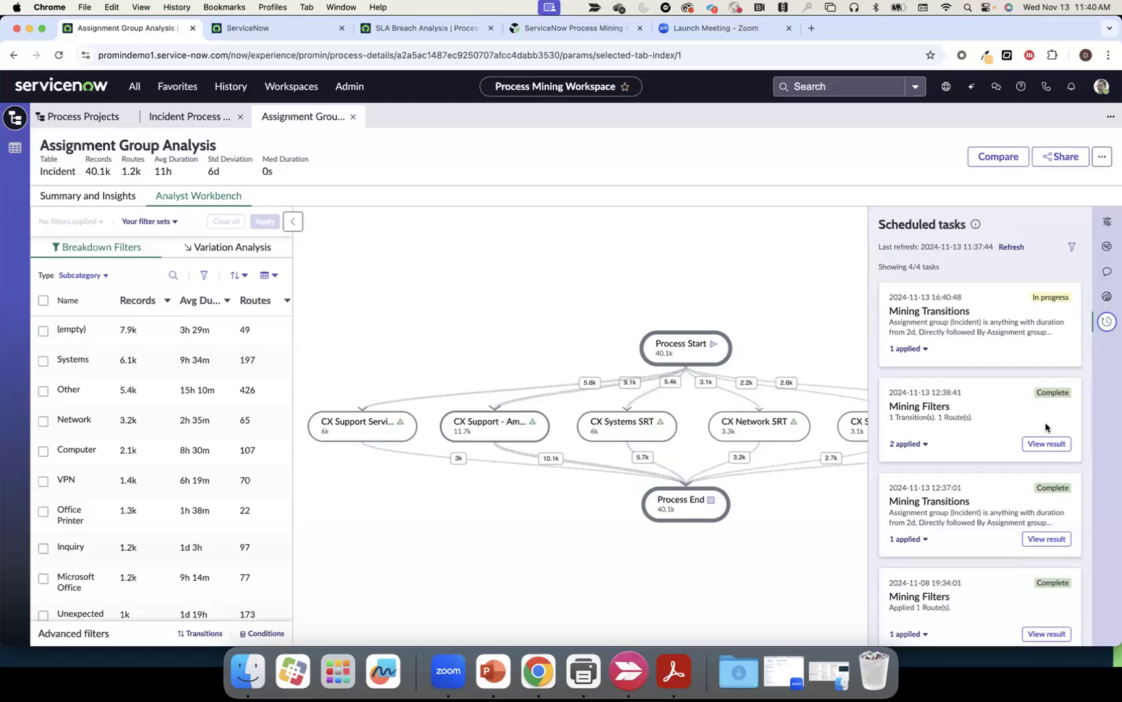
scroll(1046, 445, down, 1)
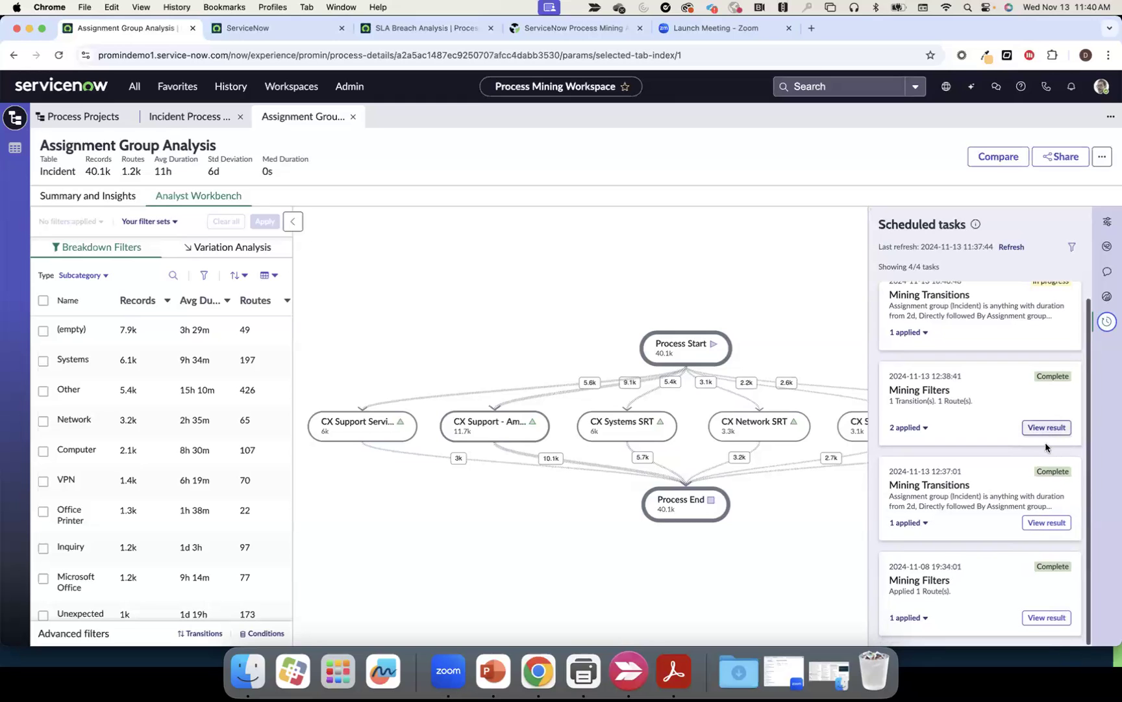
click(1046, 523)
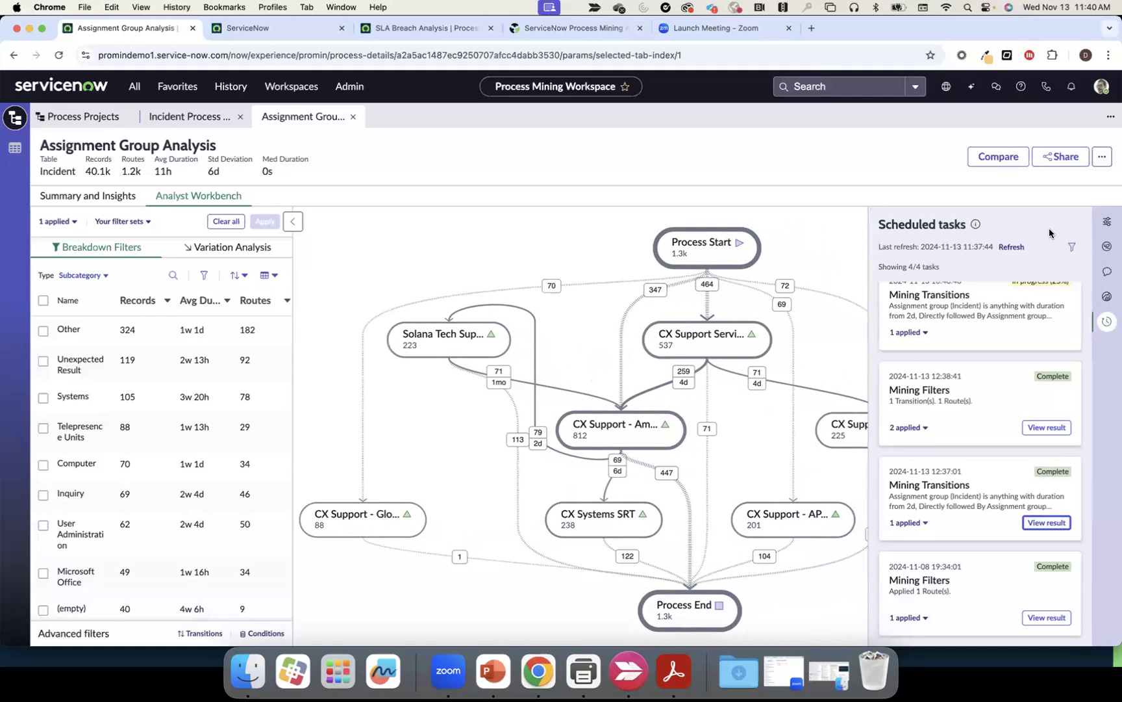
click(1105, 224)
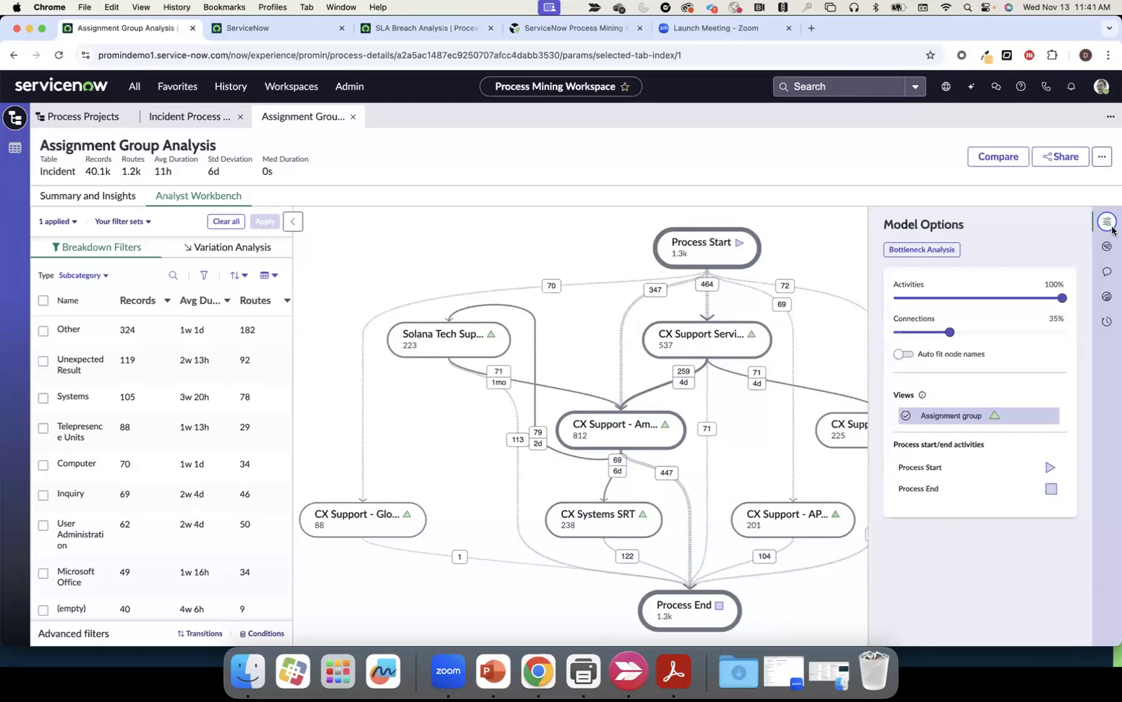
click(1109, 224)
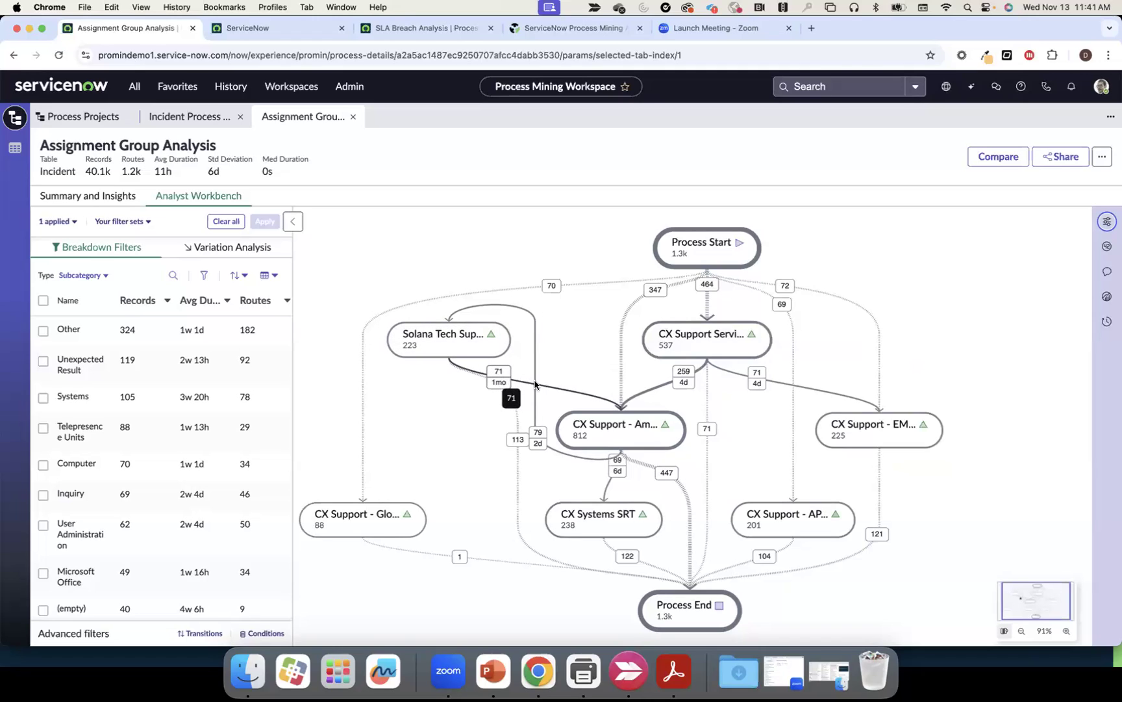
mouse_move(499, 383)
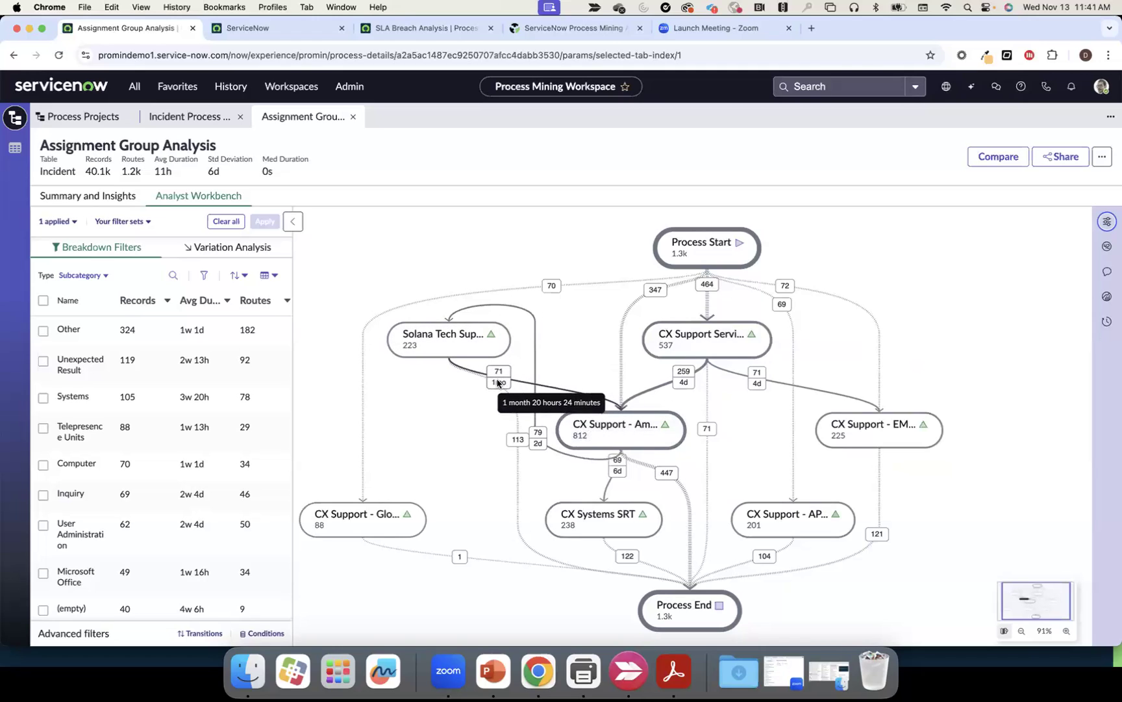
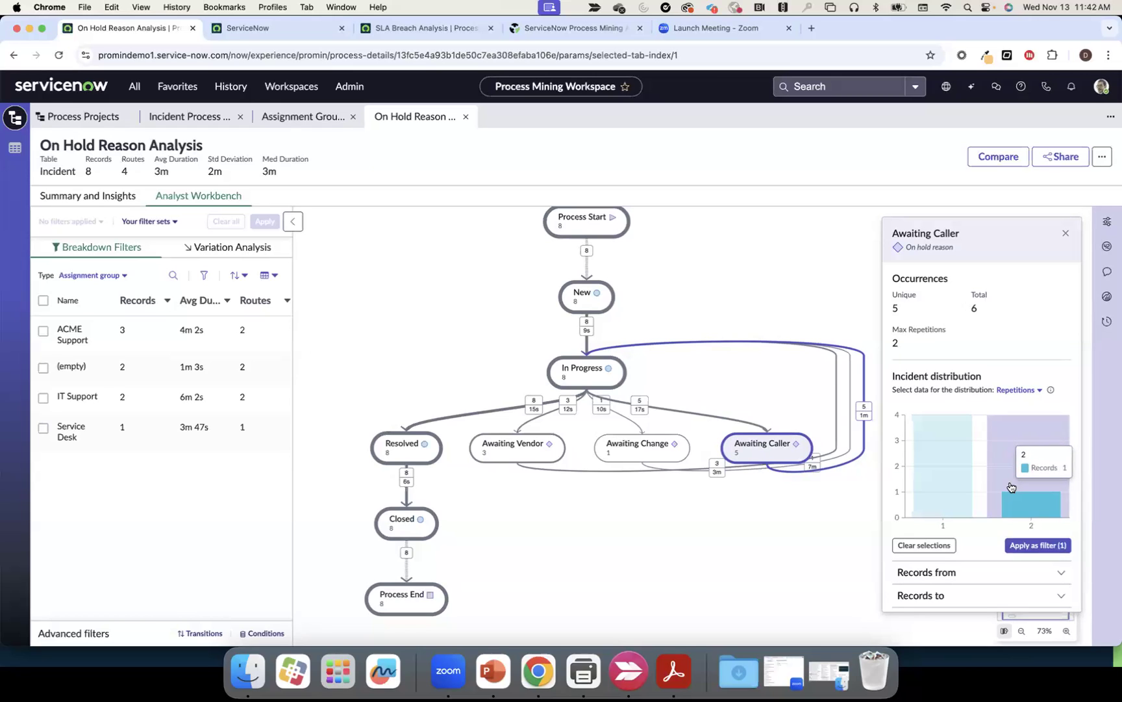
Filter the map to incidents with Awaiting Caller repeated twice, then view the Incidents list
click(1037, 544)
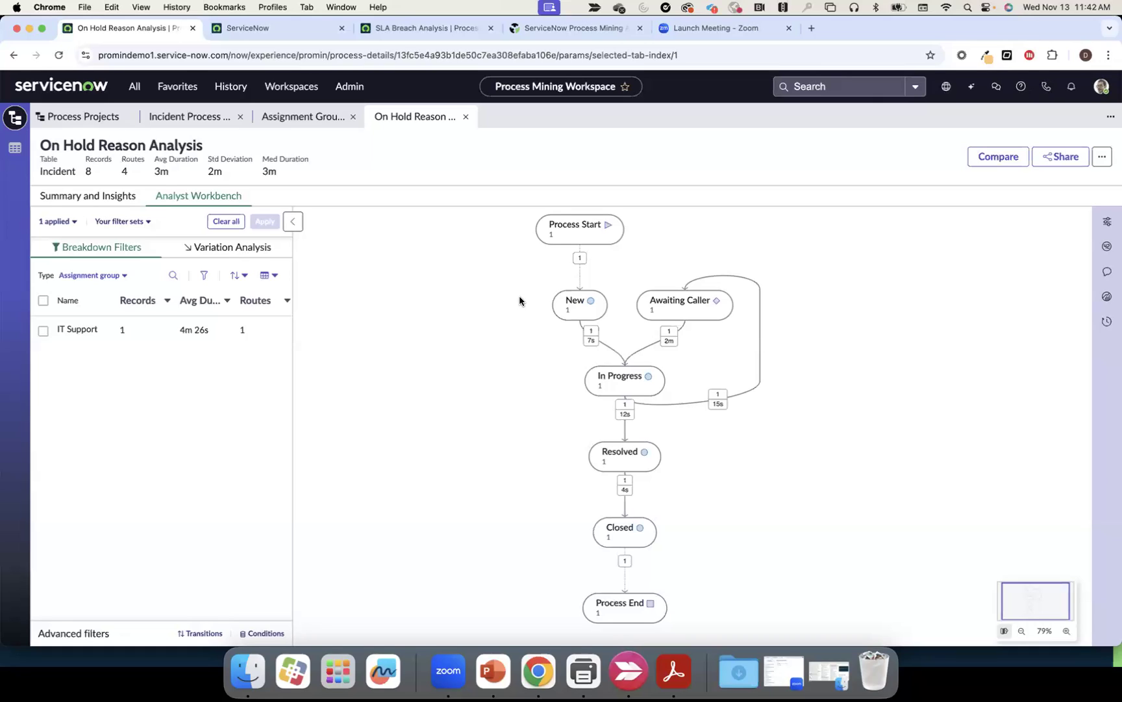
click(268, 31)
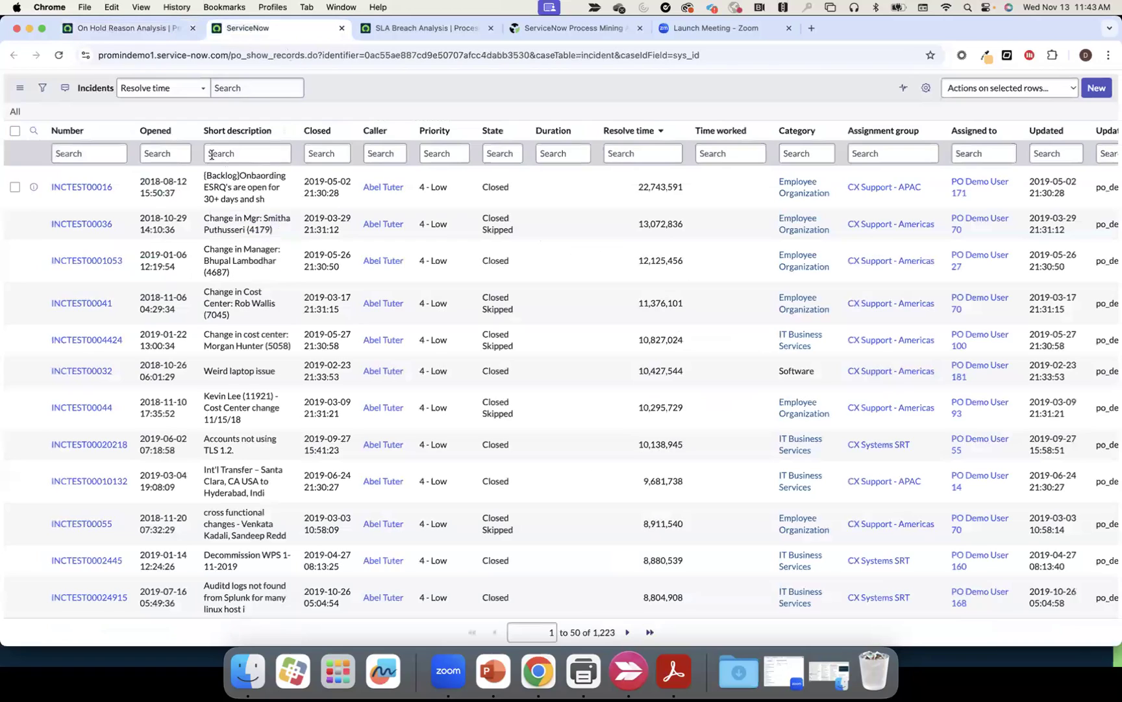
On the SLA Breach Analysis tab, log back in with the user name and account password
click(416, 25)
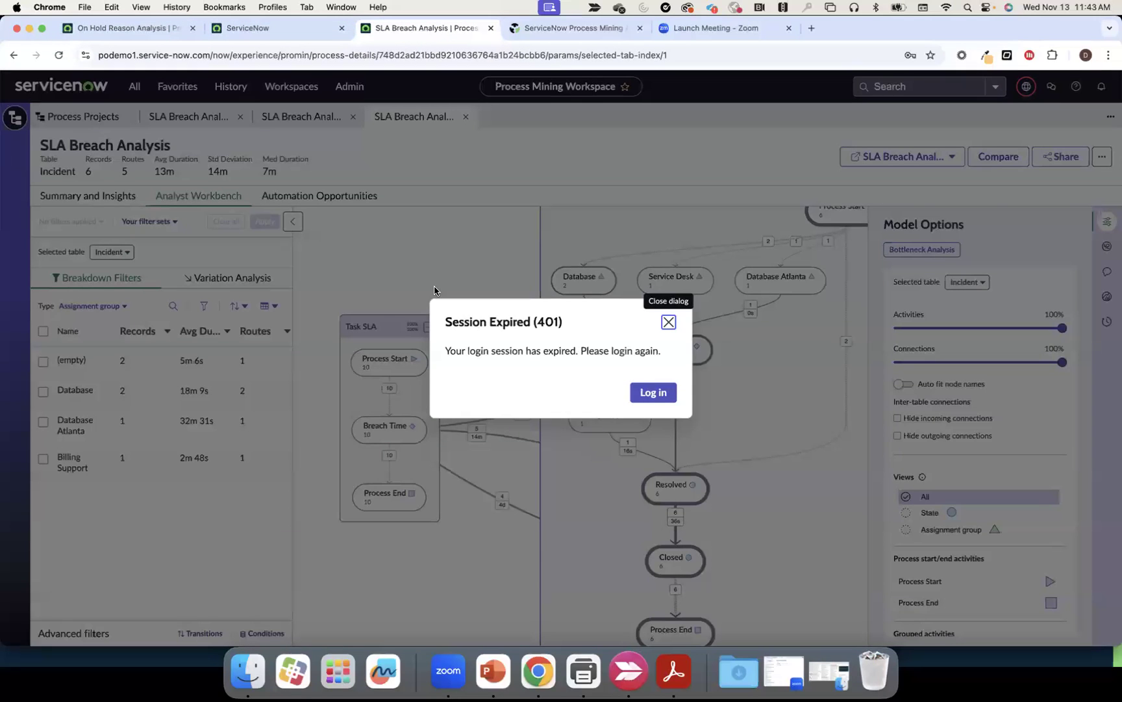
click(652, 392)
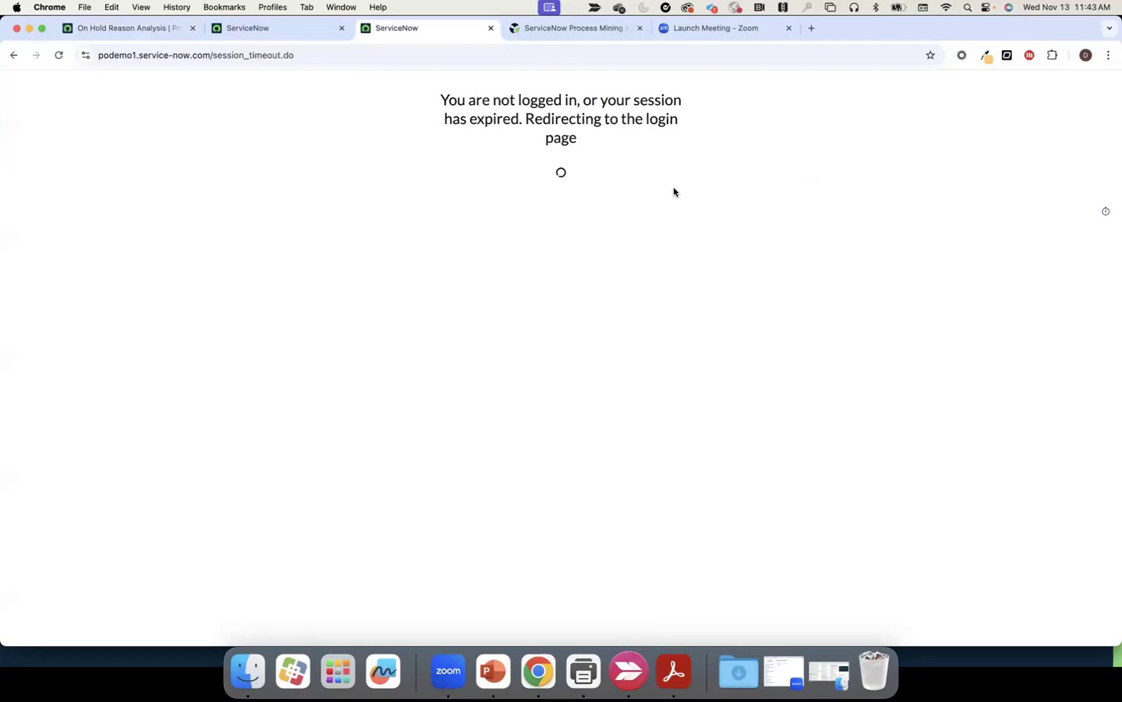
text(admin)
key(Tab)
text(•••••••)
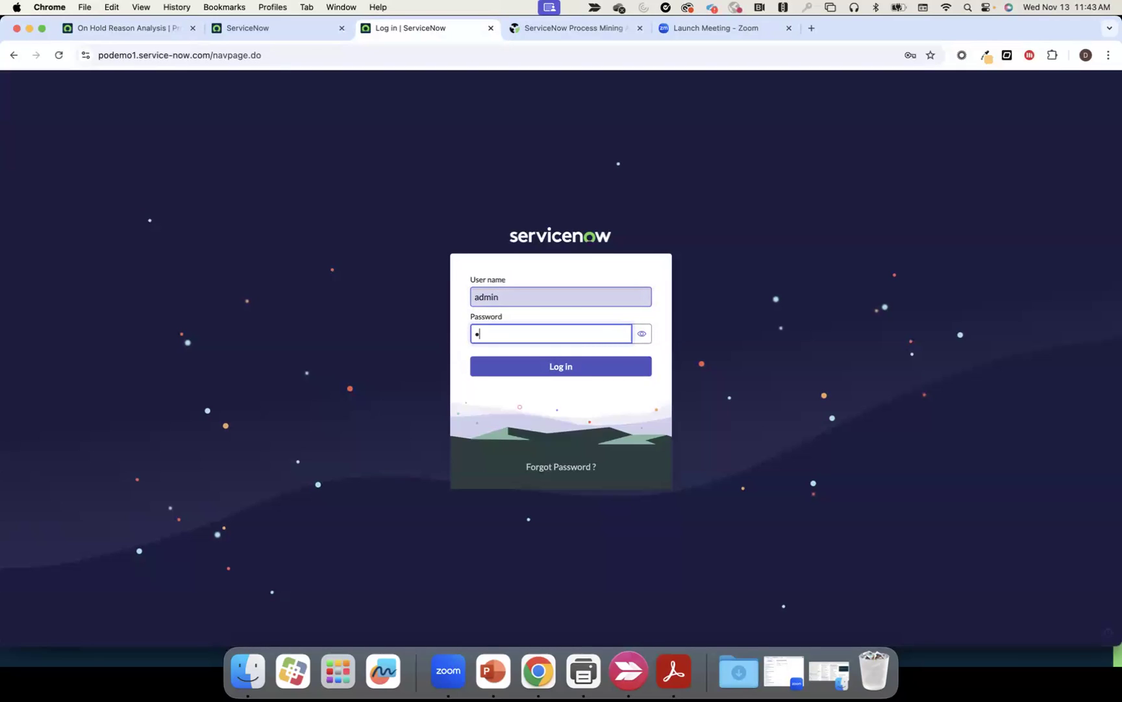
key(BackSpace)
key(BackSpace)
key(BackSpace)
key(BackSpace)
key(BackSpace)
key(BackSpace)
key(BackSpace)
text(••••••••••)
key(Return)
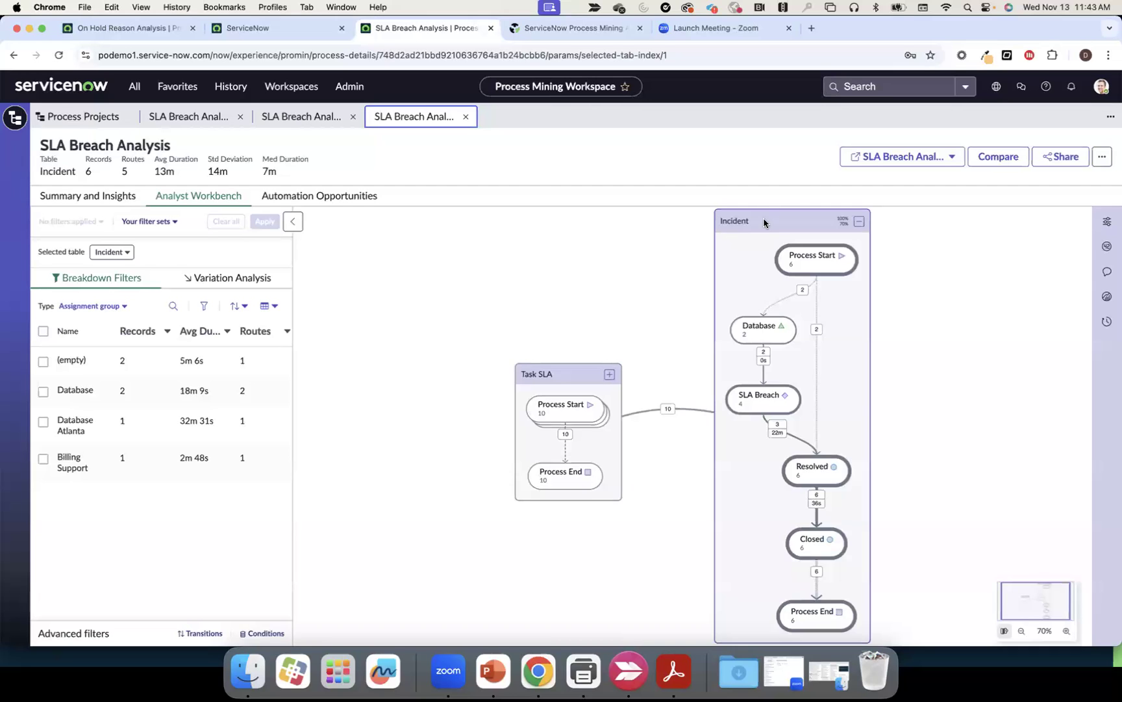
Expand the Task SLA group and show the Incident table at 100% connections
drag(537, 372, 470, 318)
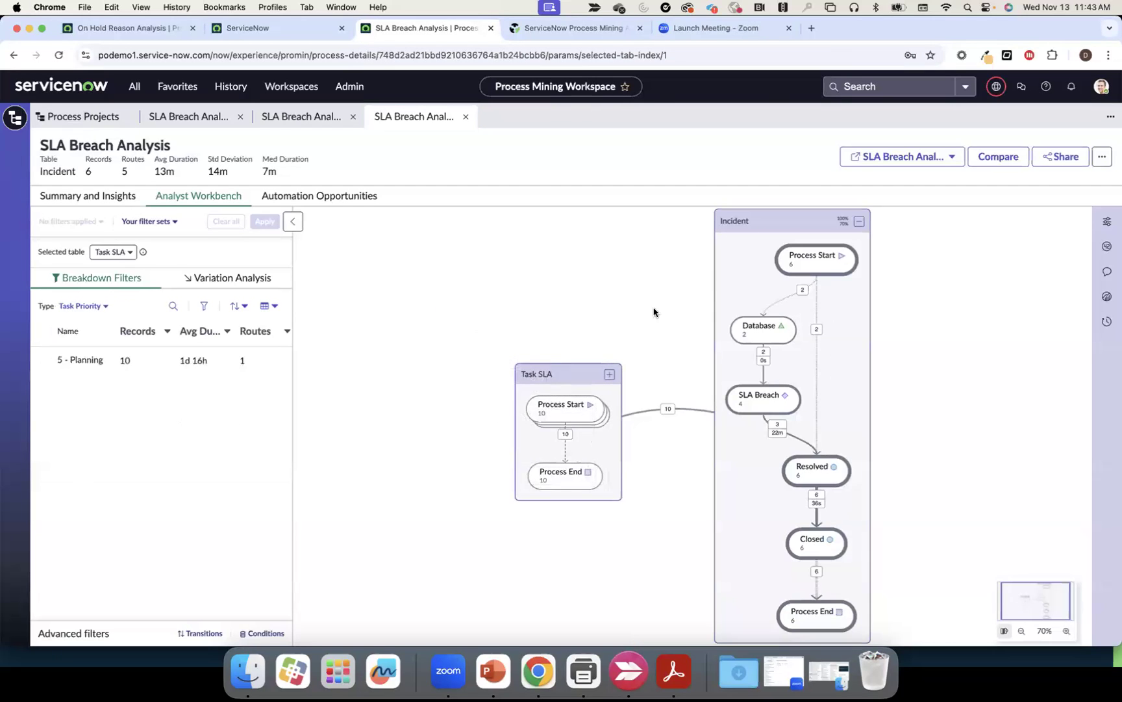
click(609, 377)
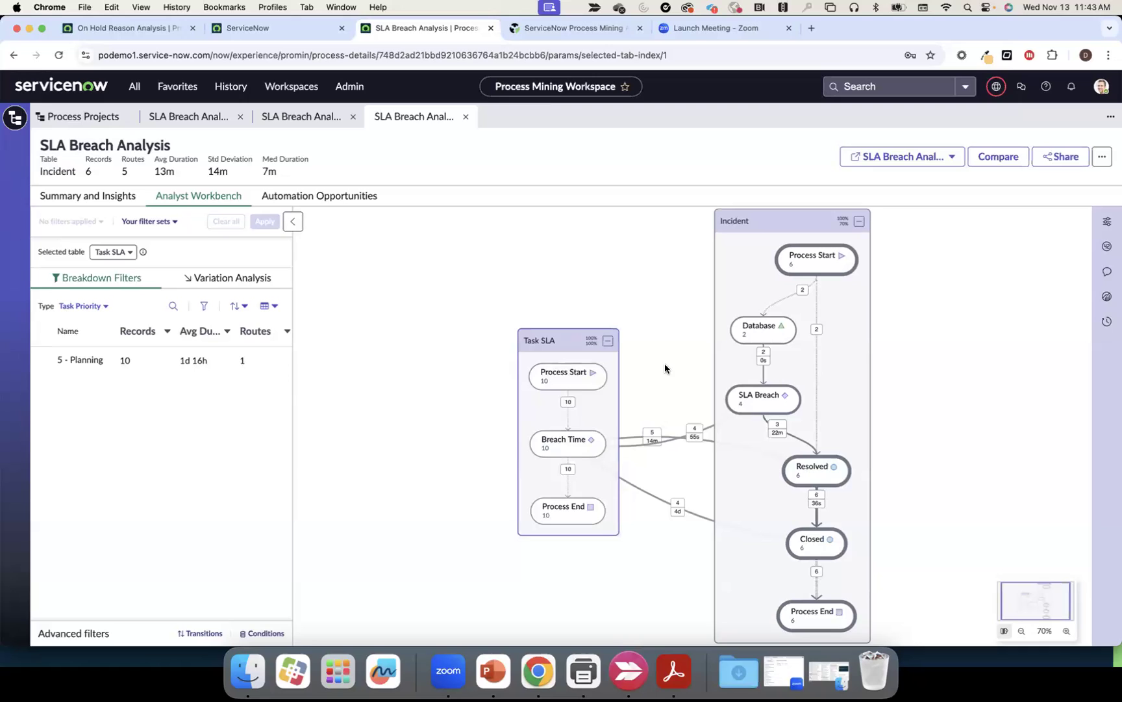
click(1107, 222)
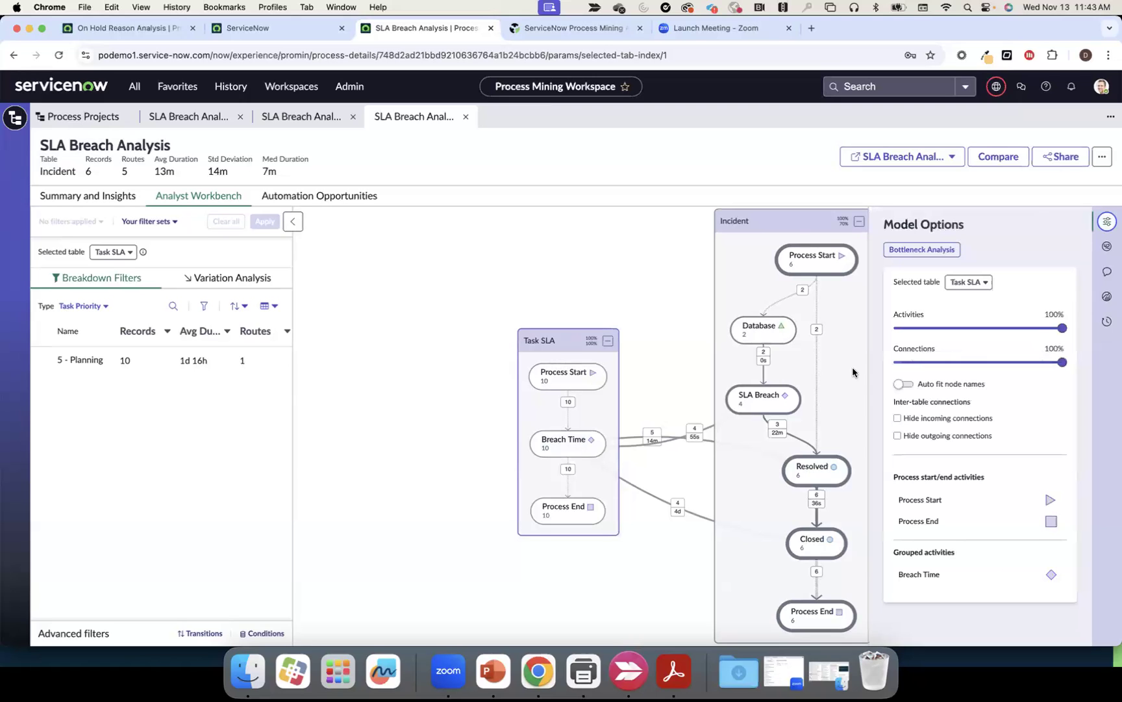
click(842, 255)
click(1059, 363)
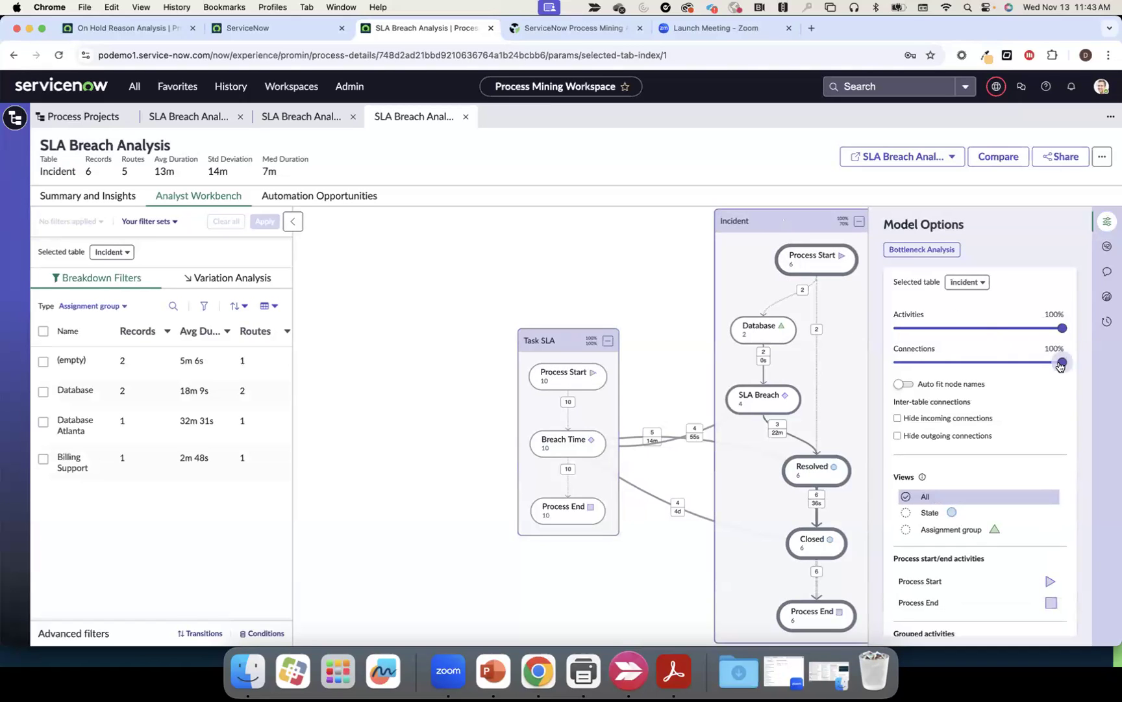
click(1104, 223)
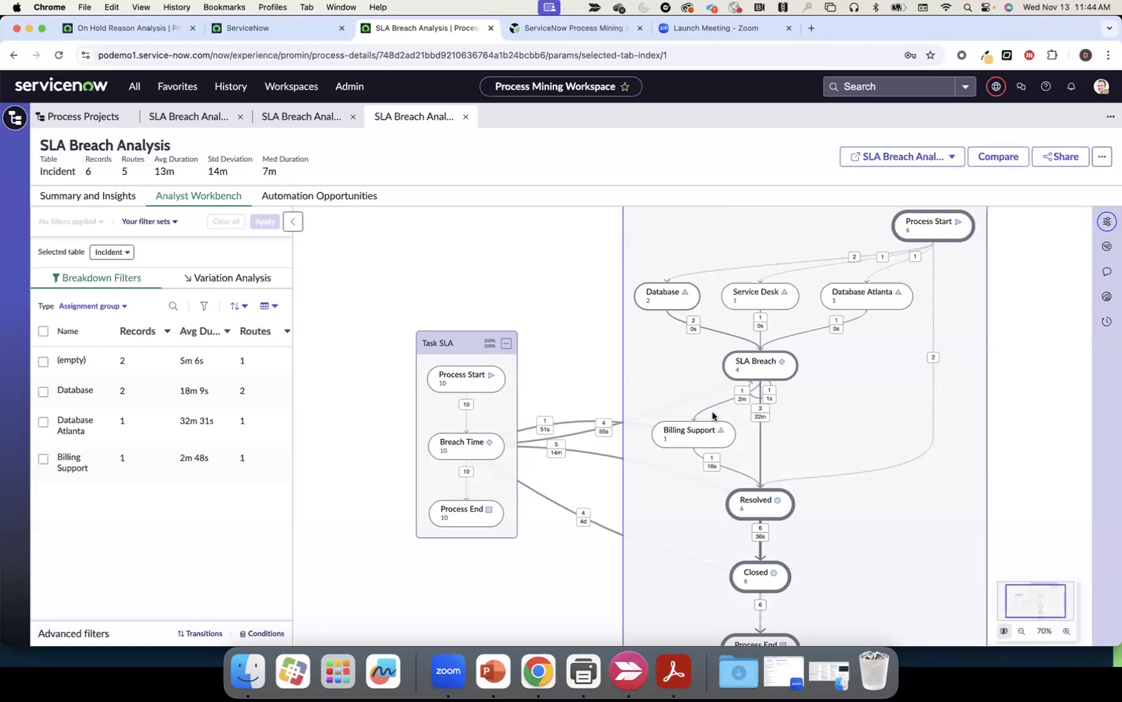
scroll(578, 391, right, 2)
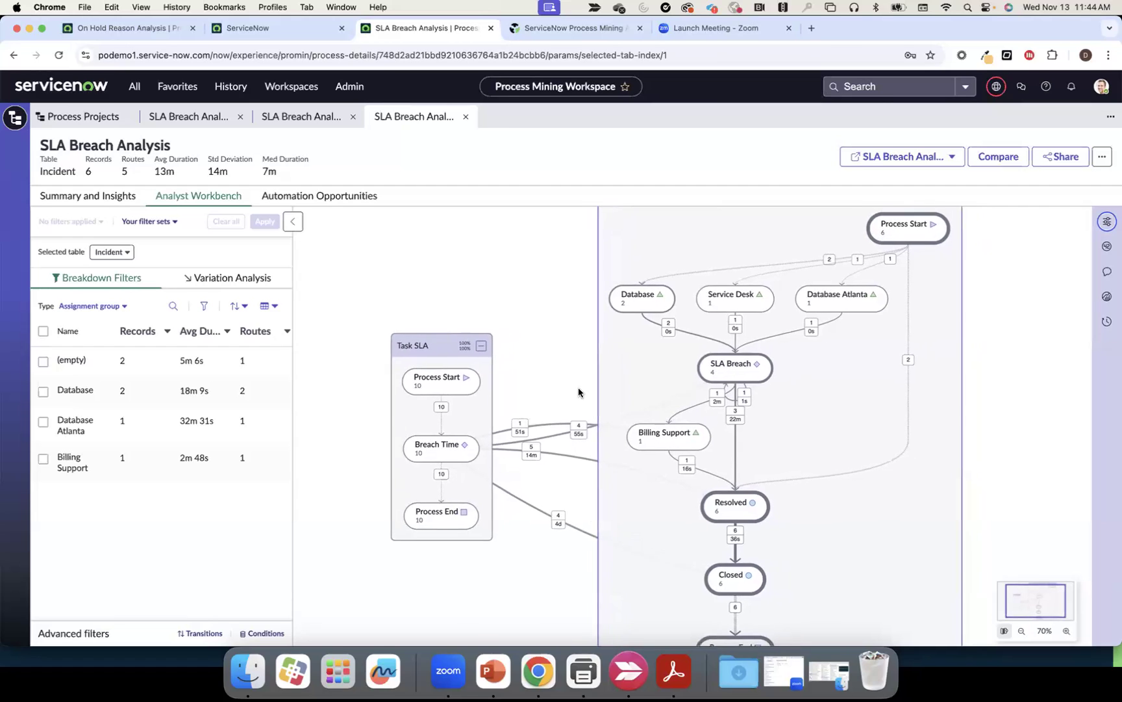
scroll(578, 391, right, 1)
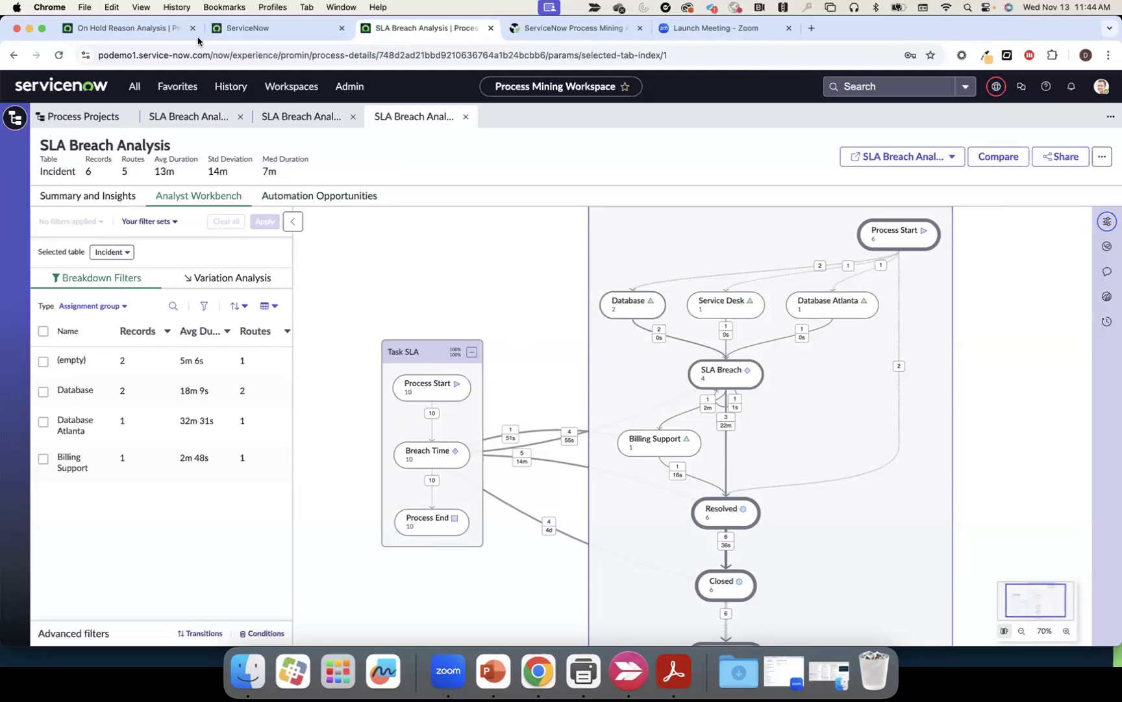
From the On Hold Reason tab, clear the project search to list all projects and create a new one
click(163, 27)
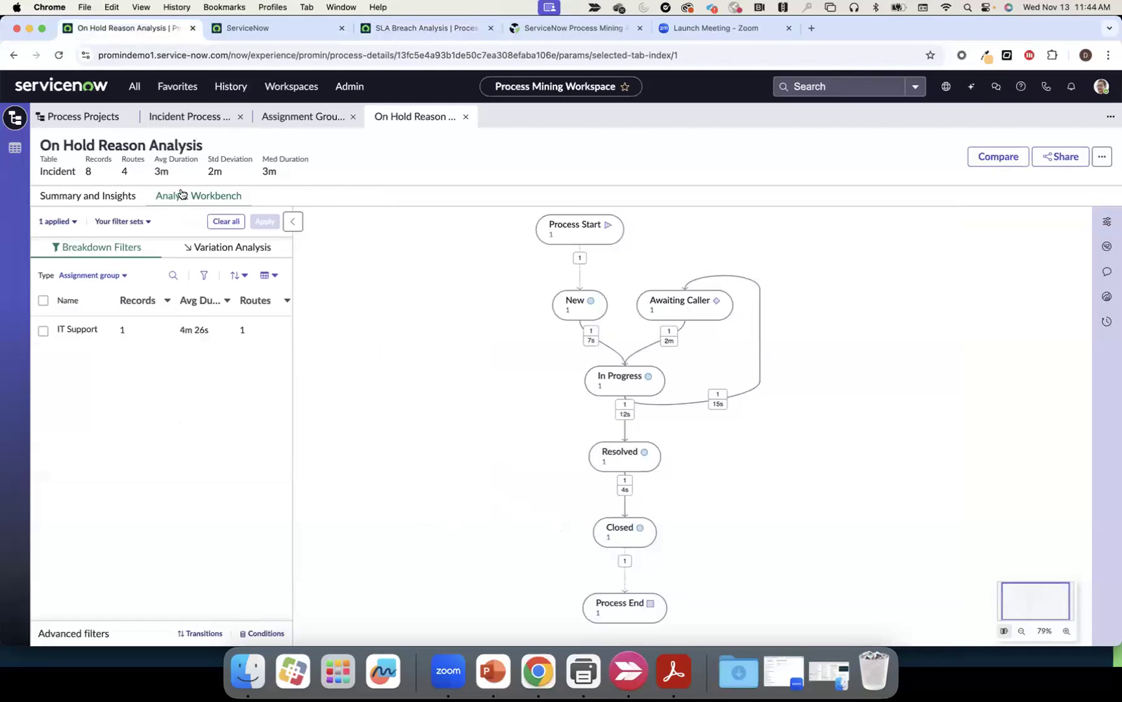
click(100, 117)
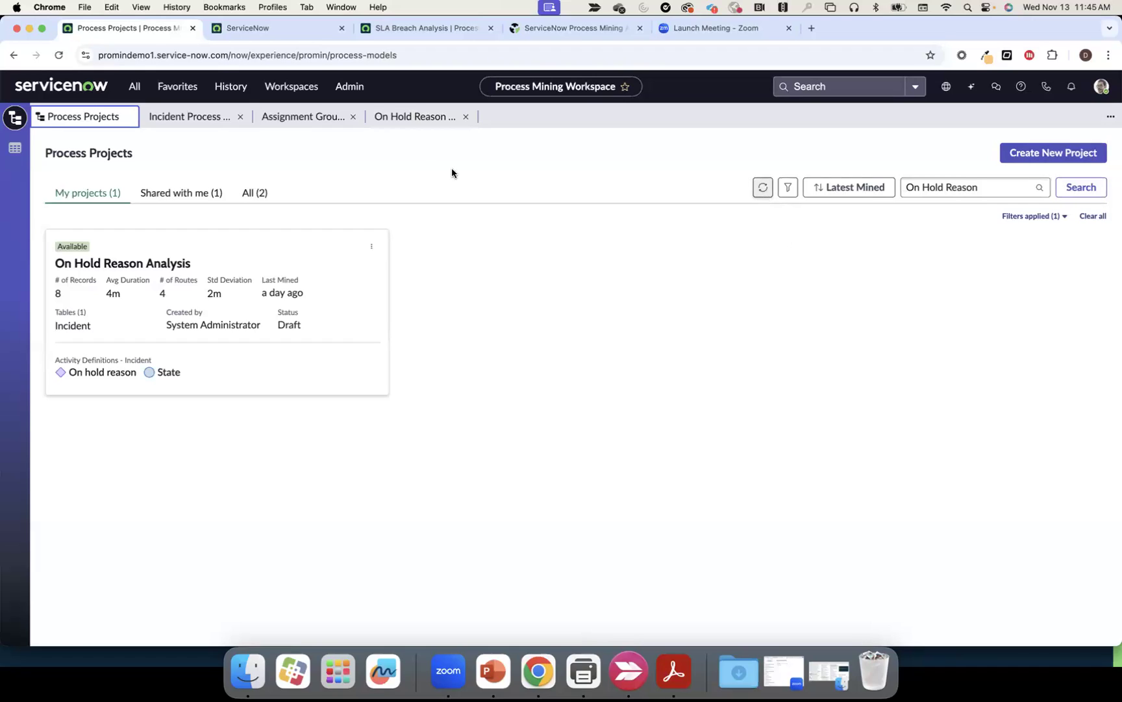
drag(991, 187, 906, 187)
key(BackSpace)
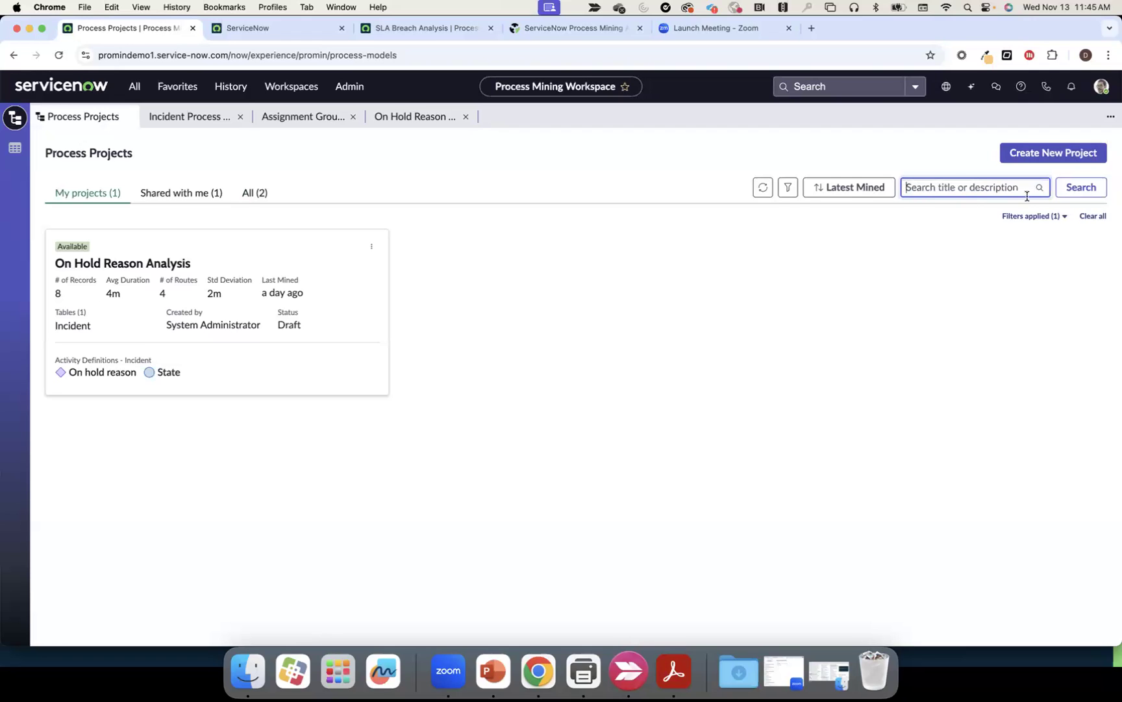
click(1080, 188)
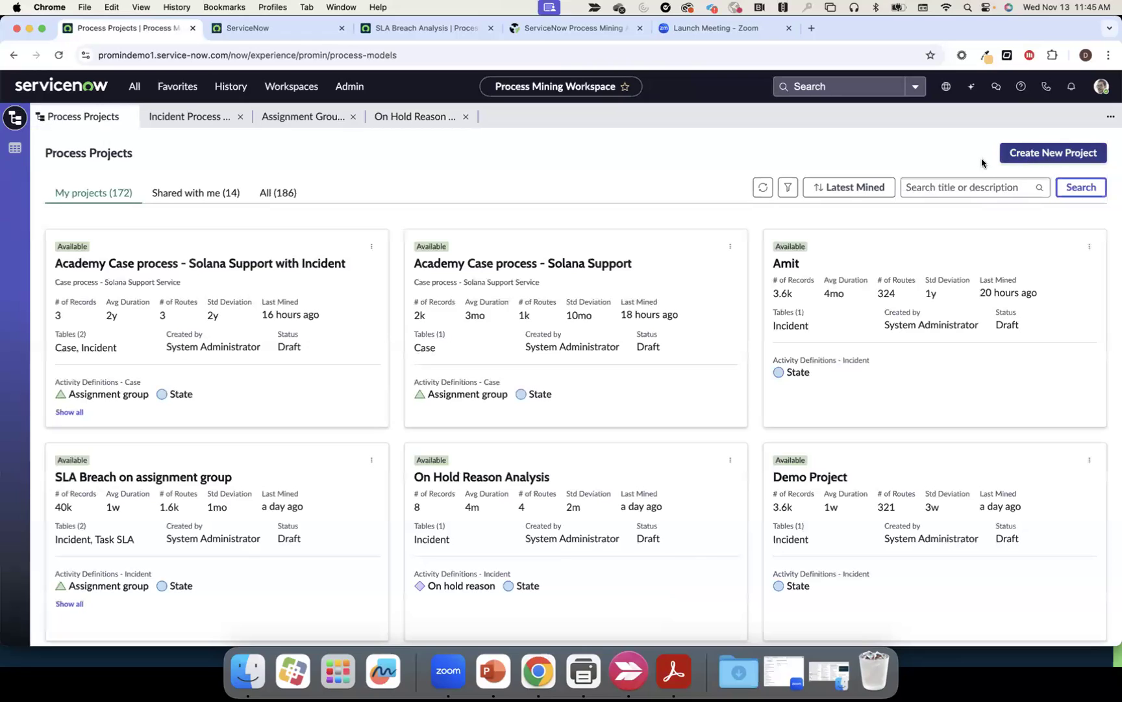
click(1032, 154)
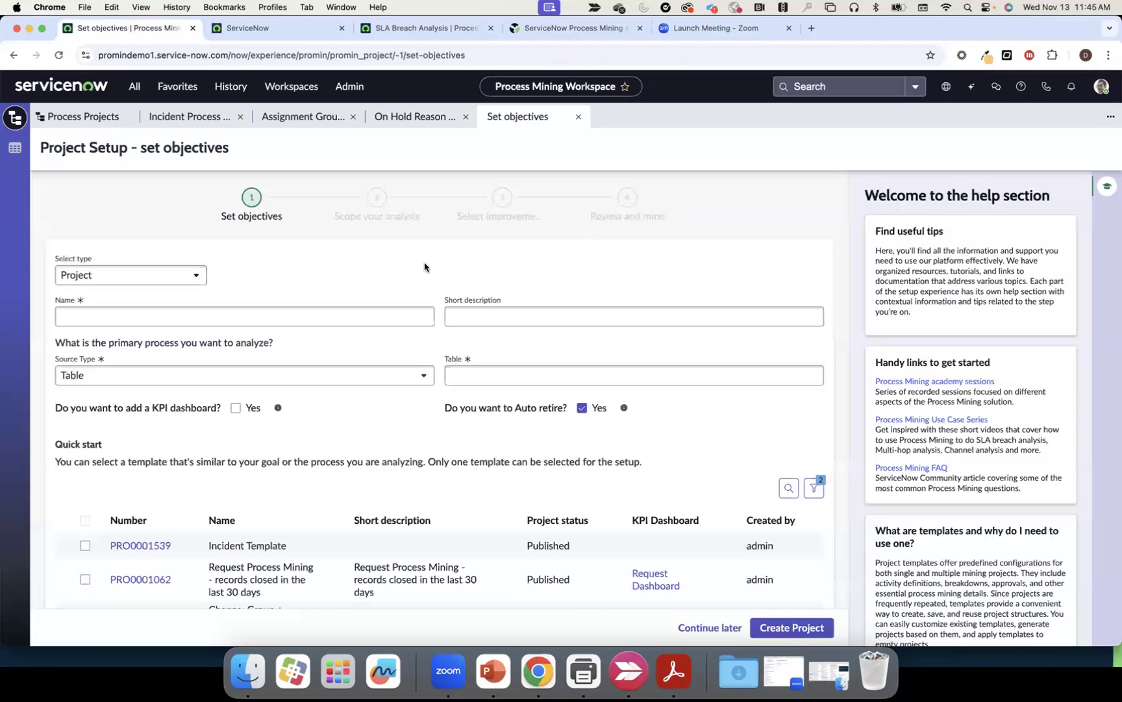
Name the project 'Live On Now', choose the Incident (incident) table, and create it
click(279, 311)
text(Live On Now - I)
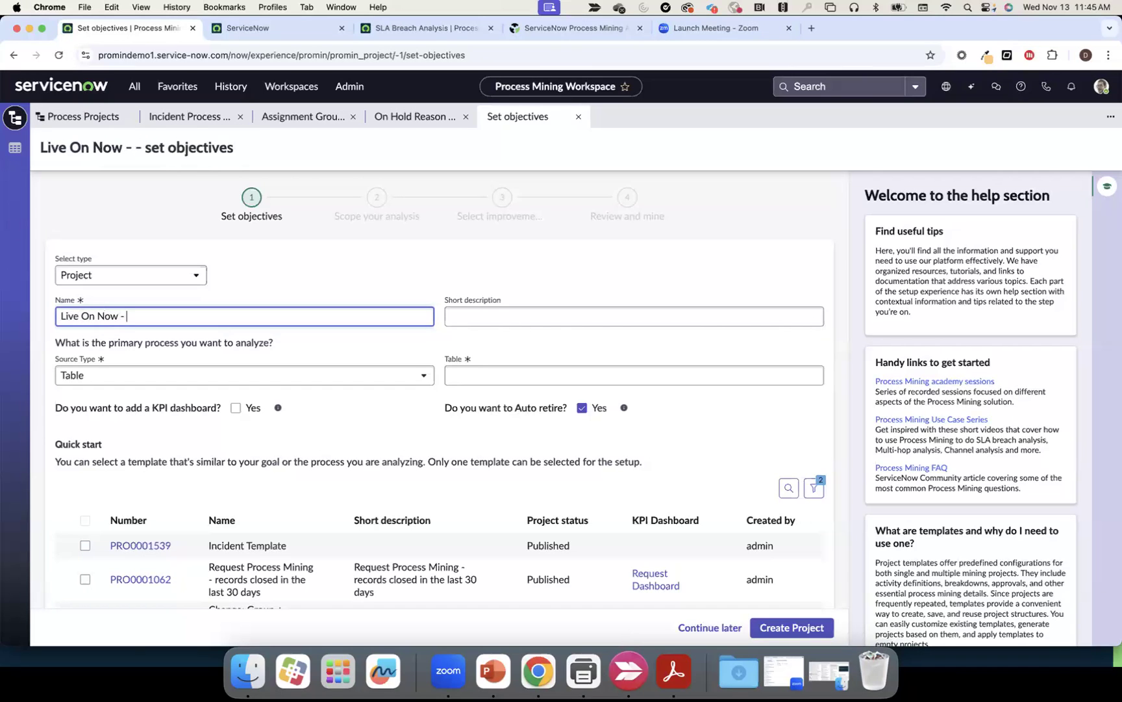
key(BackSpace)
key(BackSpace)
key(BackSpace)
click(468, 375)
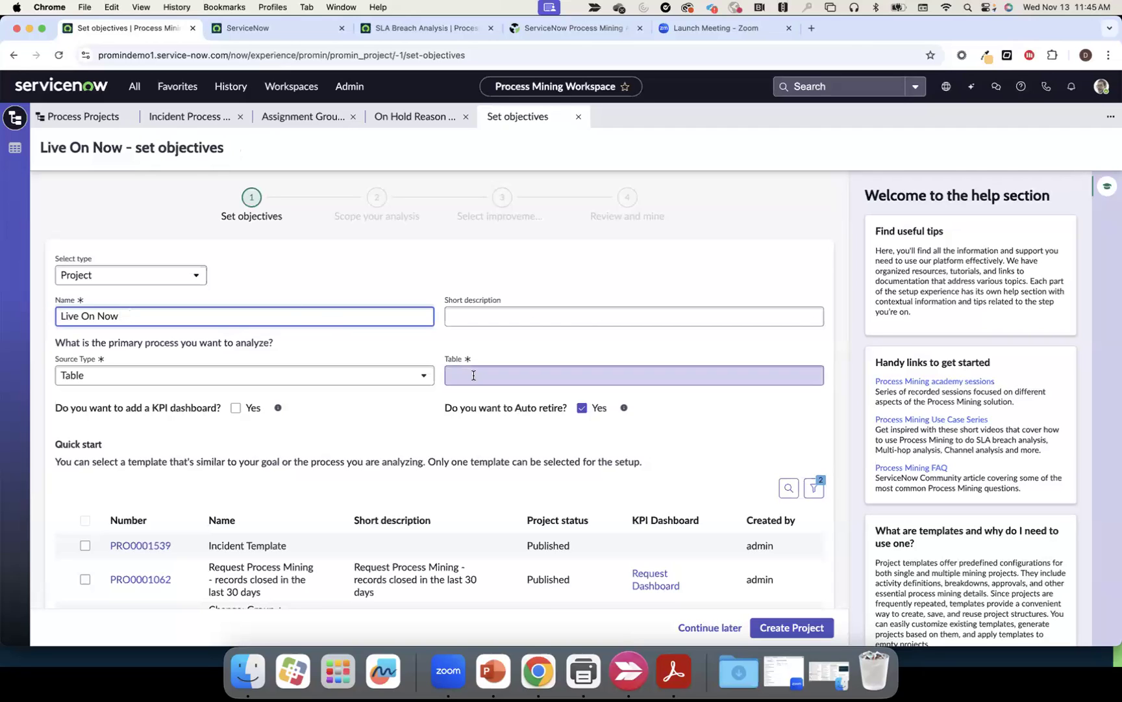
text(incident)
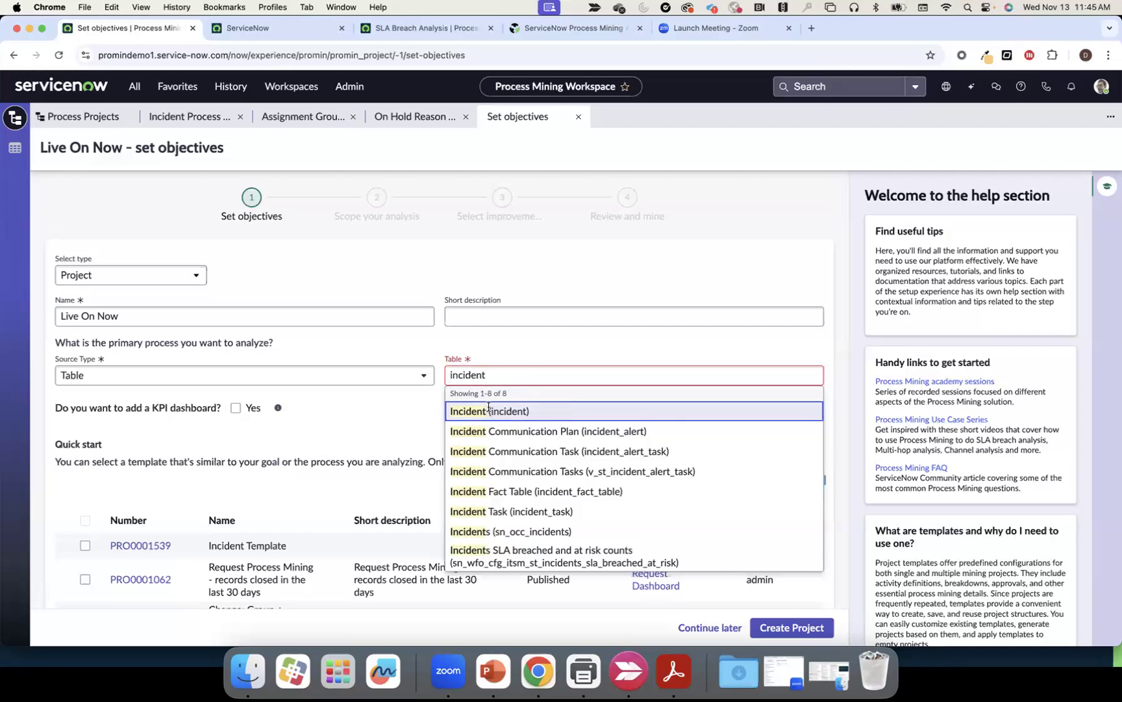
click(489, 412)
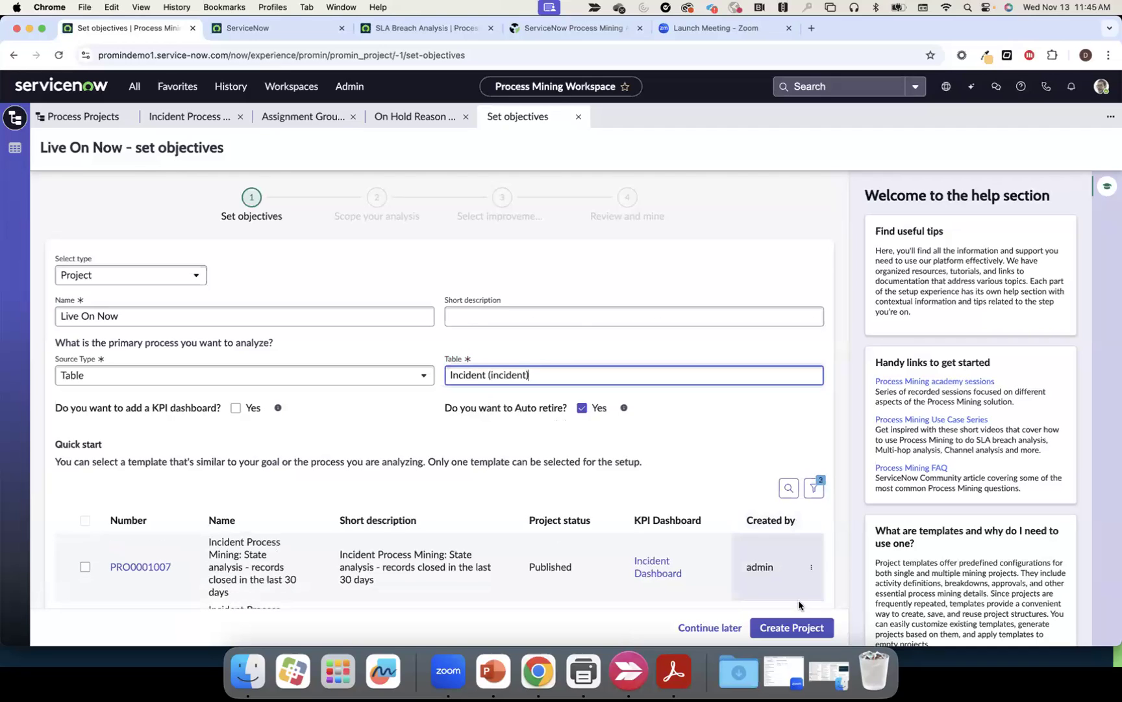
click(799, 628)
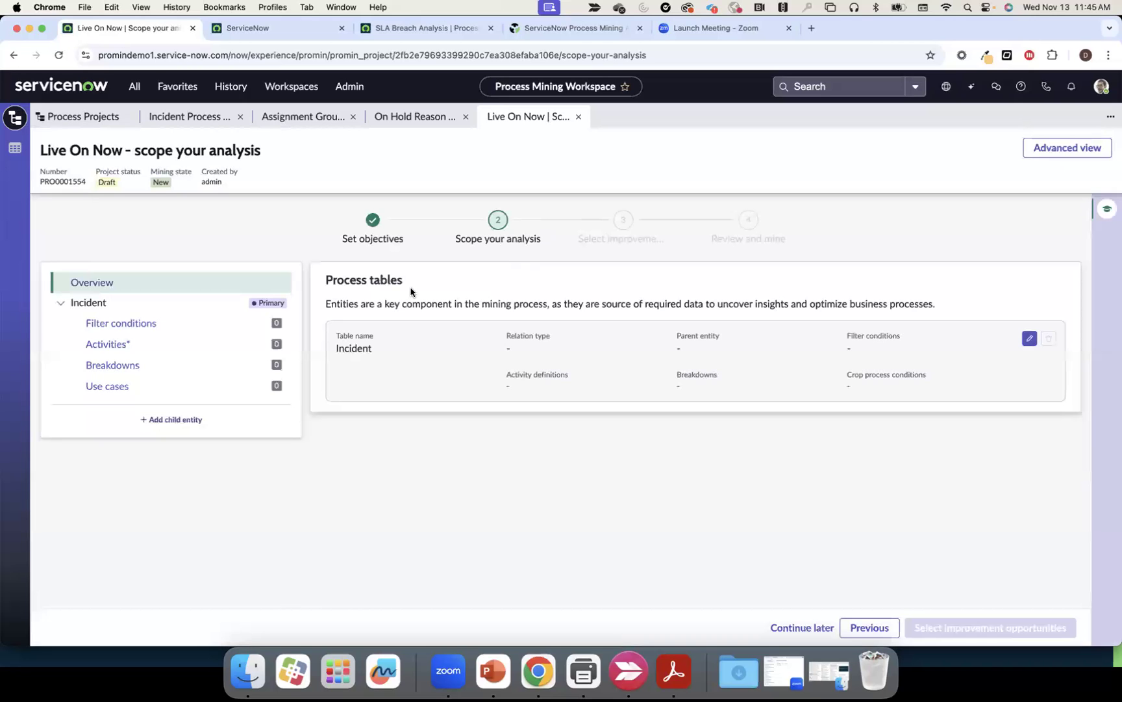
Add an Incident filter condition where Active is false
click(168, 330)
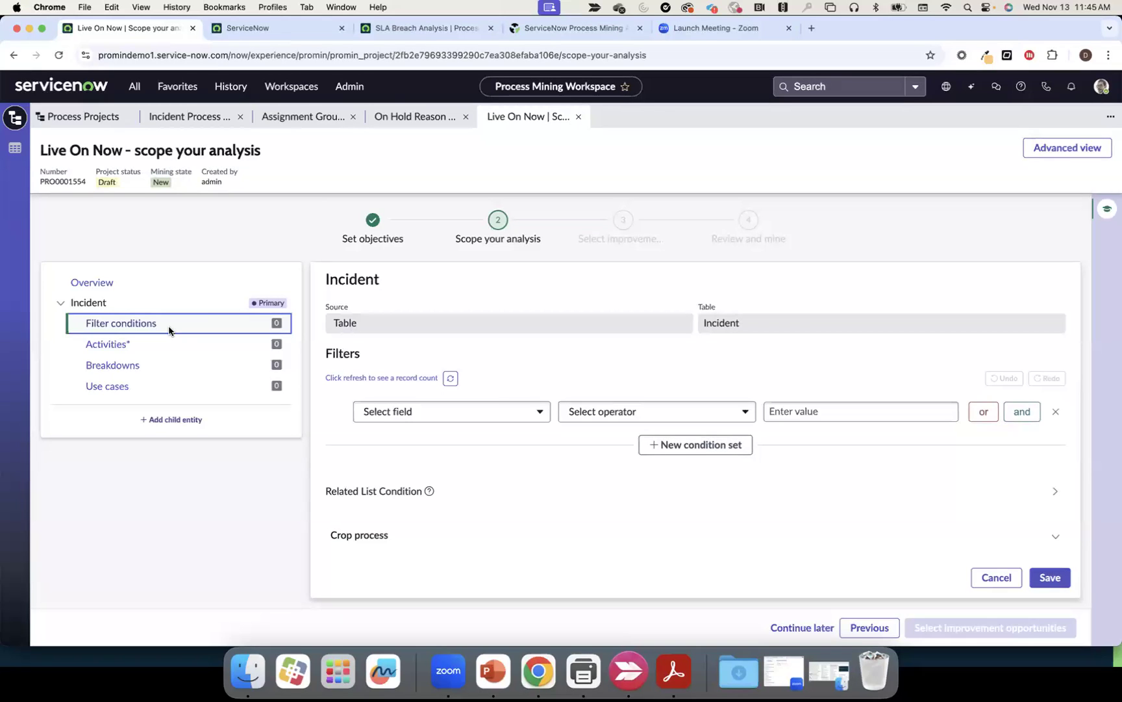
click(445, 413)
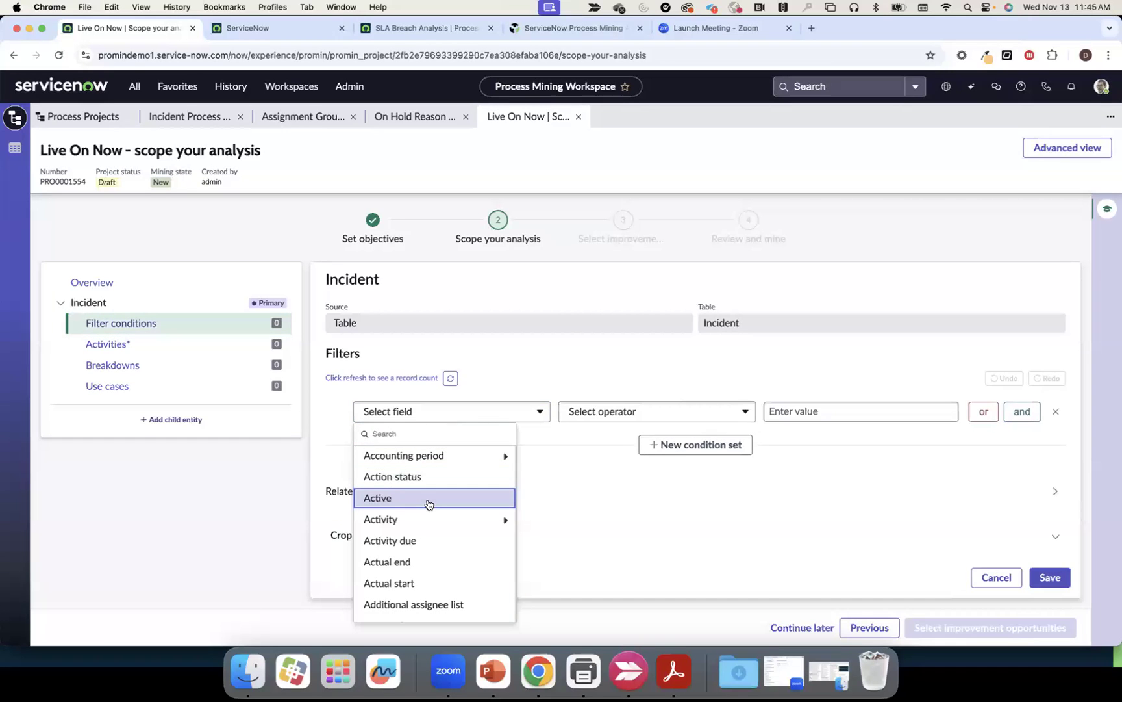
click(428, 504)
click(803, 451)
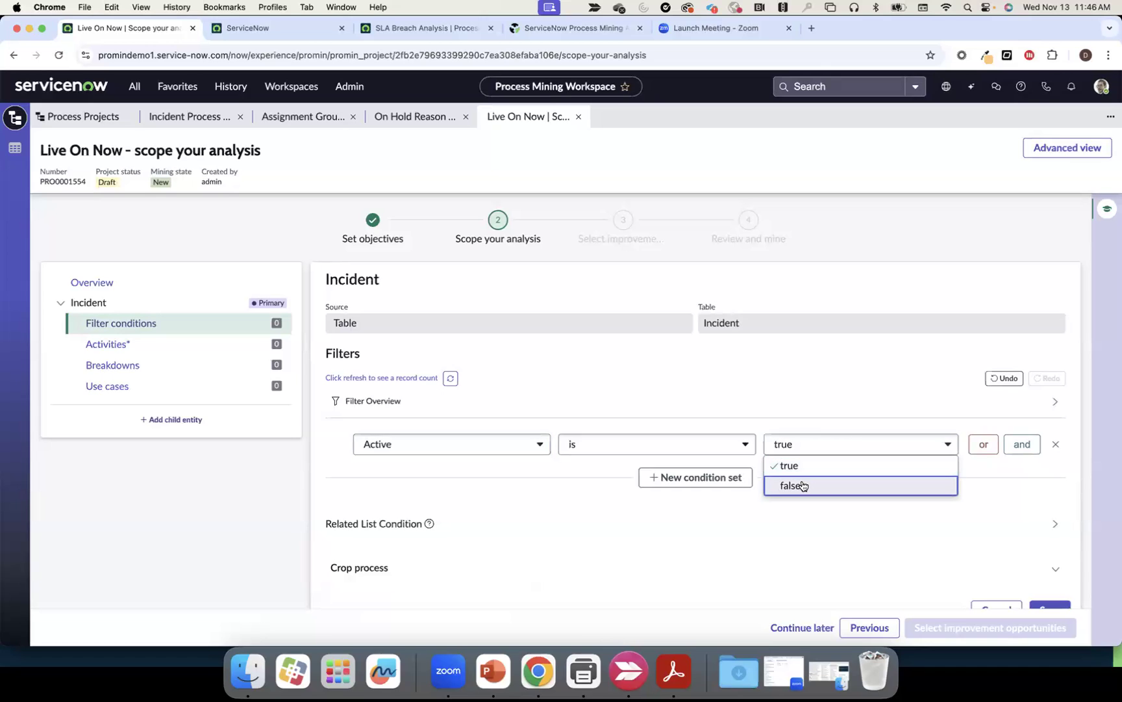
click(803, 486)
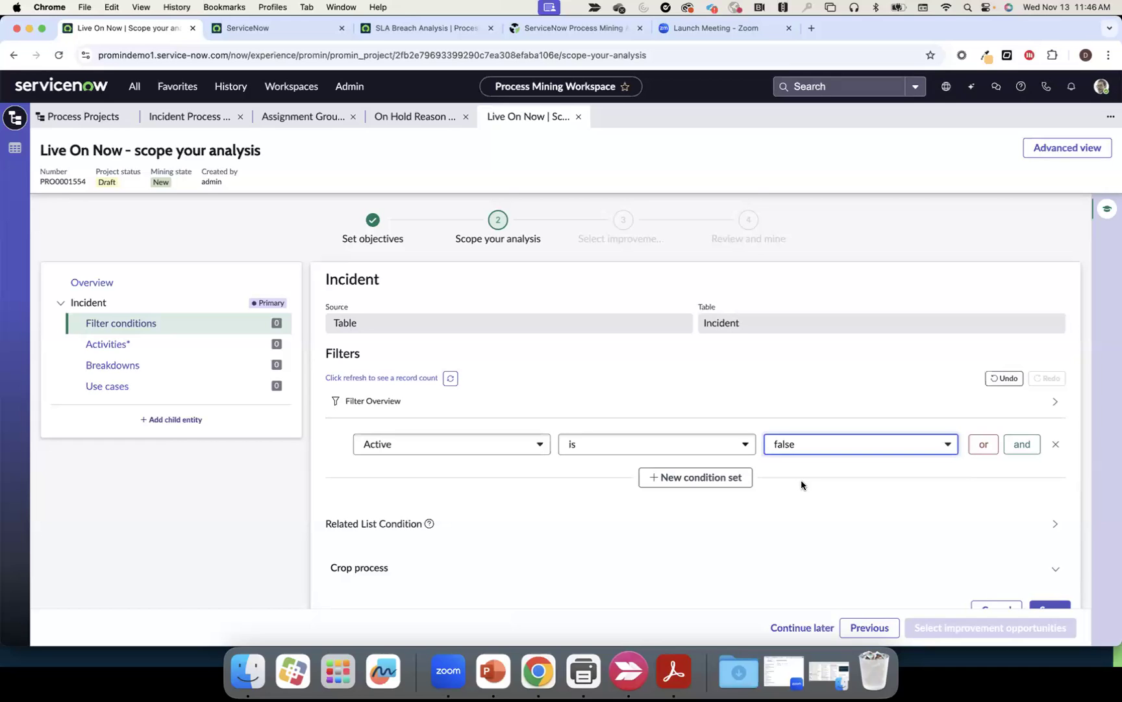
Remove the extra empty condition, refresh the 39981-record count, and save the filter
scroll(800, 481, down, 1)
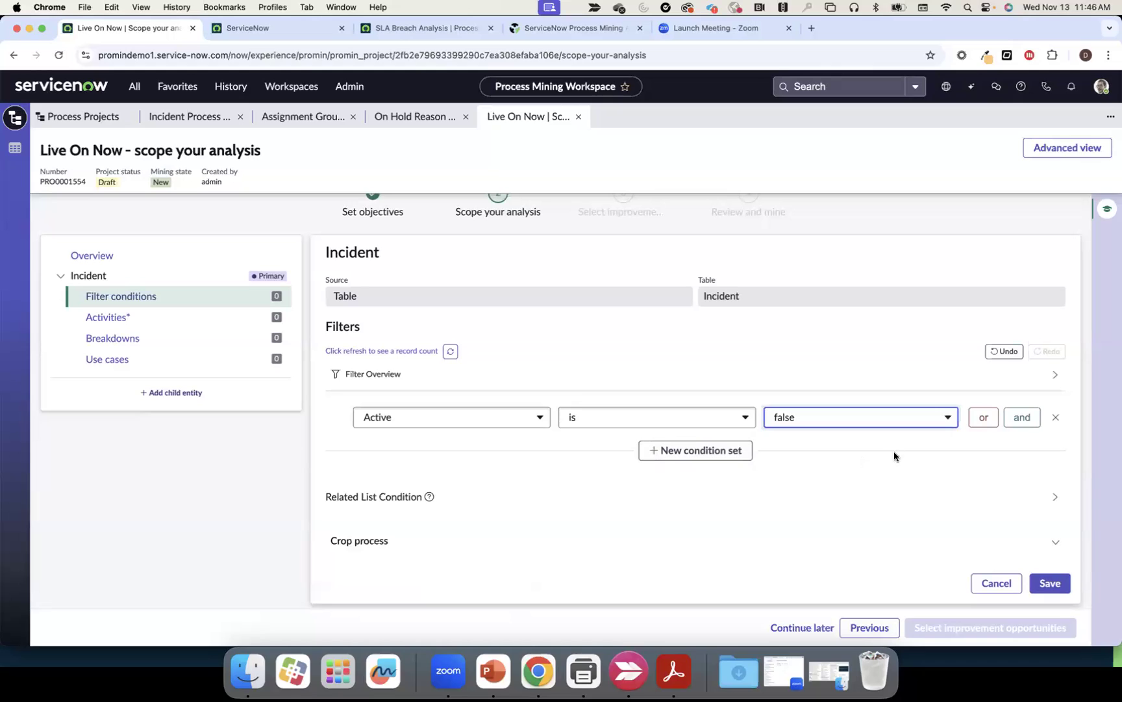
click(1018, 426)
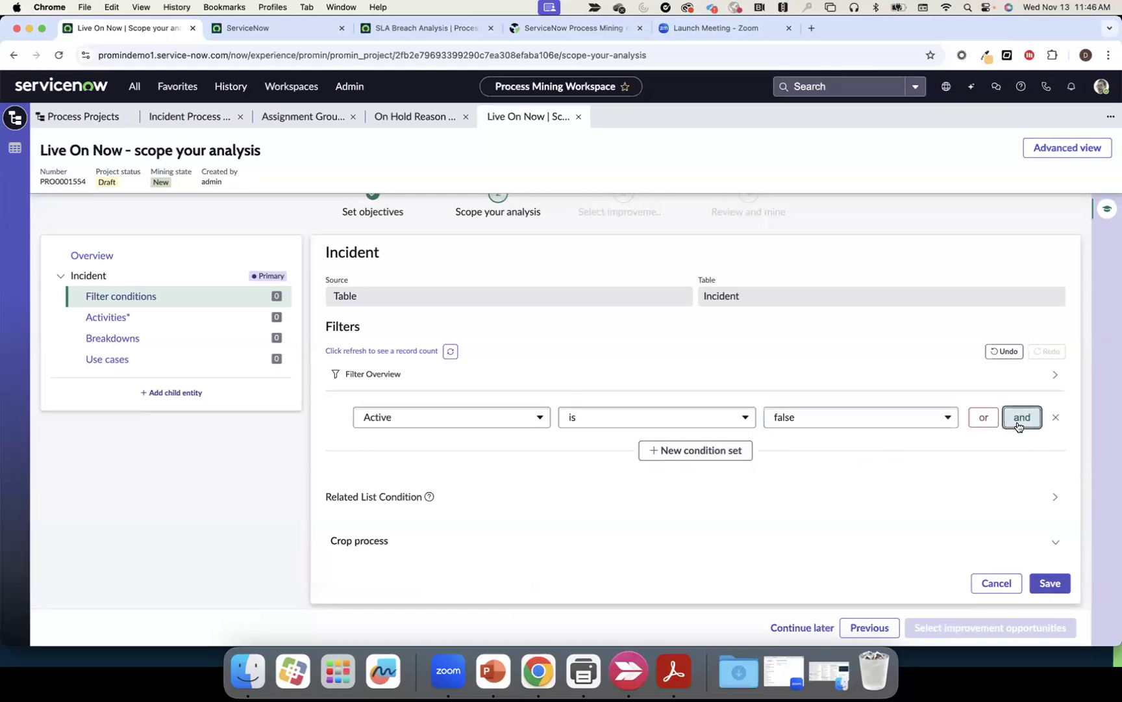
click(533, 458)
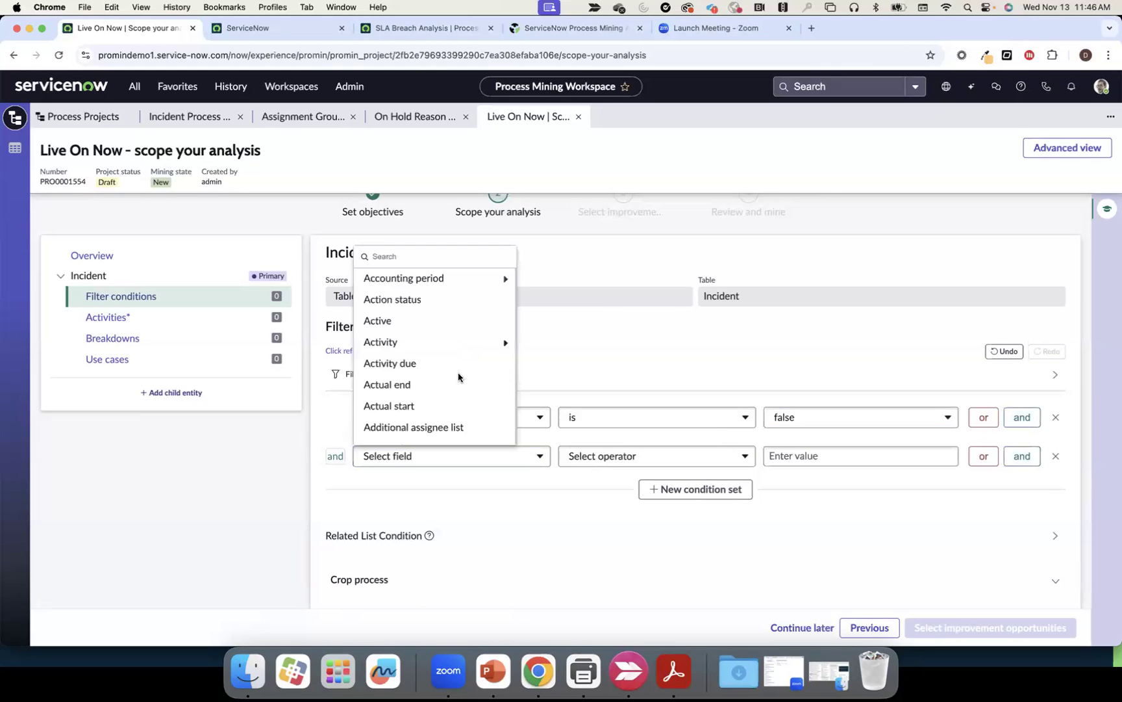
scroll(458, 378, down, 3)
scroll(458, 378, down, 4)
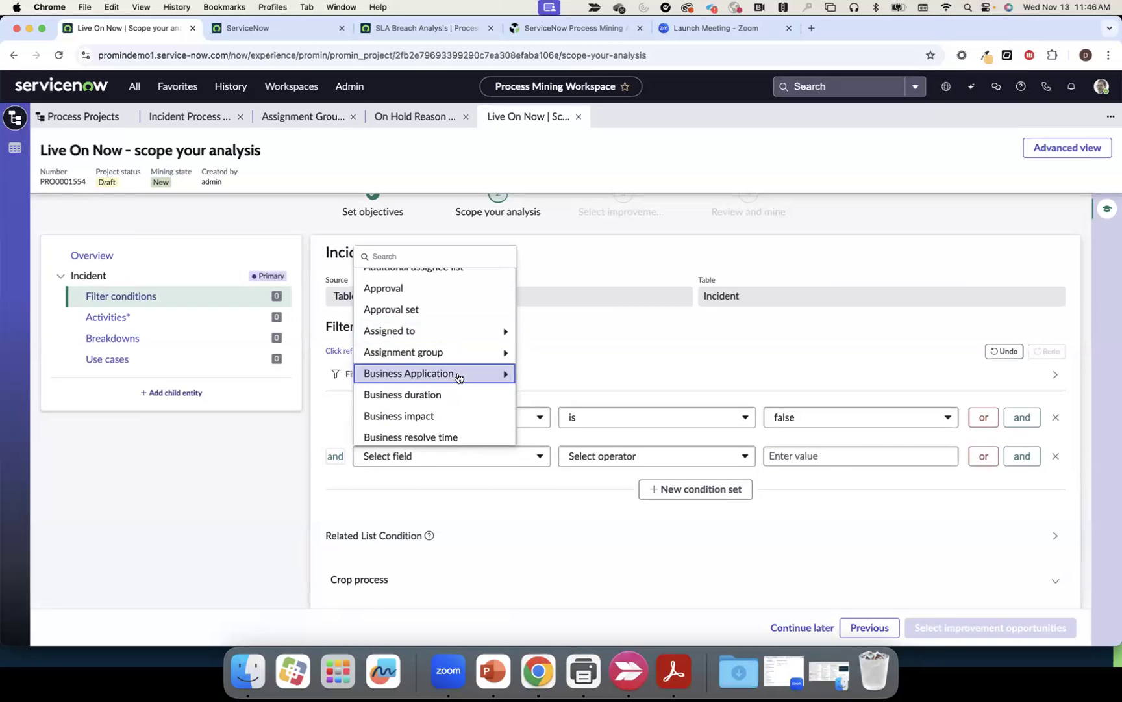
scroll(458, 379, down, 2)
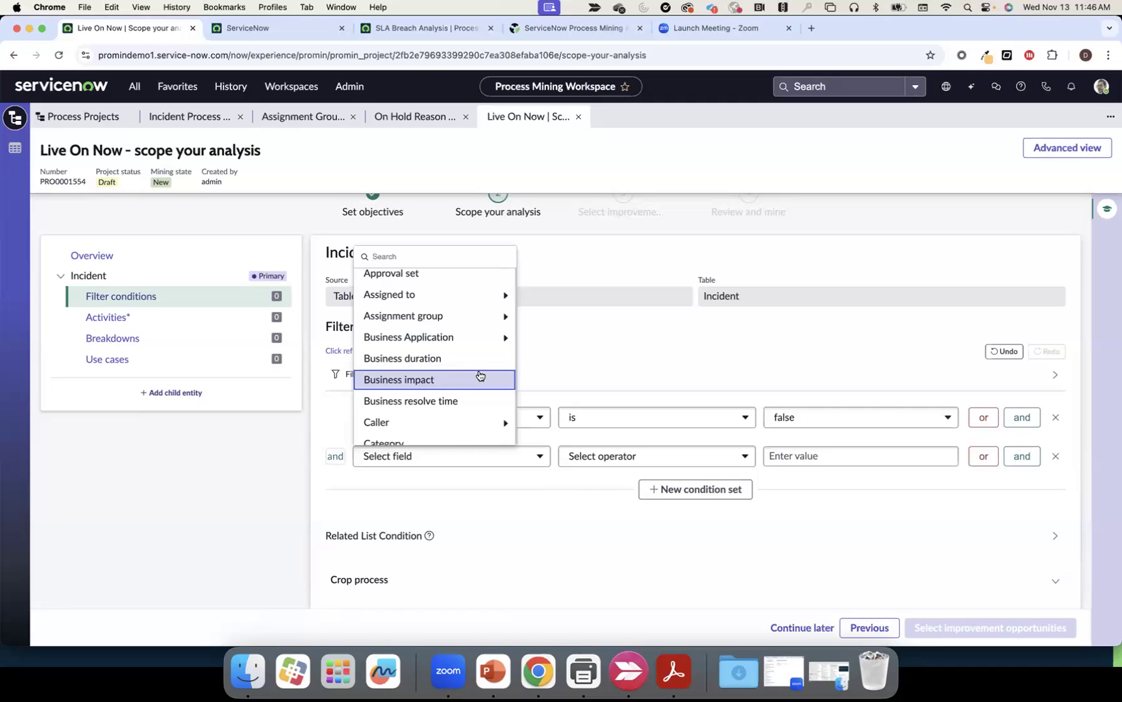
click(554, 354)
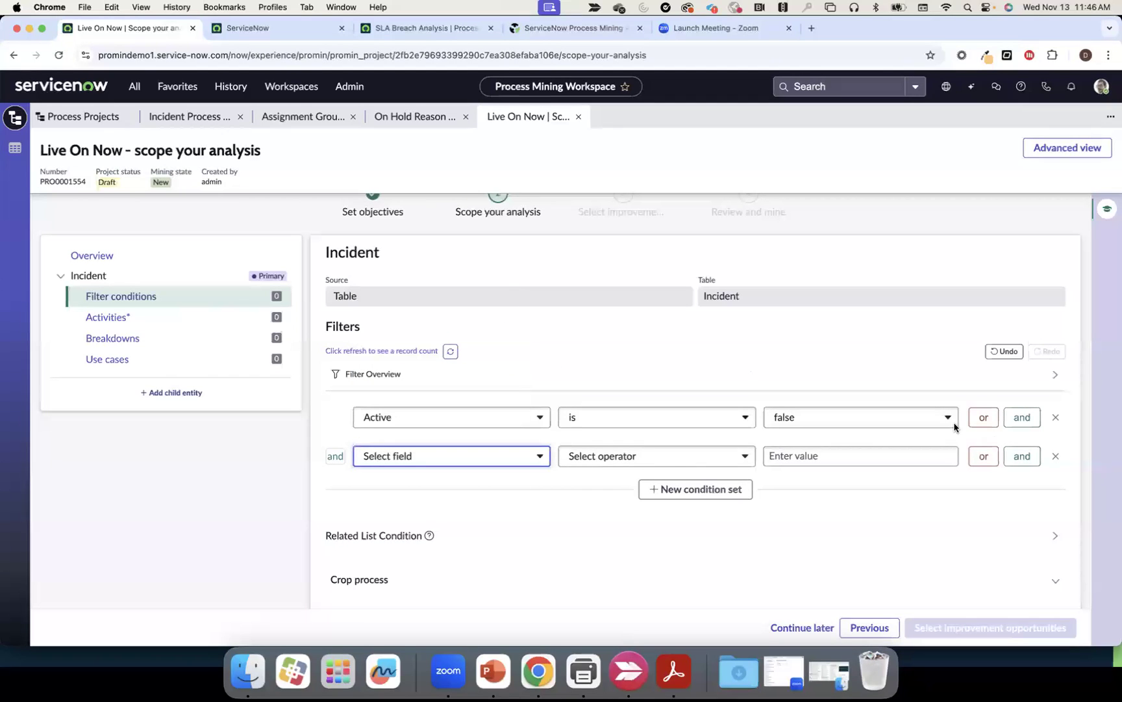
click(1055, 455)
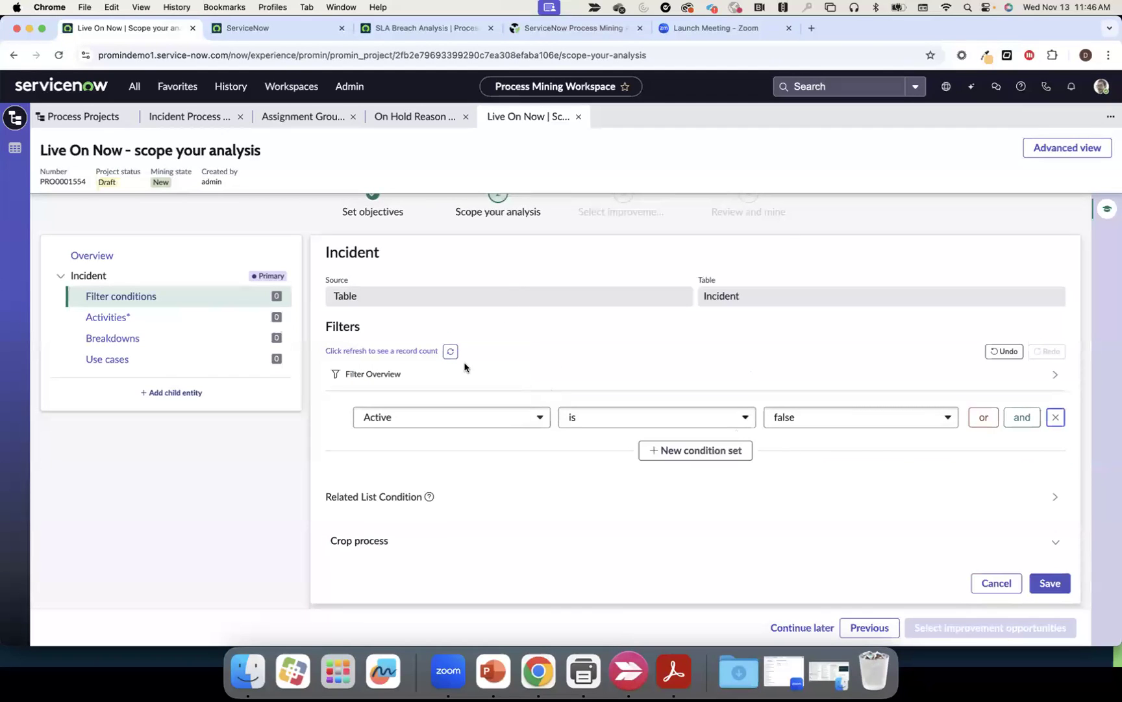
click(450, 350)
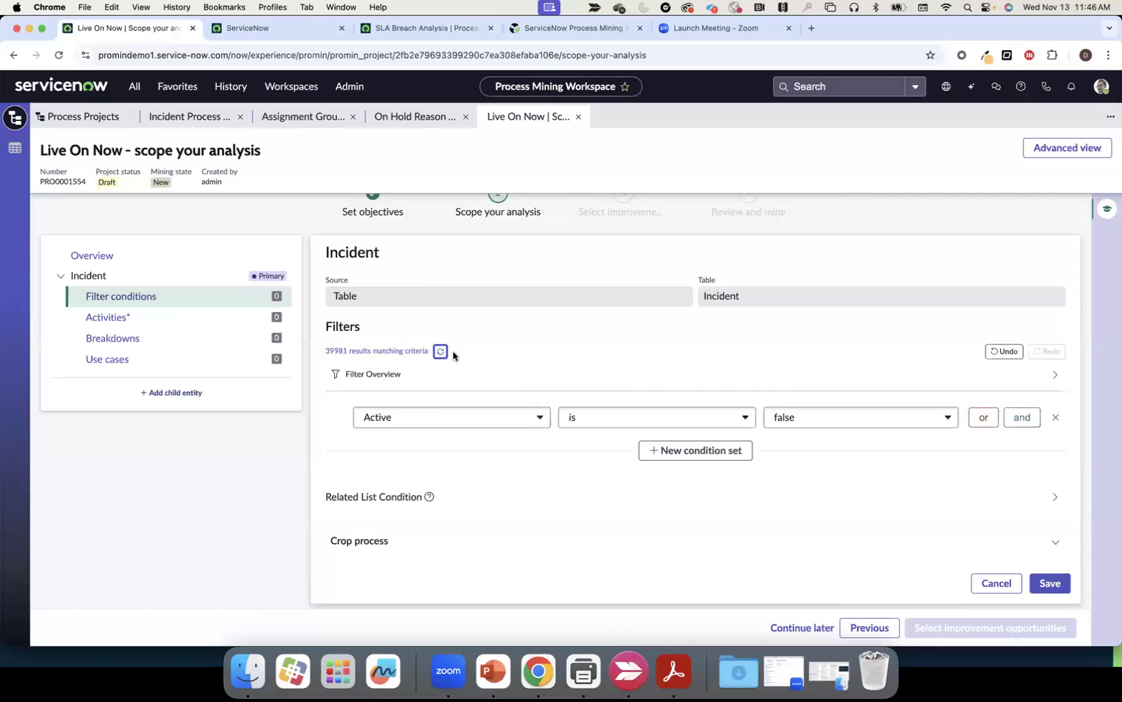
click(1061, 585)
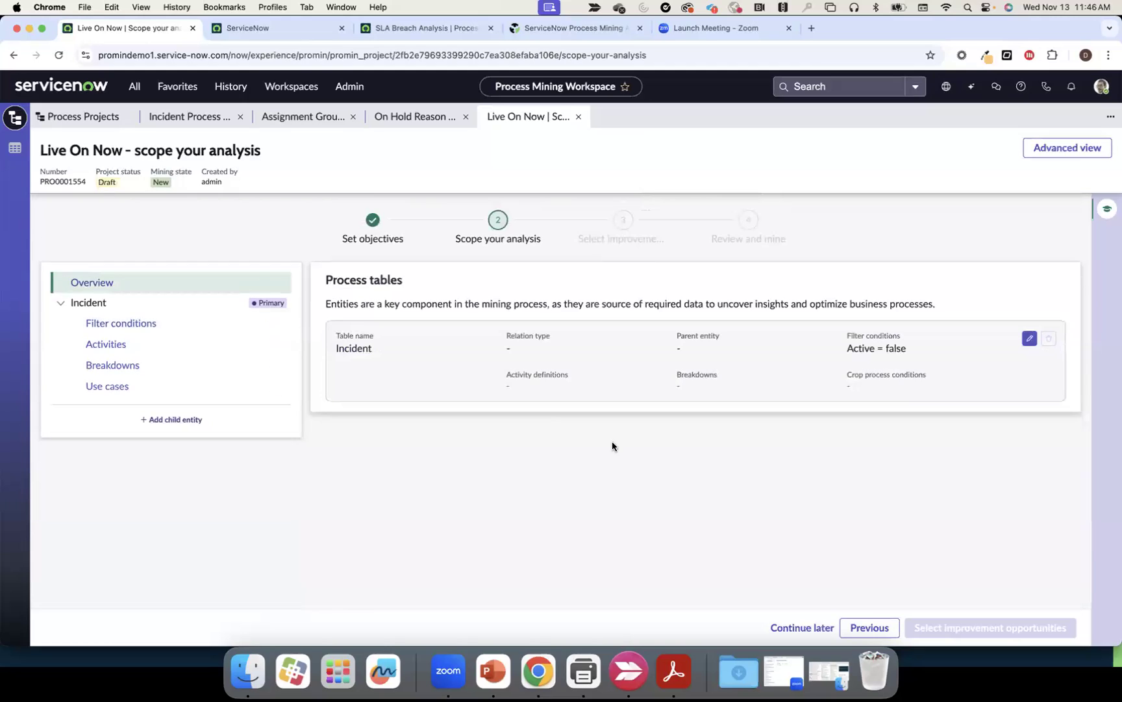
Create and save a new Incident activity based on the State field
click(153, 351)
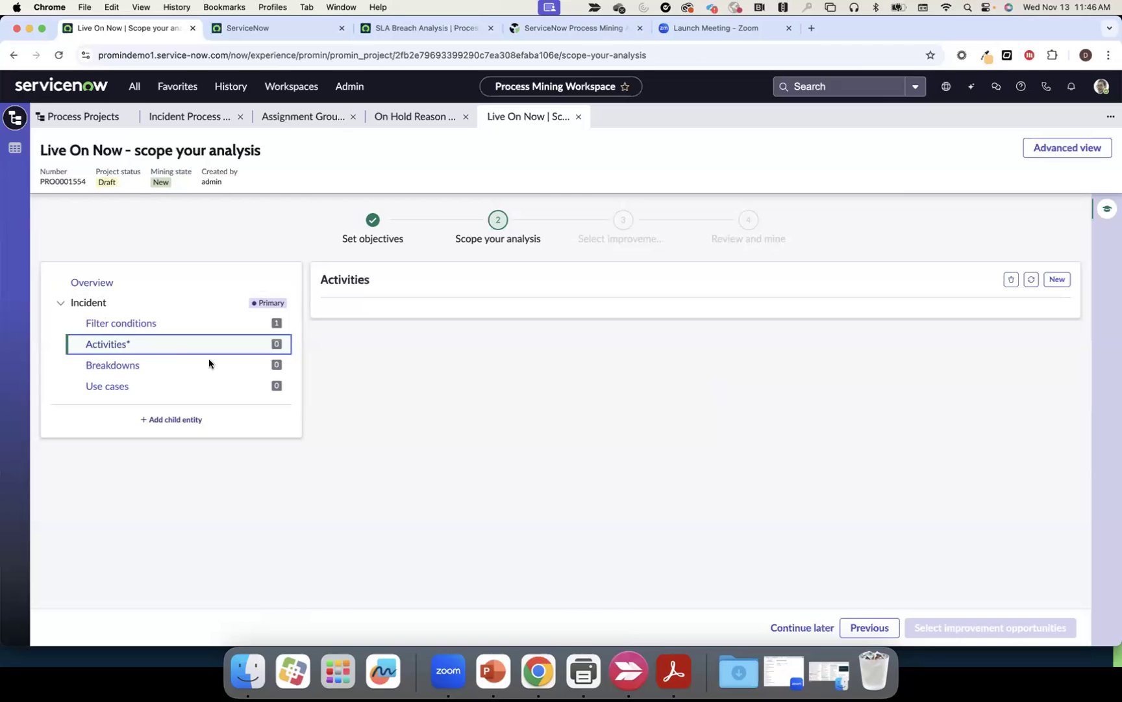
click(1062, 284)
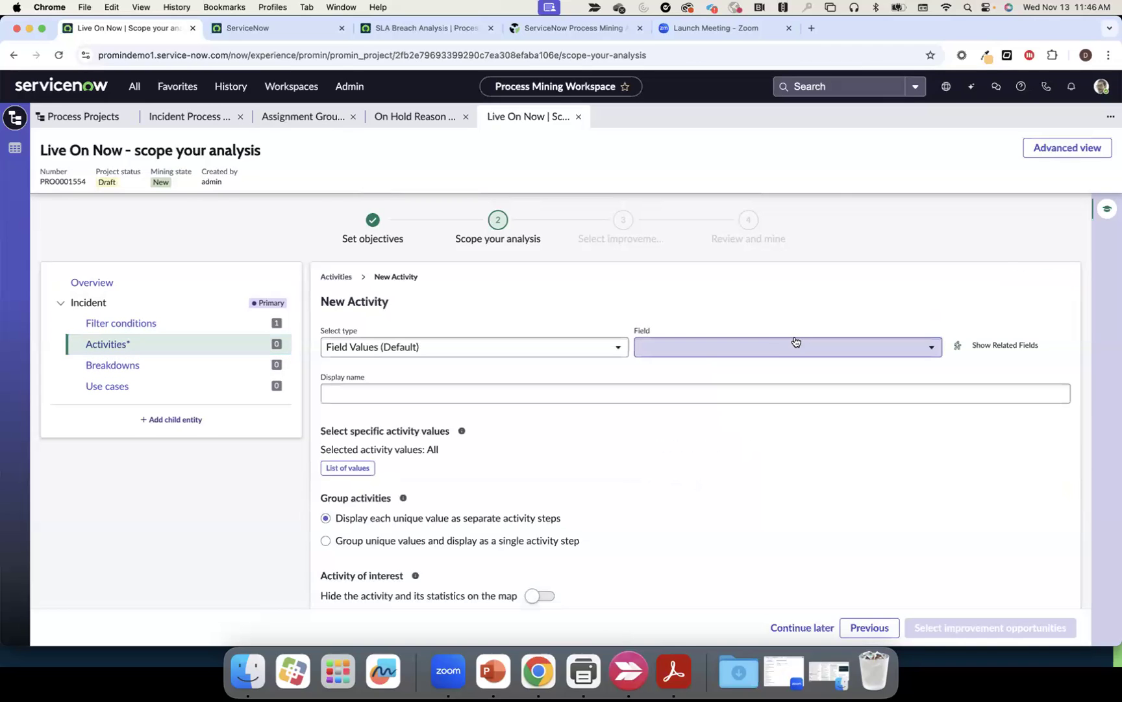
click(773, 349)
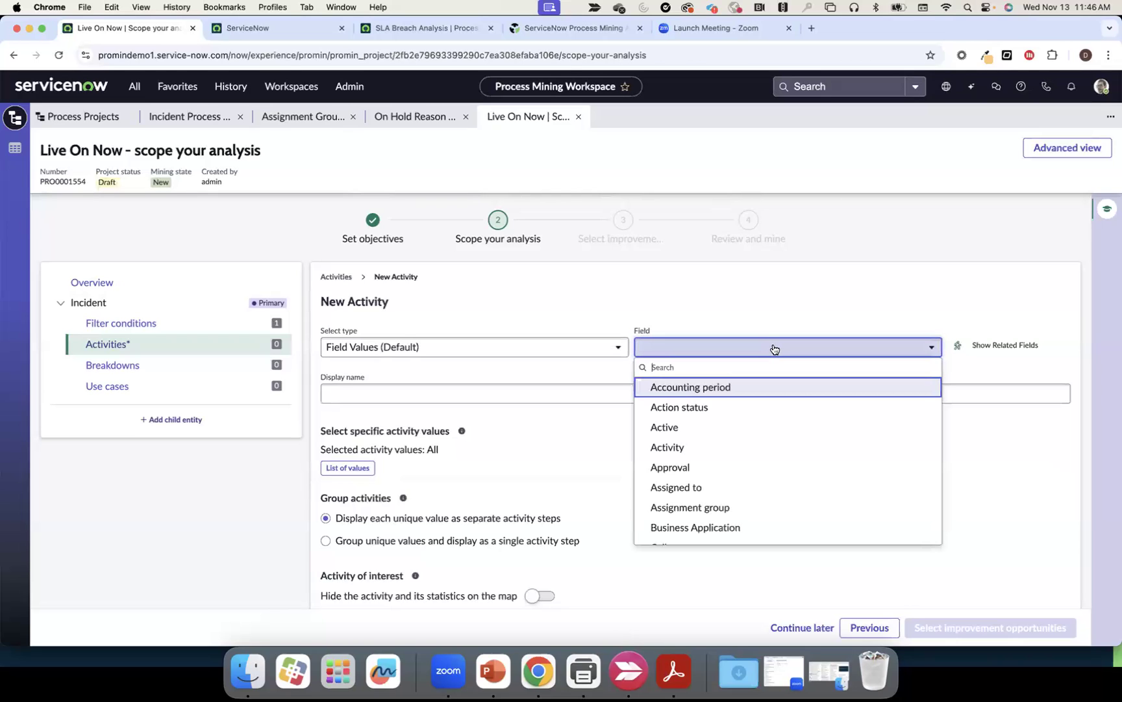
text(st)
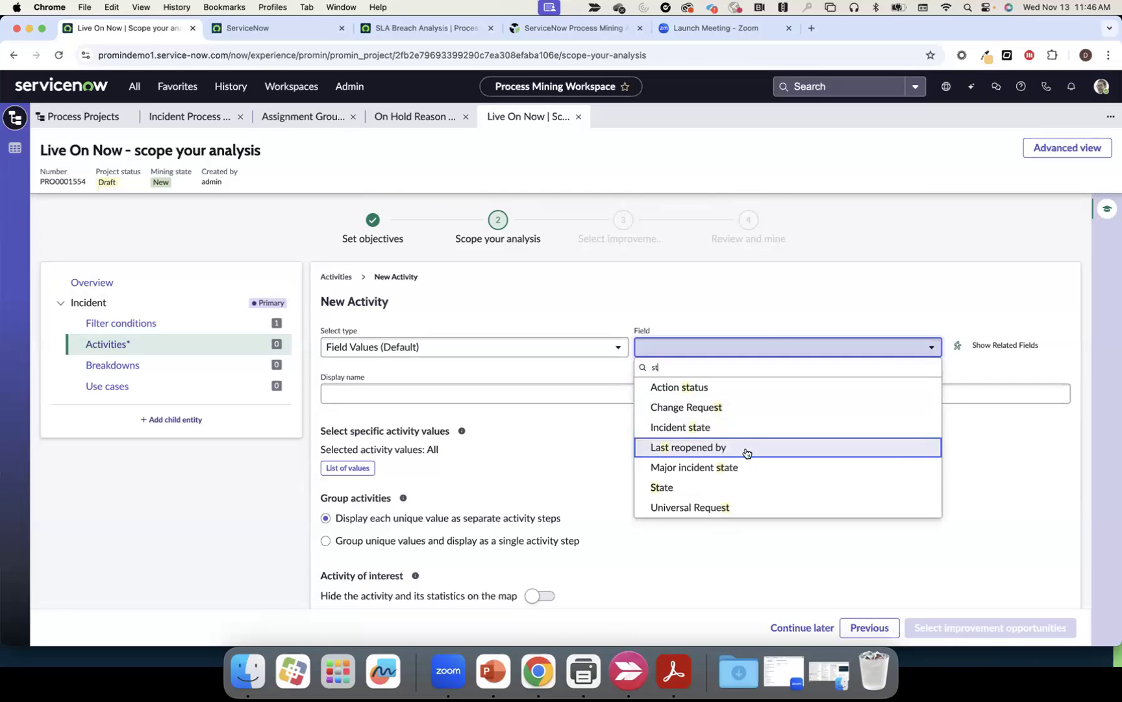
click(715, 490)
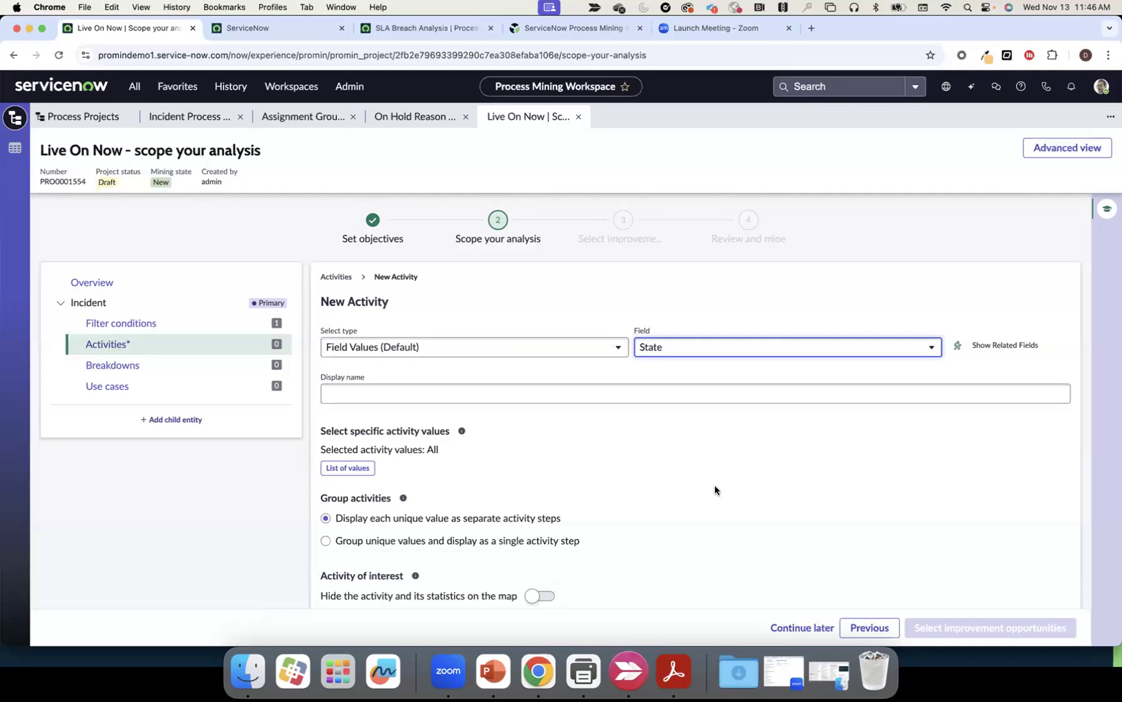
scroll(715, 485, down, 1)
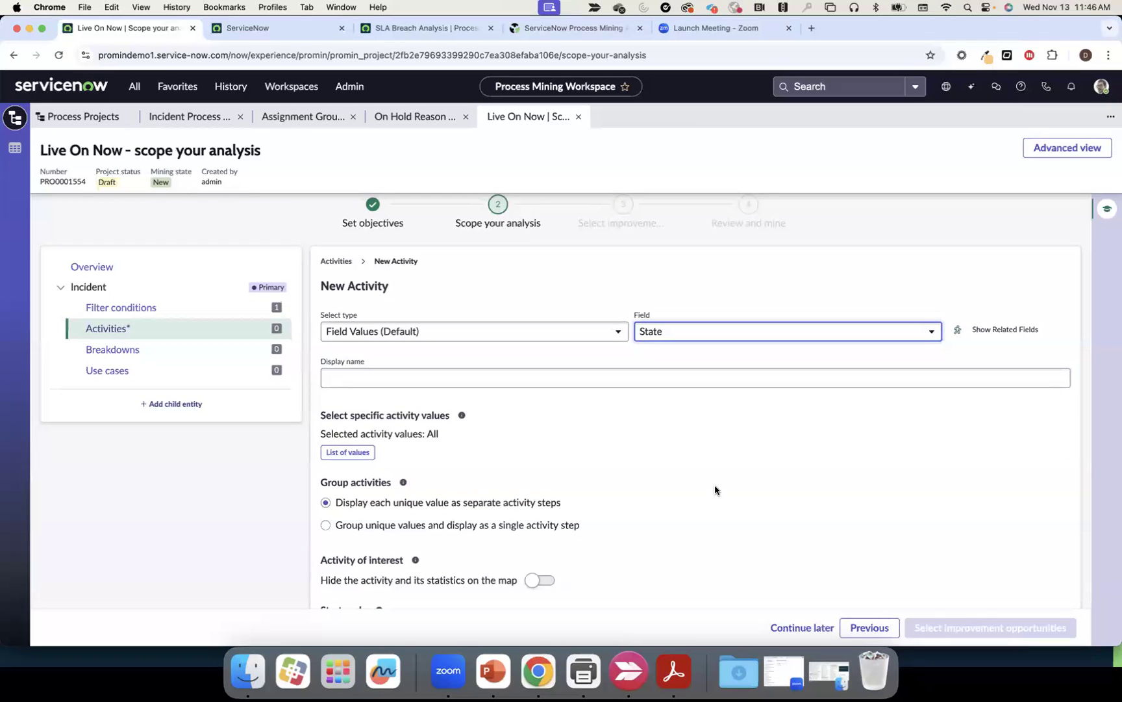
scroll(716, 486, down, 3)
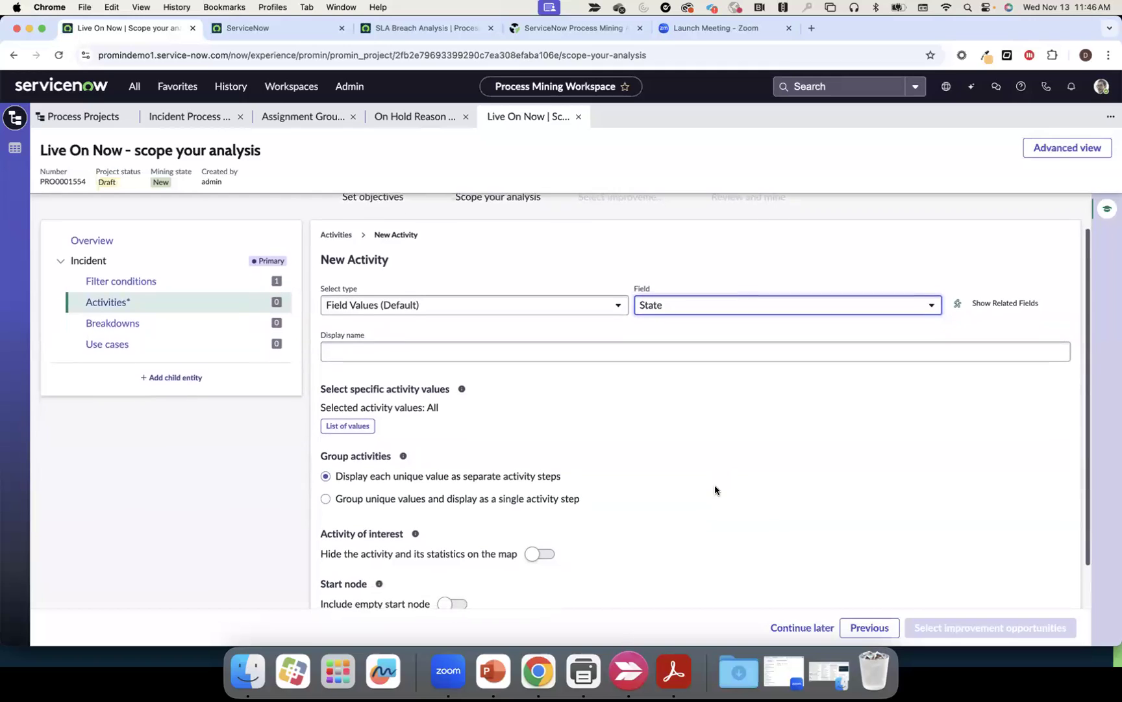
scroll(740, 486, down, 1)
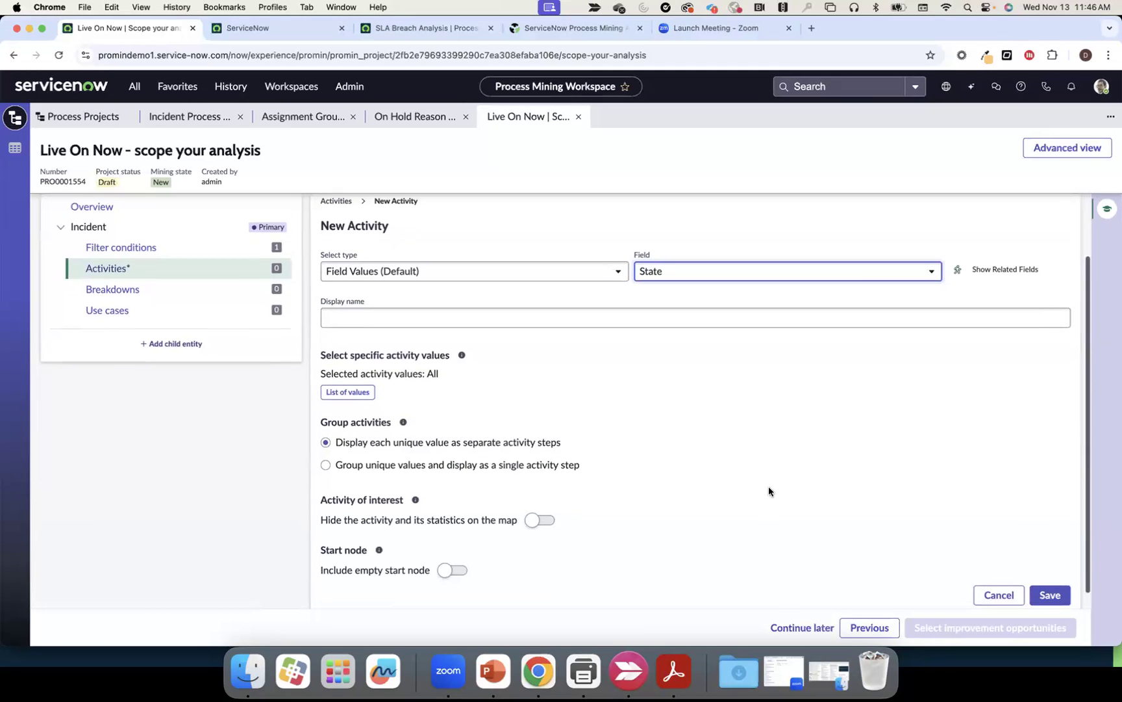
click(1047, 596)
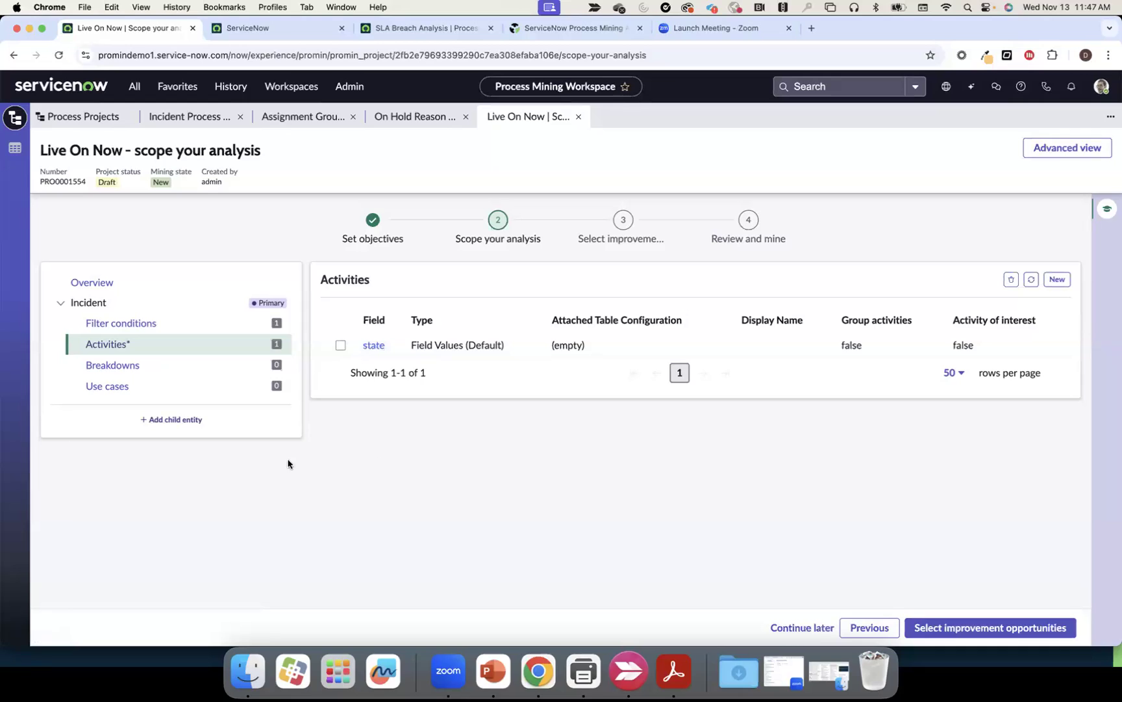
Tick Category, Contact type and Assignment group as new Incident breakdown fields and save
click(140, 366)
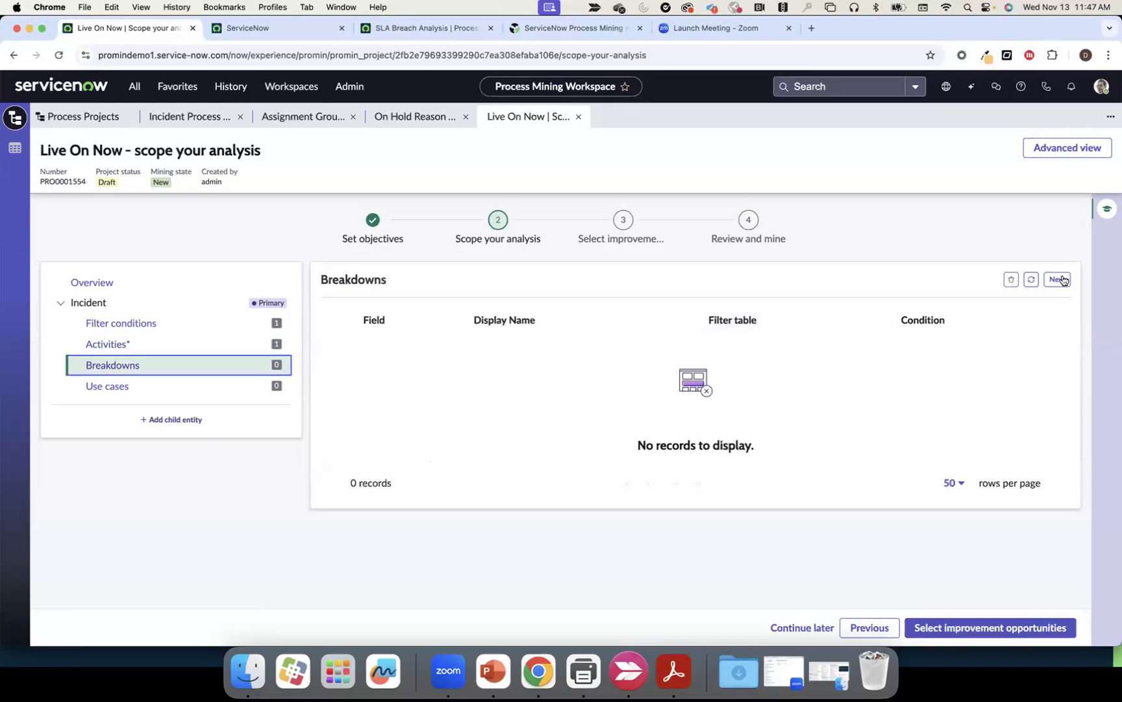
click(1058, 279)
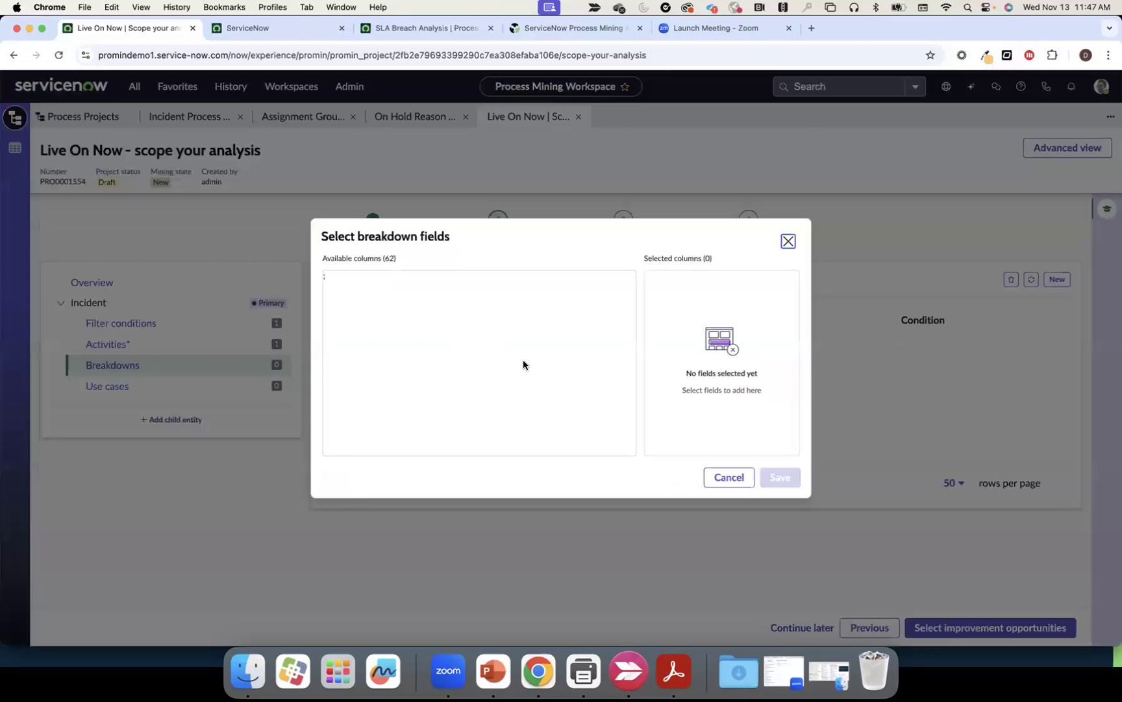
click(333, 417)
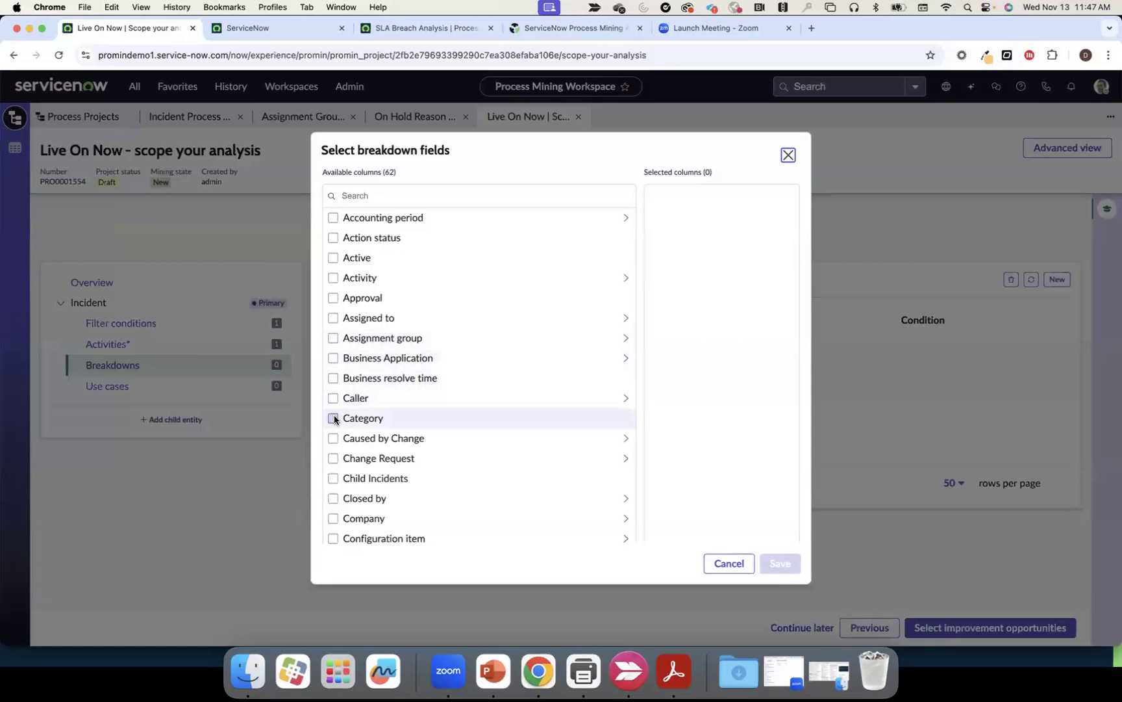
scroll(334, 448, down, 3)
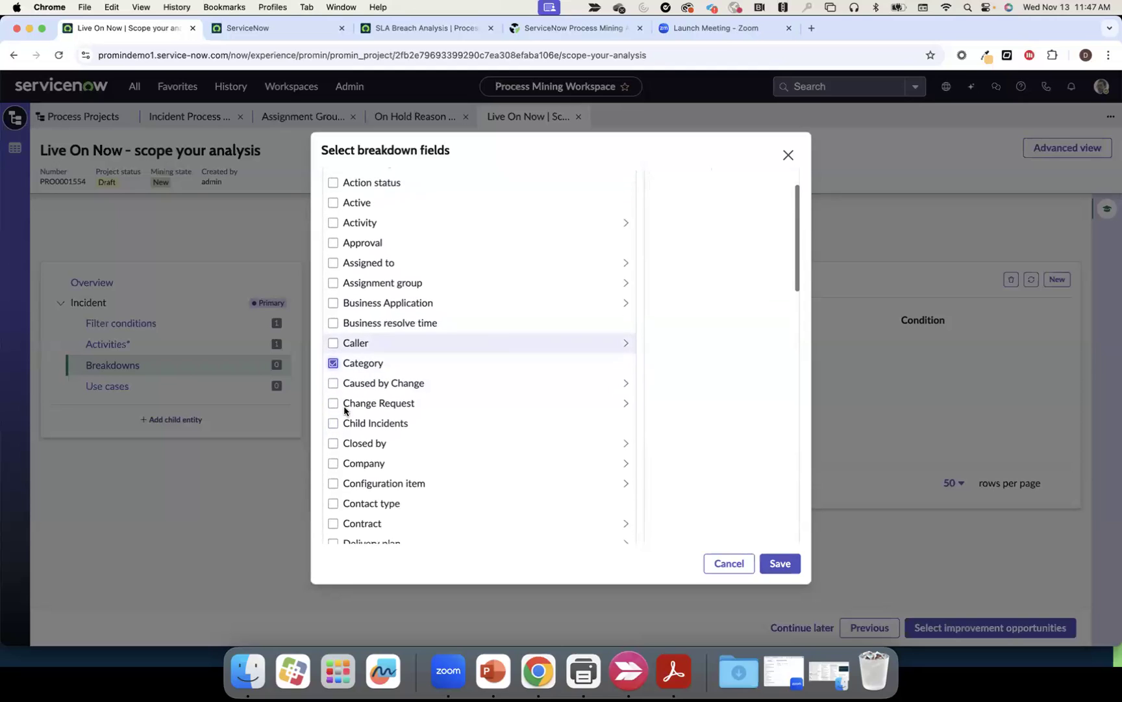
click(333, 474)
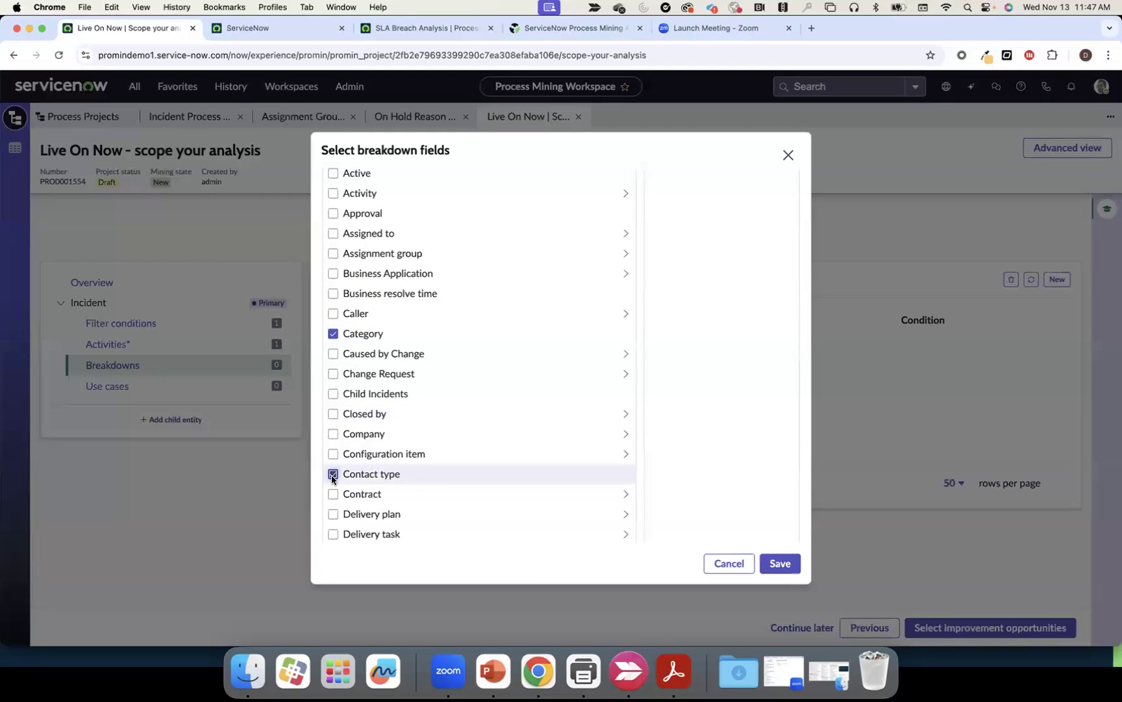
click(333, 253)
scroll(435, 377, down, 3)
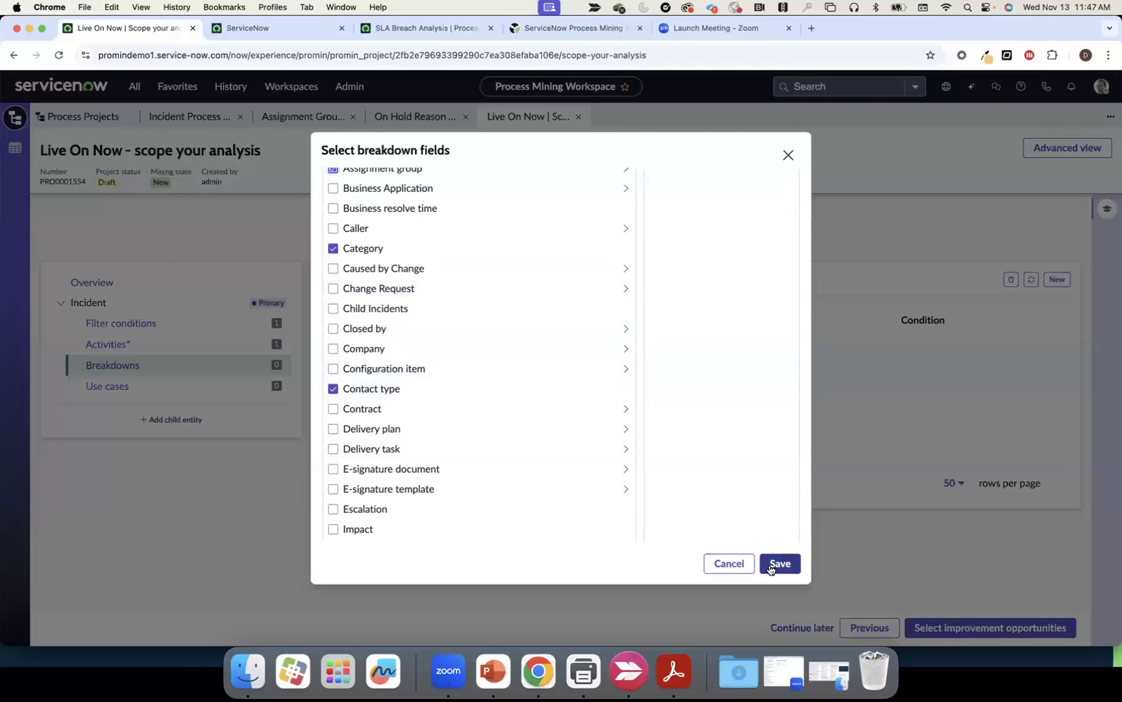
click(772, 564)
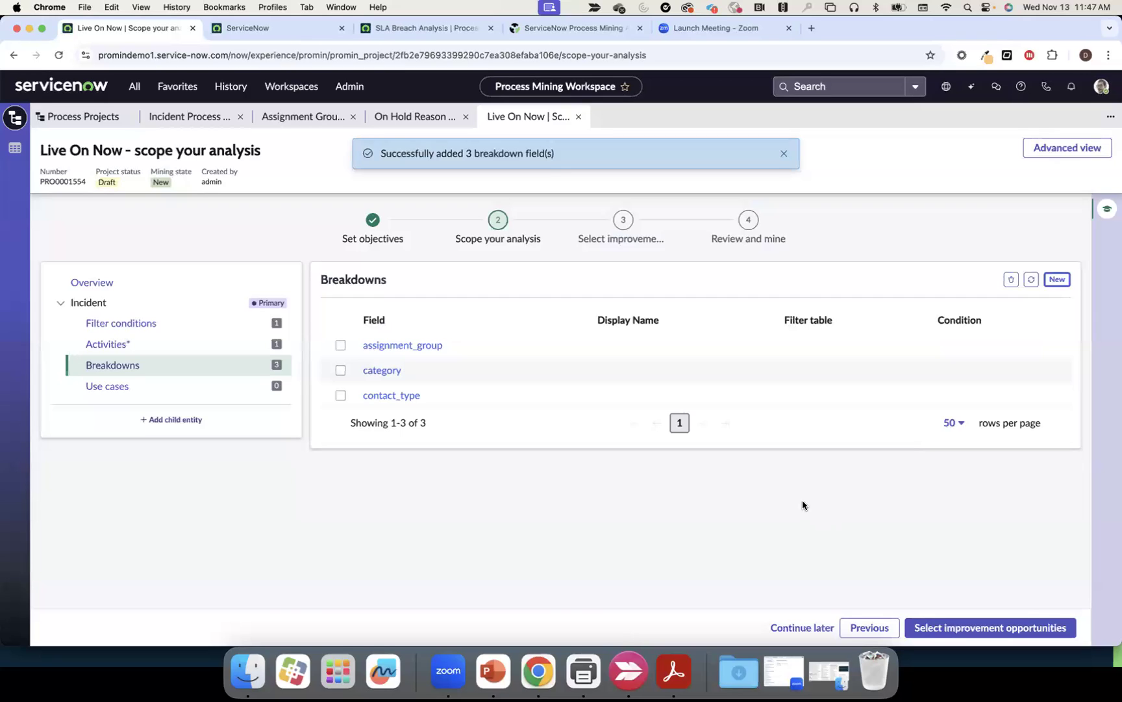
Apply all five library rule-based opportunities to Live On Now, then start a new definition
click(957, 628)
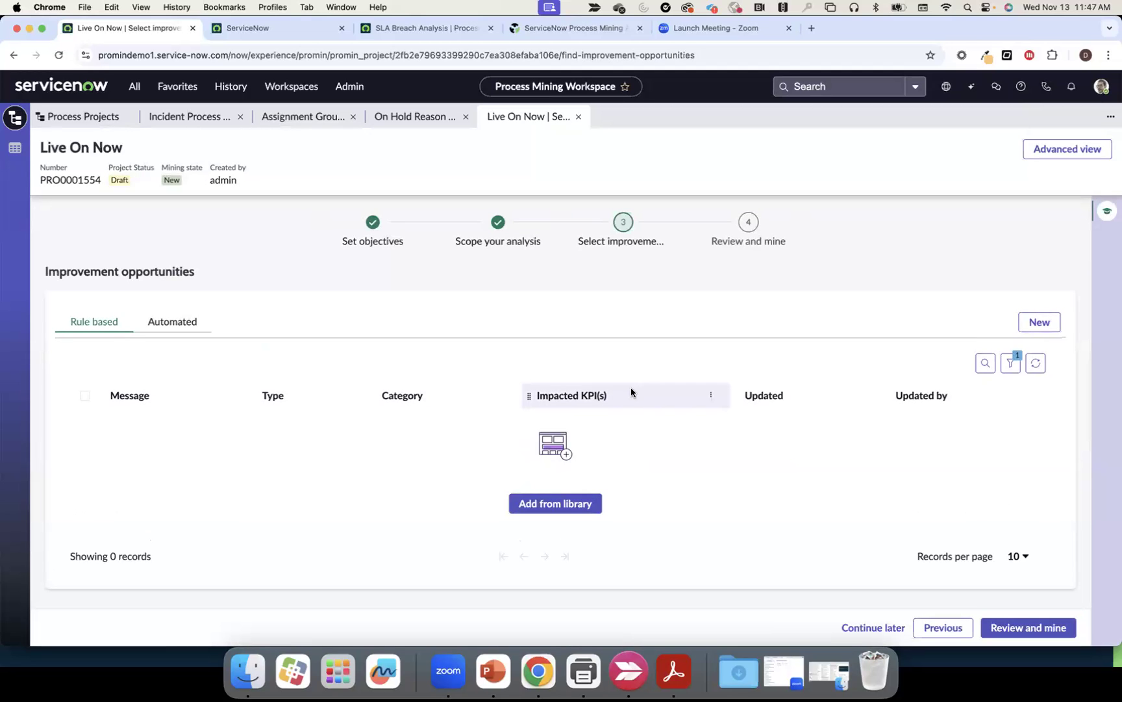
click(570, 505)
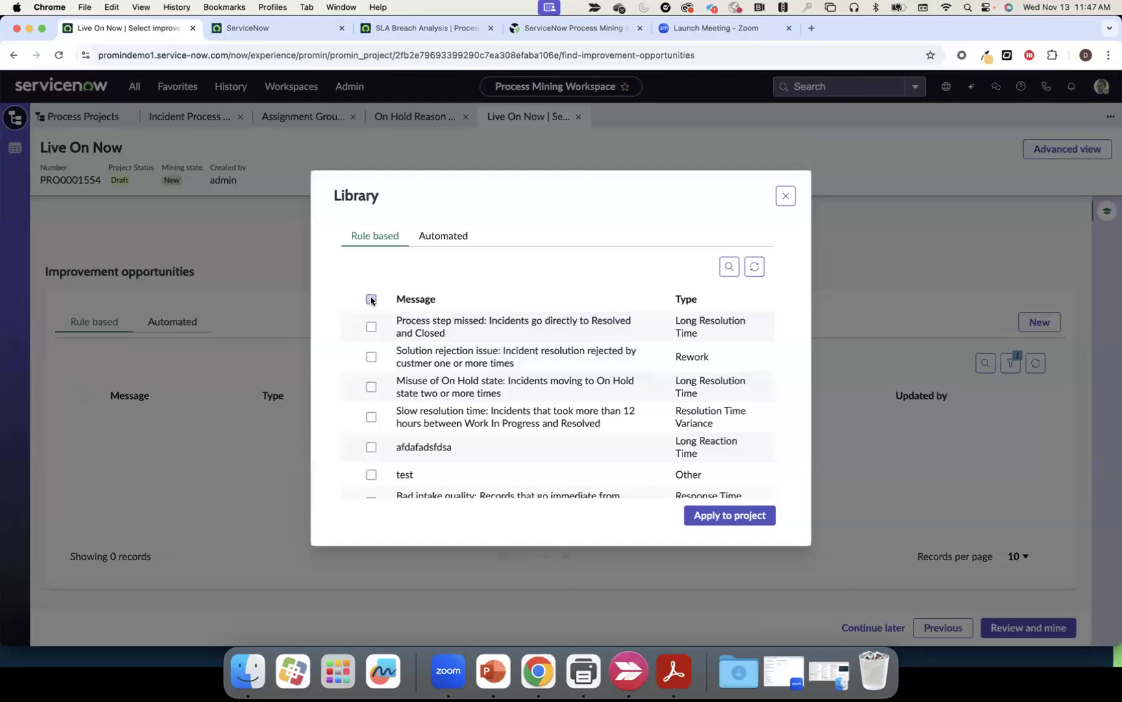
click(371, 300)
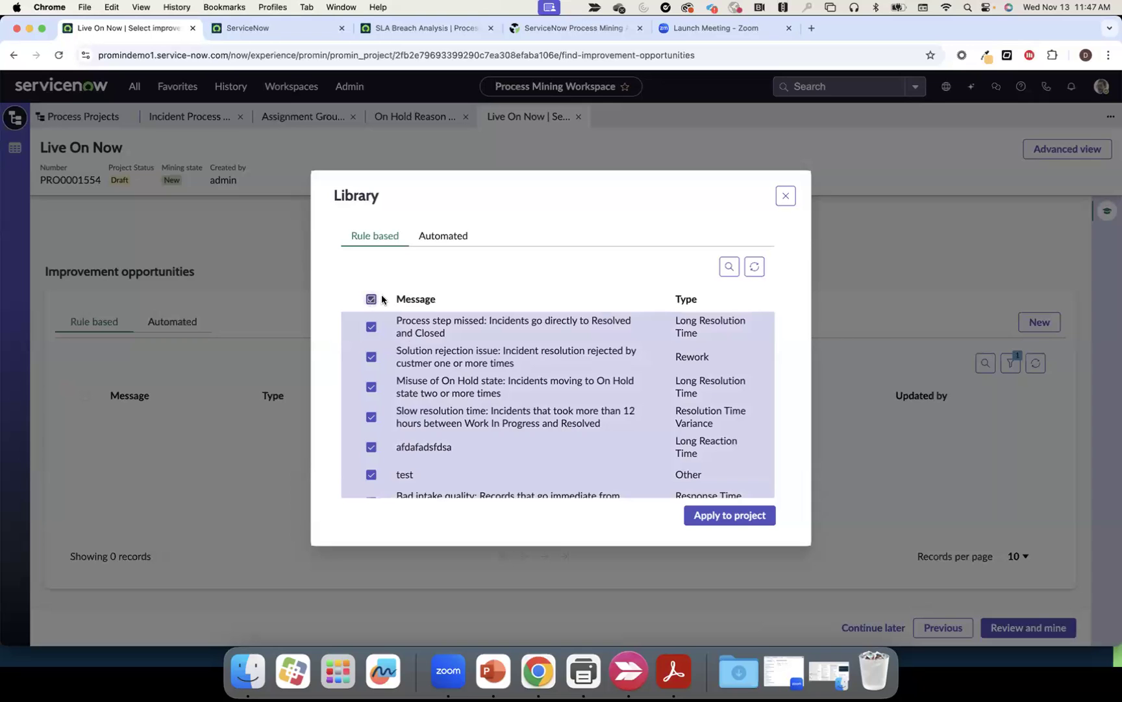
click(711, 517)
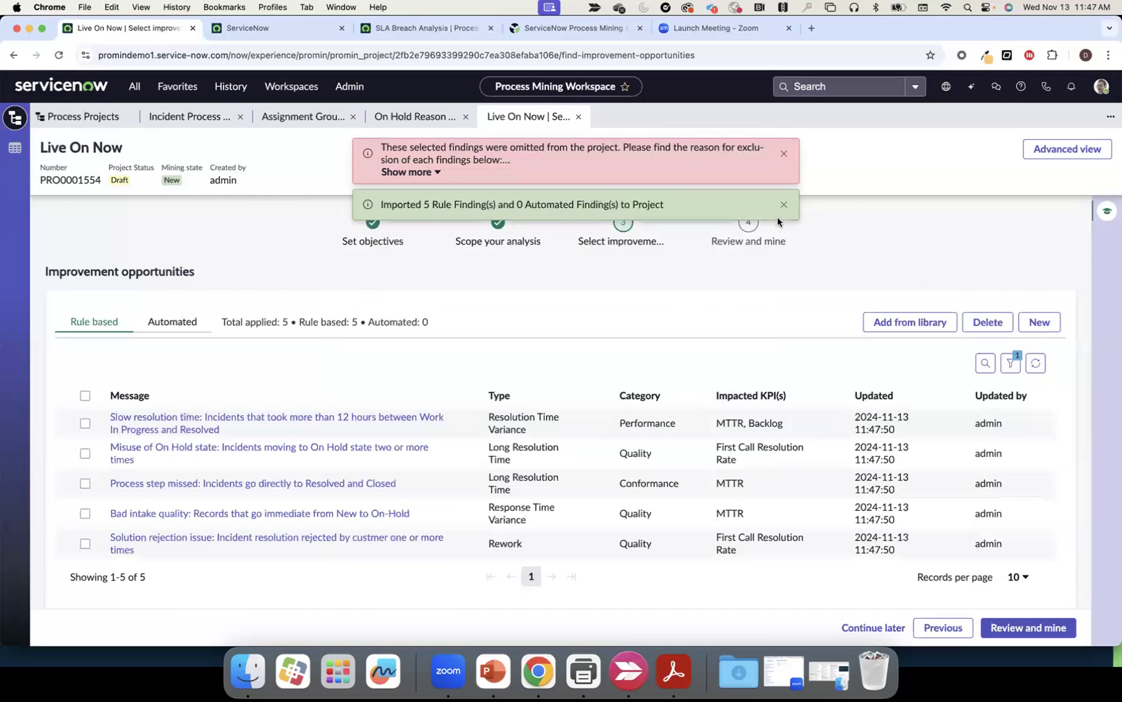
click(784, 204)
click(784, 154)
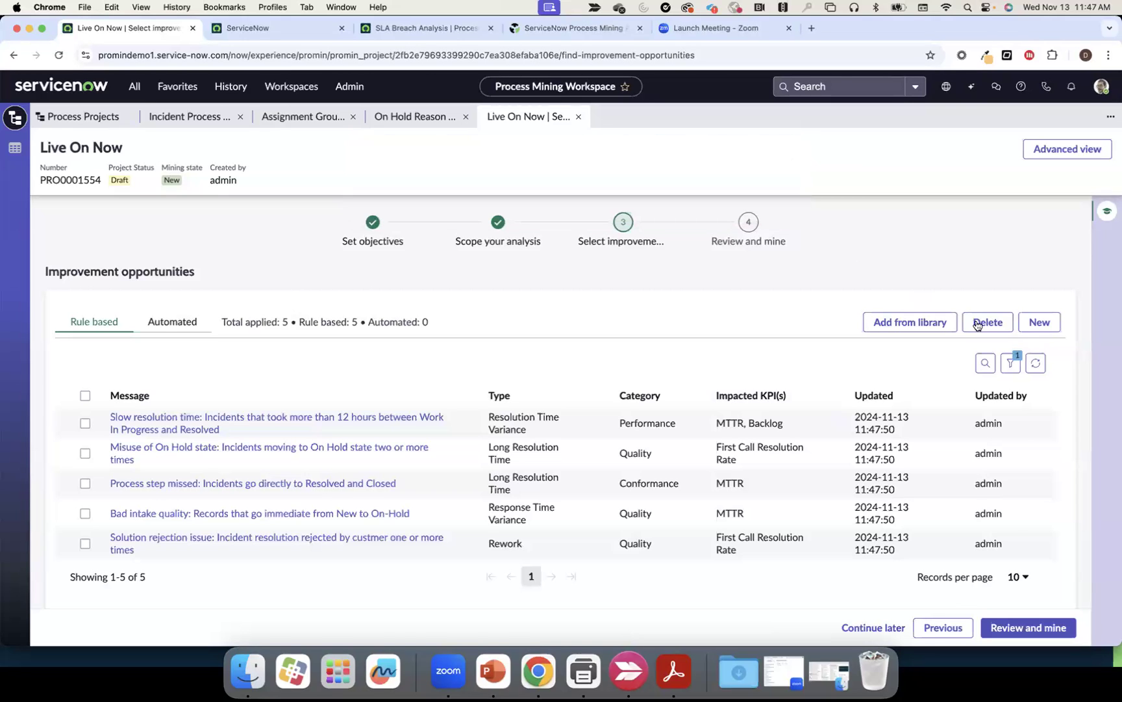
click(1037, 323)
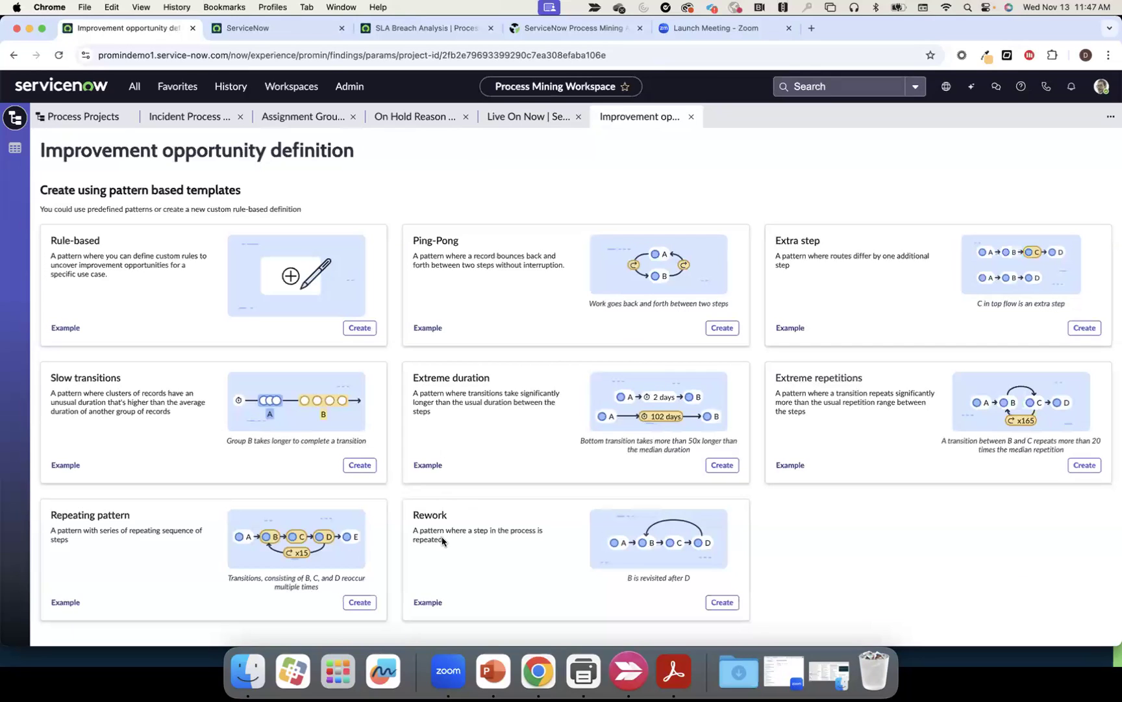
Create a Rework-pattern opportunity named 'Rework on State' that detects rework on State
click(722, 601)
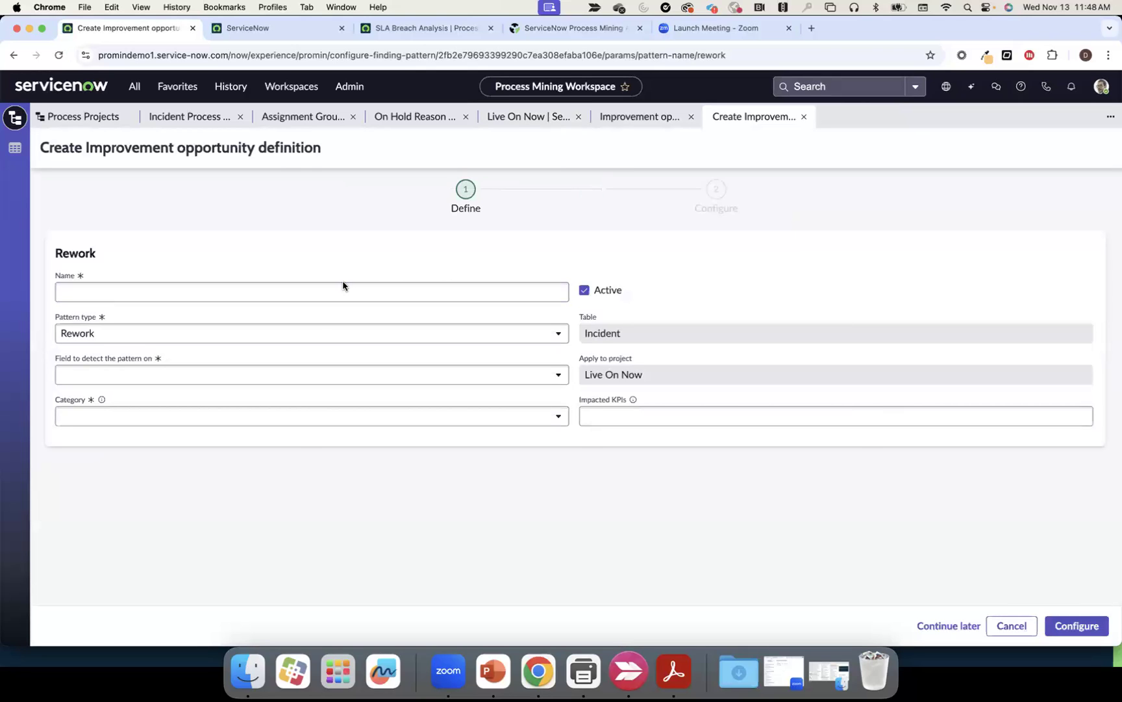
click(331, 288)
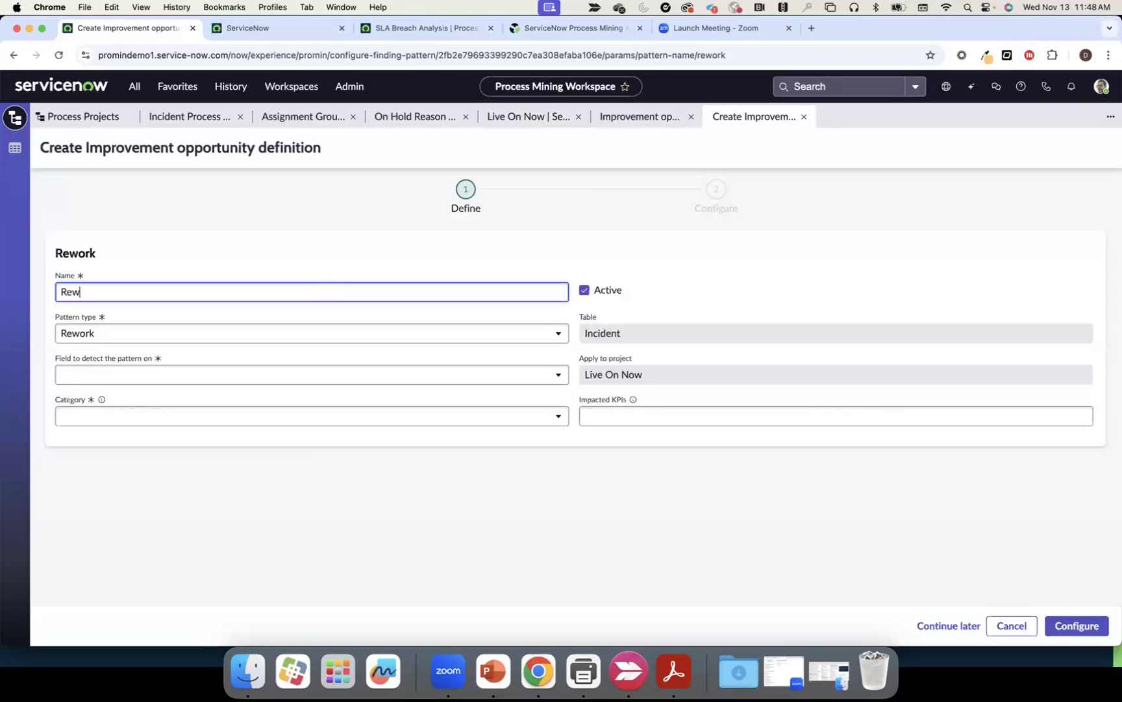
text(on State)
click(331, 338)
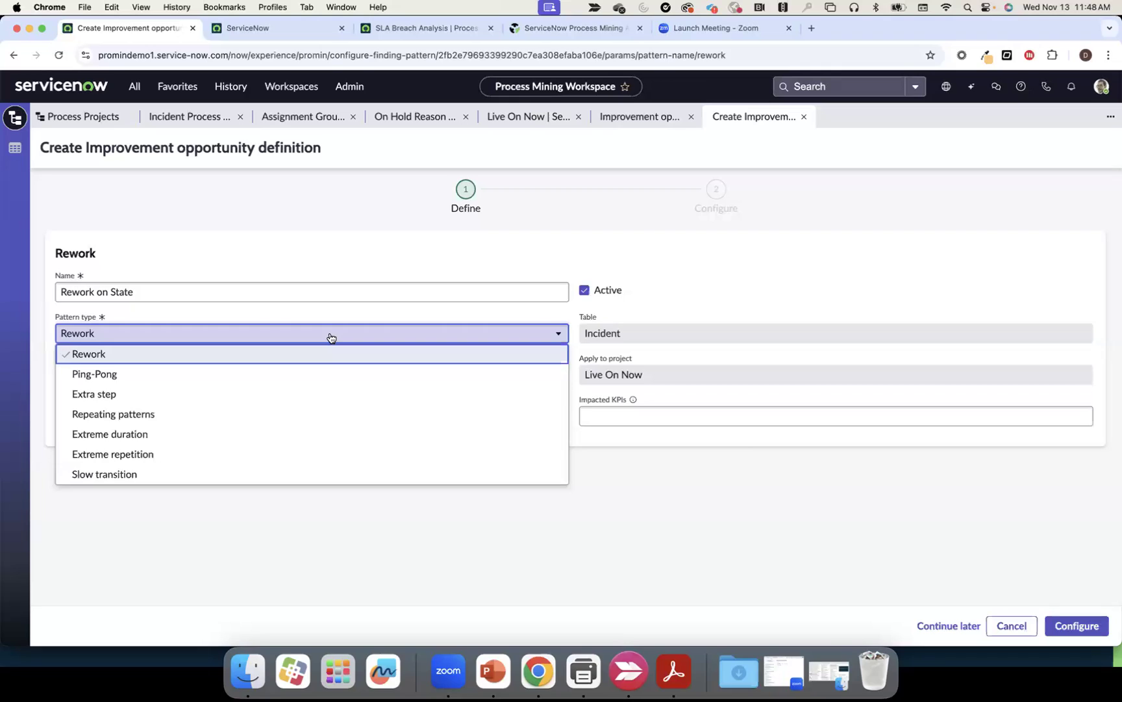
click(331, 337)
click(318, 375)
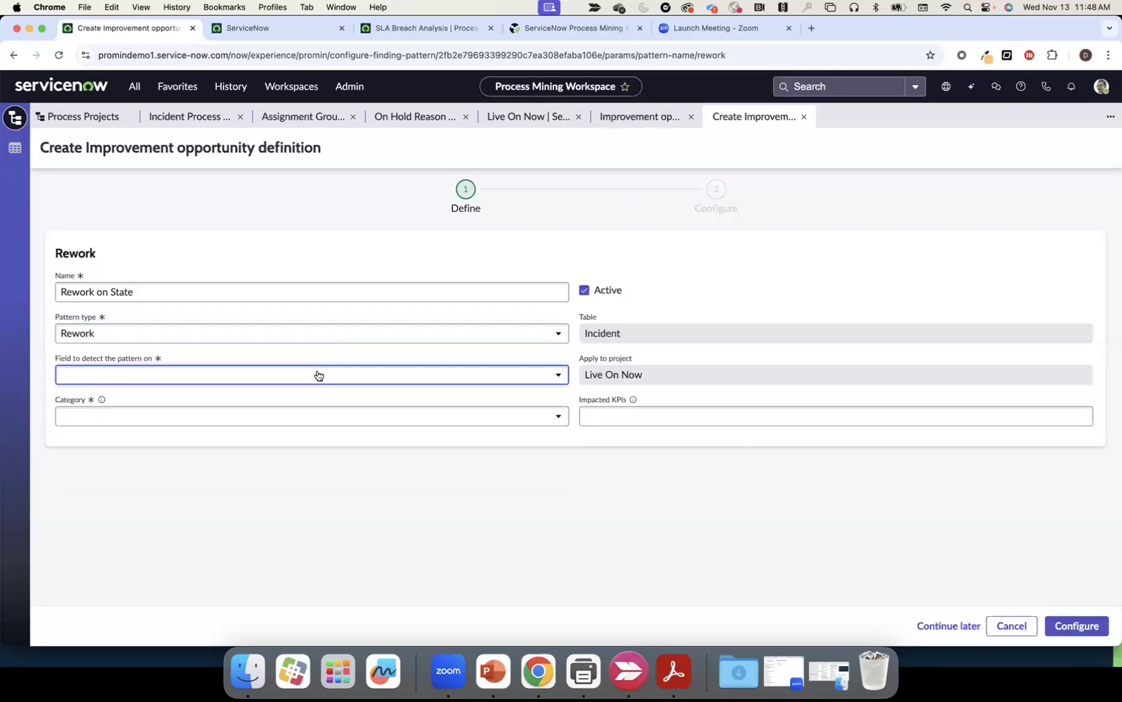
click(275, 417)
Set its category to Quality and impacted KPI to MTTR, then save the definition
click(311, 417)
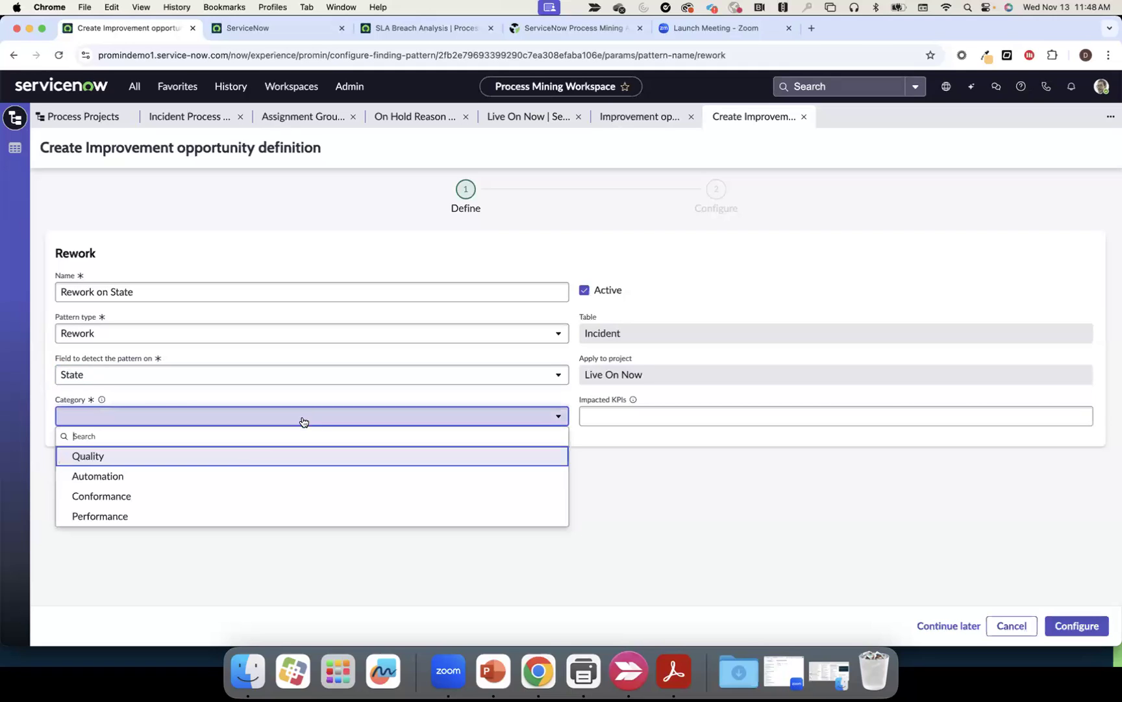
click(207, 457)
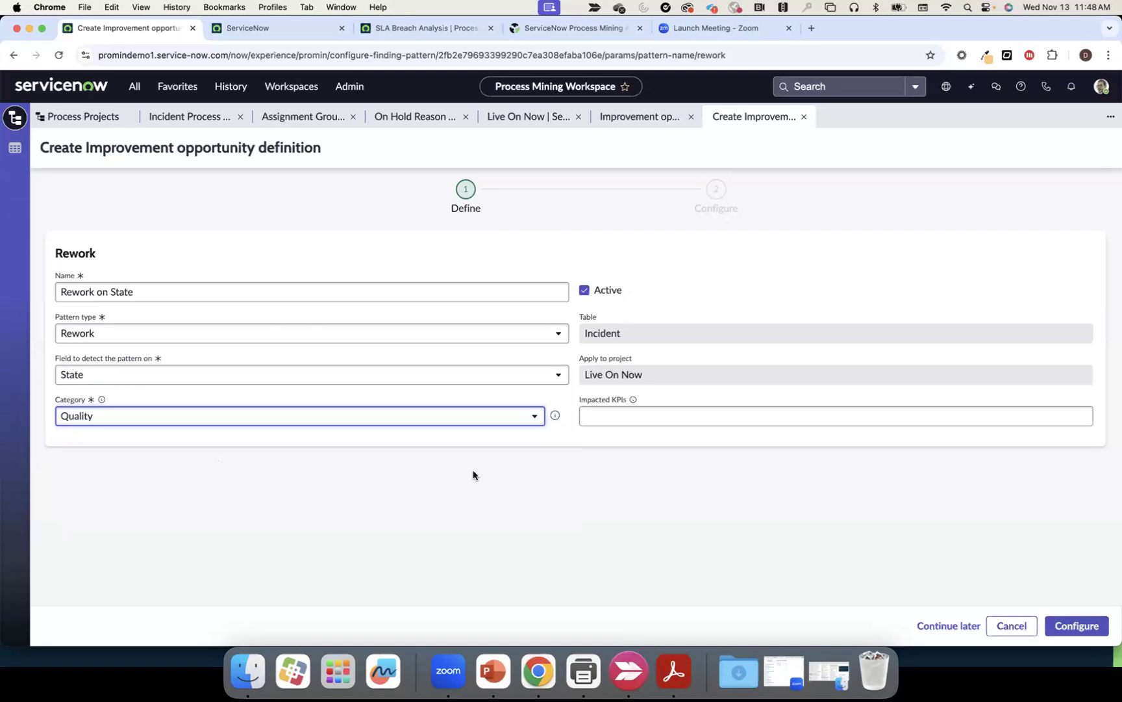
click(691, 417)
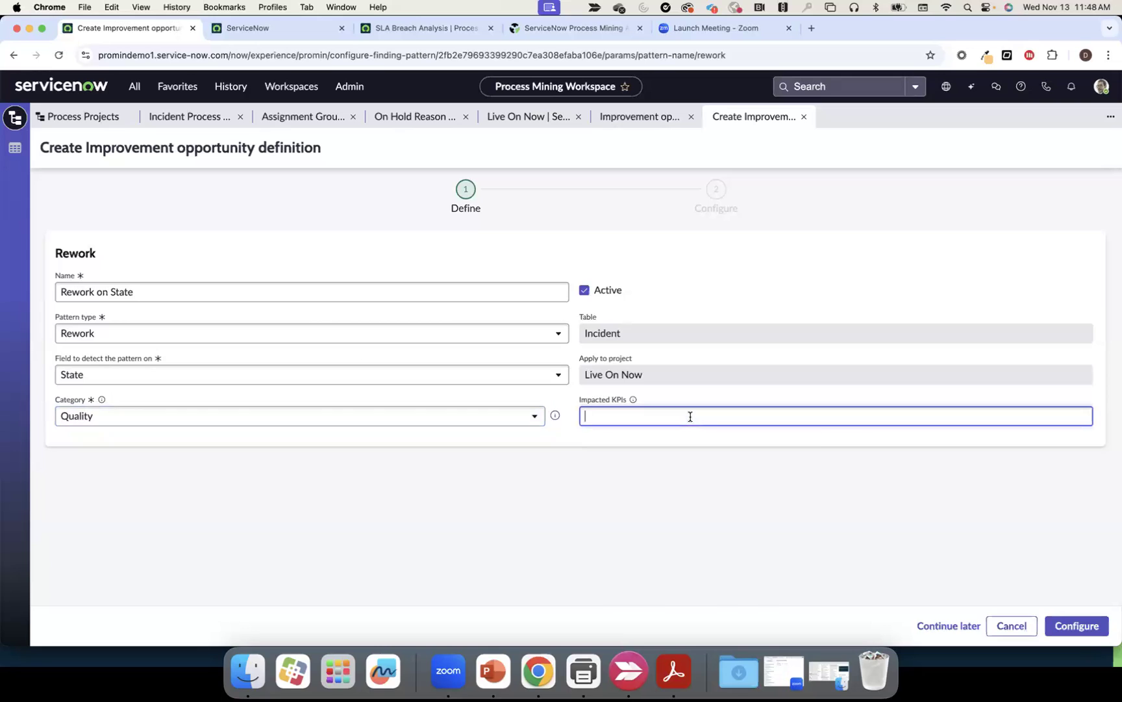
text(Mt)
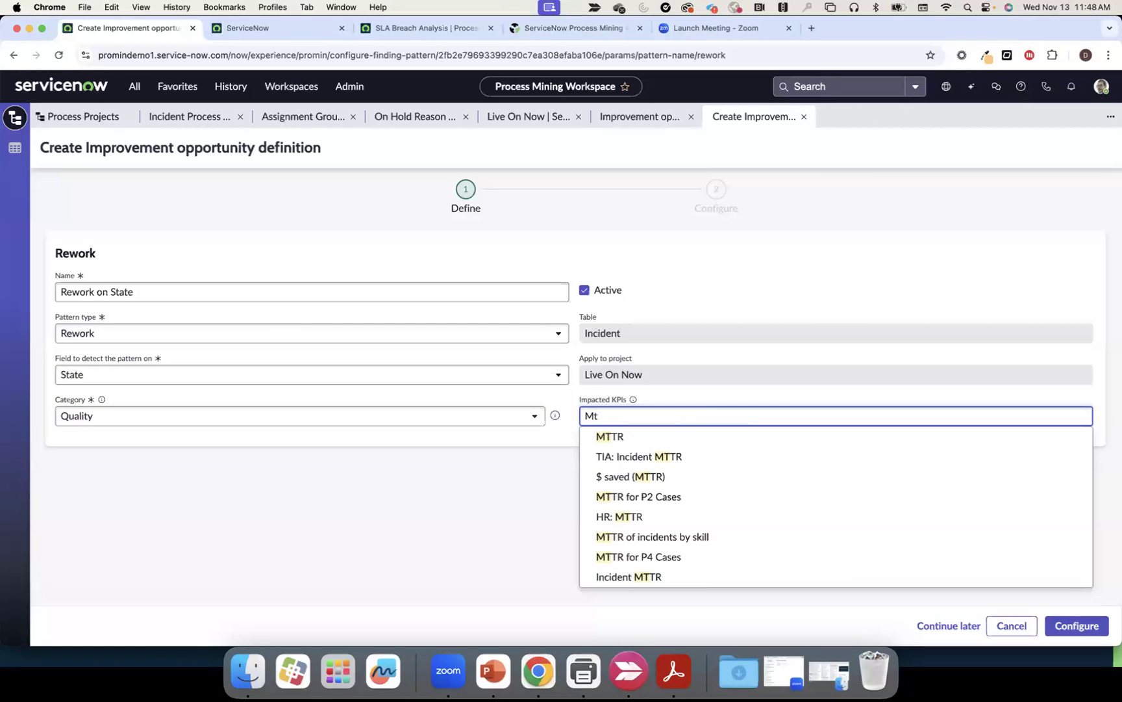
click(689, 436)
click(543, 446)
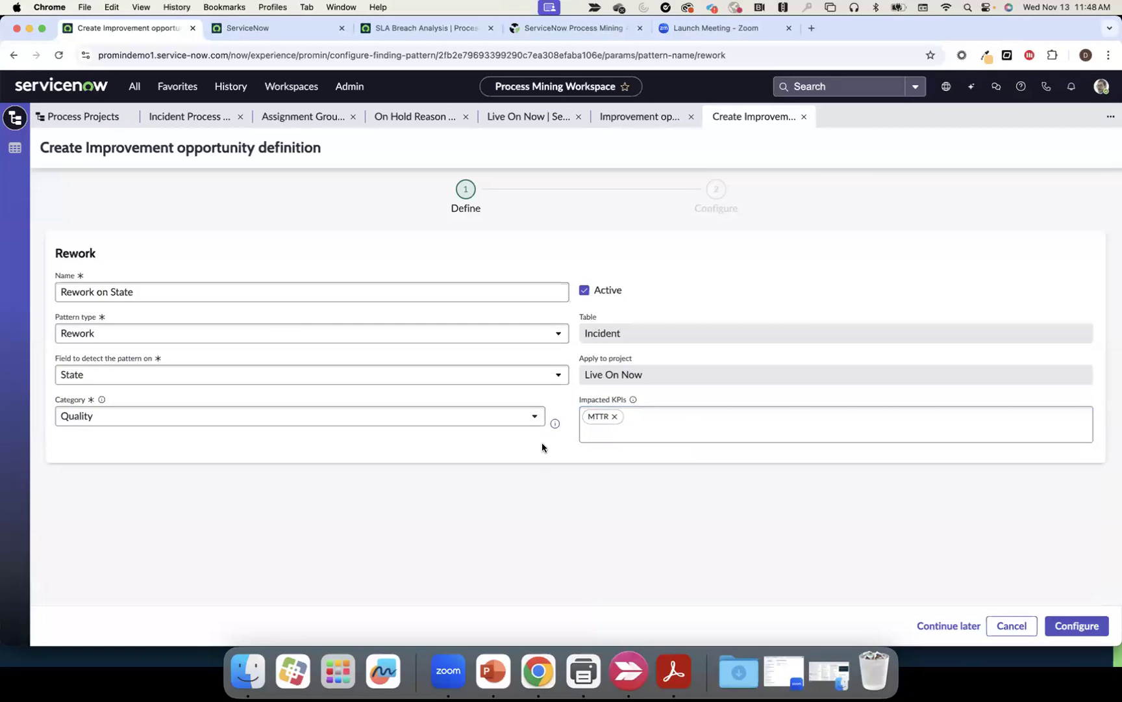
click(1059, 622)
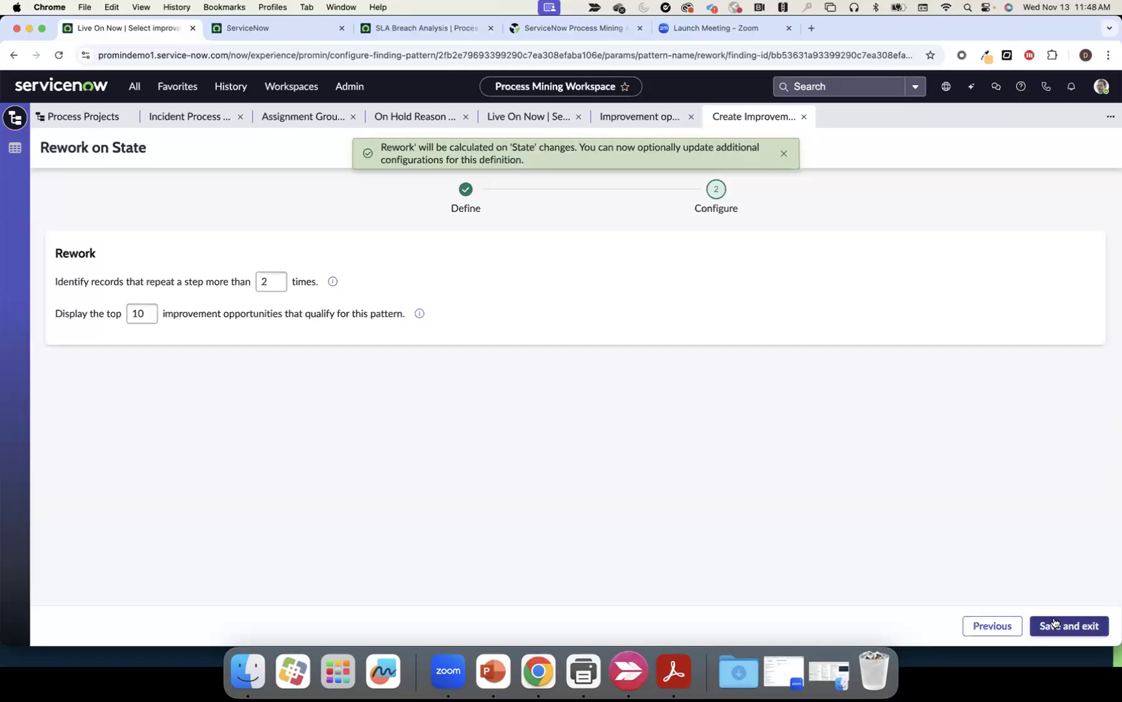
click(1054, 623)
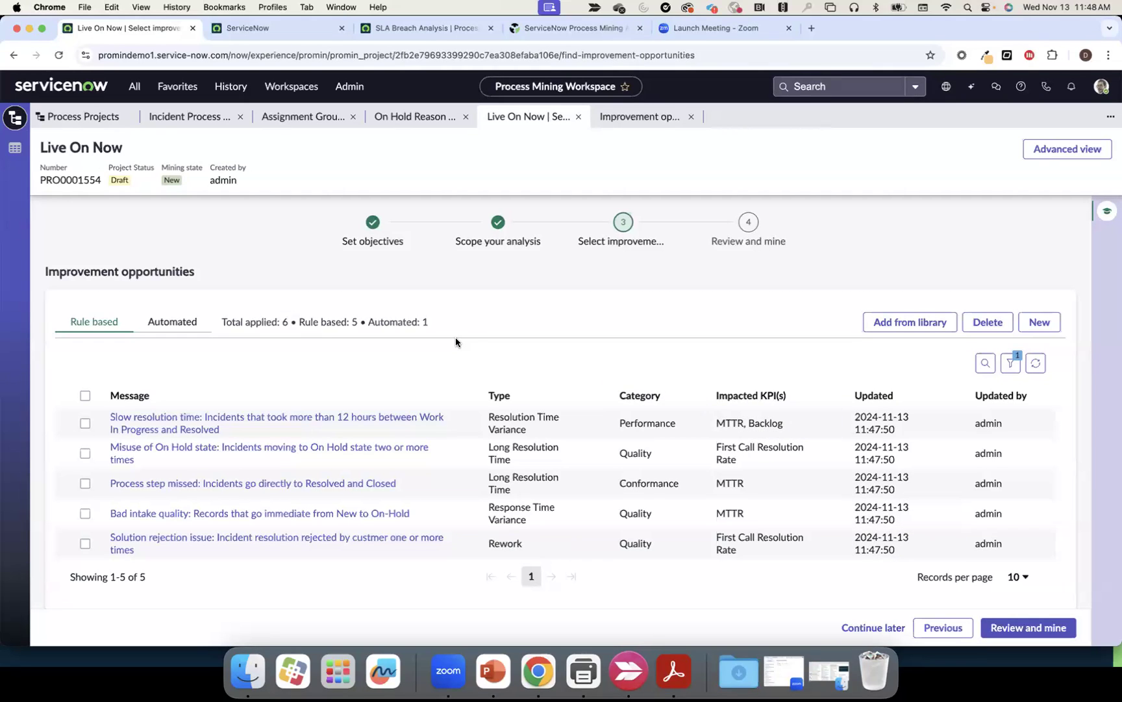
Create a rule-based definition 'Auto Opportunities' in the Automation category with MTTR as impacted KPI
click(1040, 327)
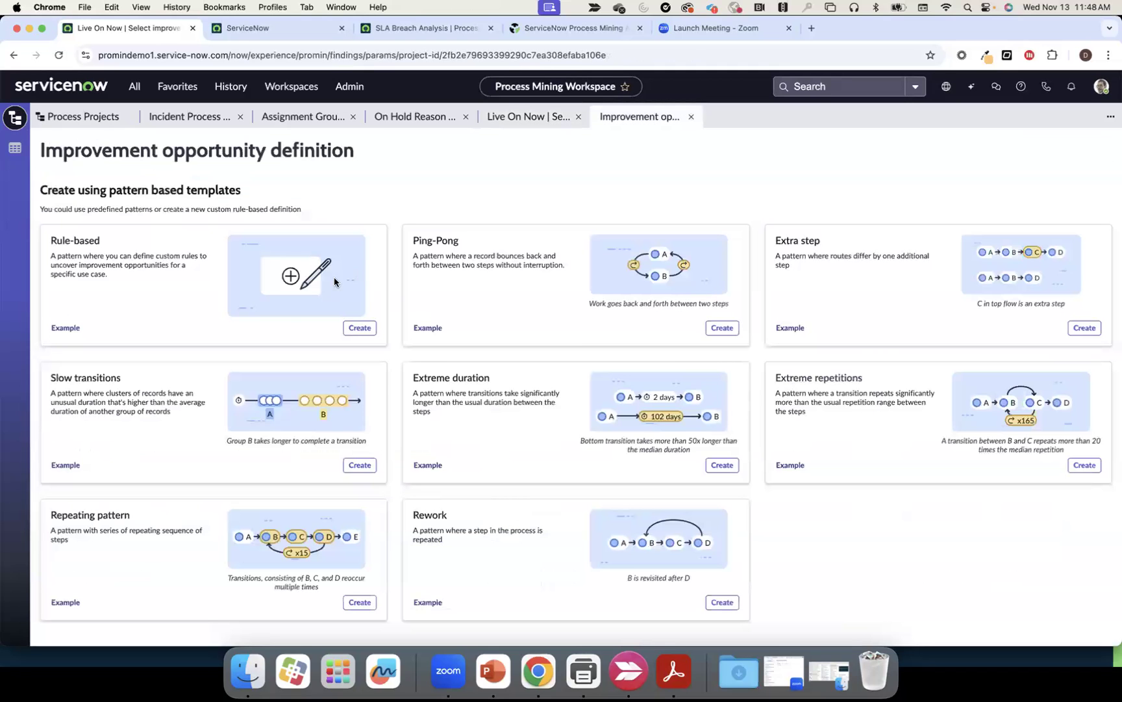
click(351, 330)
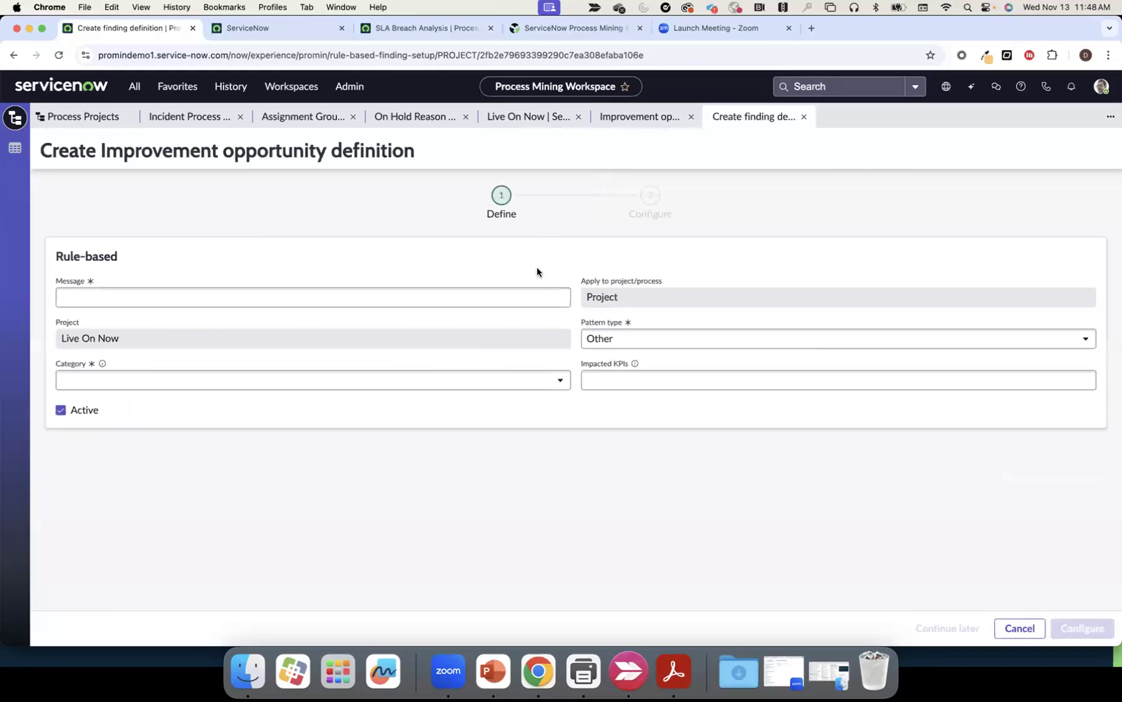
click(426, 301)
text(Autom)
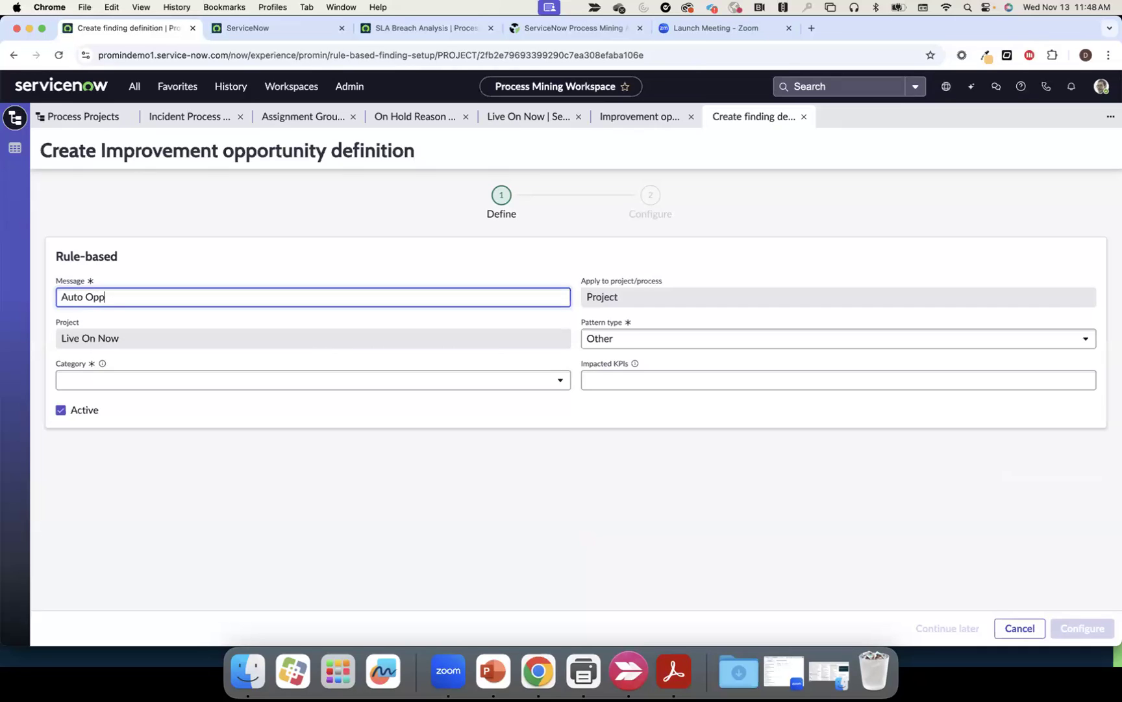
text(Opportunities)
click(448, 381)
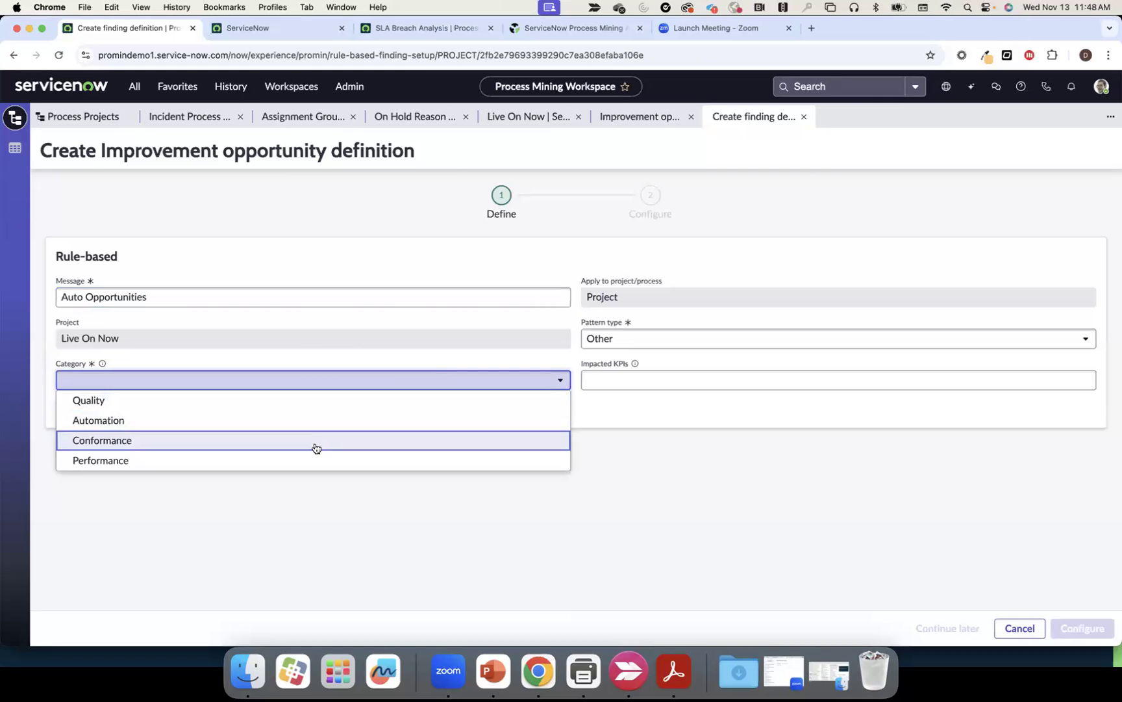
click(311, 426)
click(617, 379)
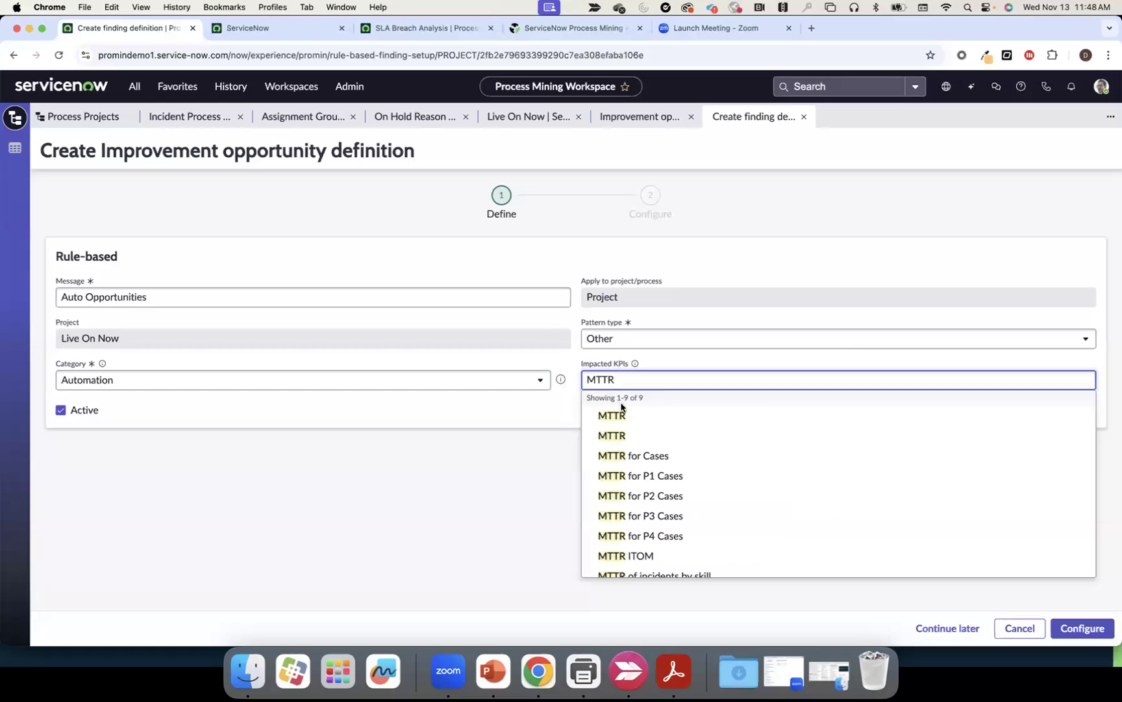
click(621, 416)
click(1084, 626)
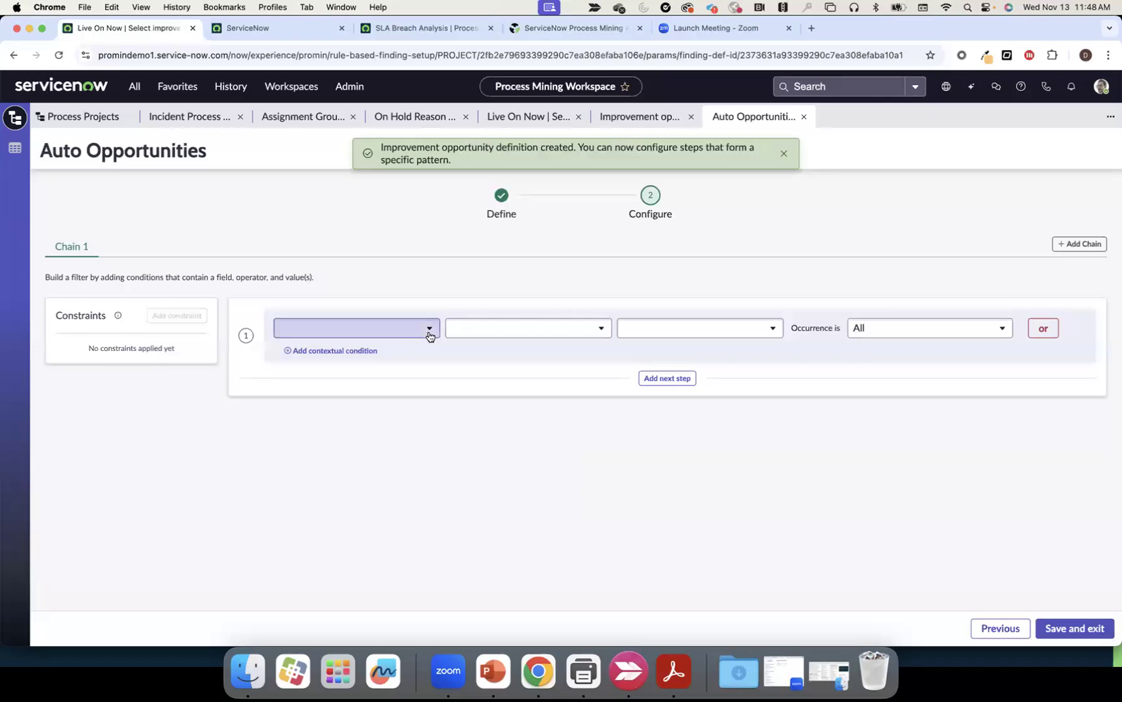
Set the first rule step to State (Incident) is In Progress
click(428, 336)
click(402, 354)
click(410, 335)
click(383, 369)
click(492, 335)
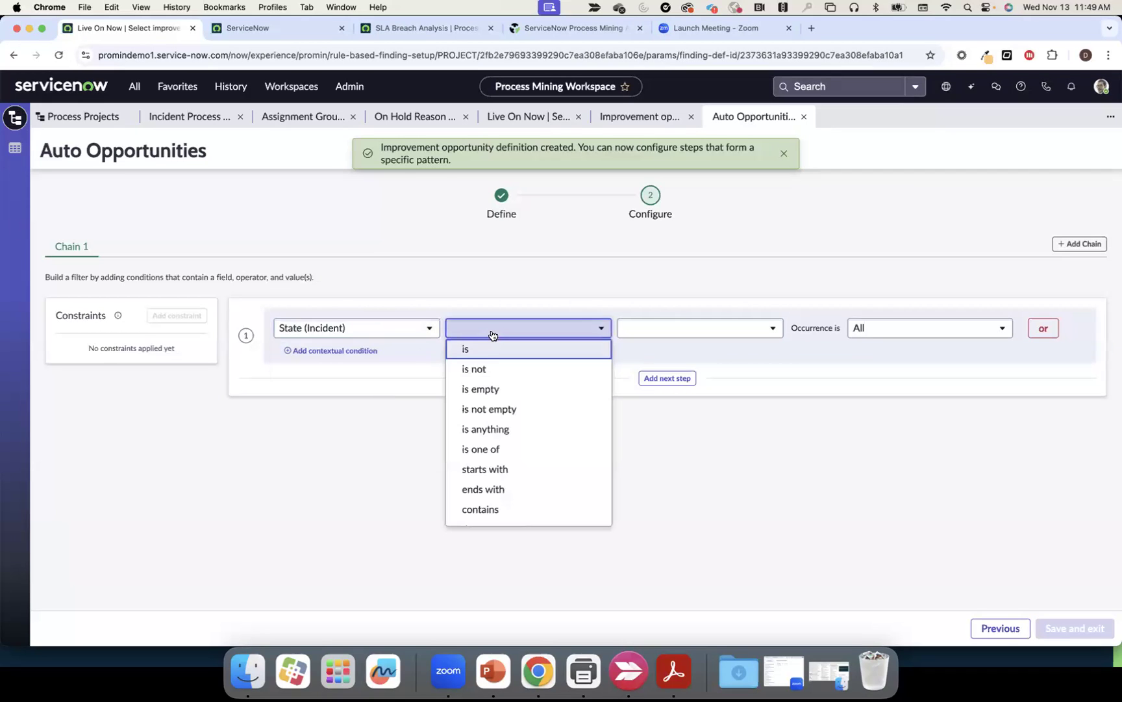
click(489, 349)
click(691, 340)
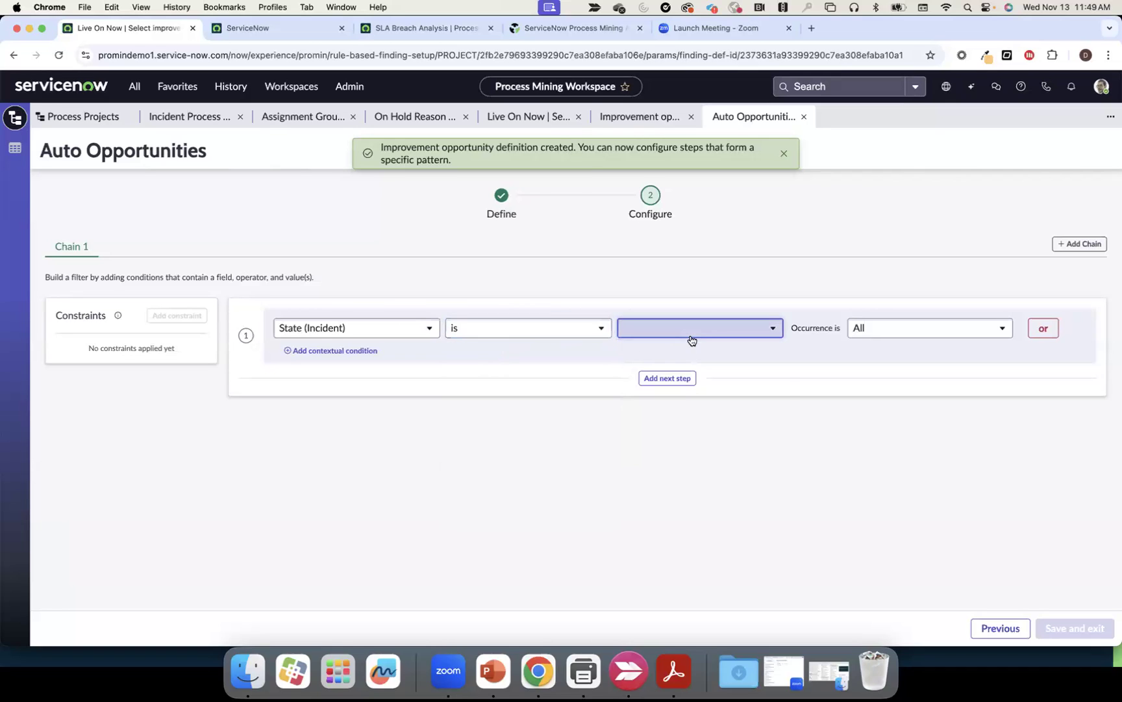
scroll(684, 504, down, 1)
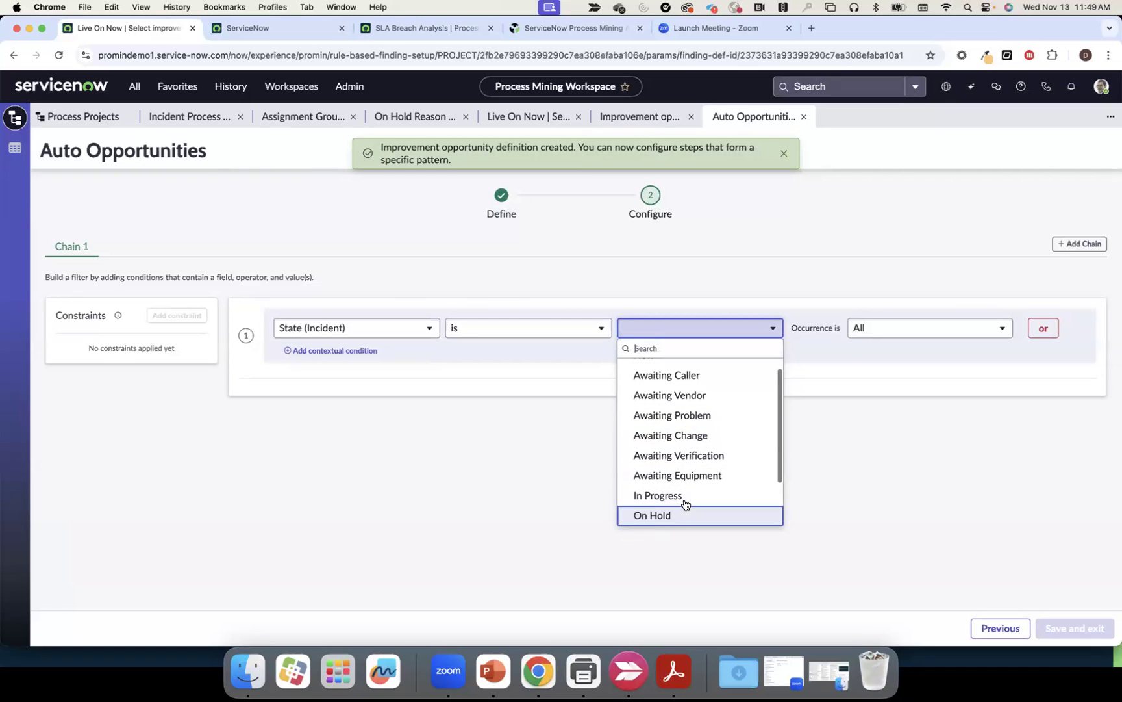
click(685, 500)
Add a second step with State (Incident) is Resolved
click(668, 378)
click(428, 443)
click(408, 463)
click(390, 443)
click(338, 484)
click(497, 447)
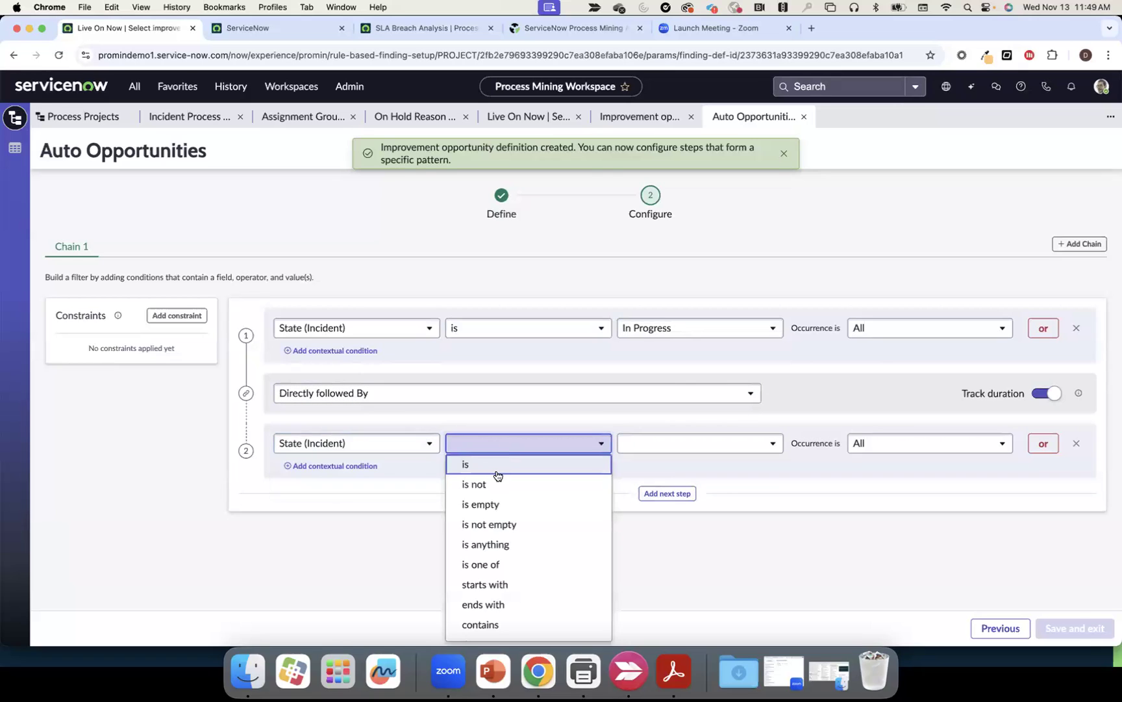
click(553, 460)
click(643, 450)
scroll(649, 559, down, 3)
click(673, 603)
Start a duration constraint named 'auto oopps' from step 1 to step 2
click(189, 318)
click(152, 381)
text(auto oopps)
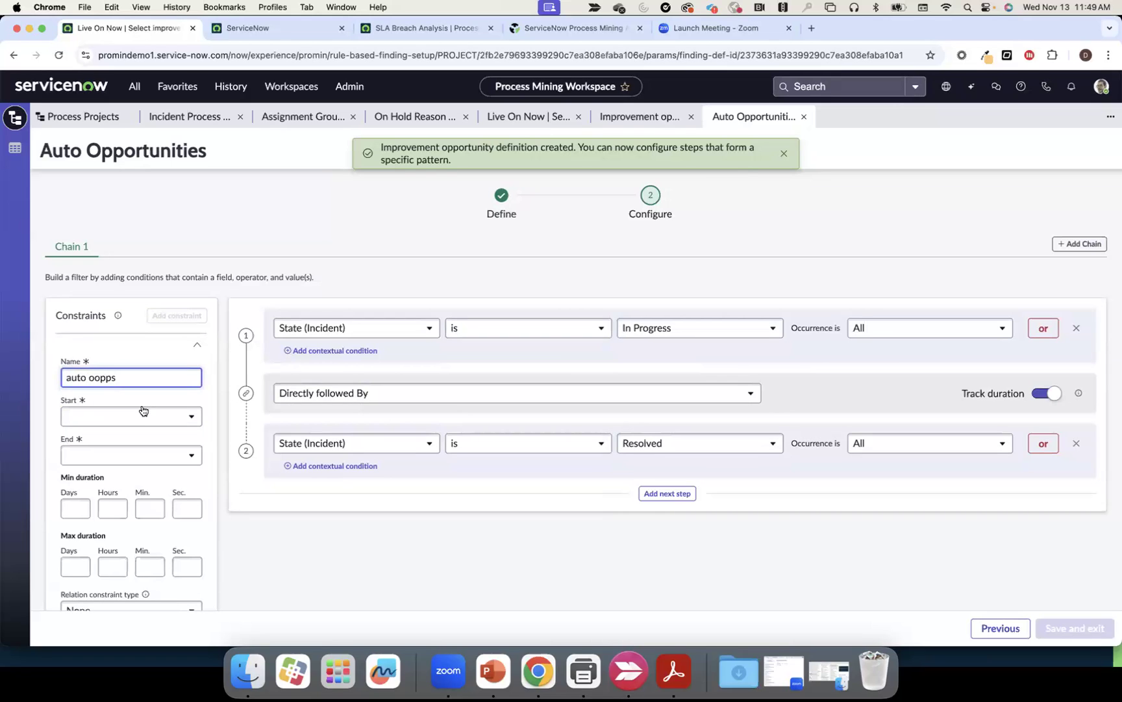
click(143, 416)
click(118, 441)
click(118, 458)
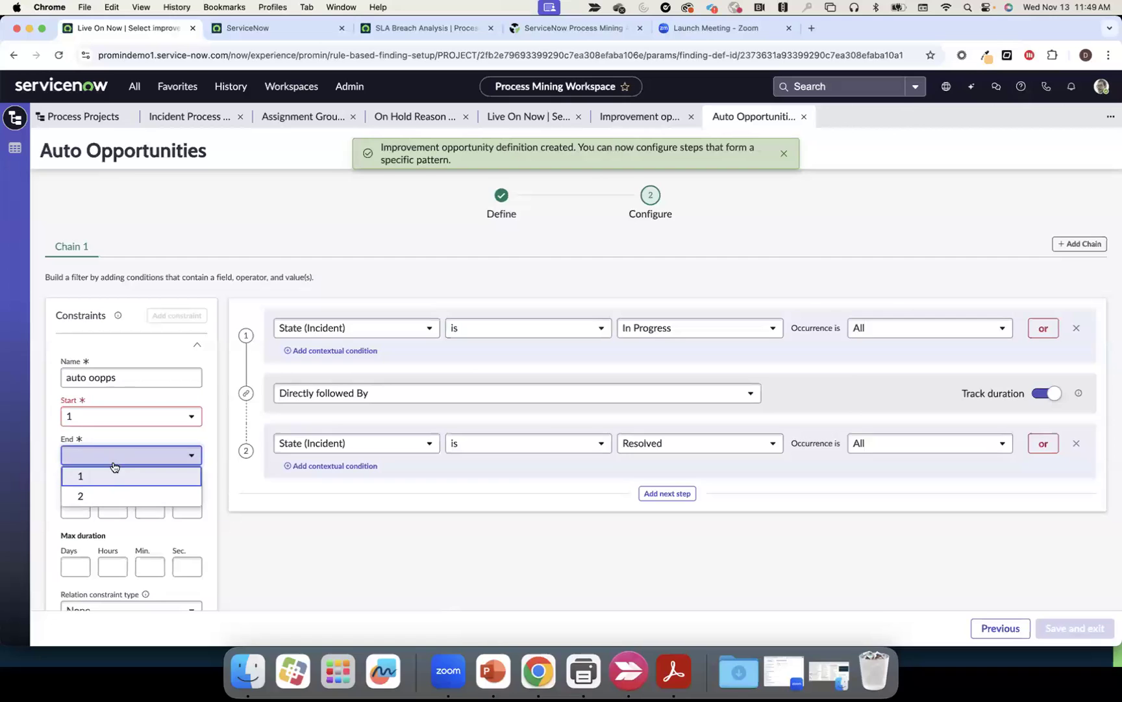
click(104, 496)
Limit the constraint to 2–15 minutes, save the definition, and proceed to Review and mine
click(150, 506)
text(2)
click(147, 569)
text(15)
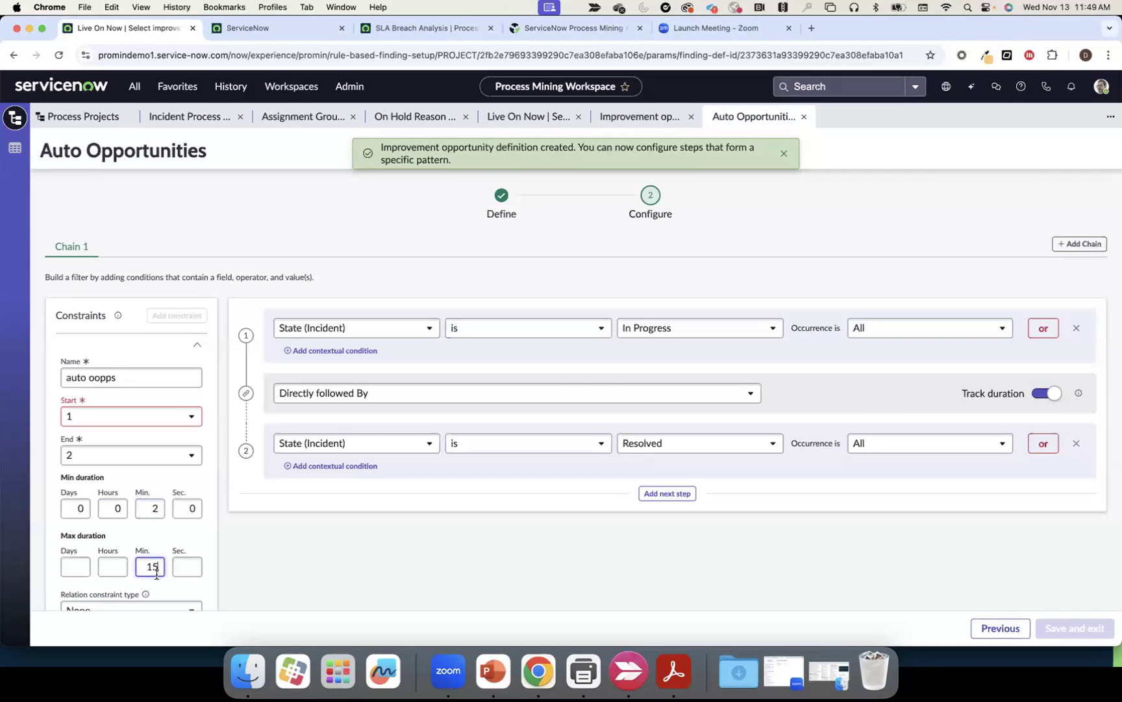
click(172, 543)
scroll(173, 546, down, 3)
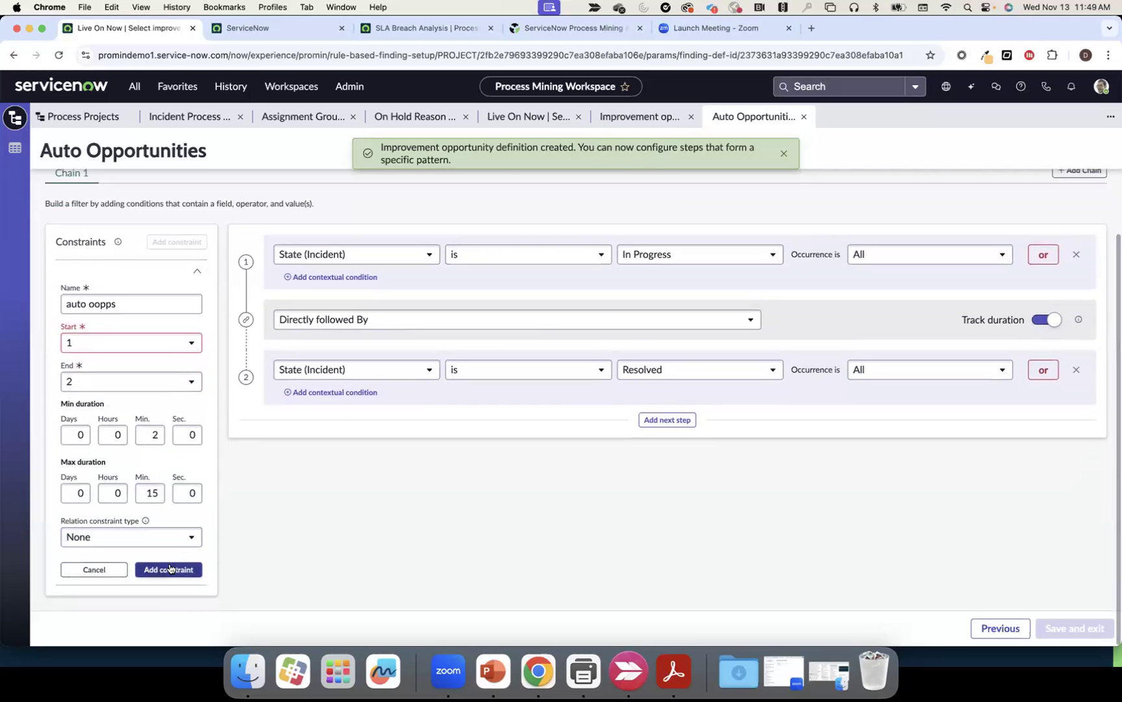
click(169, 569)
click(1075, 629)
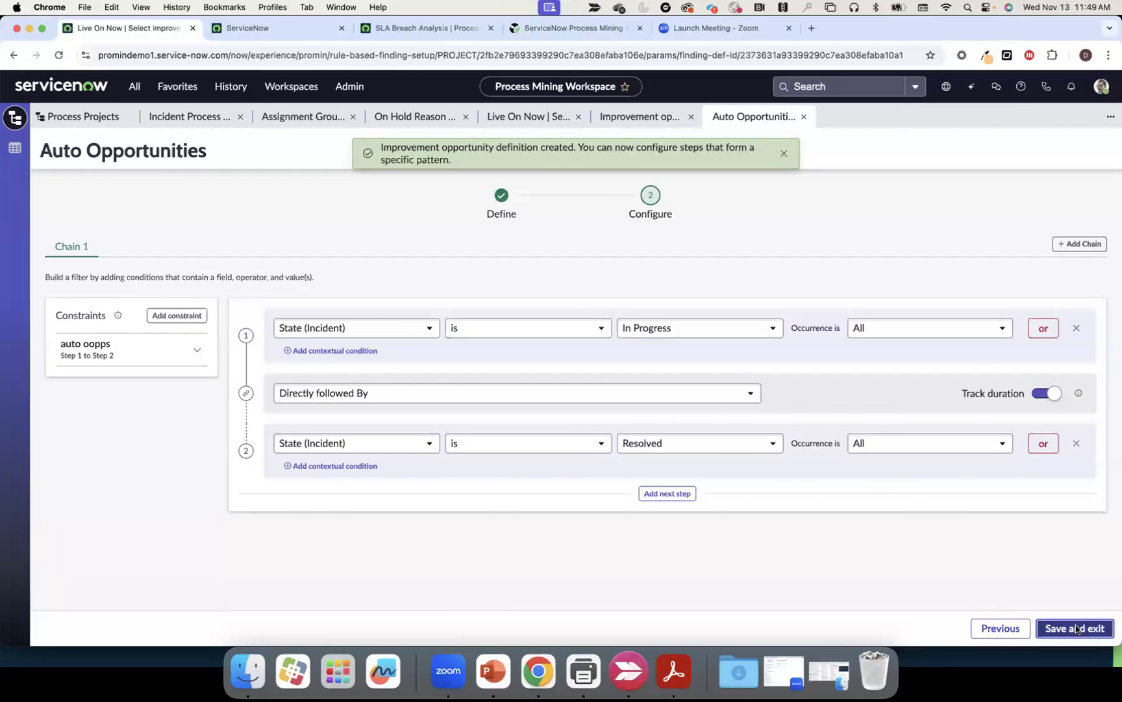
click(1025, 630)
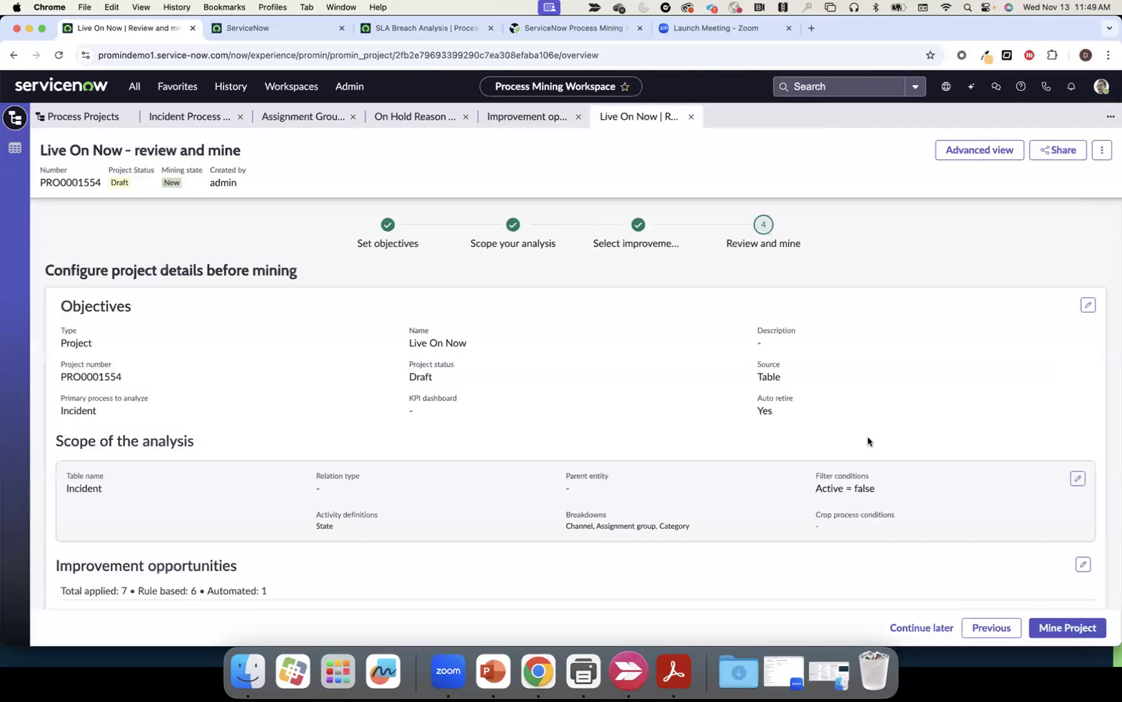
Run a sample mine of Live On Now and open the summary: 3.6k records, 321 routes, 14 opportunities
click(1044, 625)
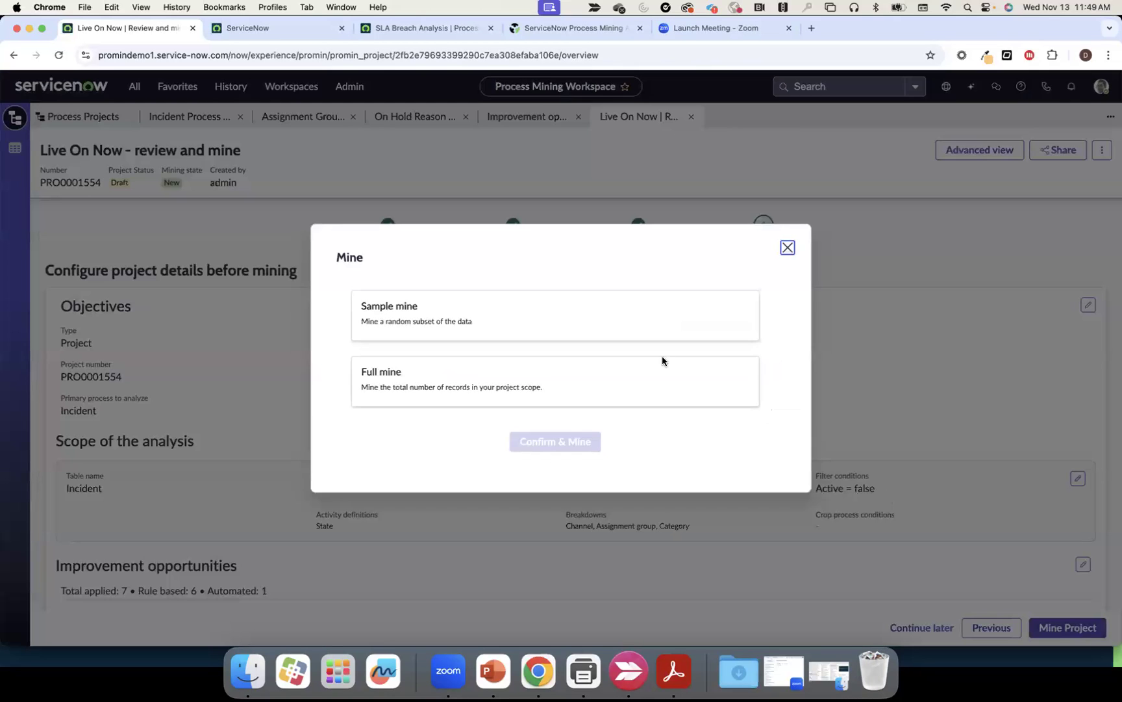
click(564, 318)
click(550, 440)
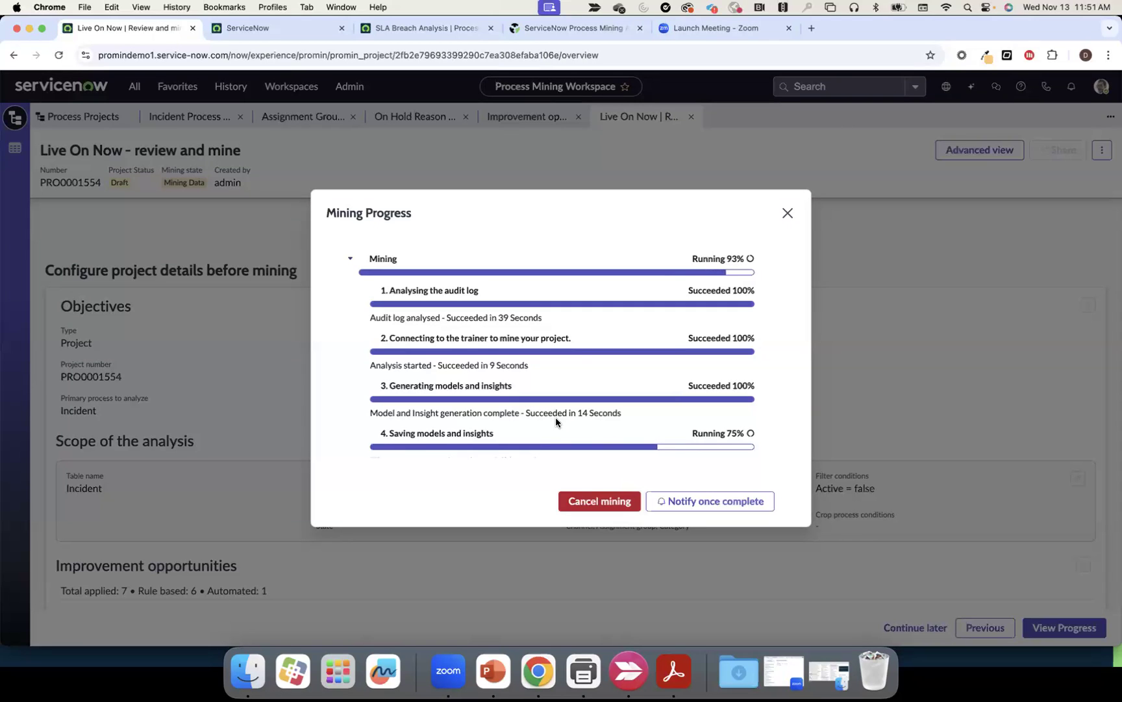
click(727, 469)
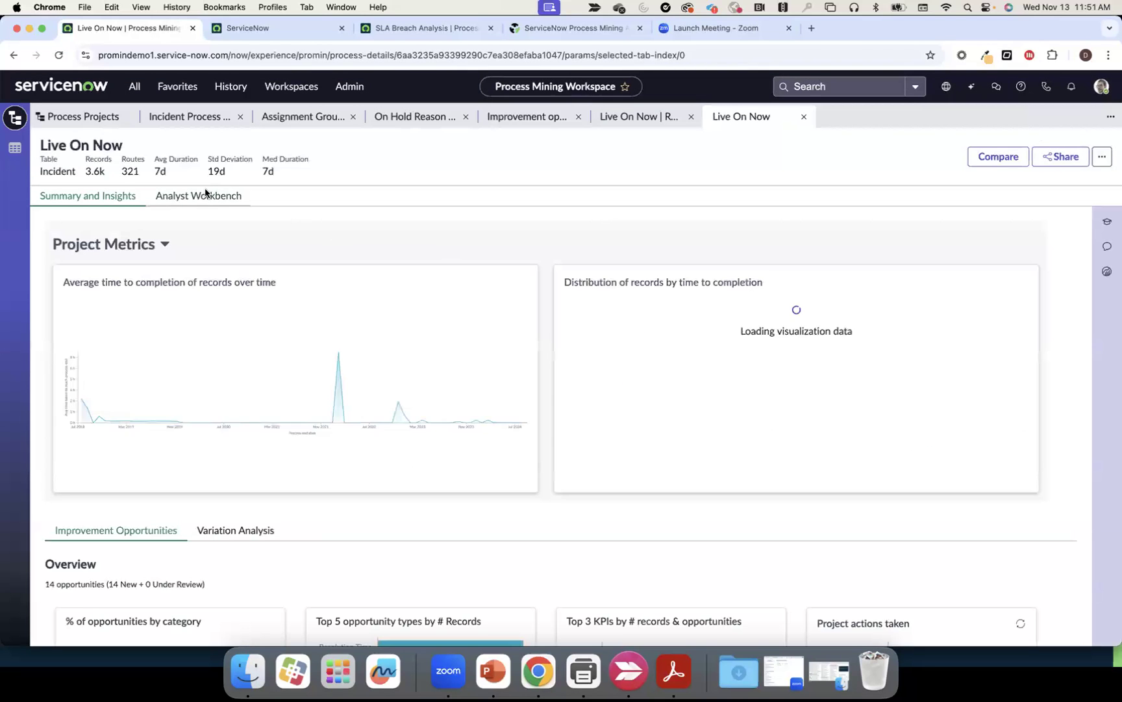
Page through the 14 opportunities and open Auto Opportunities (98 records) in the Analyst Workbench
scroll(293, 296, down, 10)
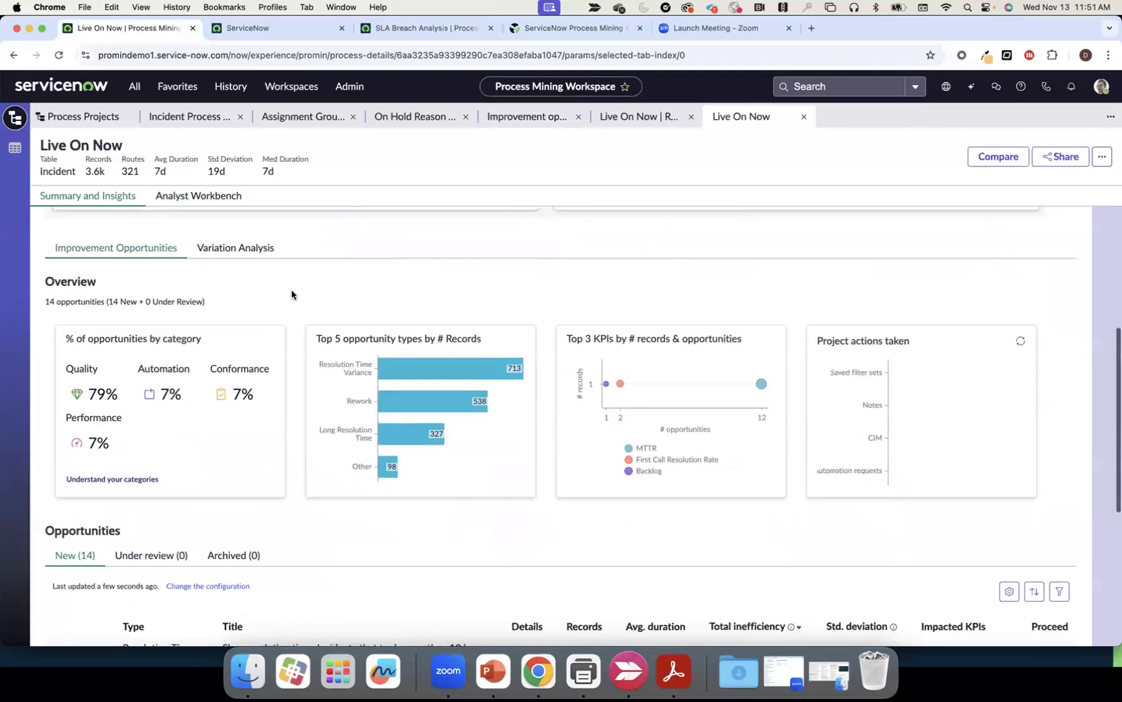
scroll(285, 364, down, 2)
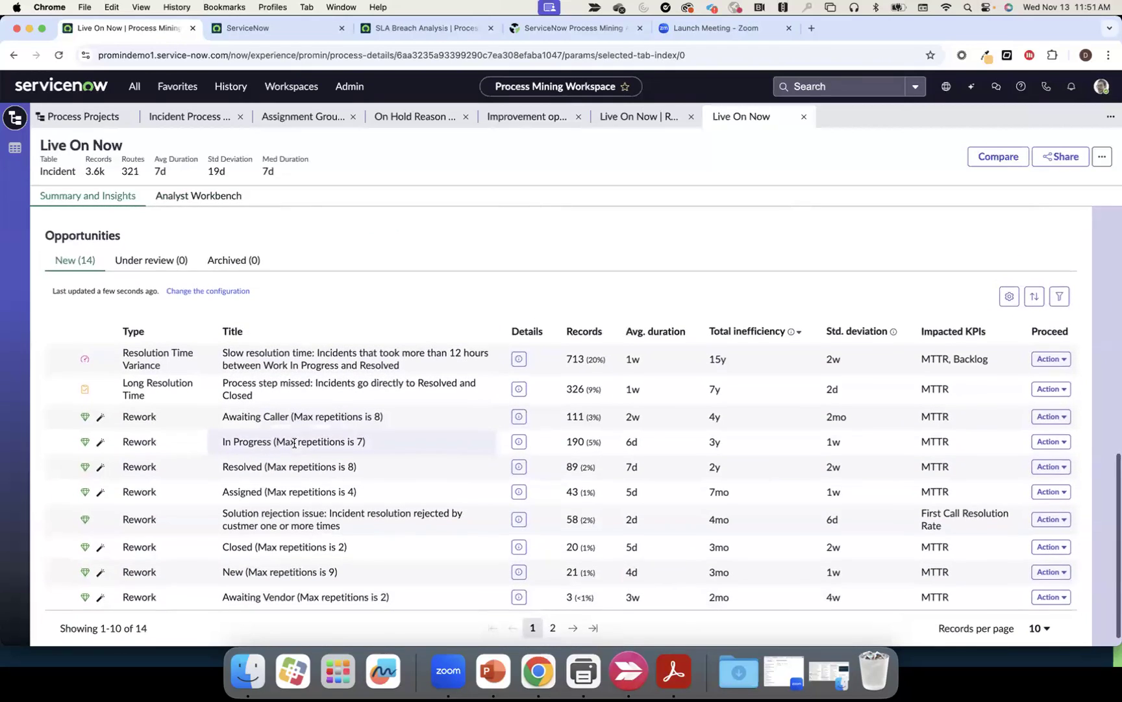
click(553, 612)
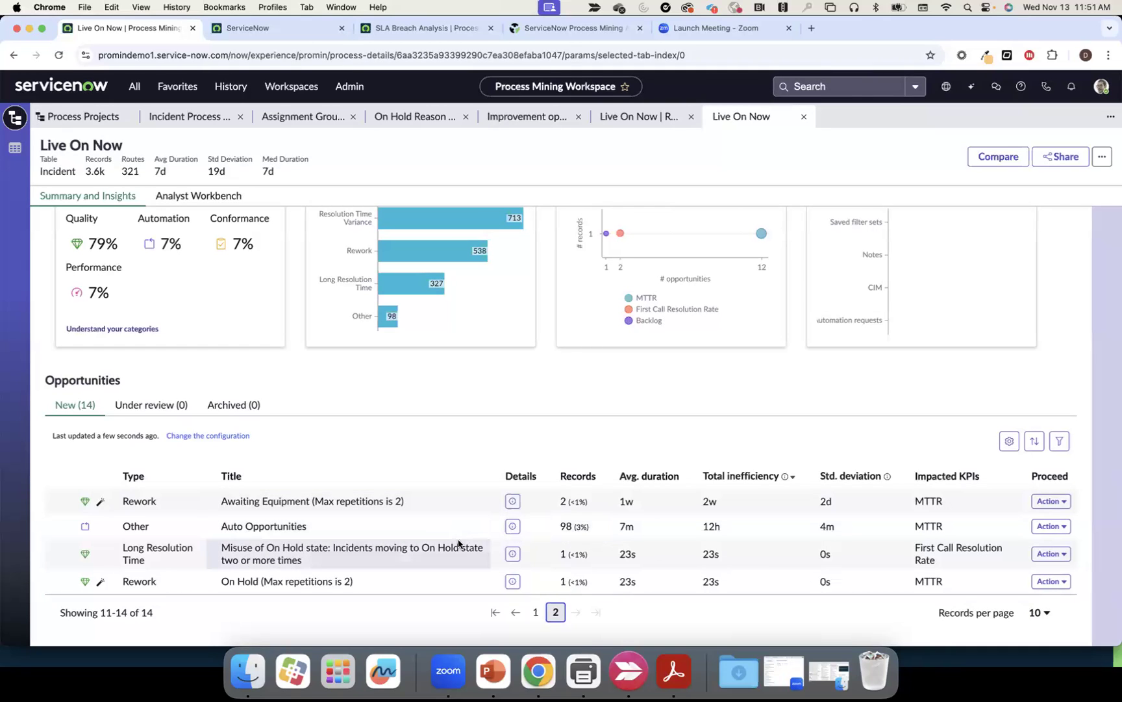
click(529, 614)
scroll(474, 592, down, 3)
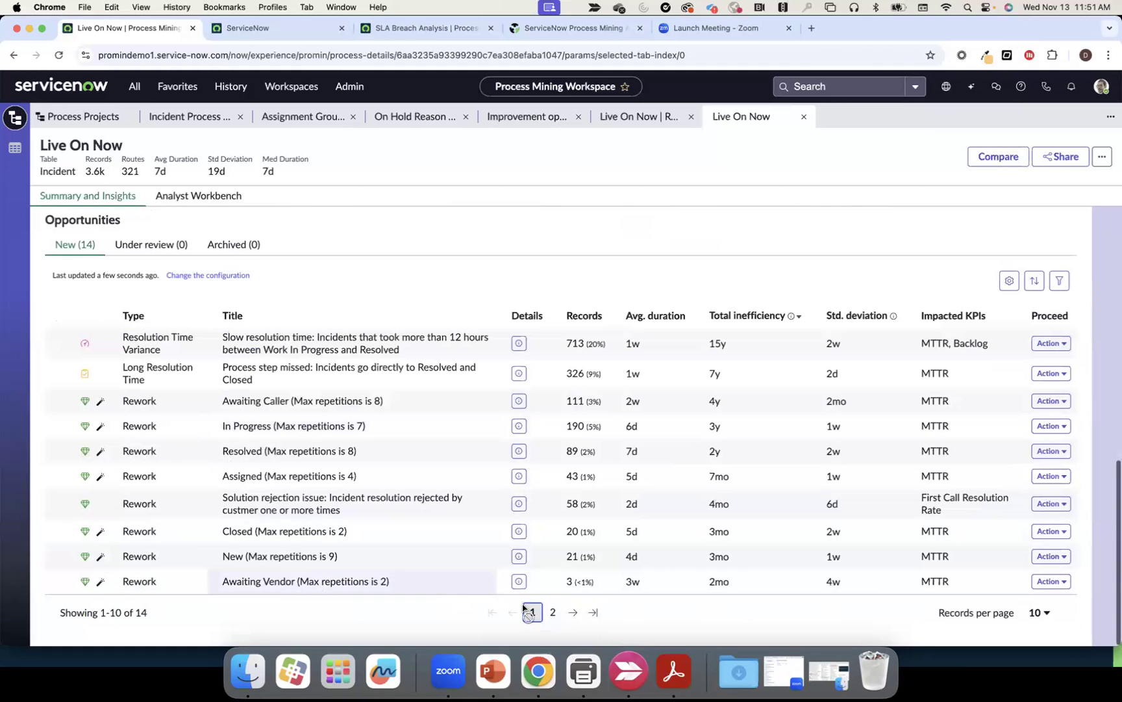
click(552, 613)
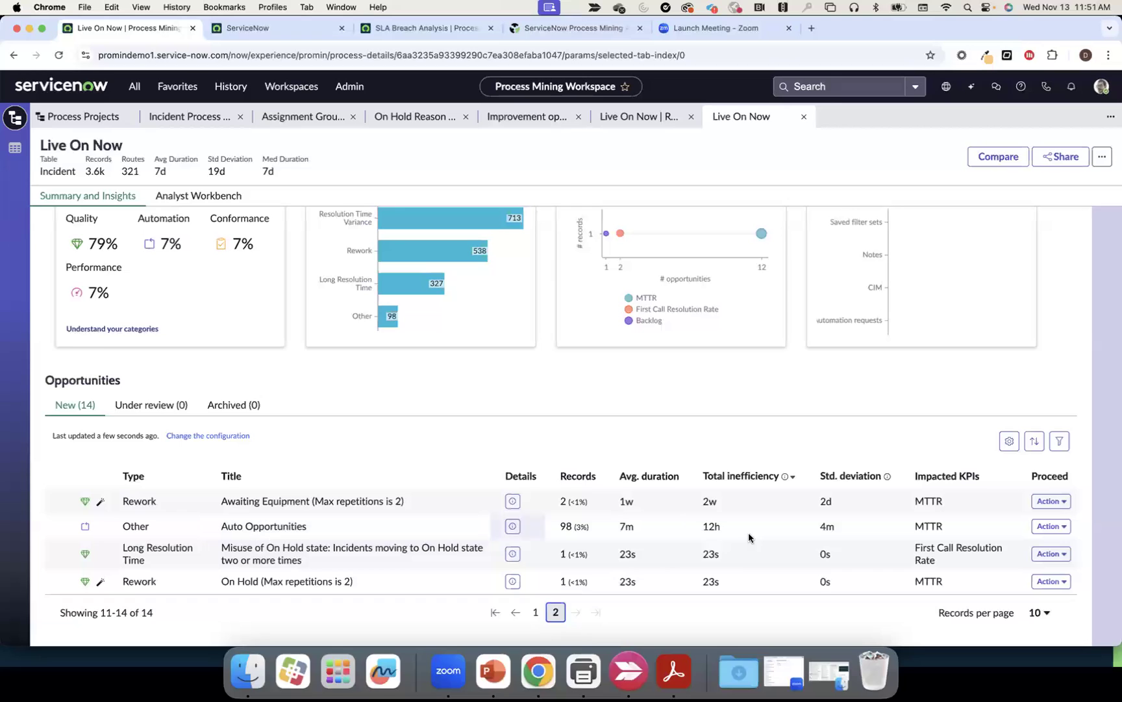
click(1046, 527)
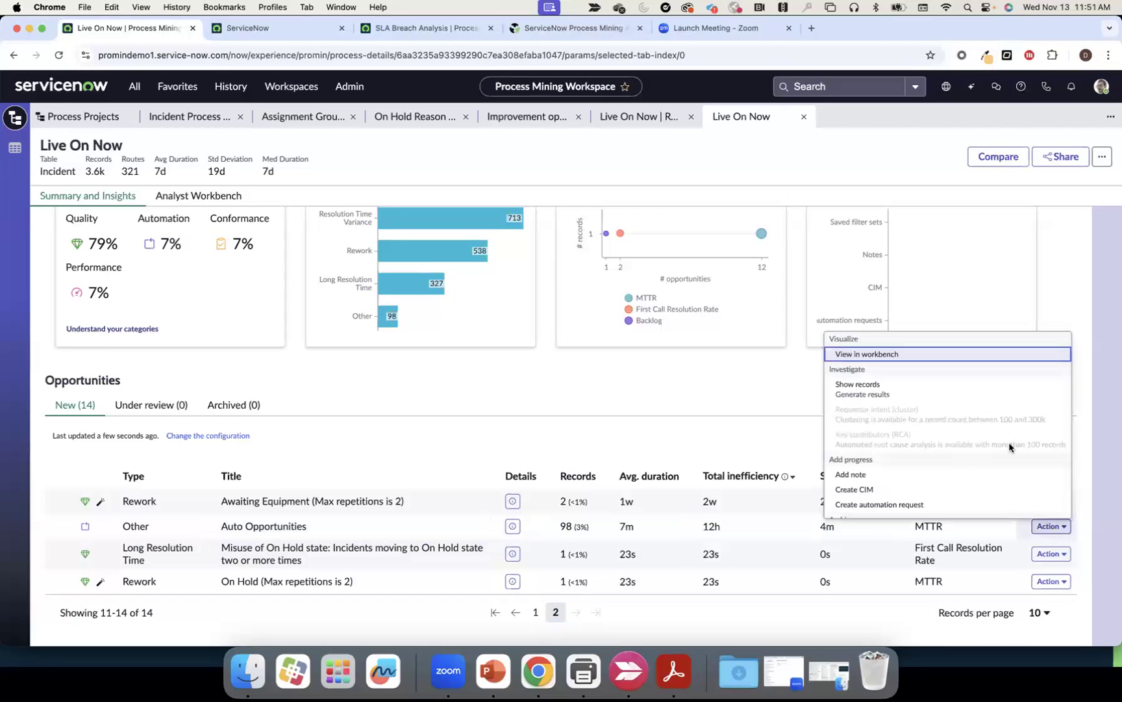
click(933, 355)
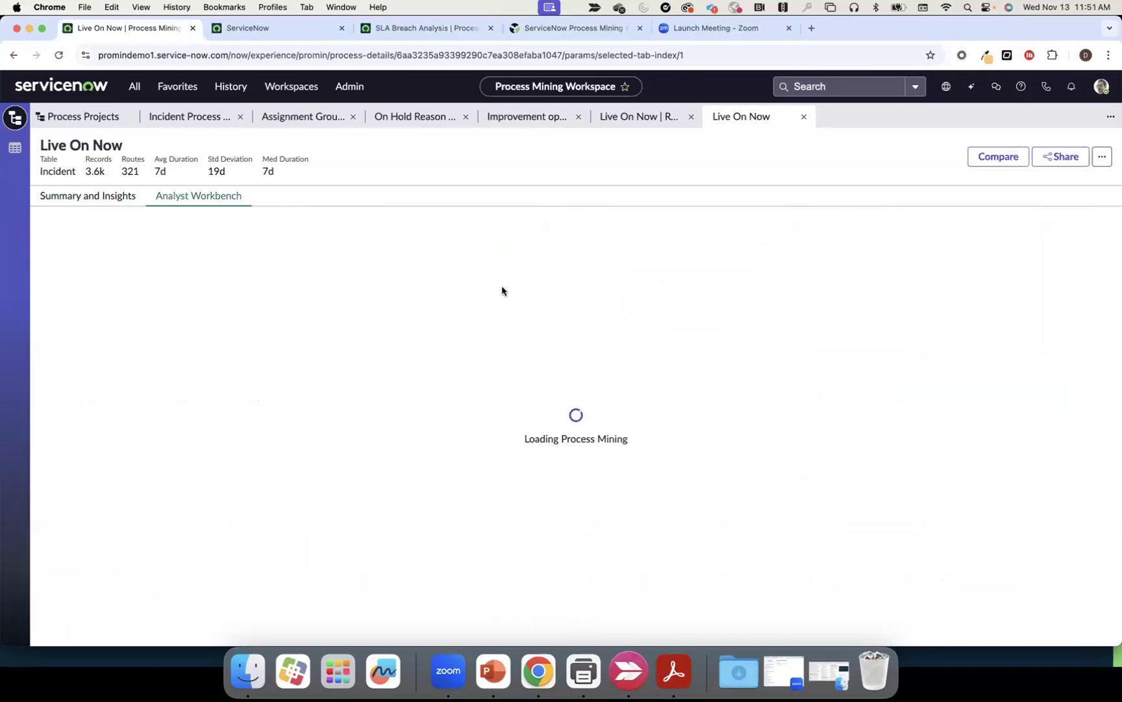